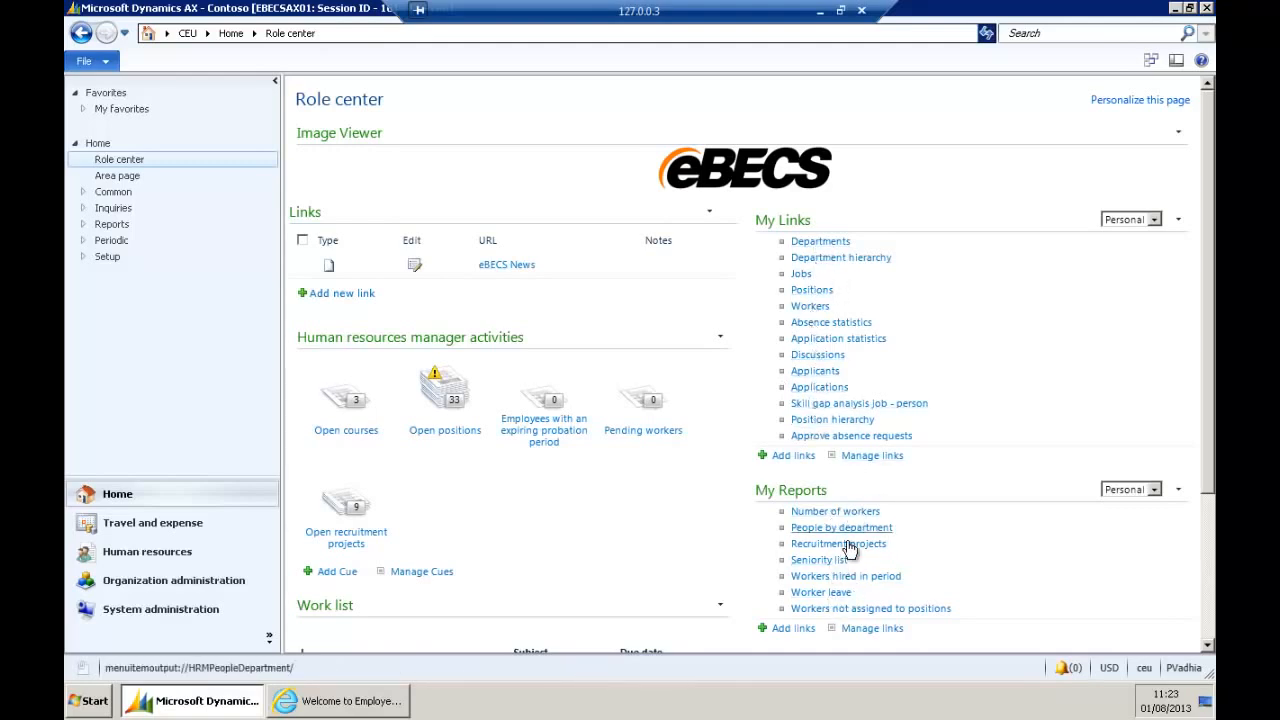
Open the Open recruitment projects list from the Human resources manager role centre.
scroll(1210, 413, "down", 3)
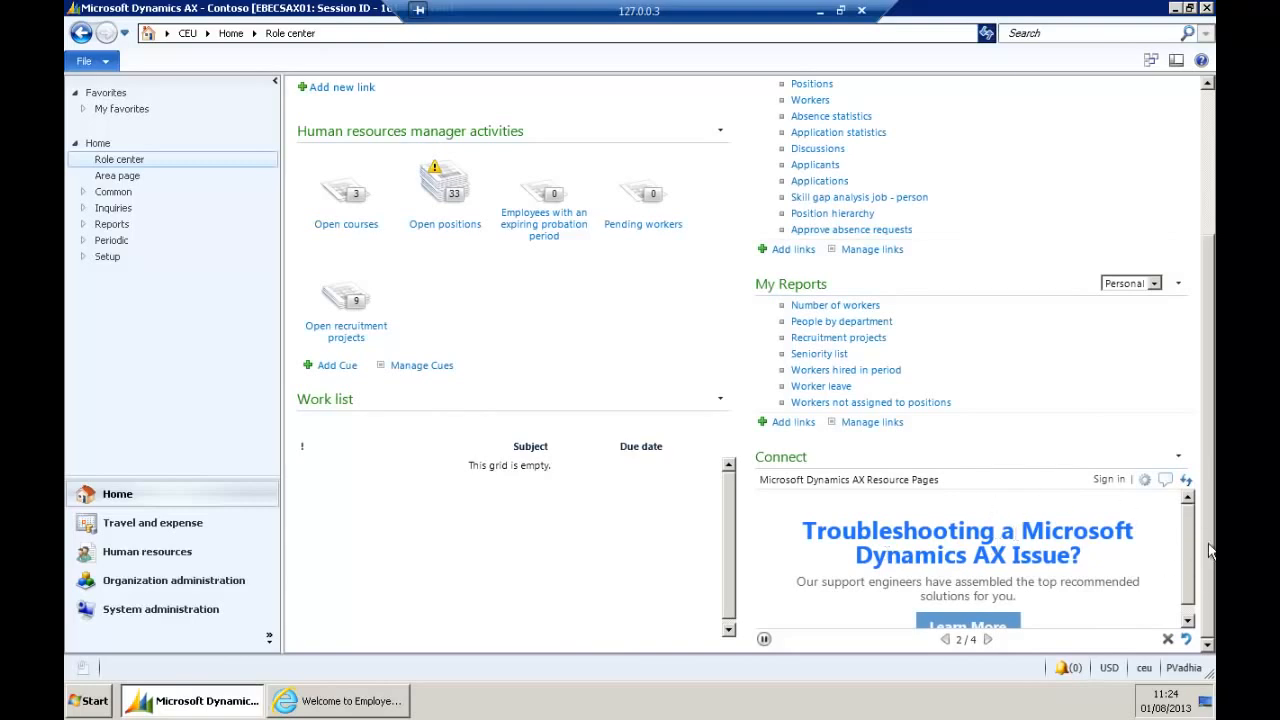
left_click_drag(1211, 477, 1201, 292)
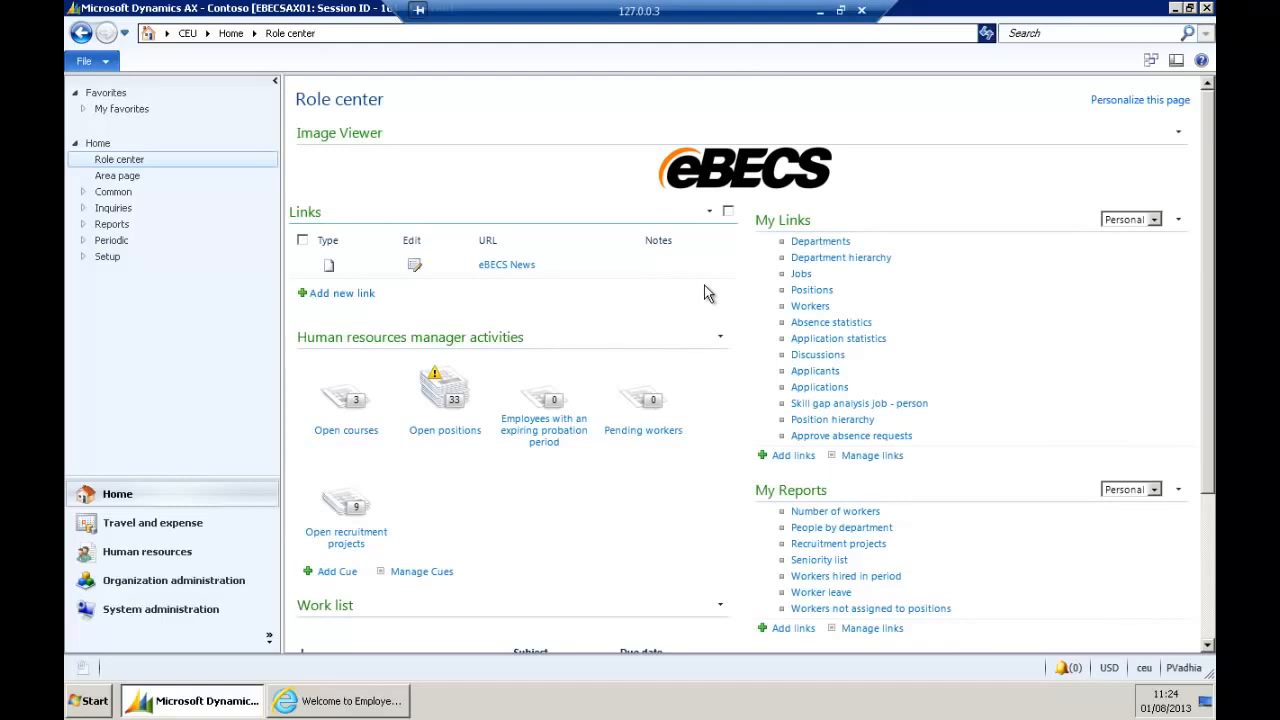
left_click(364, 527)
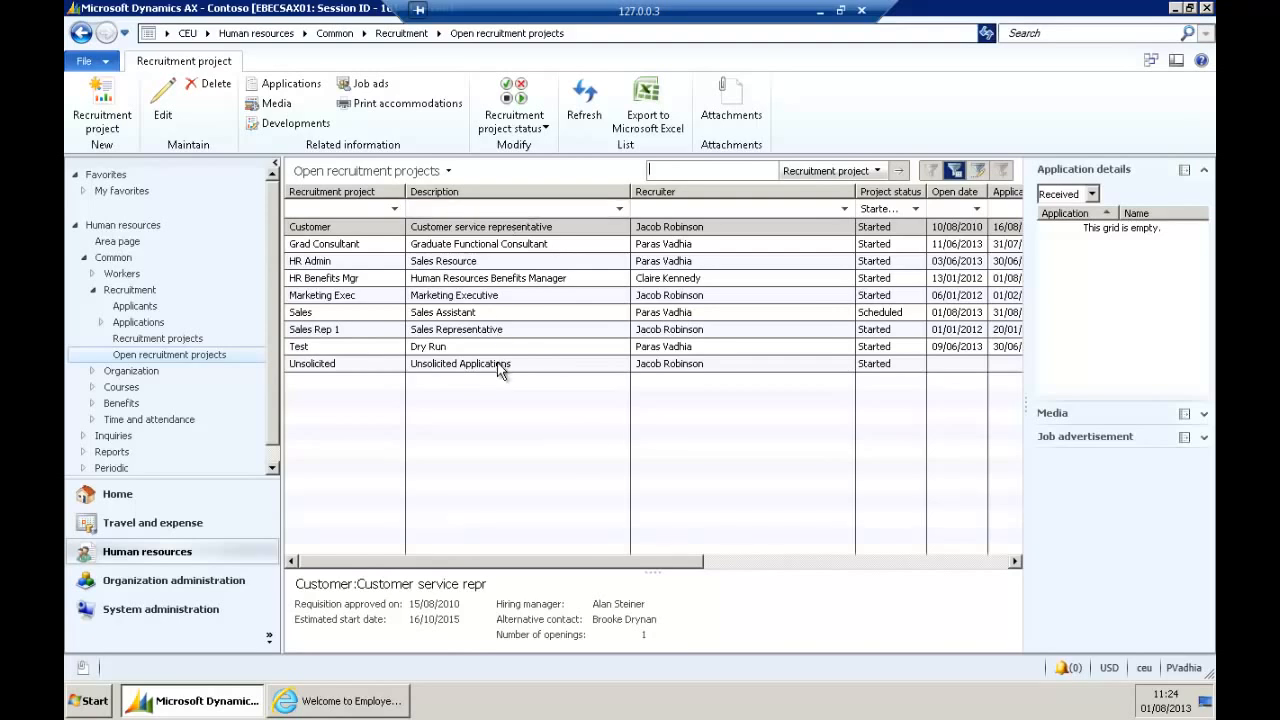
Open the Sales Assistant recruitment project in edit mode and visit its Recruiter, Job and Alternative contact fields.
mouse_move(683, 313)
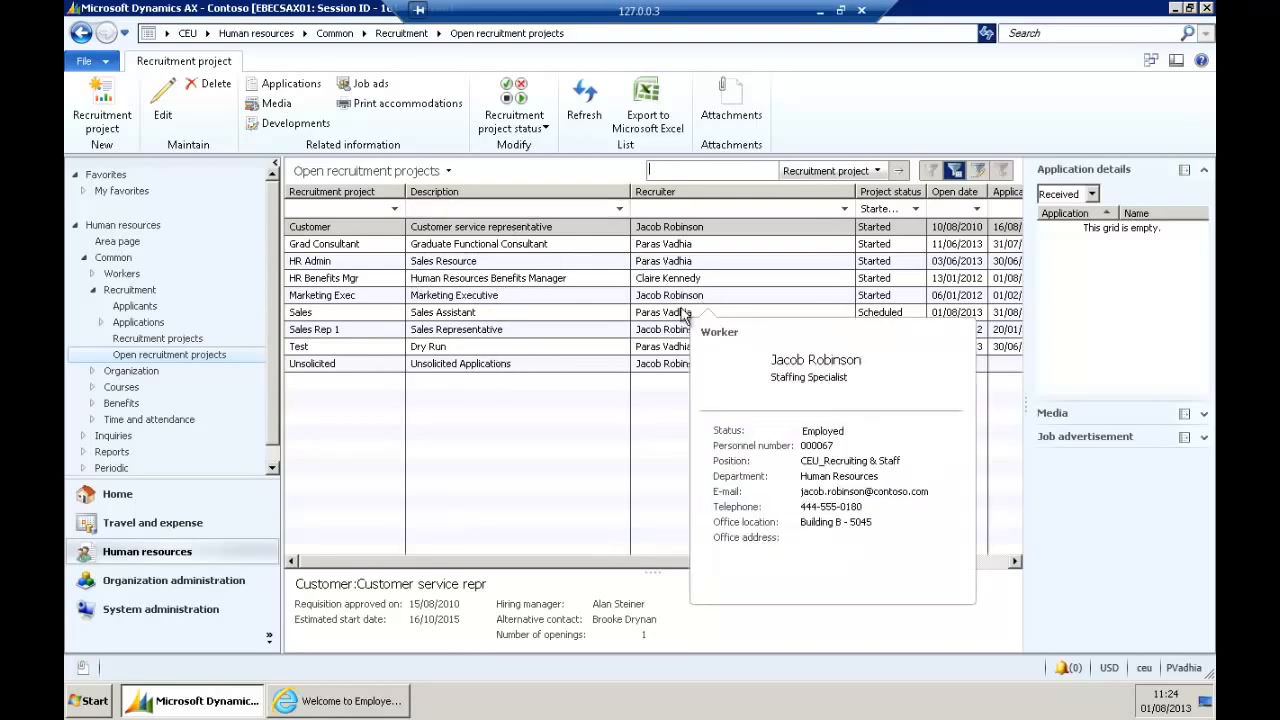
left_click(507, 312)
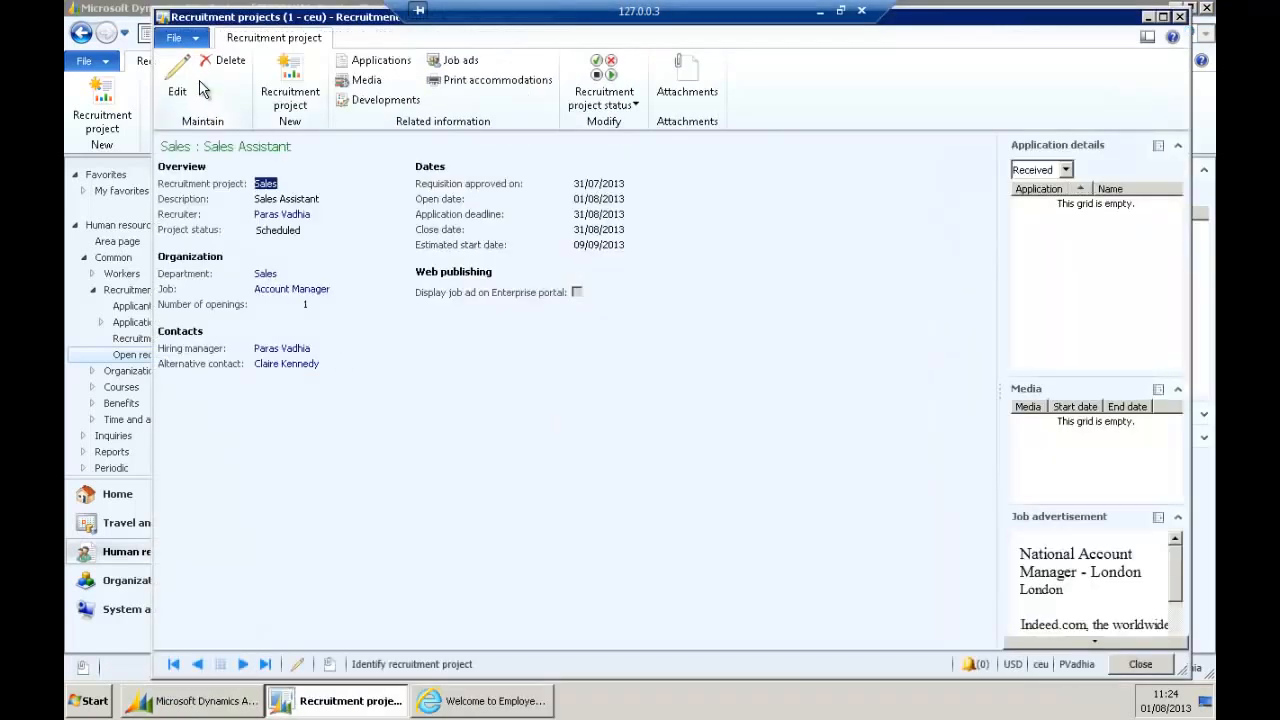
left_click(177, 88)
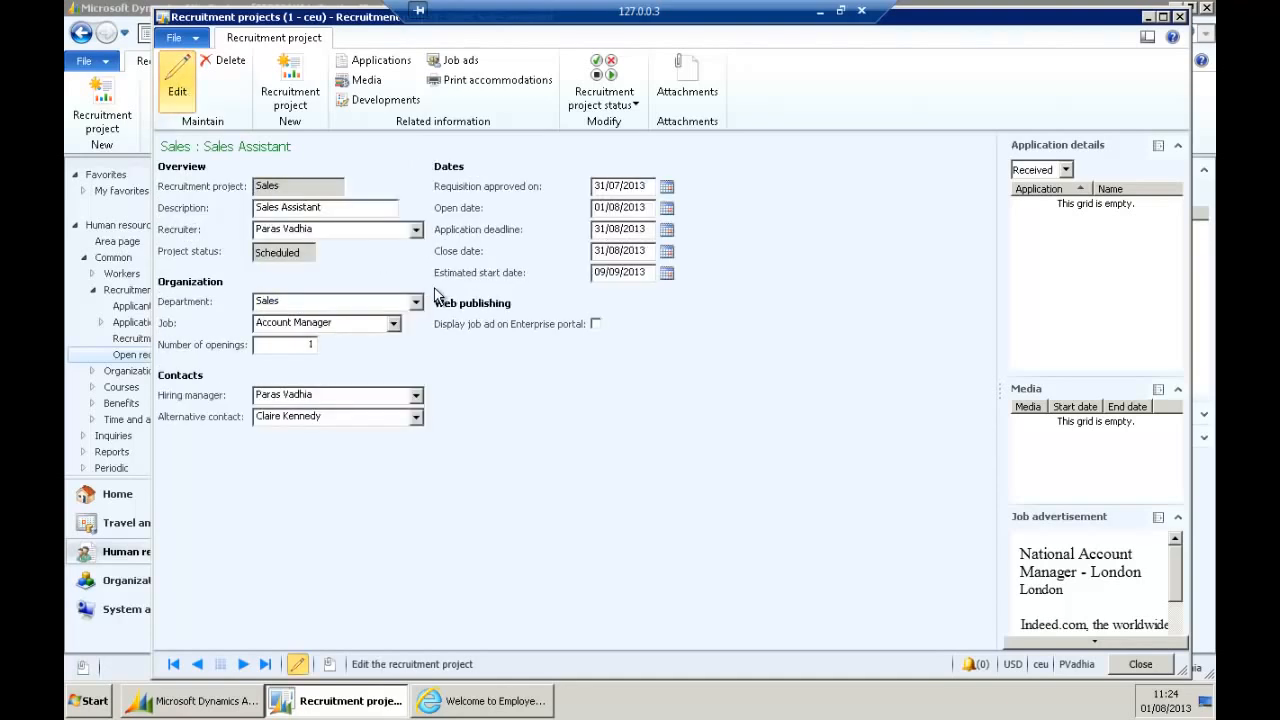
left_click(376, 229)
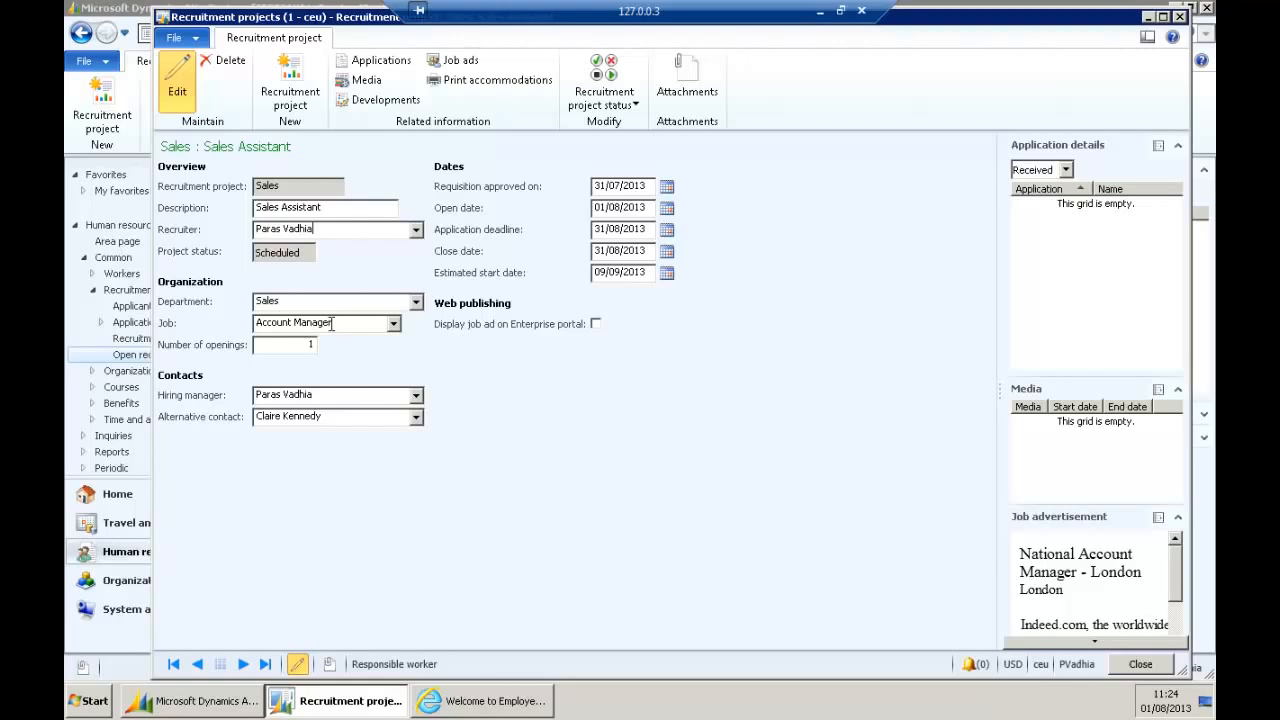
left_click(366, 322)
left_click(343, 418)
left_click(461, 64)
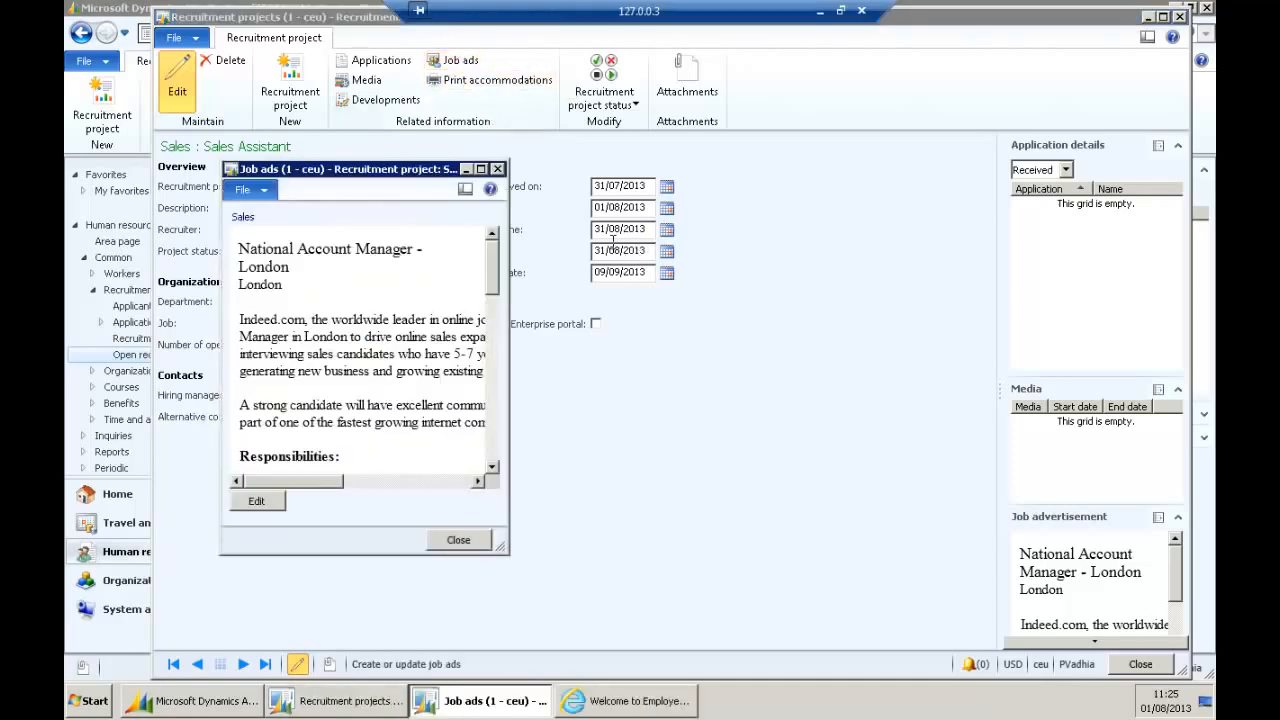
left_click(480, 170)
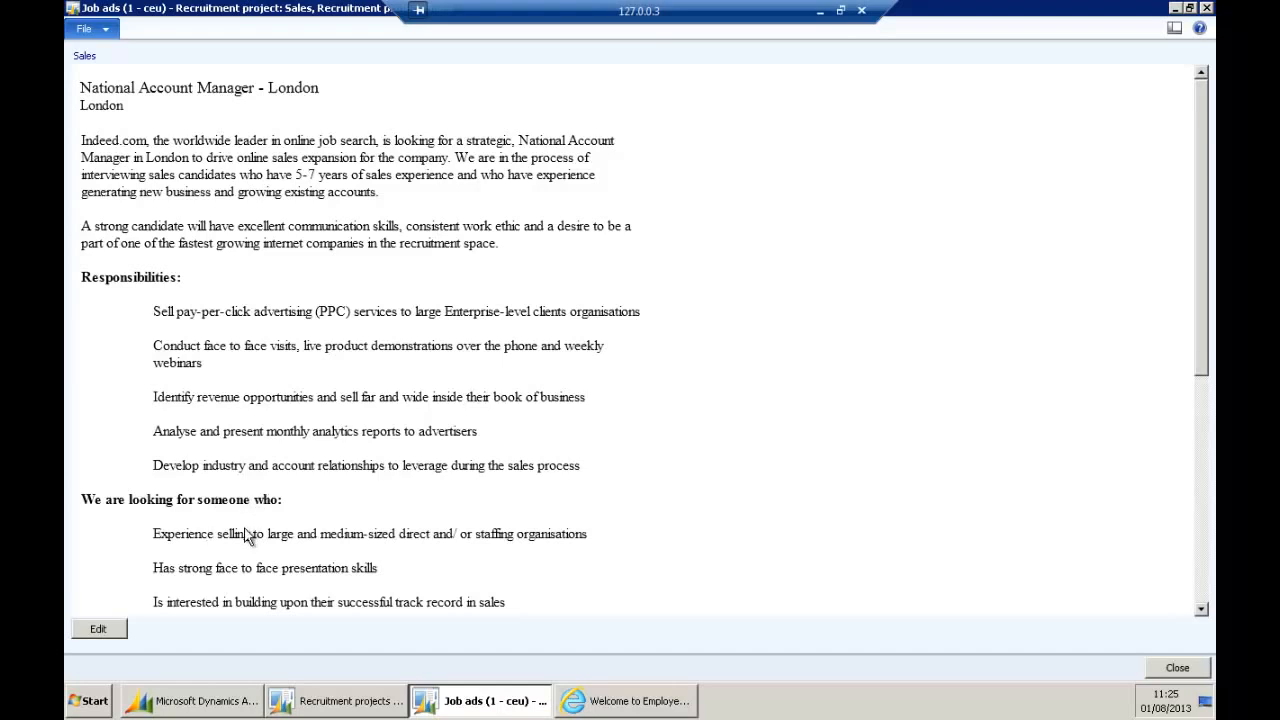
left_click_drag(1206, 350, 1184, 537)
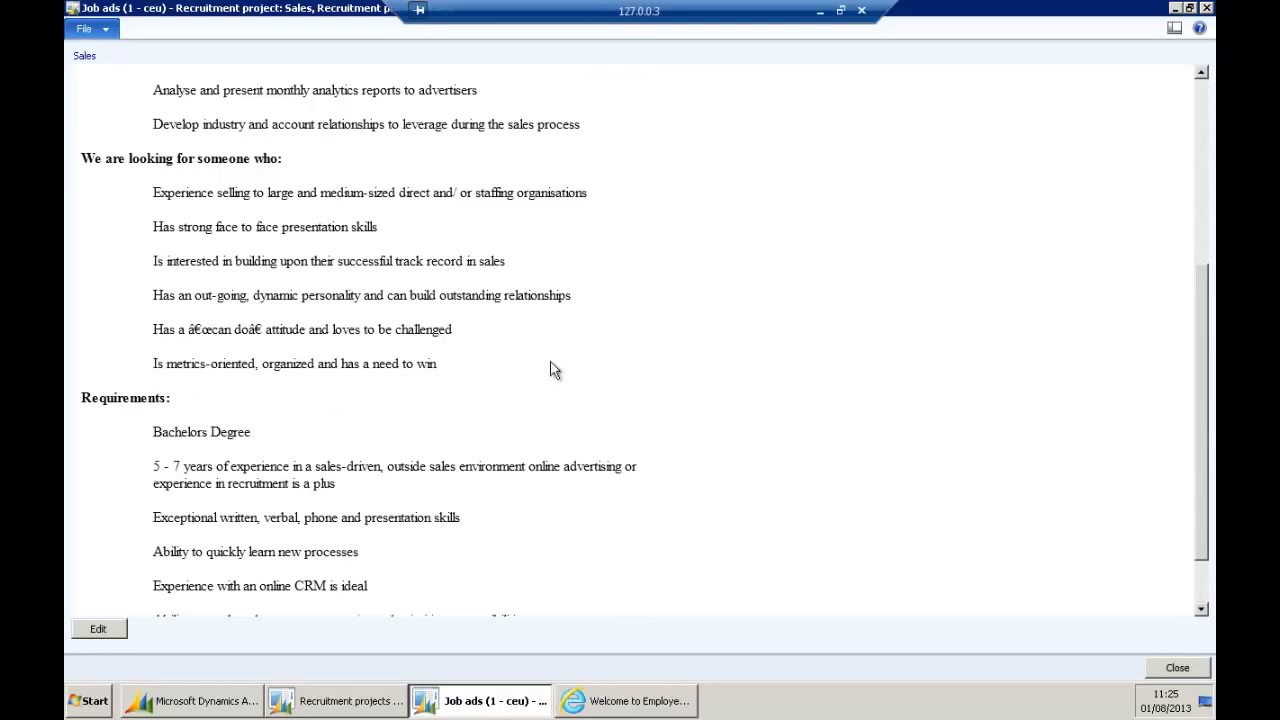
left_click(1147, 670)
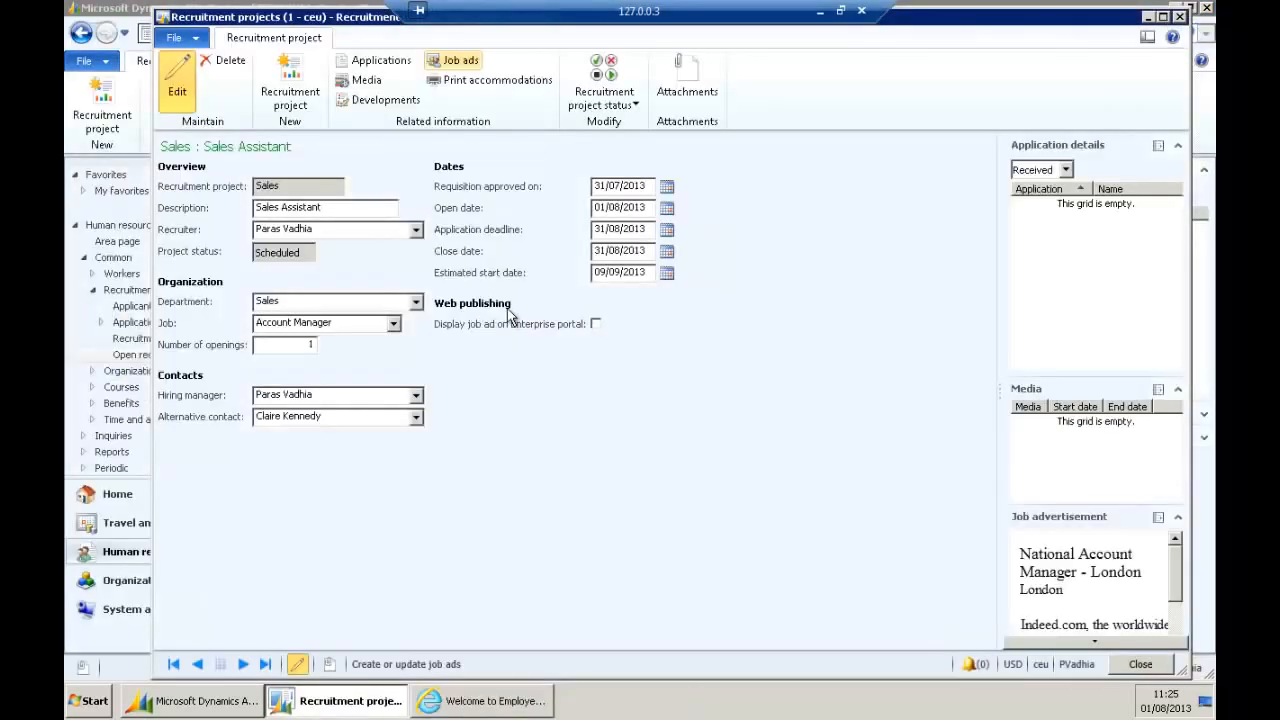
Publish the Sales Assistant job ad on the Enterprise portal and change the project status to Started.
left_click(596, 324)
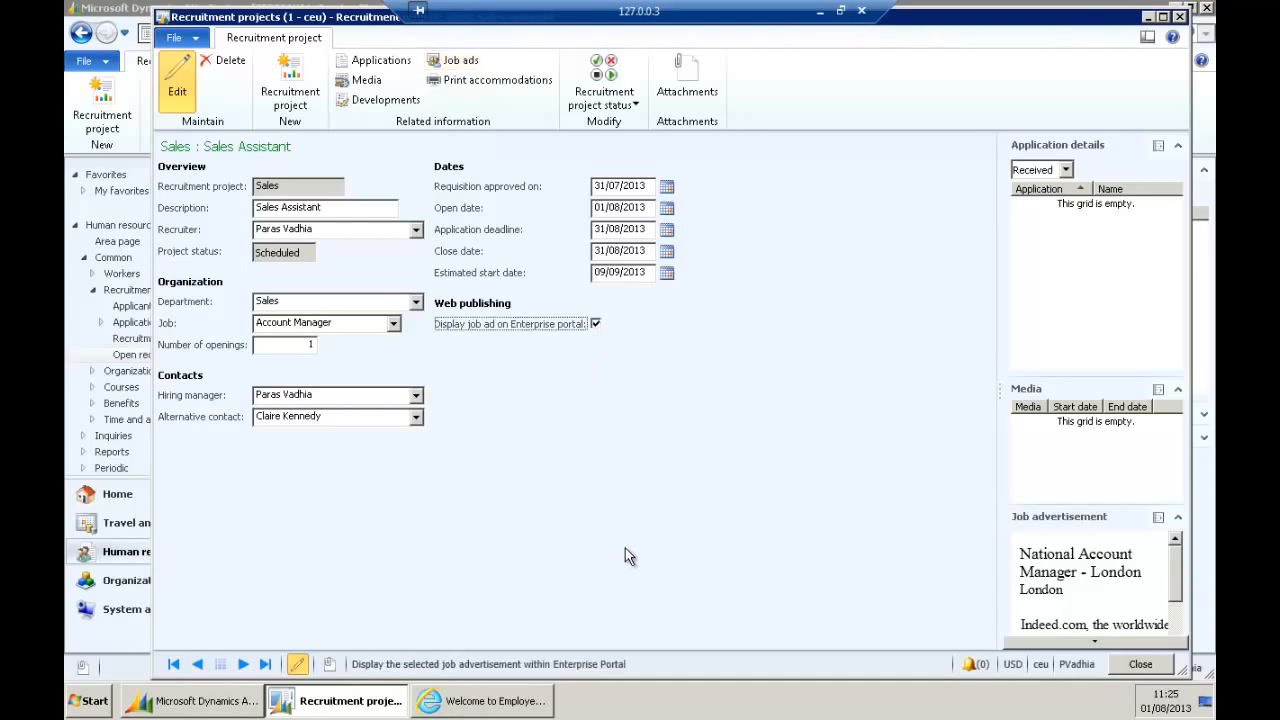
left_click(638, 104)
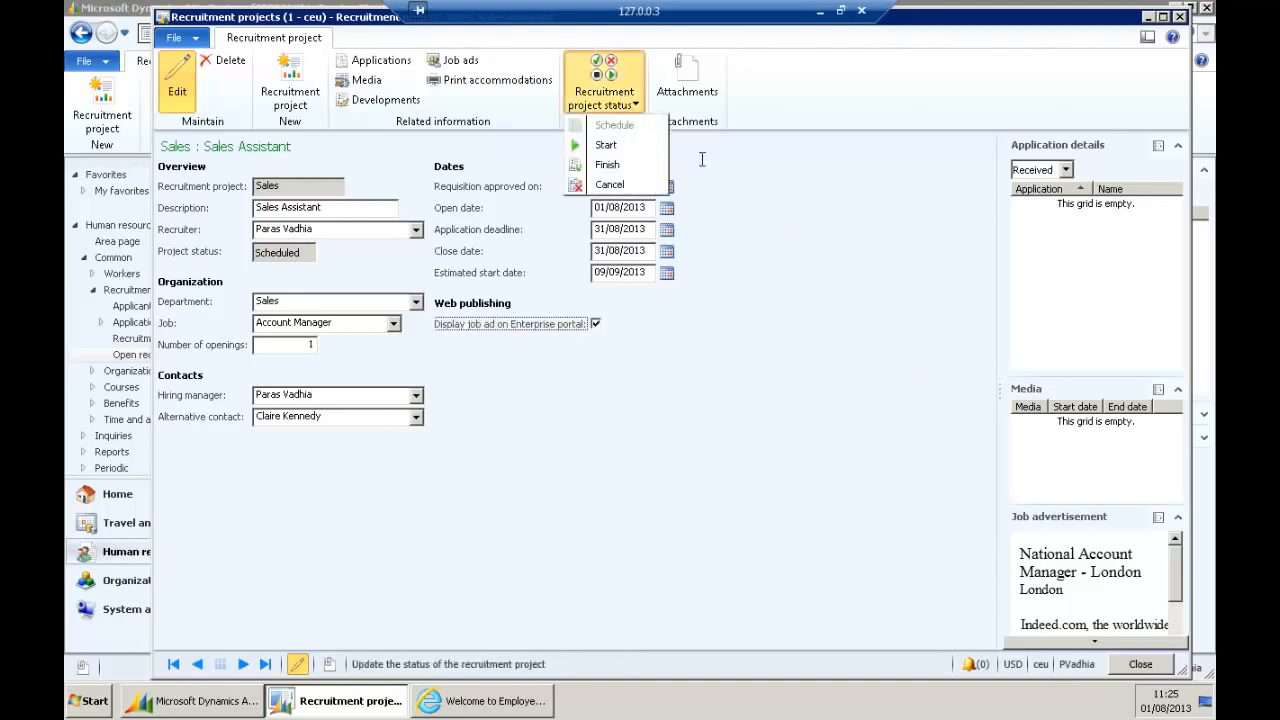
left_click(620, 148)
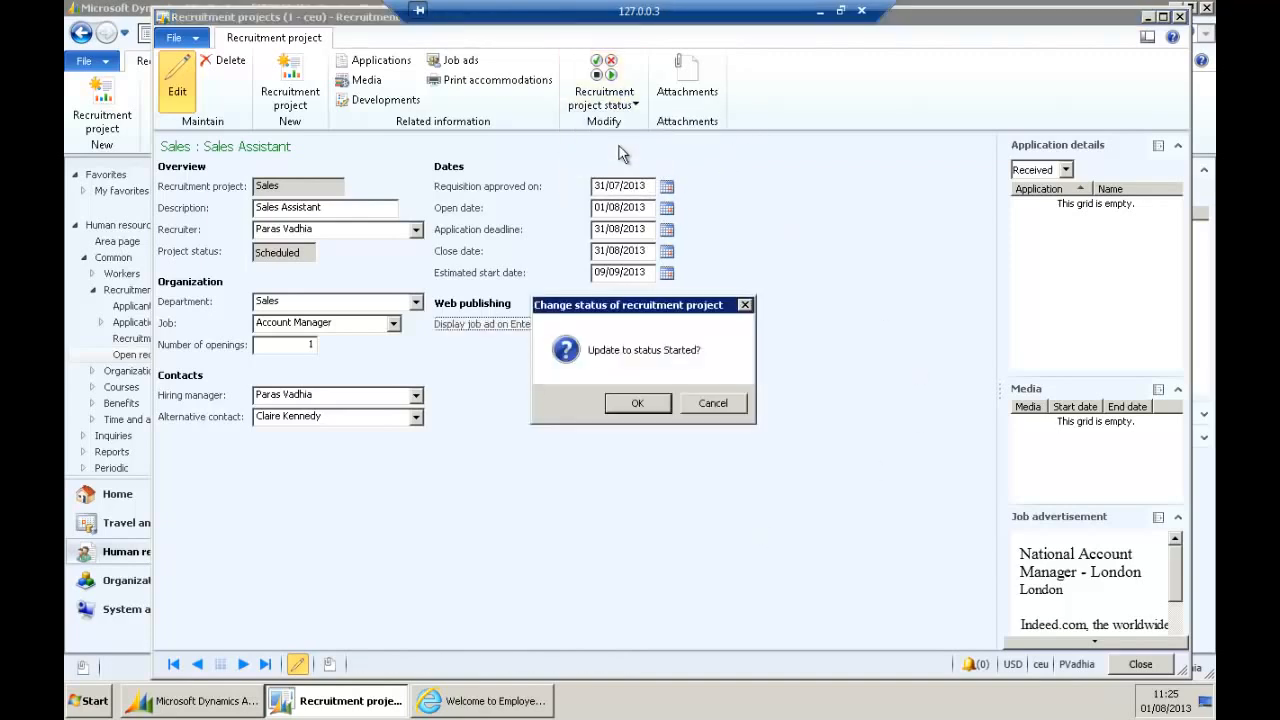
left_click(646, 403)
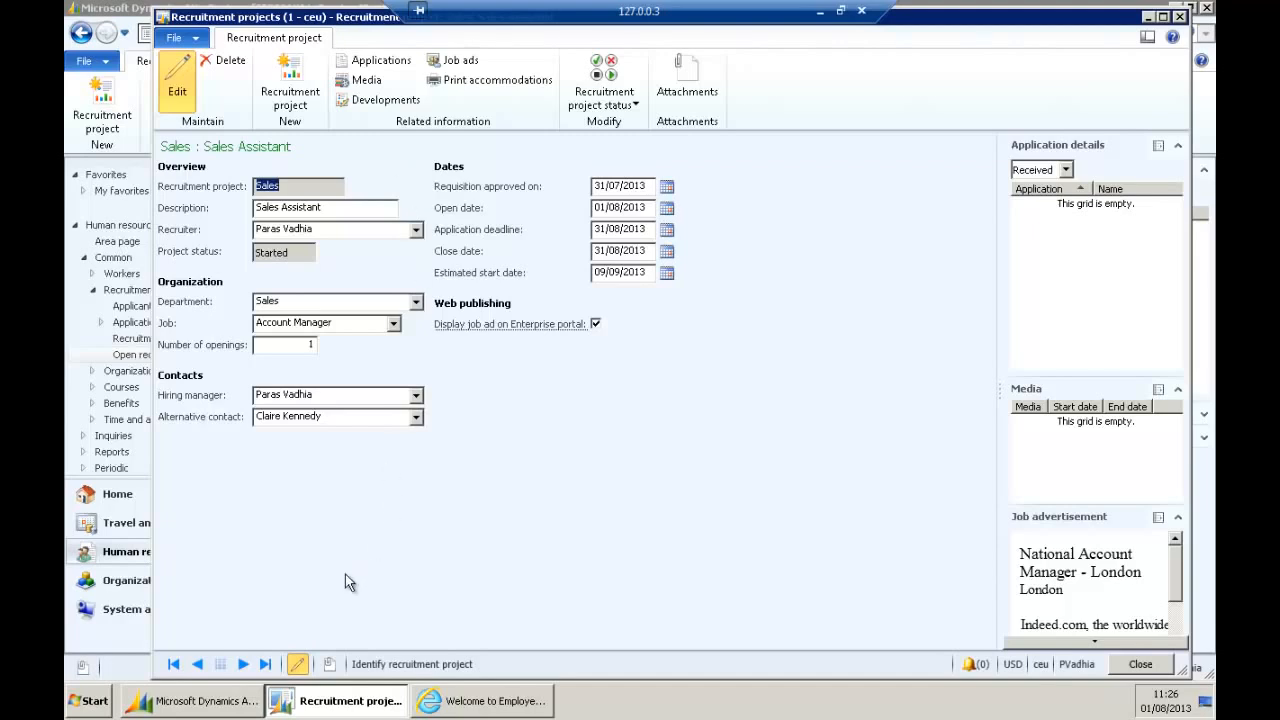
Go to Human resources > Applicants and create new external applicant record 000027_1000.
left_click(228, 706)
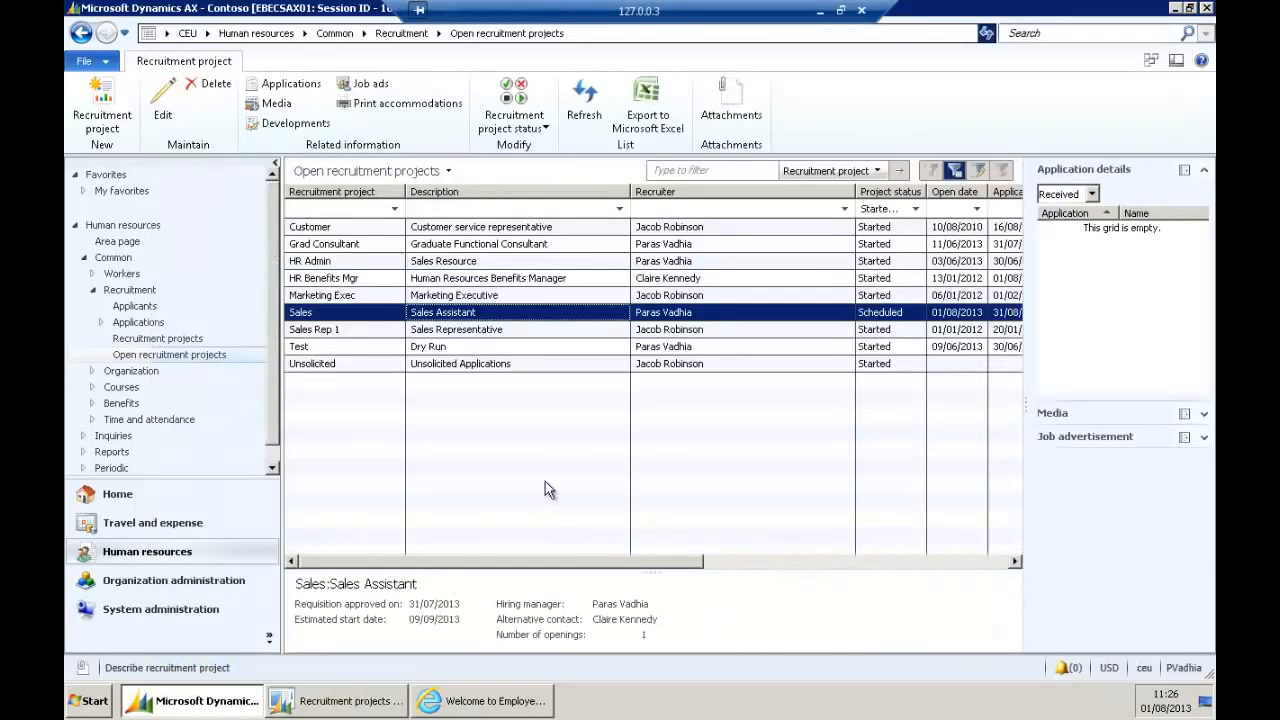
left_click(275, 41)
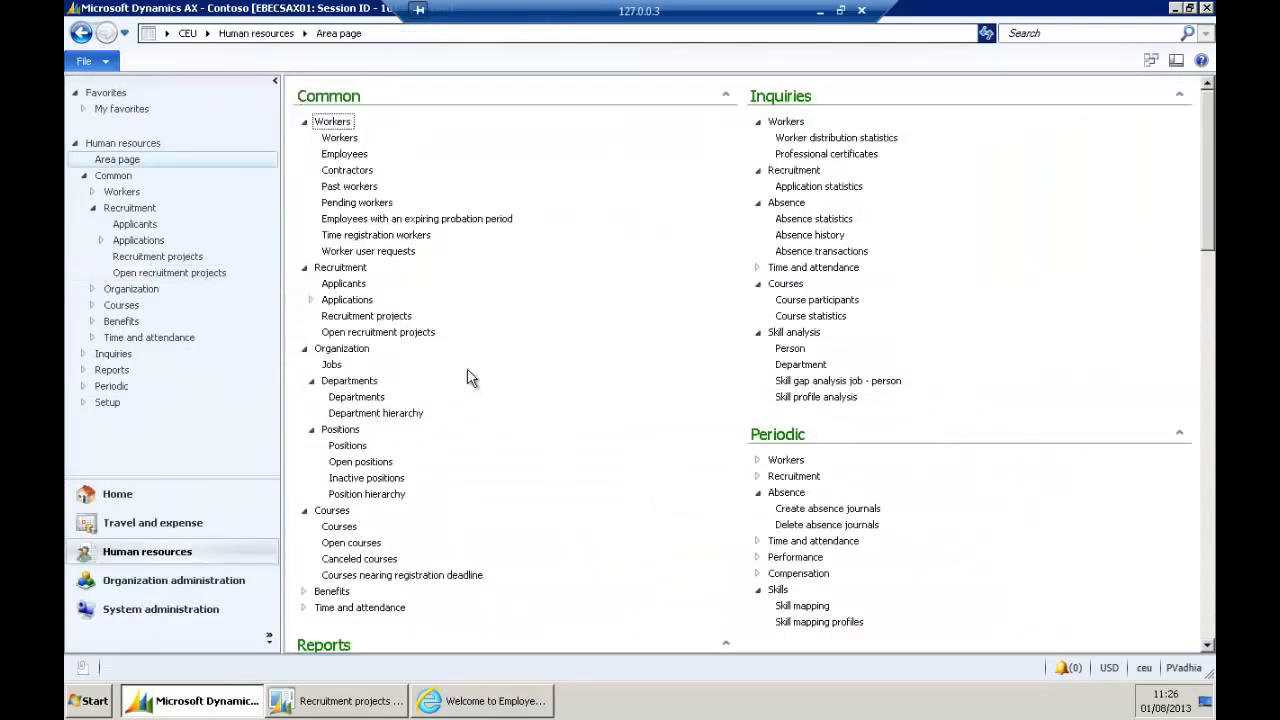
left_click(355, 287)
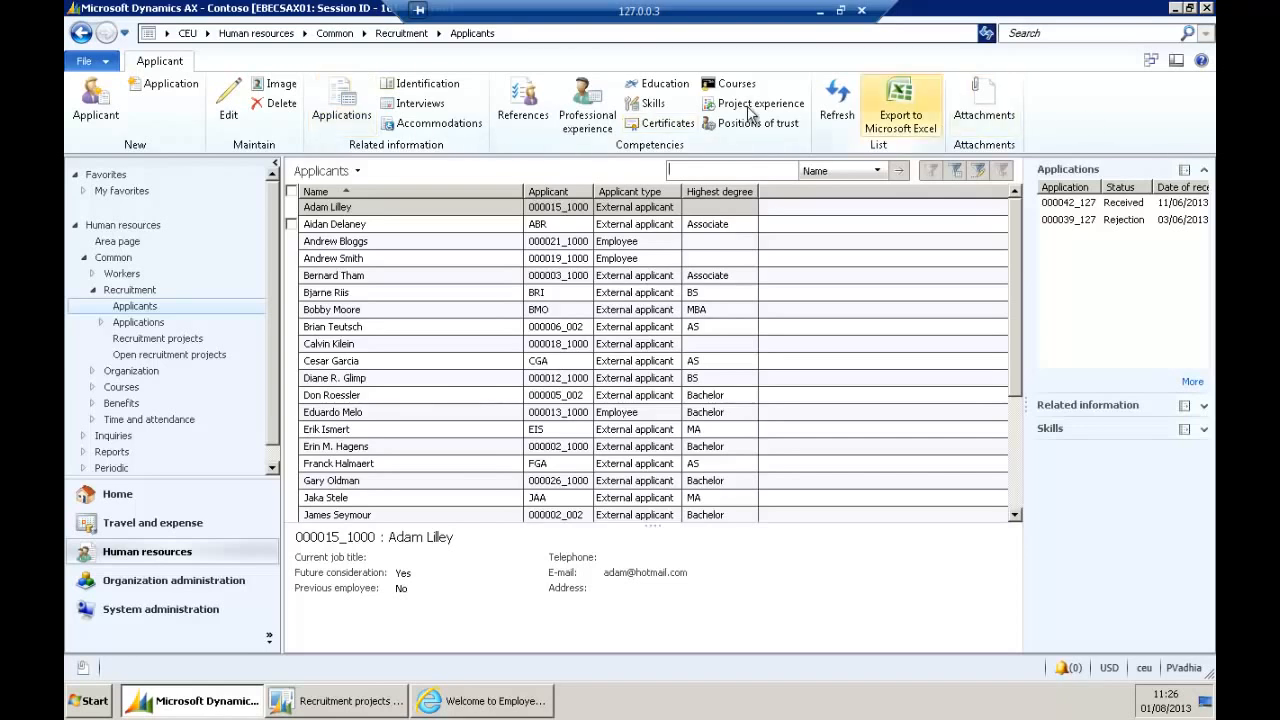
left_click(92, 100)
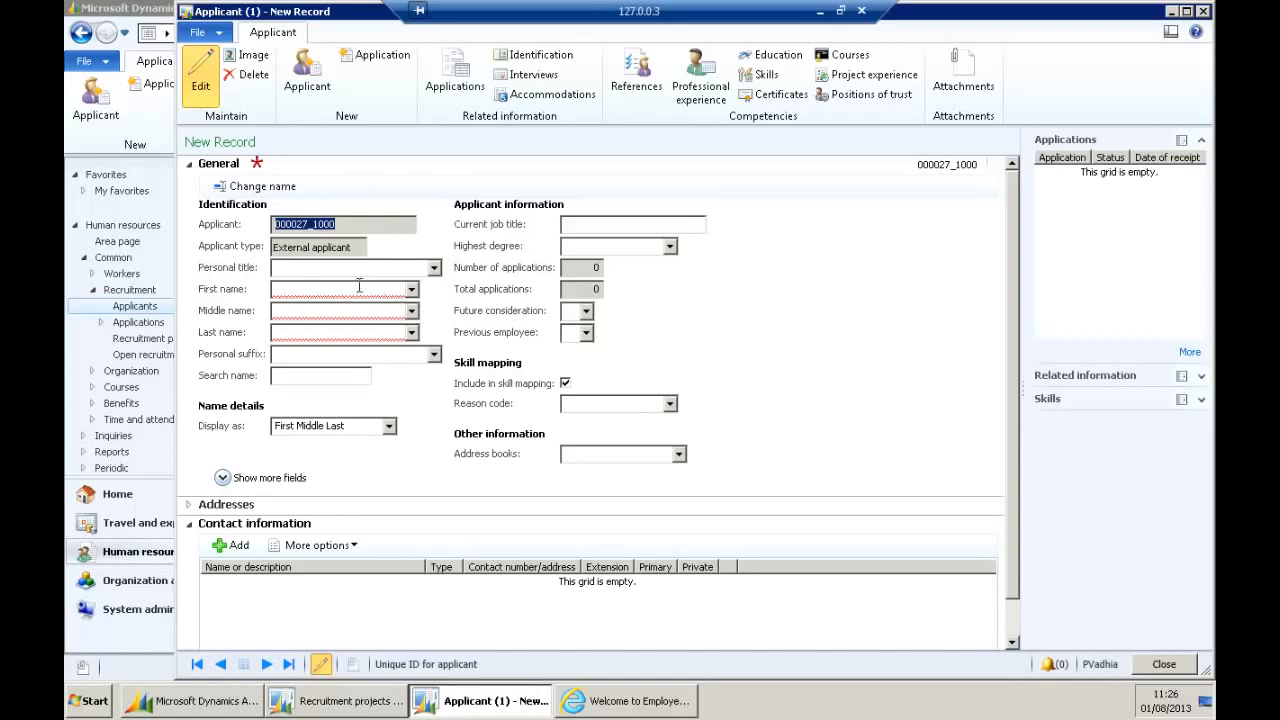
Set personal title Mr., enter the applicant's first and last name, and expand Addresses.
left_click(362, 268)
left_click(434, 268)
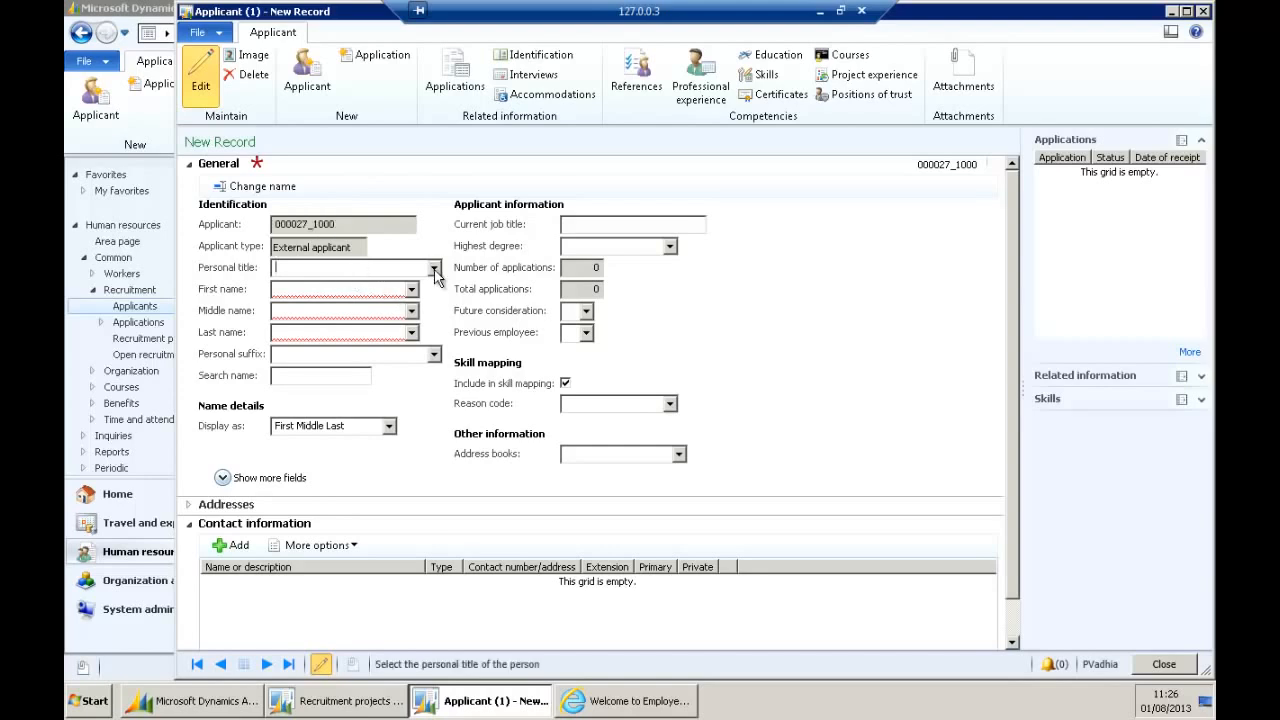
left_click(300, 348)
left_click(350, 290)
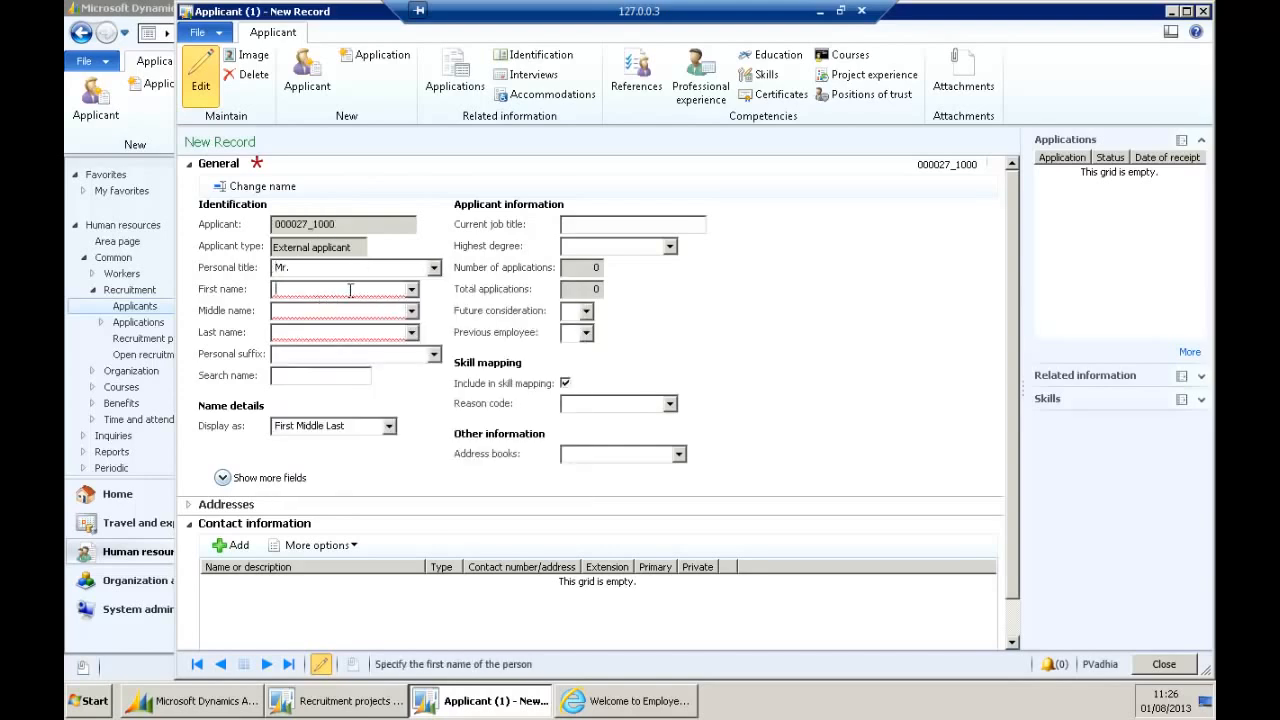
type("Joe")
key("Tab")
key("Tab")
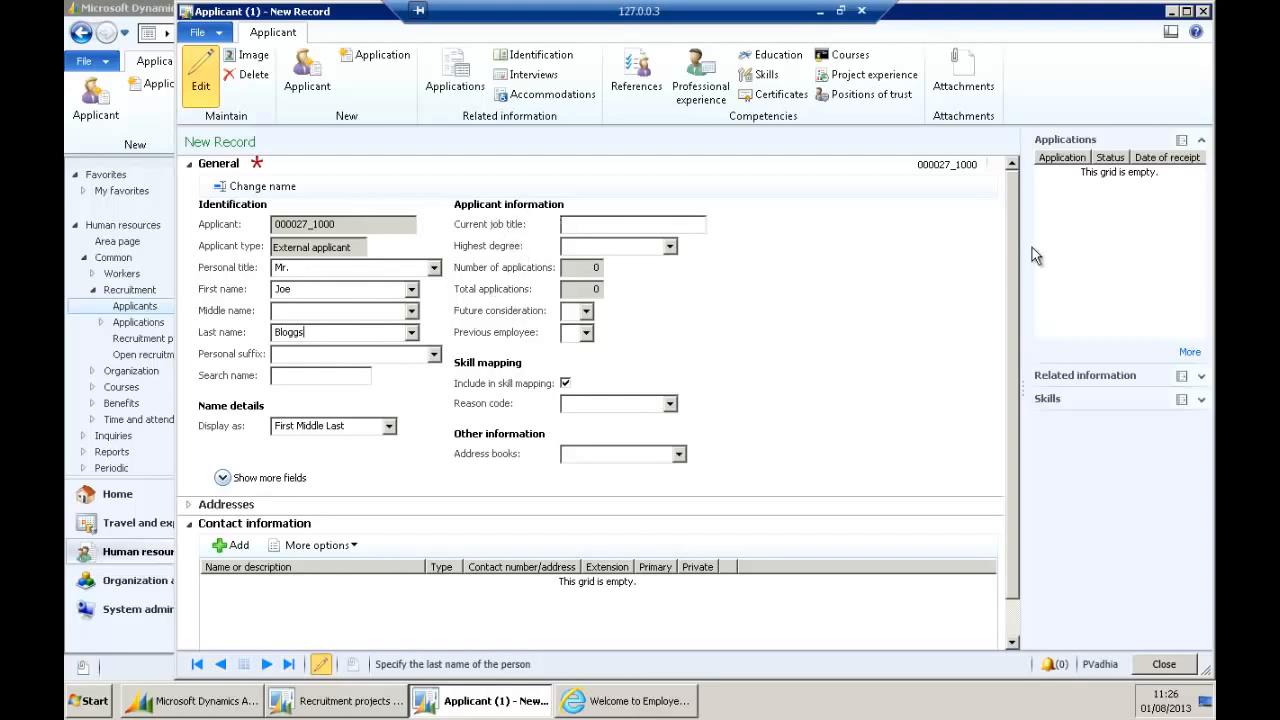
scroll(1014, 235, "down", 1)
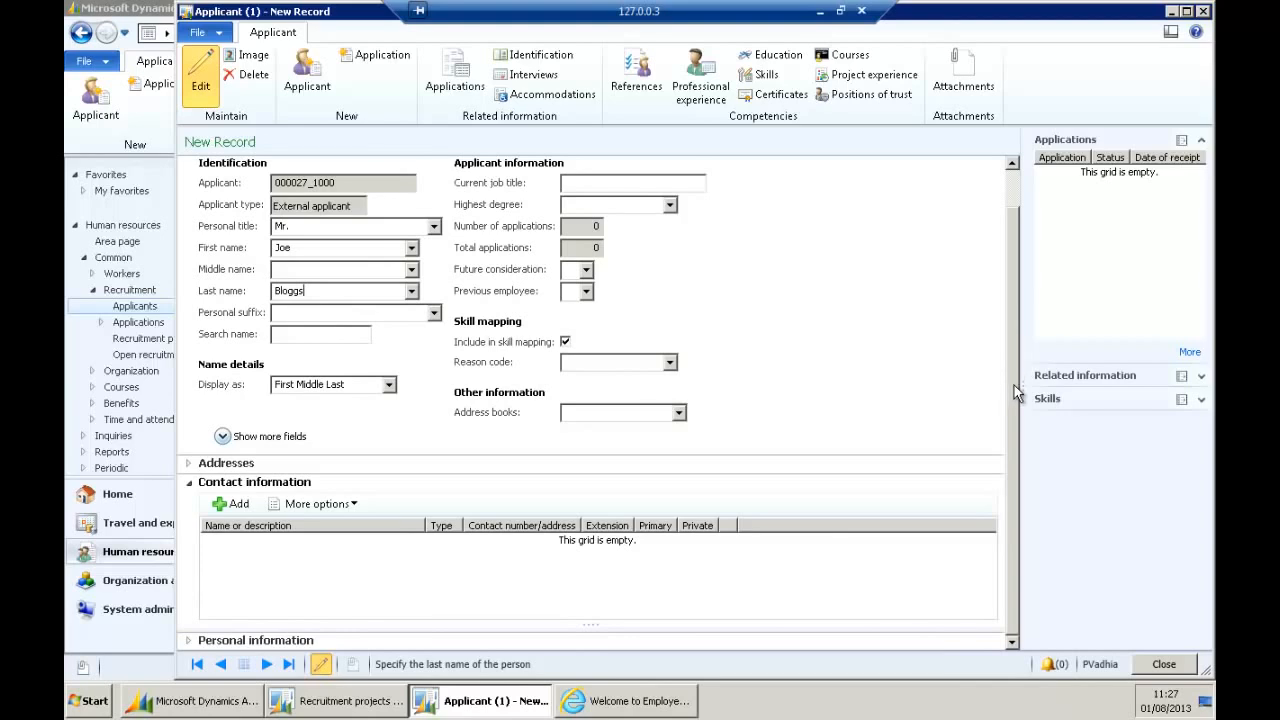
left_click(241, 471)
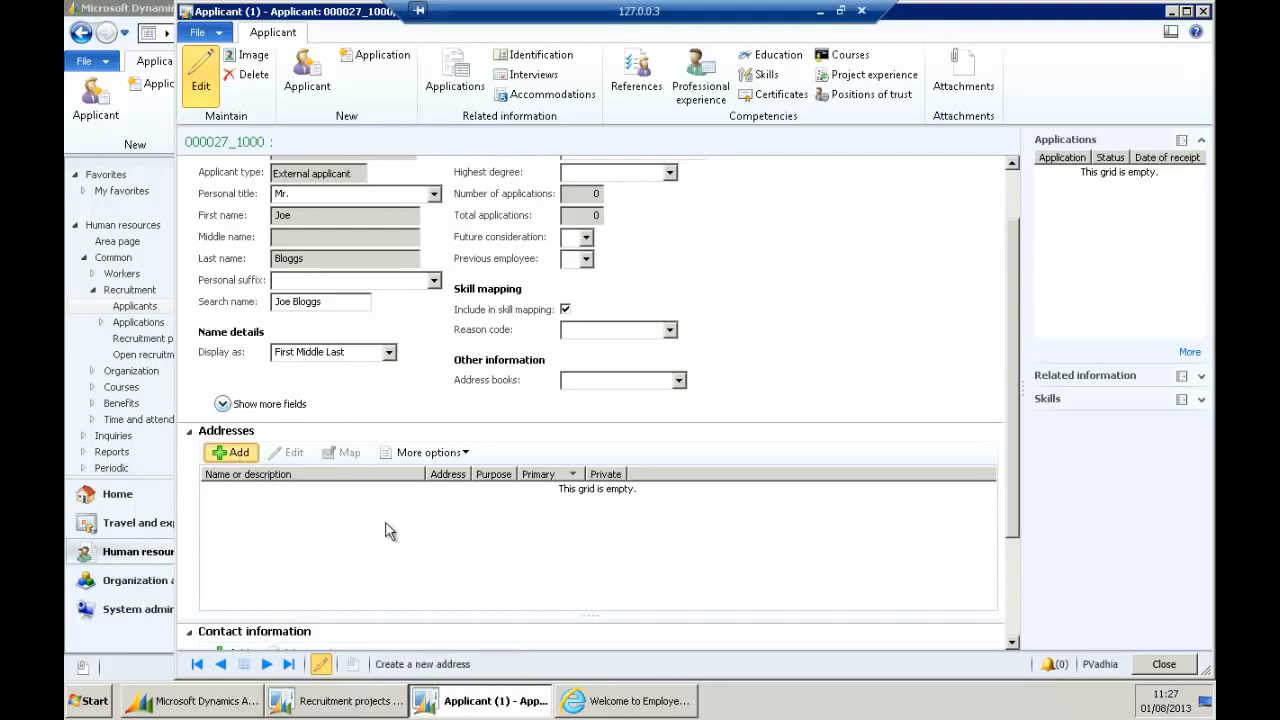
Add an address named Home, purpose Recruit, in London, GBR, with ZIP and street, and save it.
left_click(237, 452)
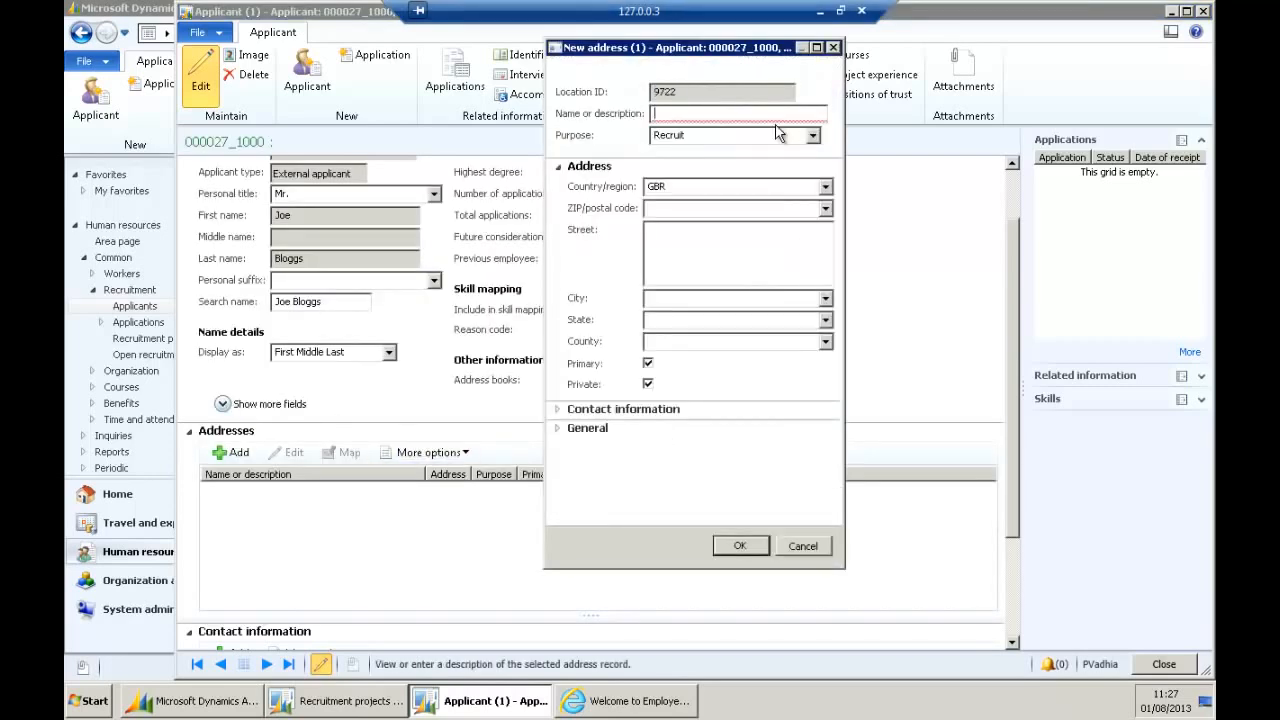
type("Home")
key("Tab")
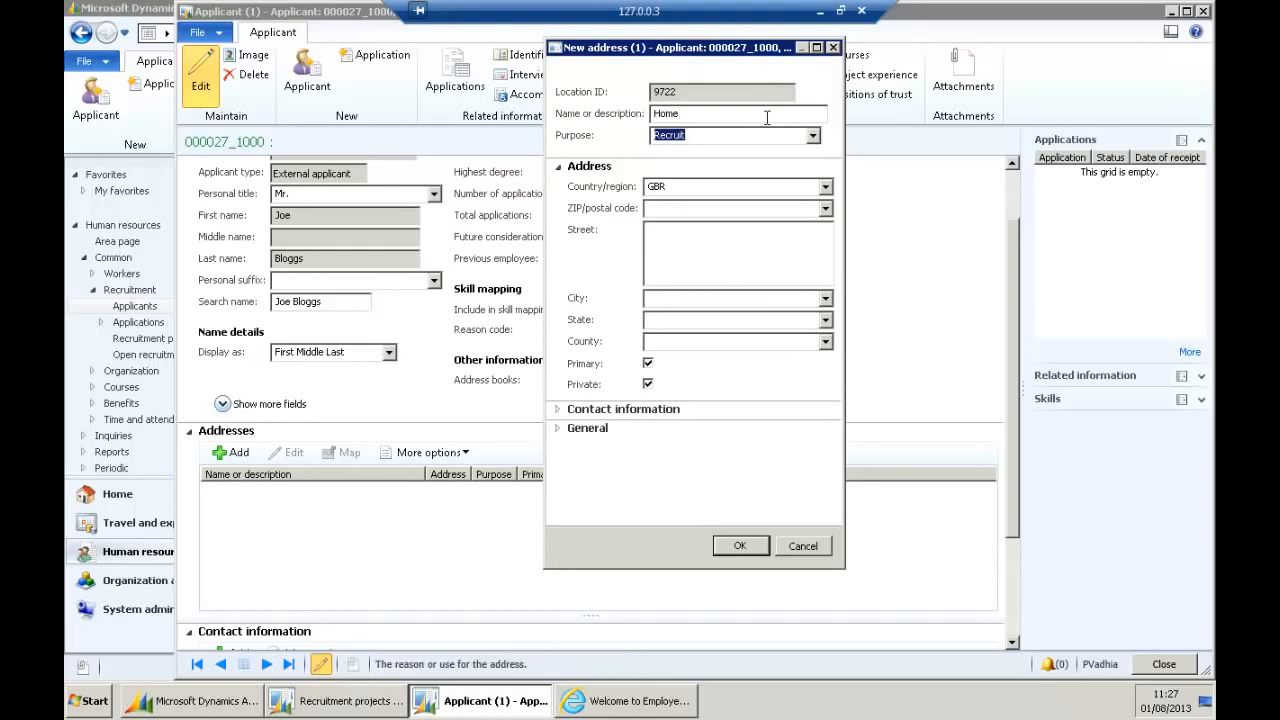
key("Tab")
key("Tab")
key("Tab")
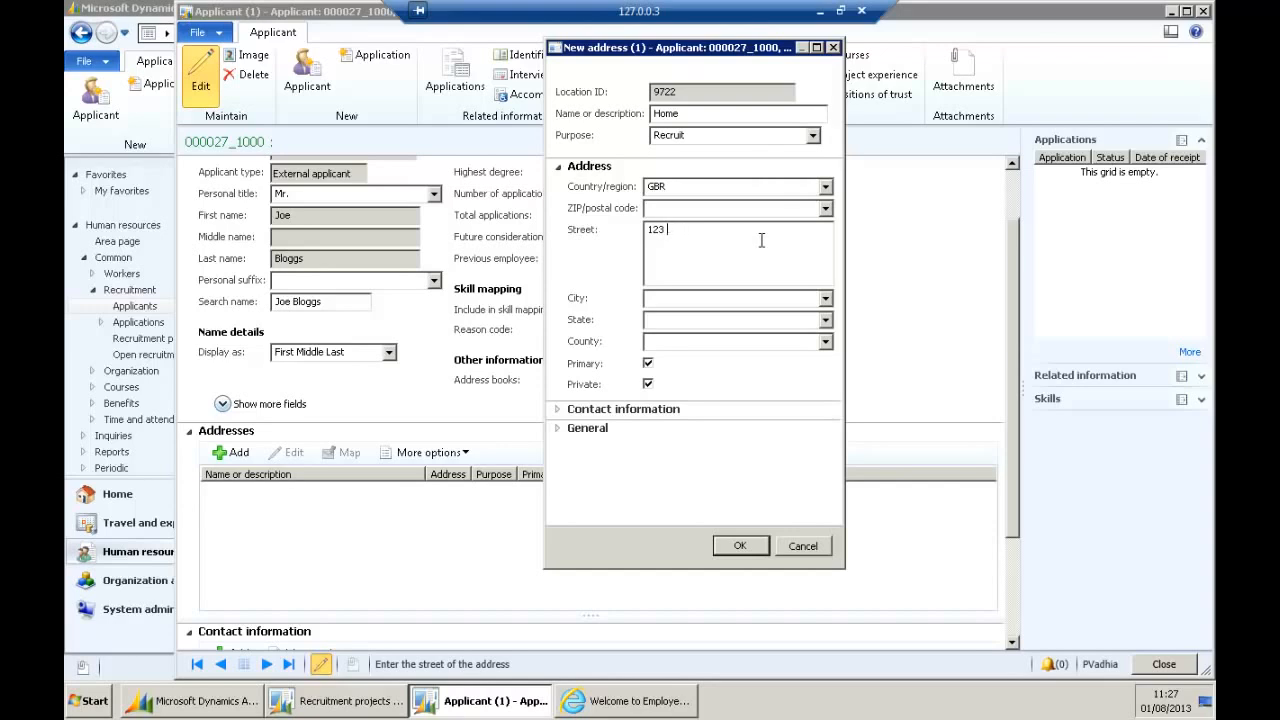
key("Tab")
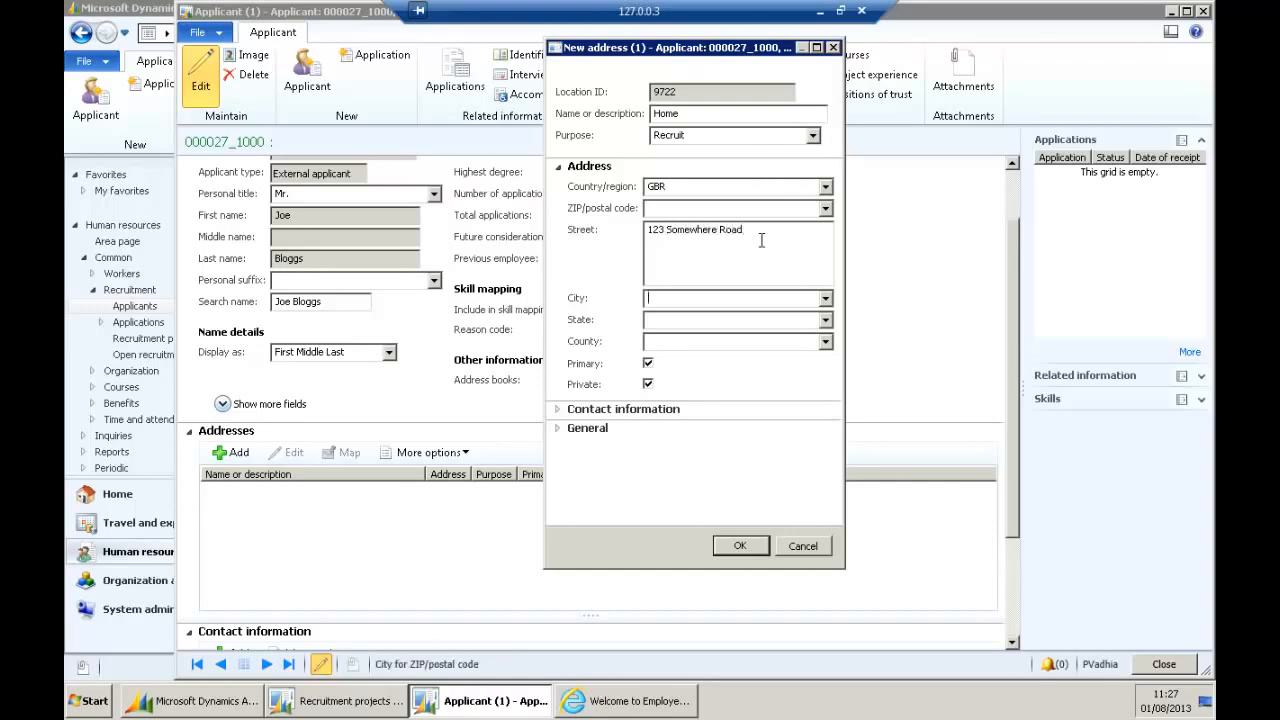
key("Tab")
key("Tab")
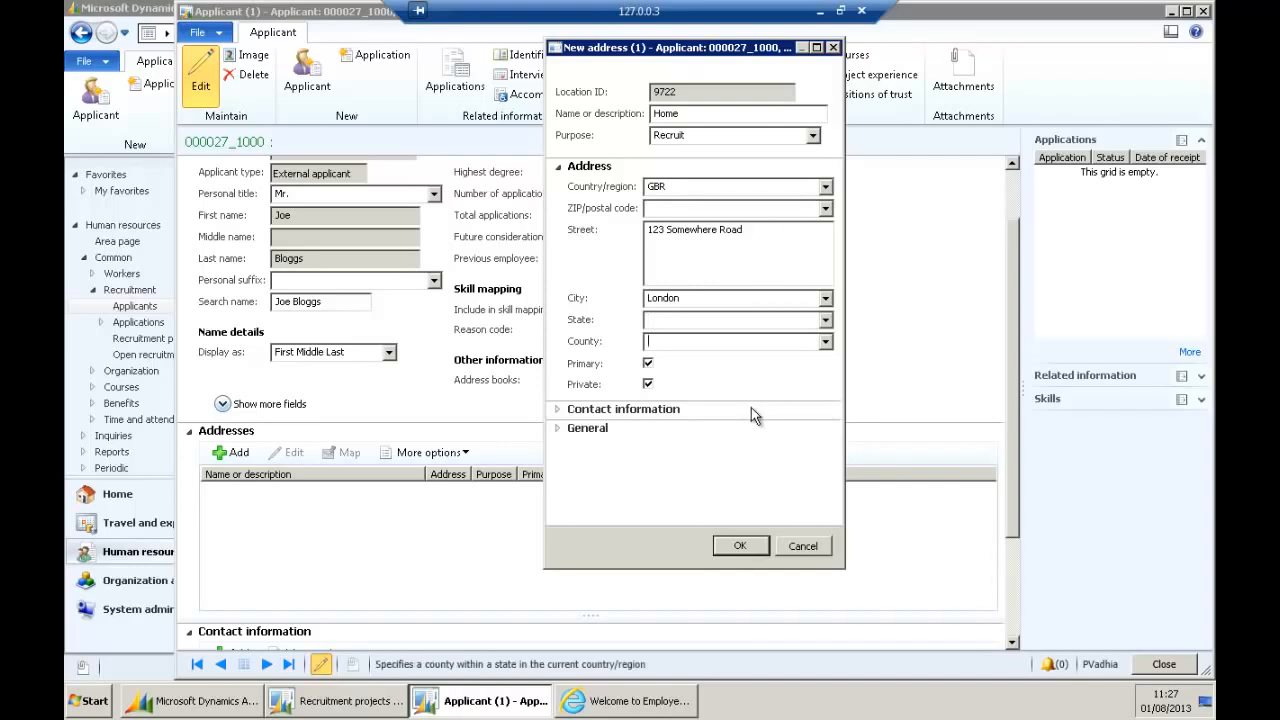
left_click(721, 268)
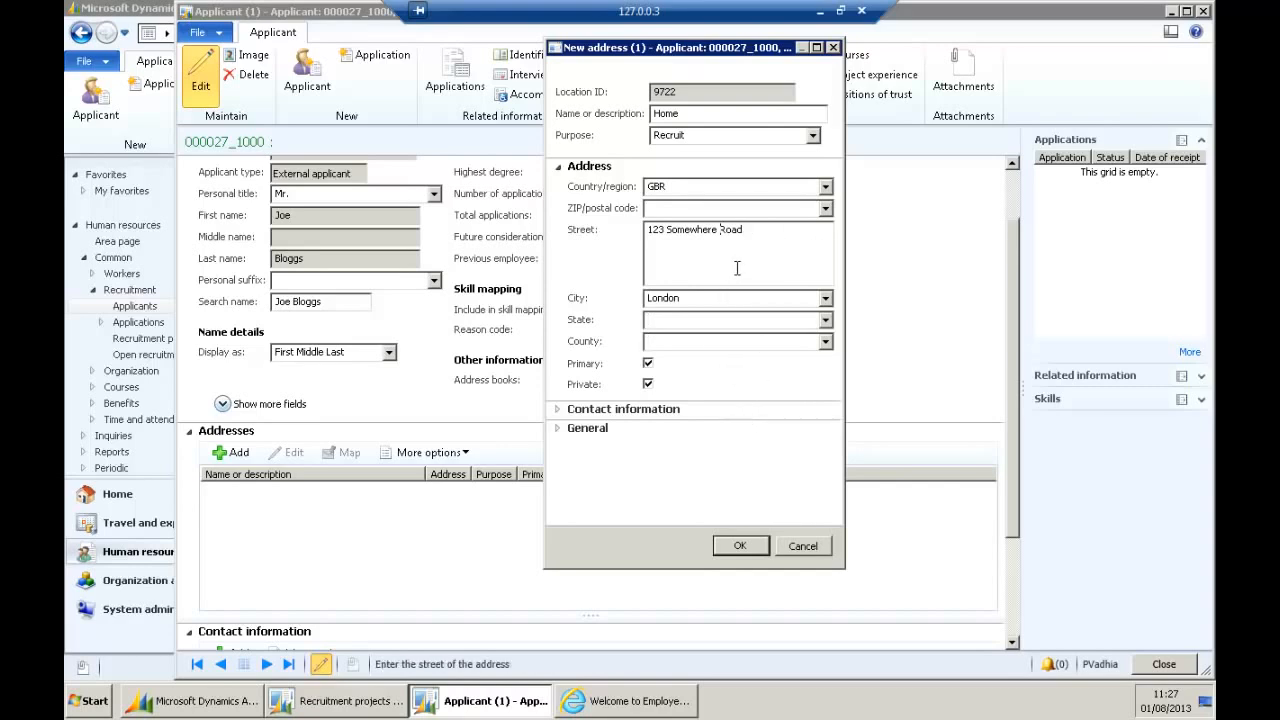
left_click(751, 208)
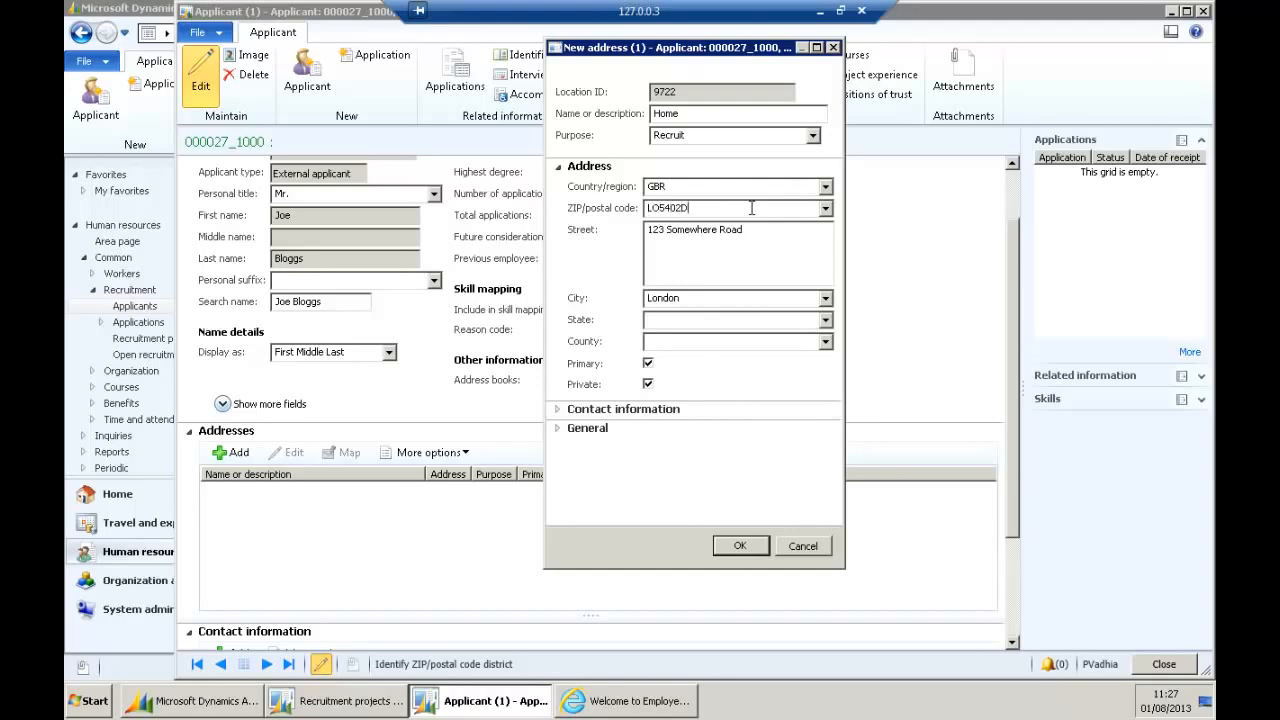
left_click(799, 243)
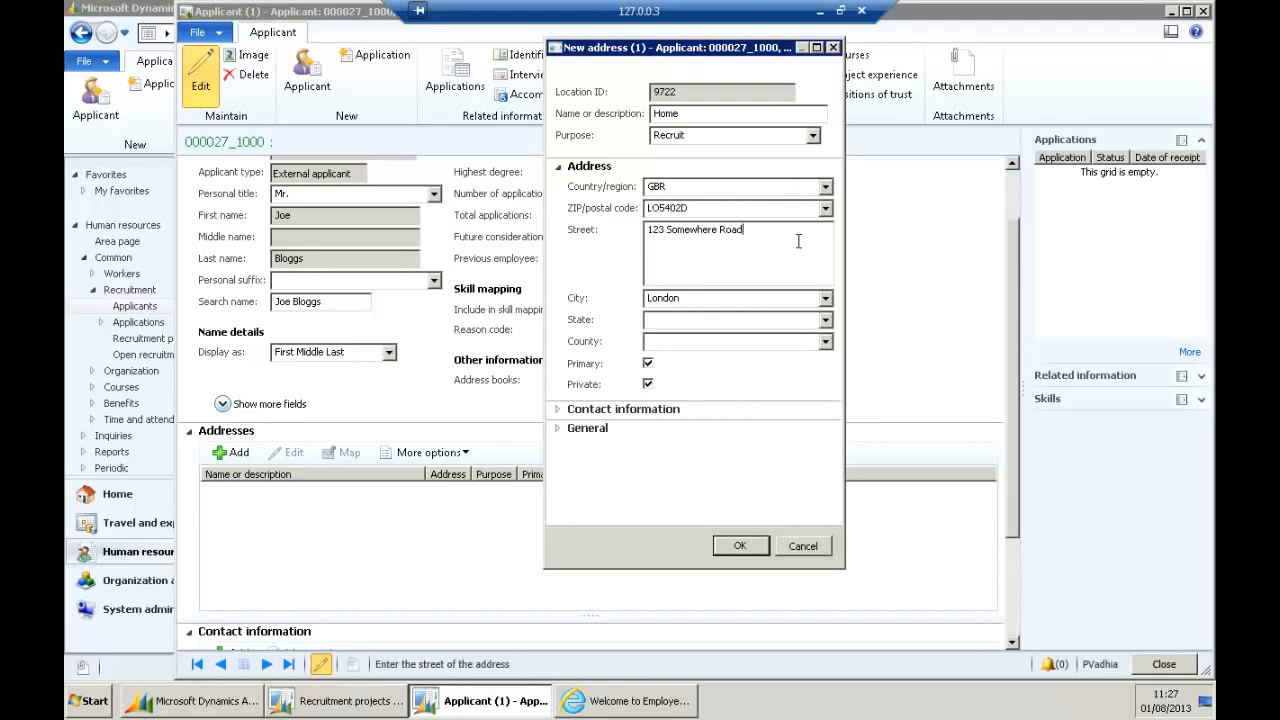
left_click(738, 545)
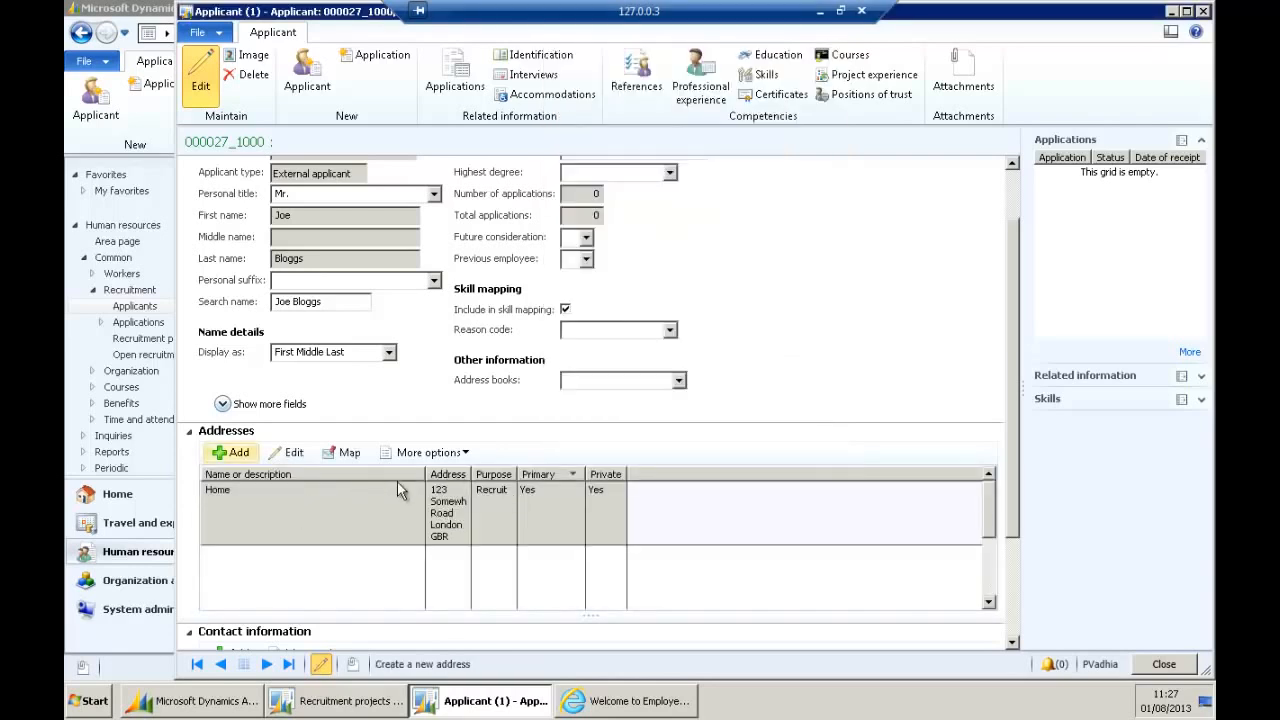
Set gender to Male and birth date 01/01/1986, then close the applicant record.
scroll(1010, 366, "down", 3)
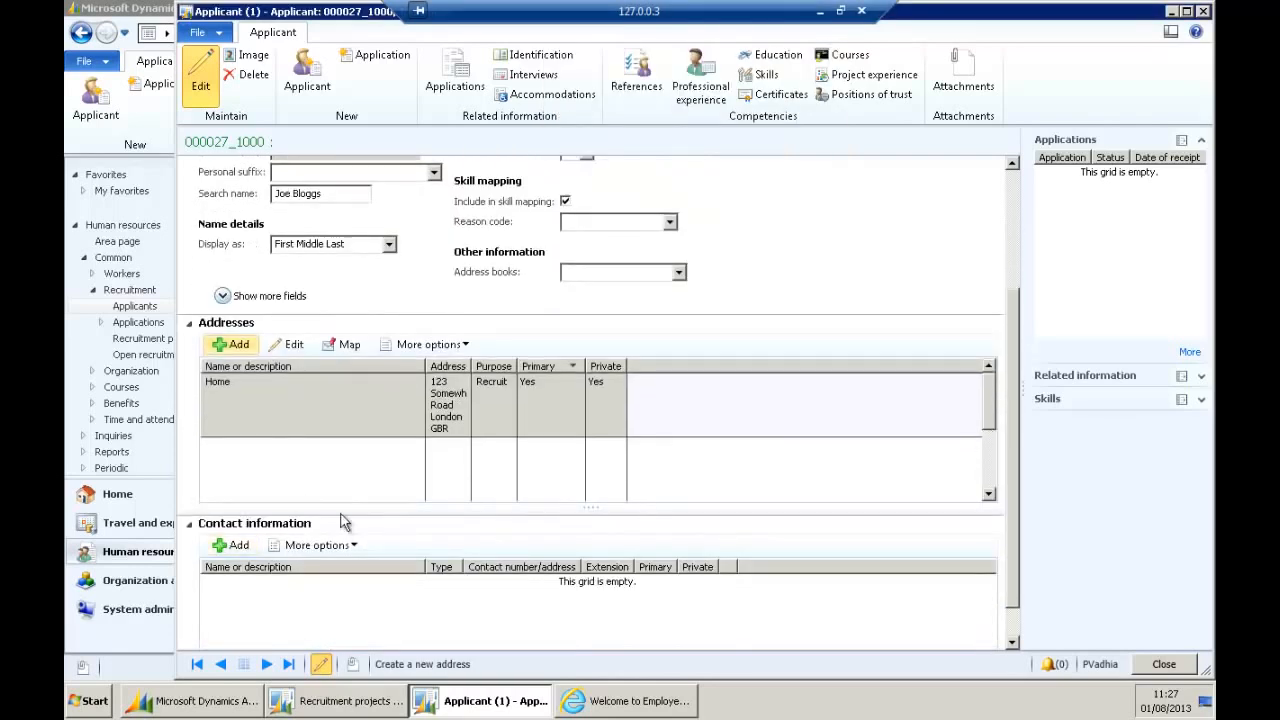
scroll(1006, 486, "down", 1)
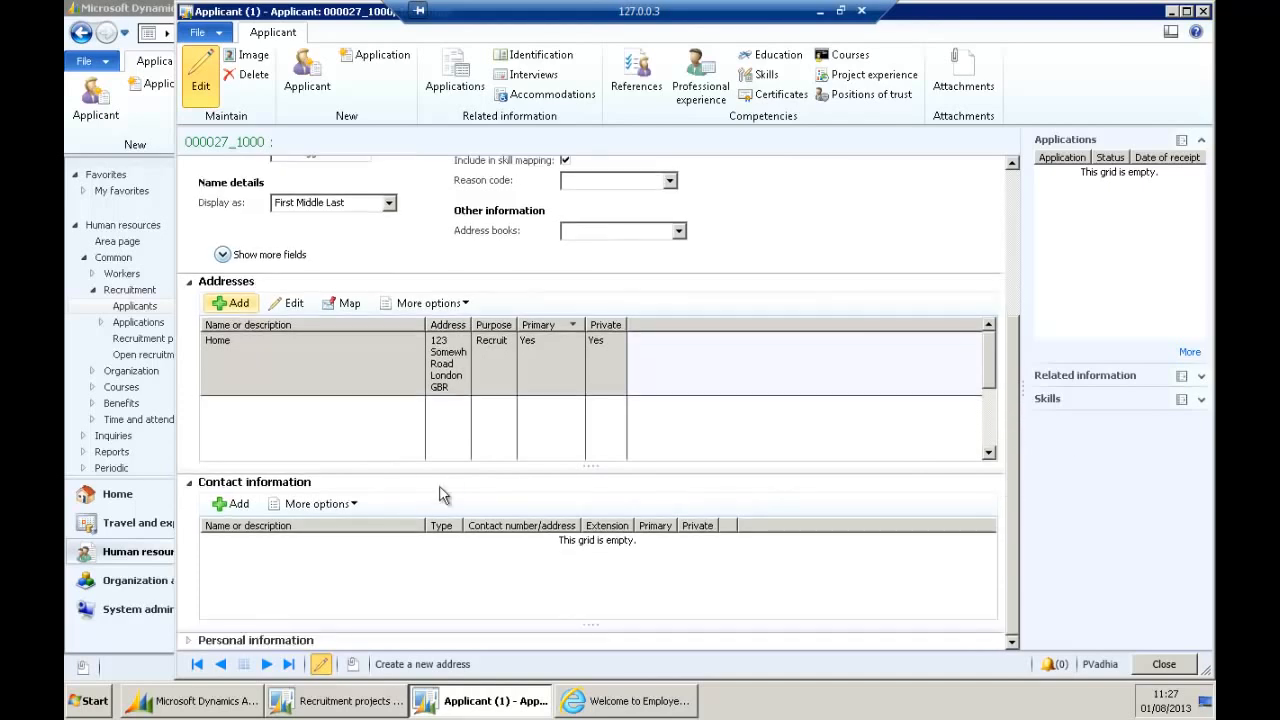
left_click(188, 640)
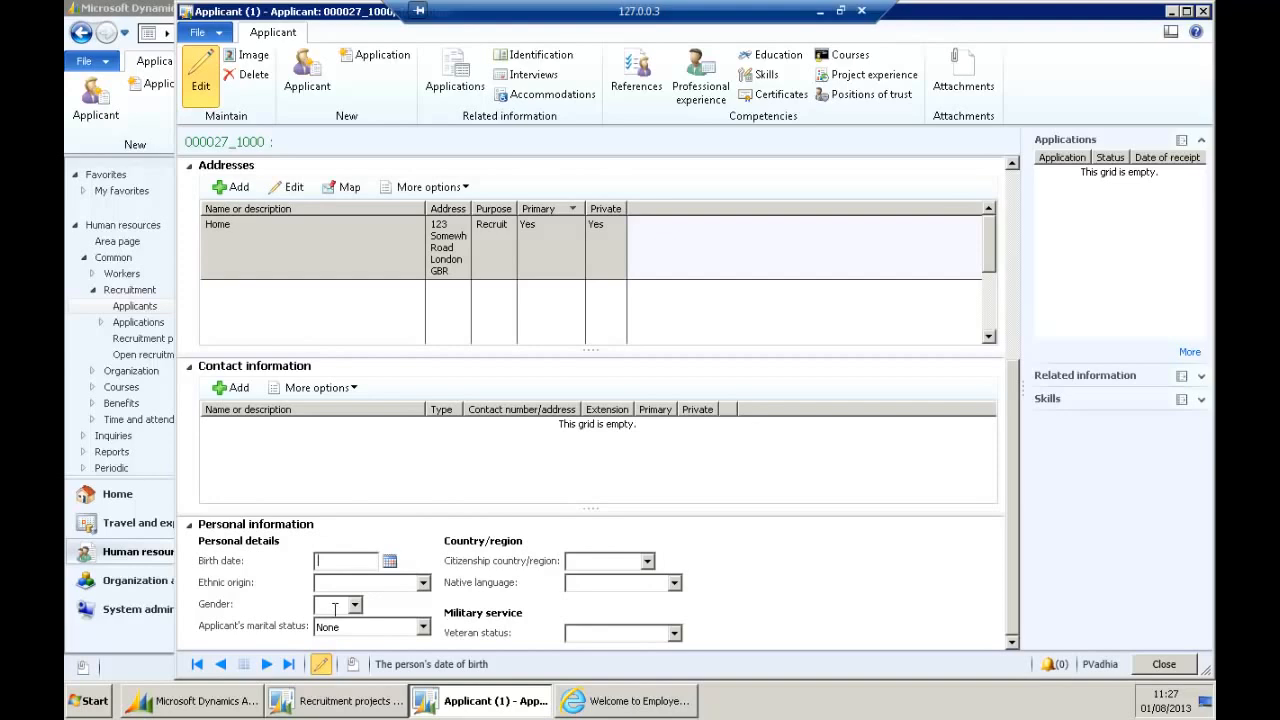
left_click(355, 605)
left_click(336, 640)
left_click(389, 561)
left_click(350, 561)
key("Tab")
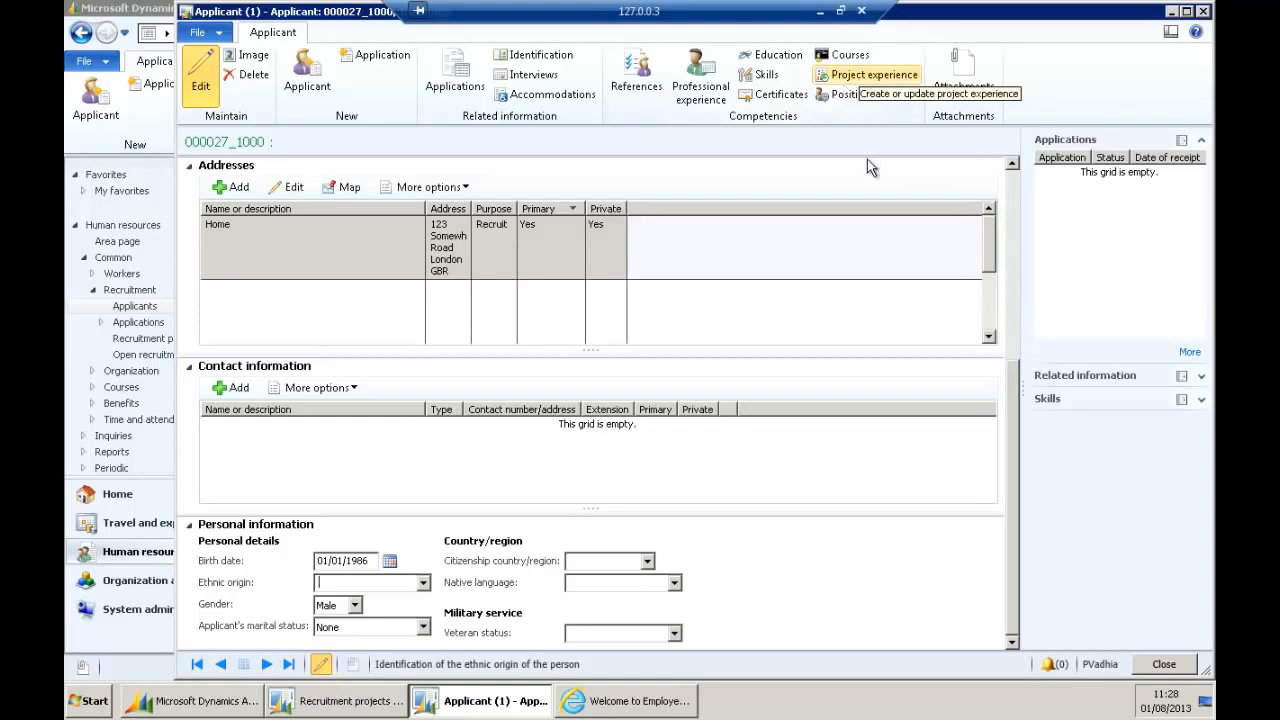
left_click(1164, 664)
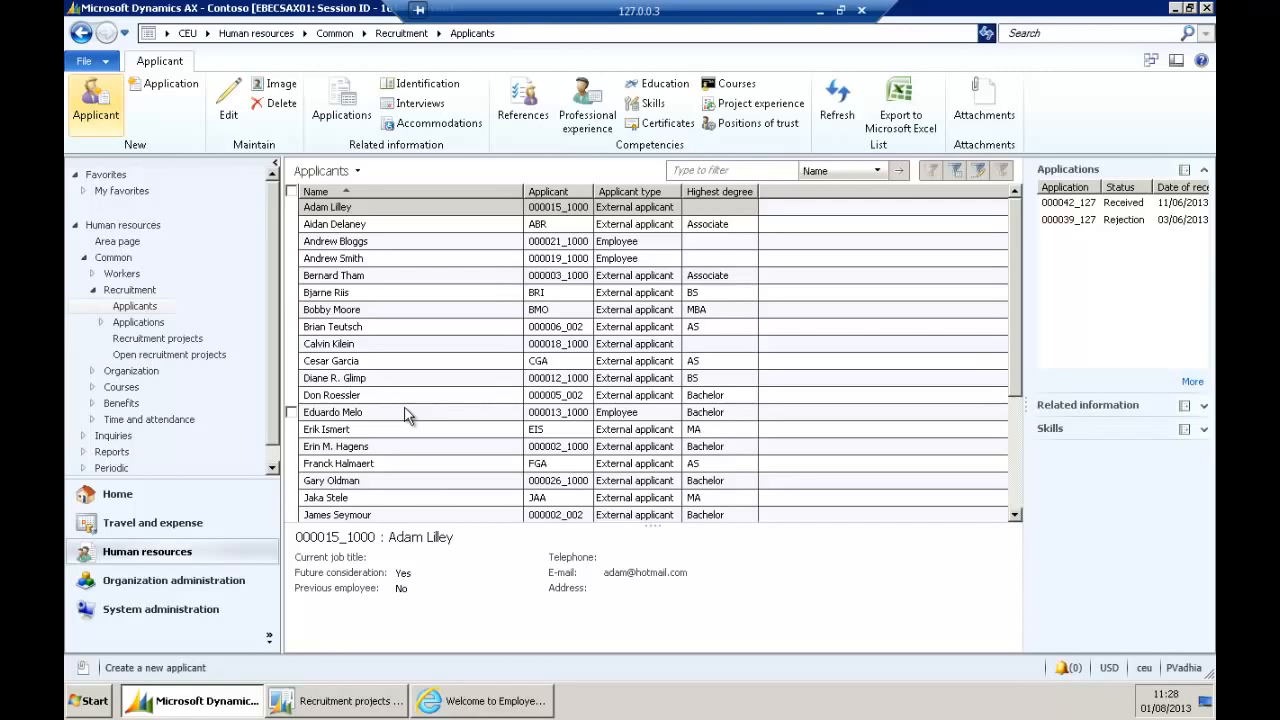
Filter the Applicants list by the new applicant's first name, then return to the Sales recruitment project.
left_click(717, 169)
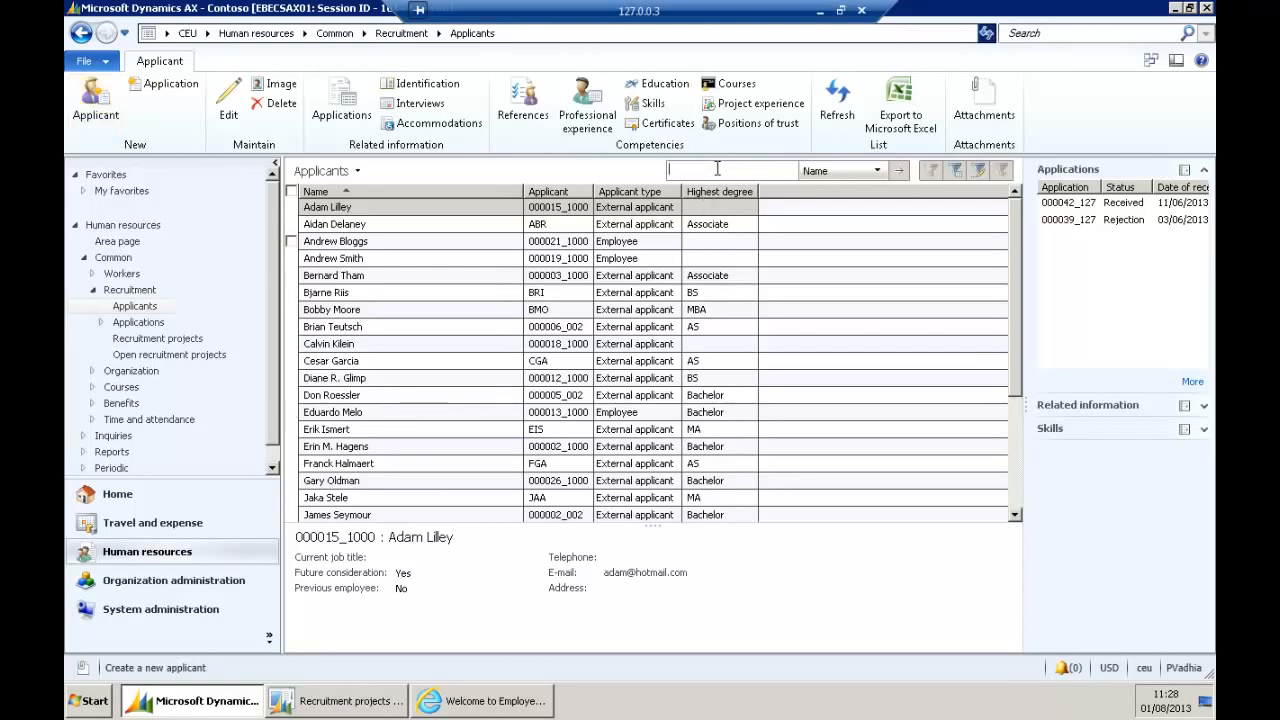
type("joe")
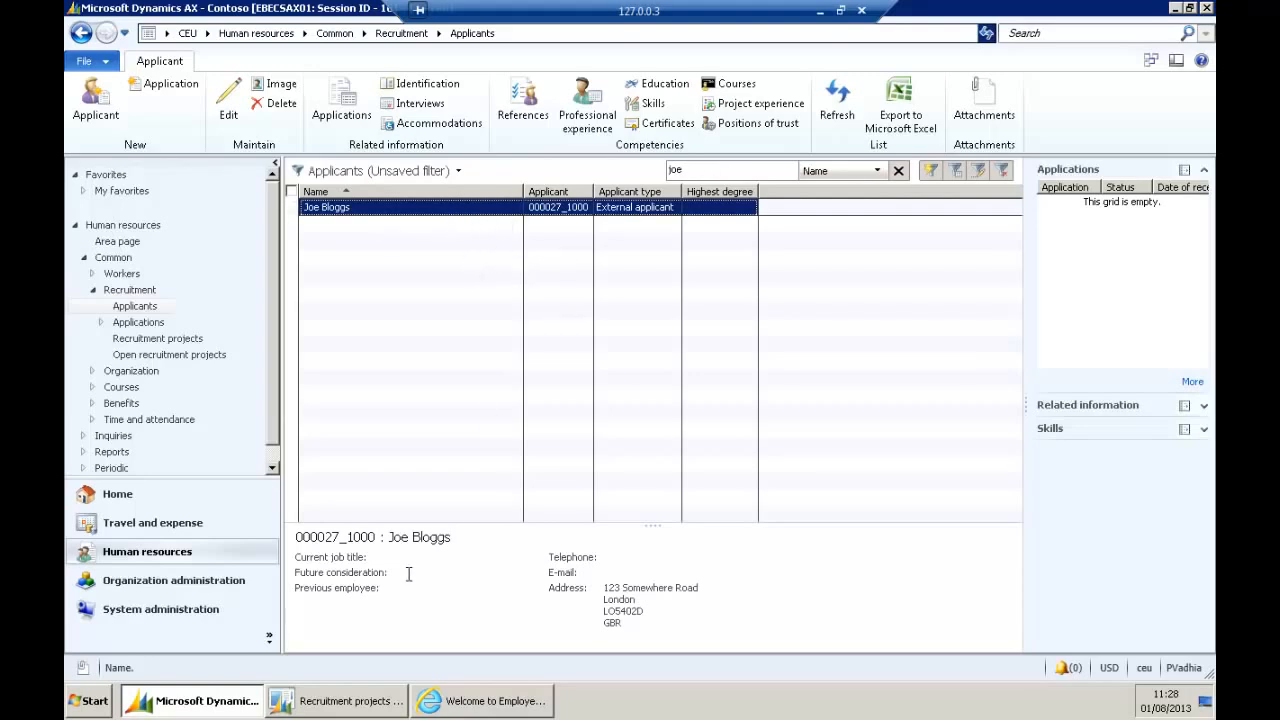
left_click(355, 702)
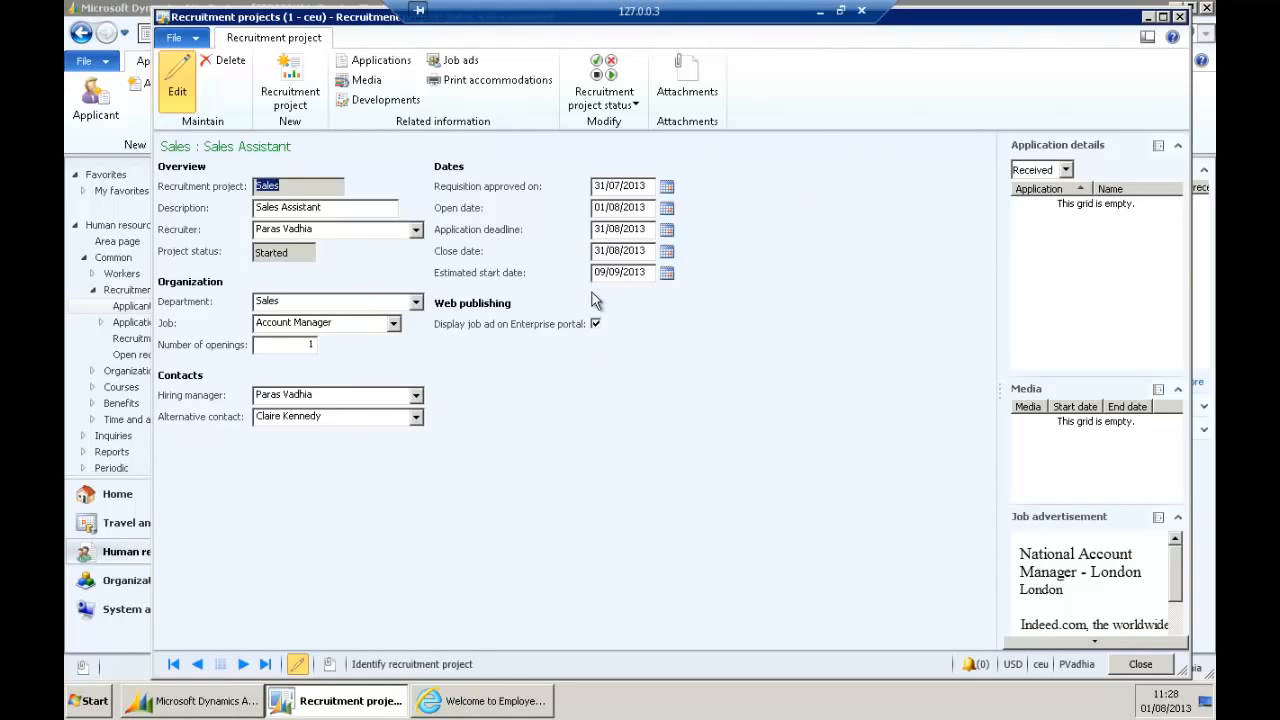
Create new application 000050_127 on the Sales recruitment project.
left_click(378, 61)
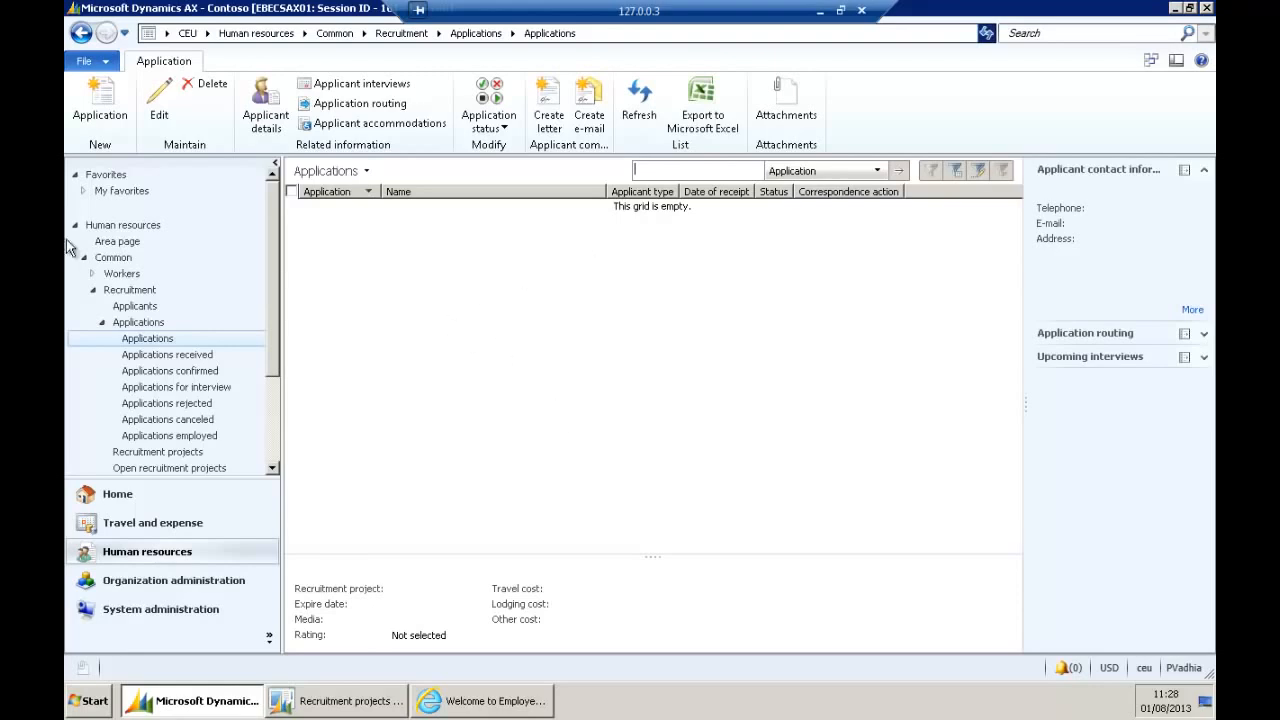
left_click(113, 121)
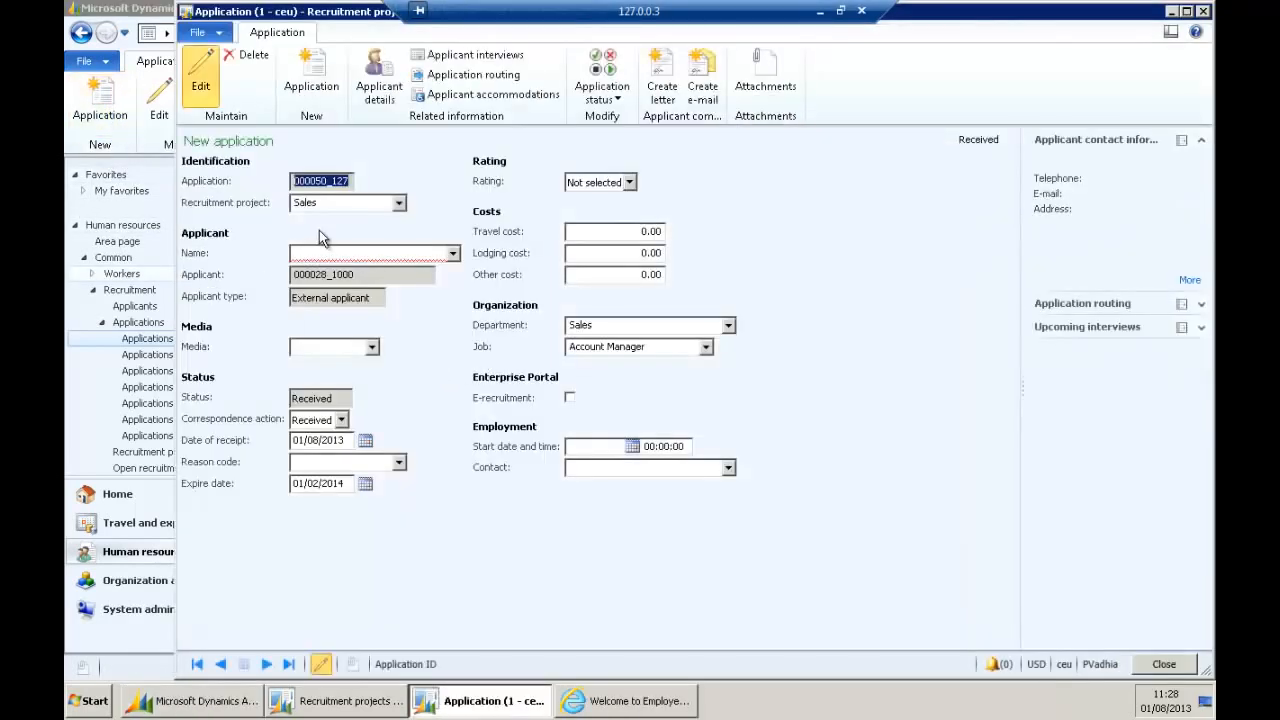
left_click(336, 252)
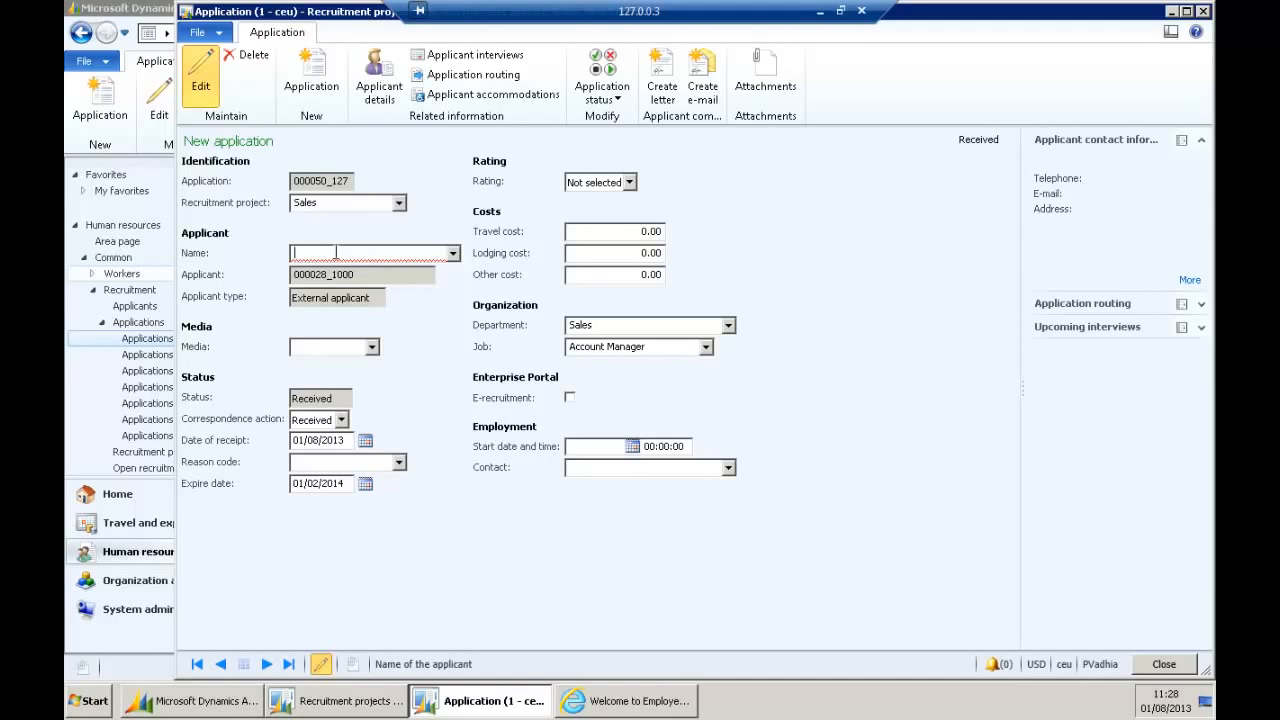
Pick applicant 000027_1000 in the Name lookup by filtering on the applicant's name.
left_click(452, 253)
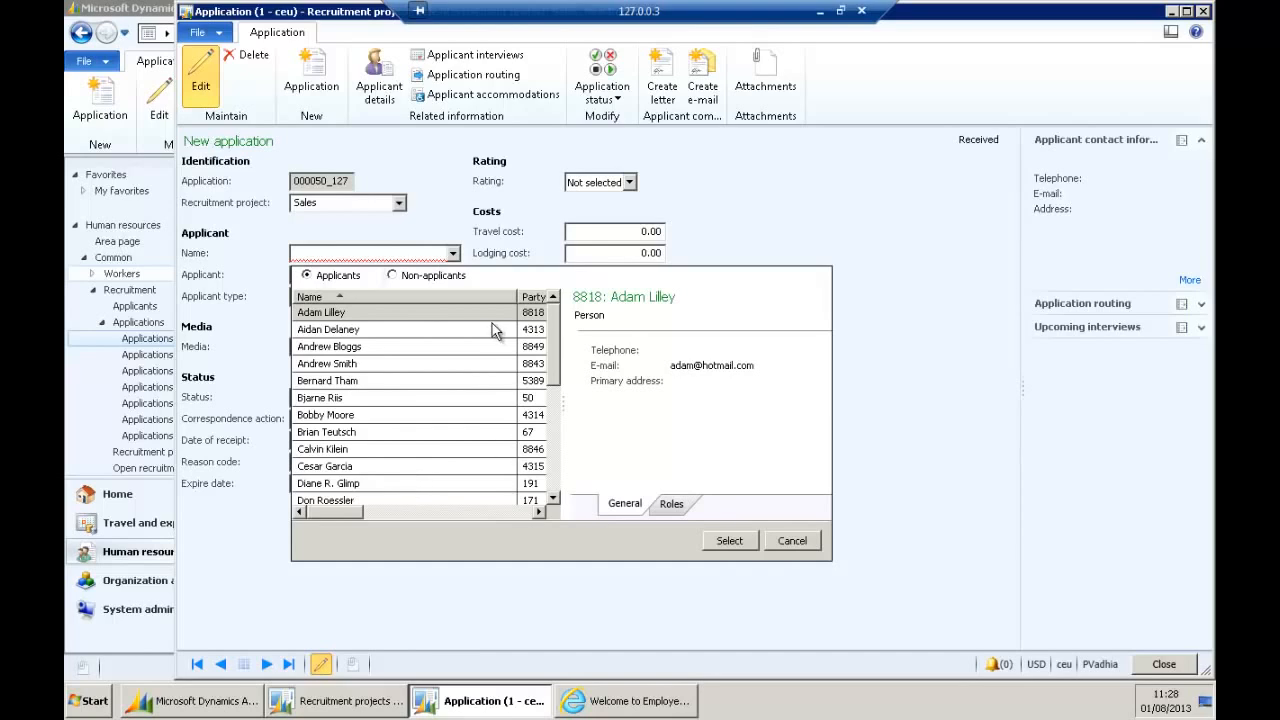
left_click(380, 316)
right_click(380, 316)
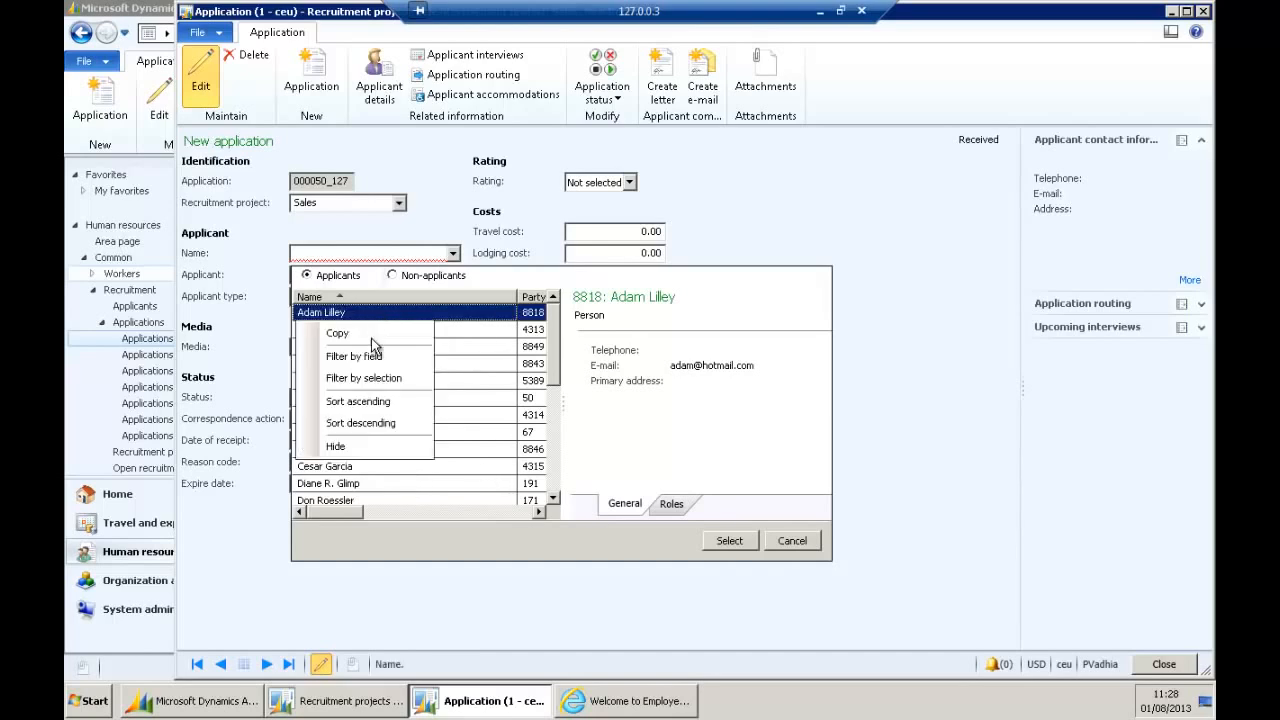
left_click(375, 356)
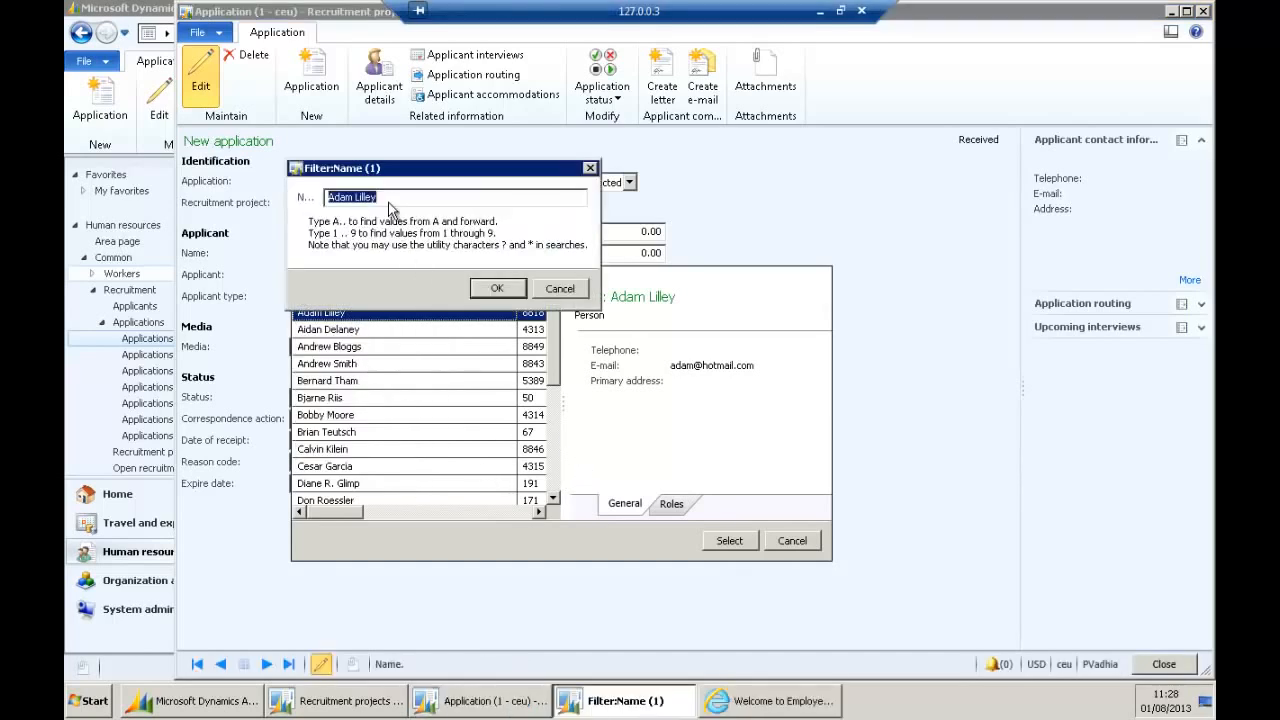
type("joe bloggs")
left_click(496, 288)
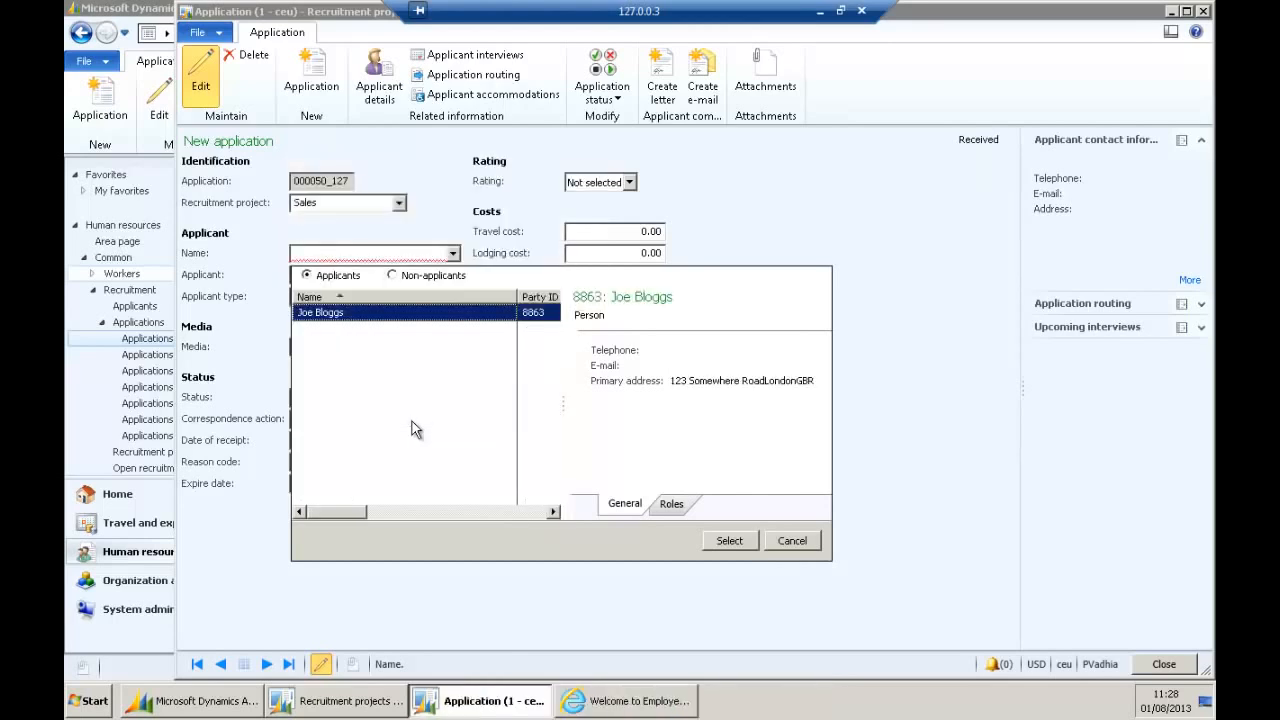
left_click(729, 540)
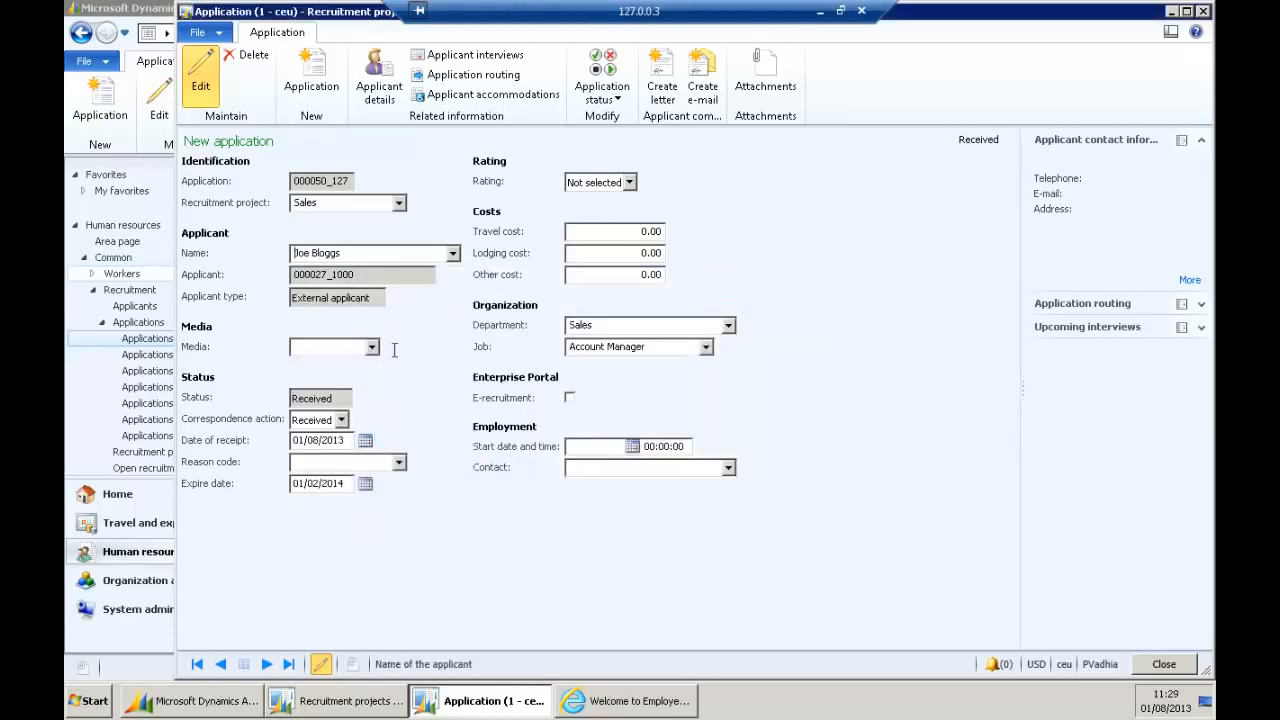
Set the application's media source to BirchTree, leaving the rating as Not selected.
left_click(341, 348)
left_click(371, 347)
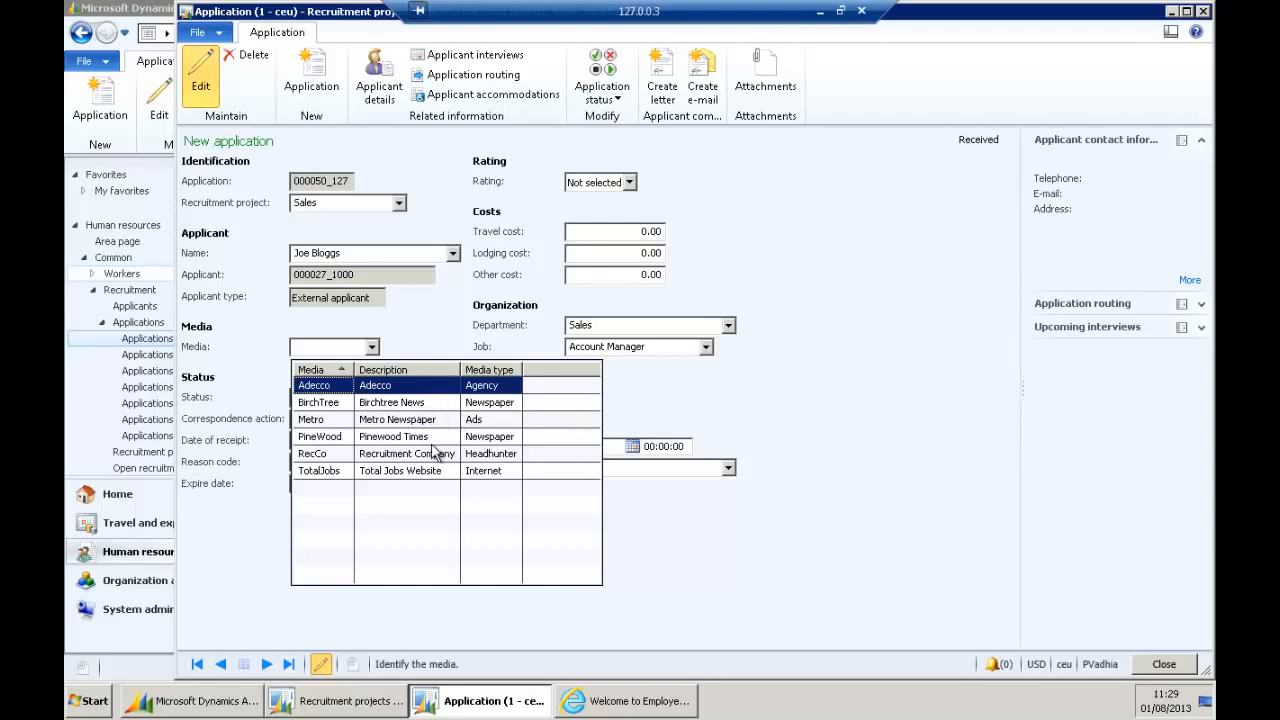
left_click(430, 403)
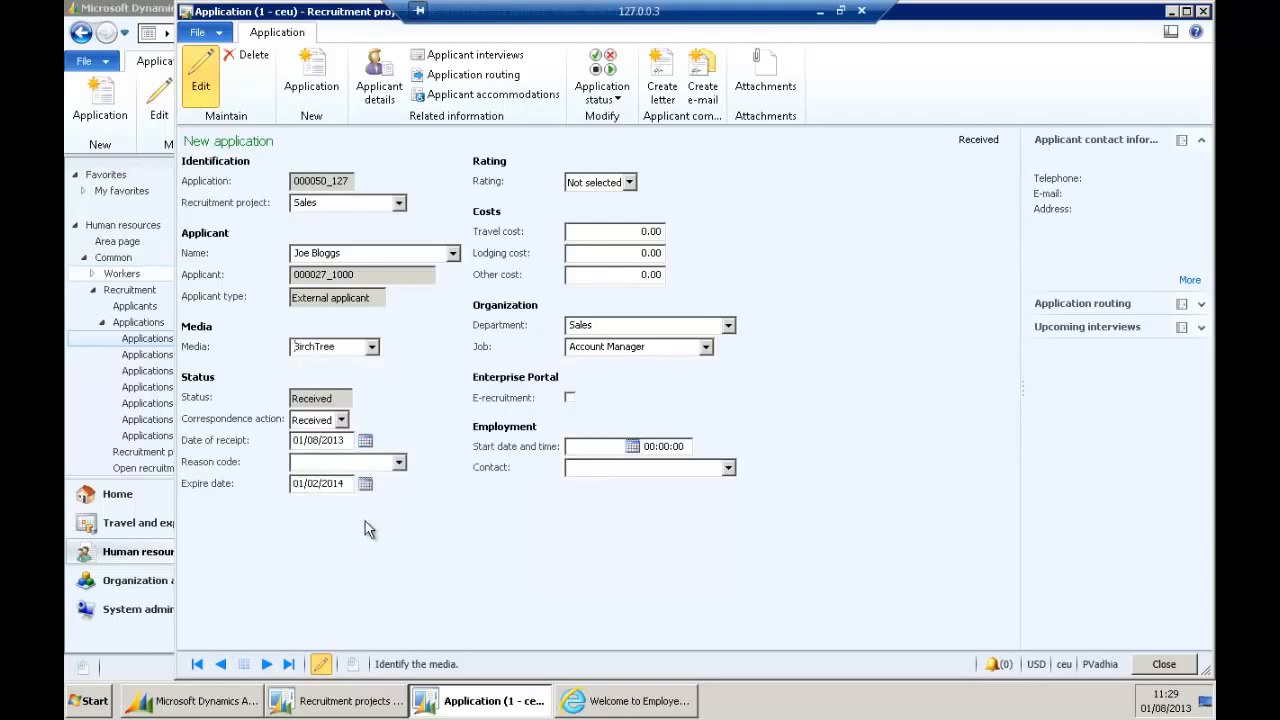
left_click(600, 231)
left_click(582, 183)
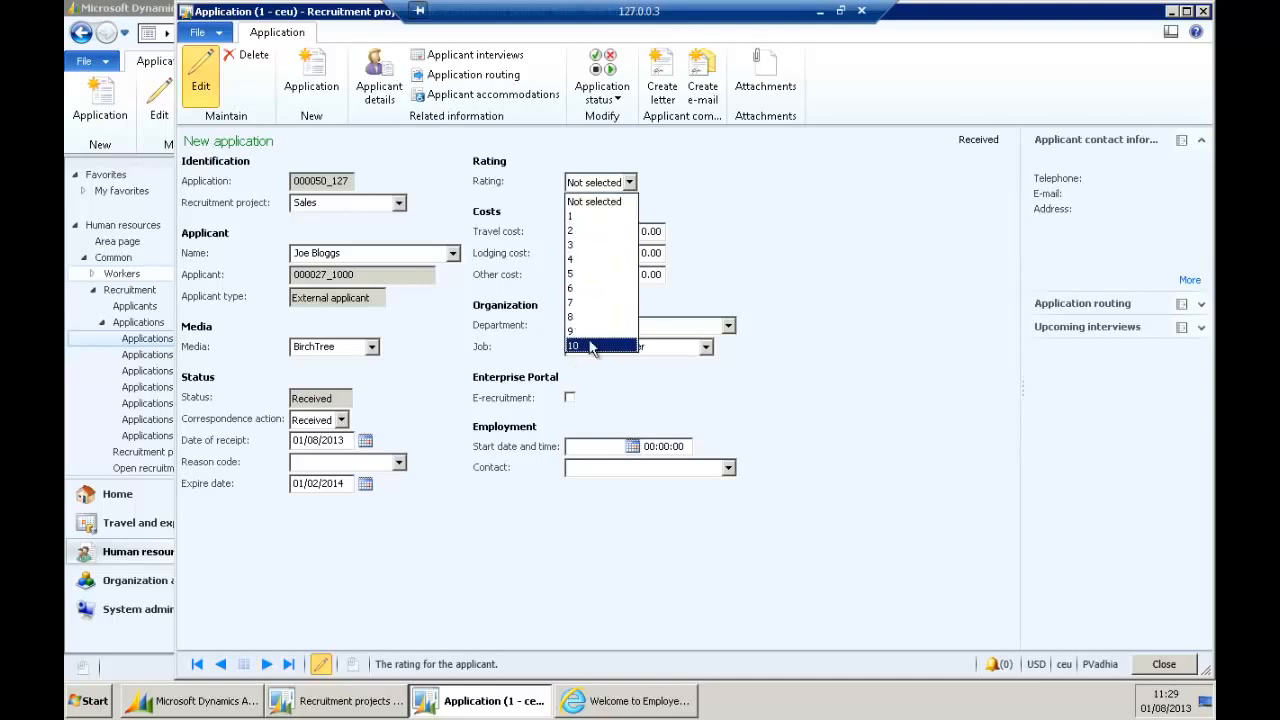
left_click(688, 218)
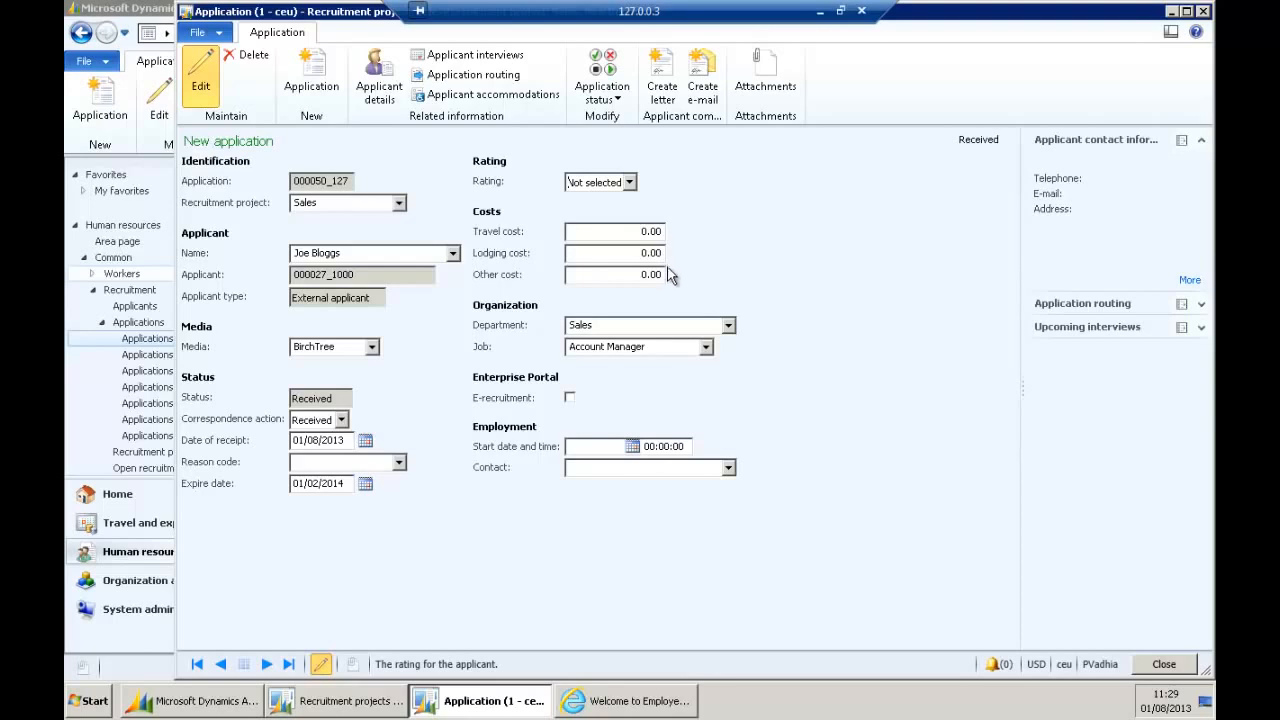
left_click(577, 230)
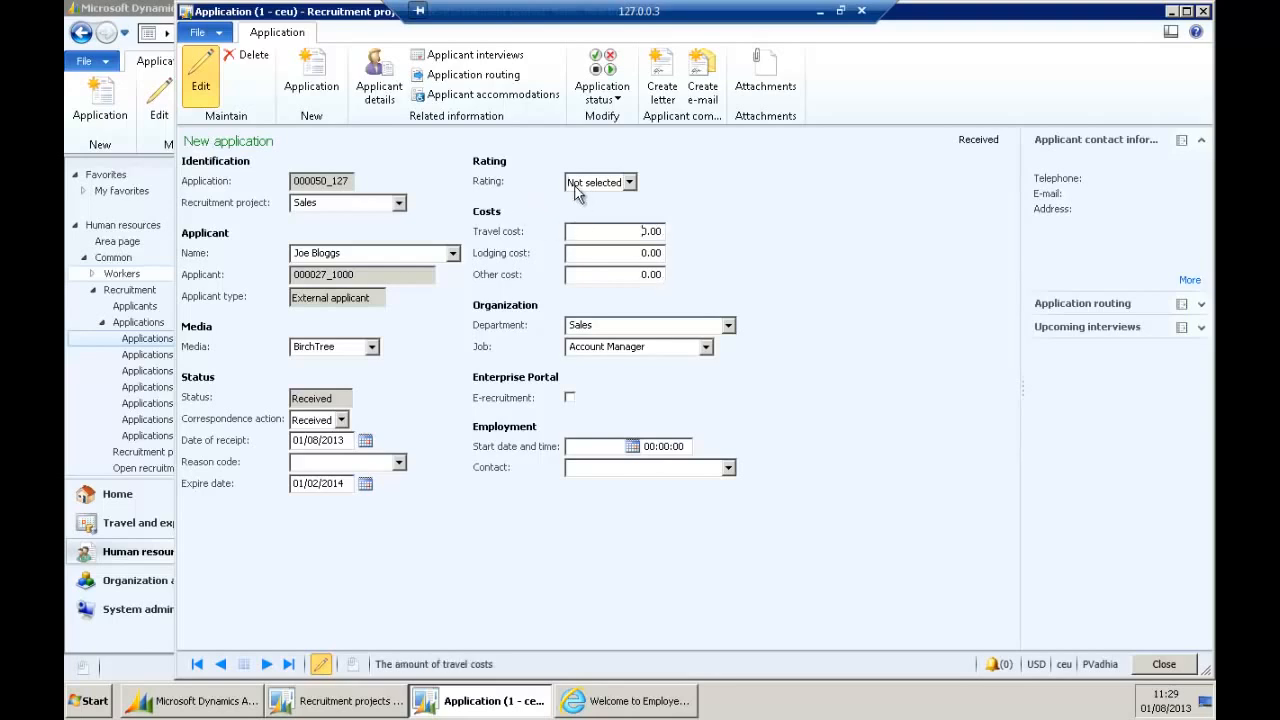
Save the new application and set its status to Confirmed.
left_click(604, 88)
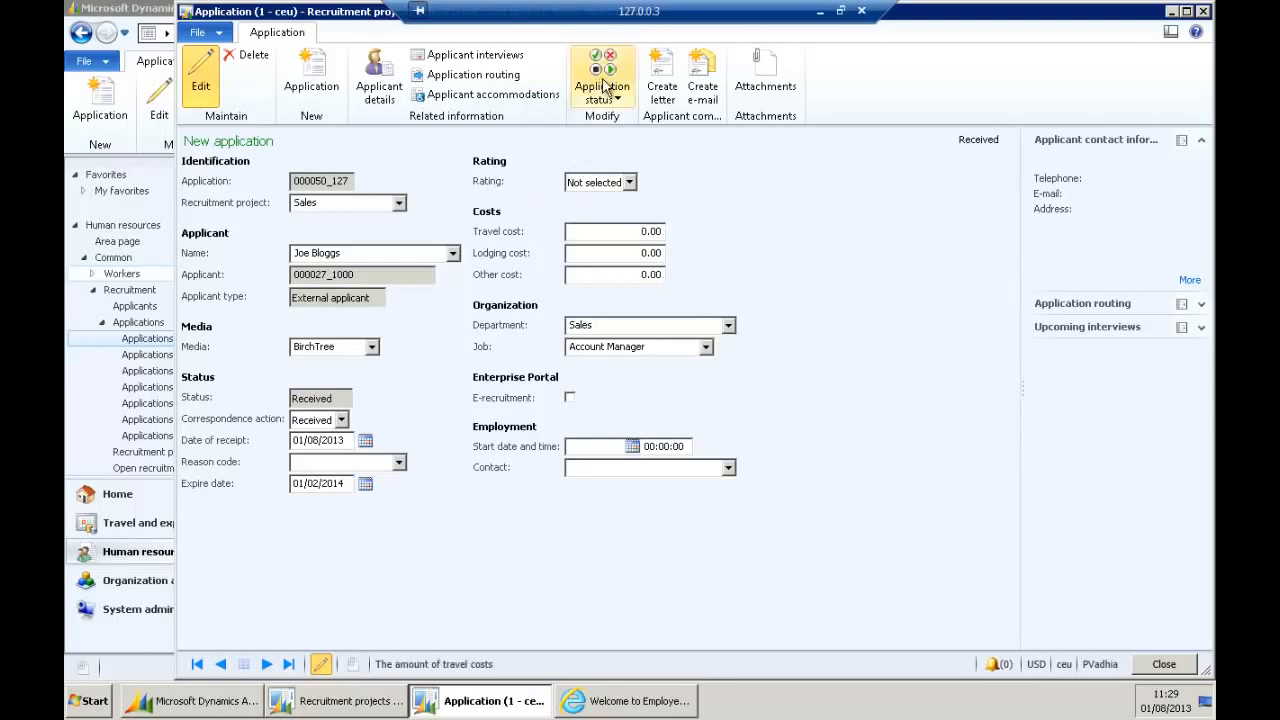
left_click(606, 88)
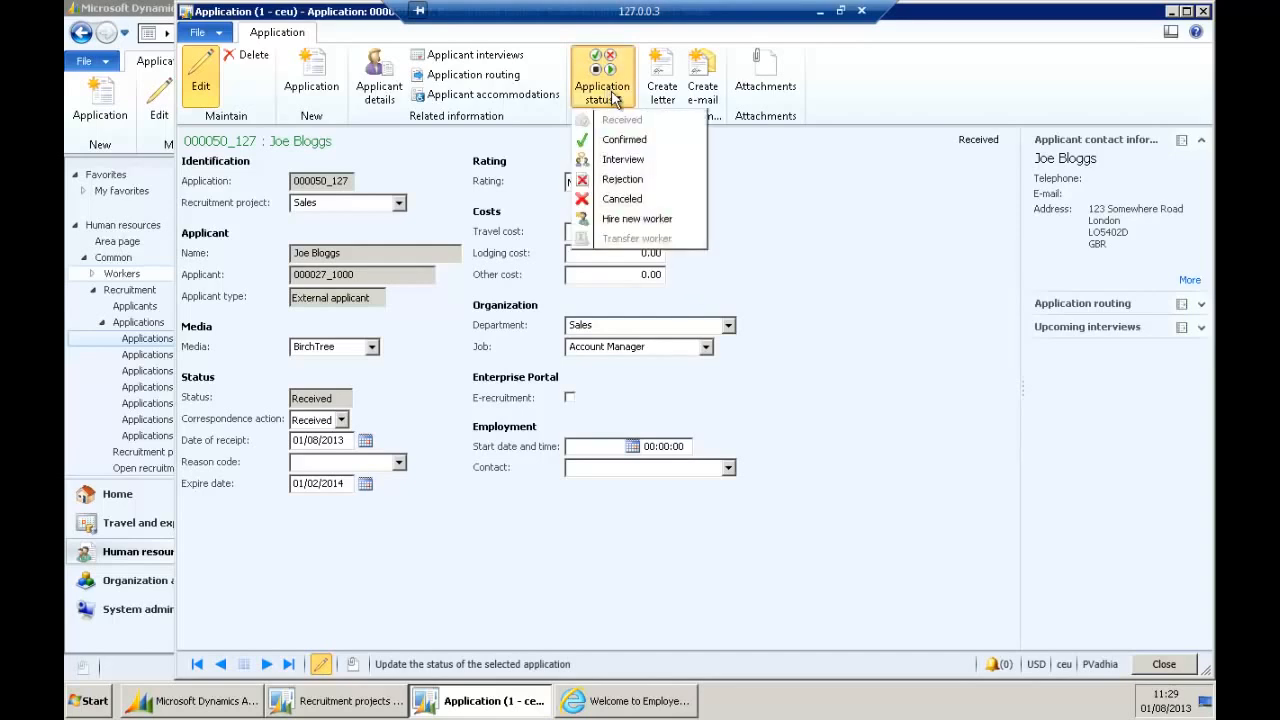
left_click(637, 146)
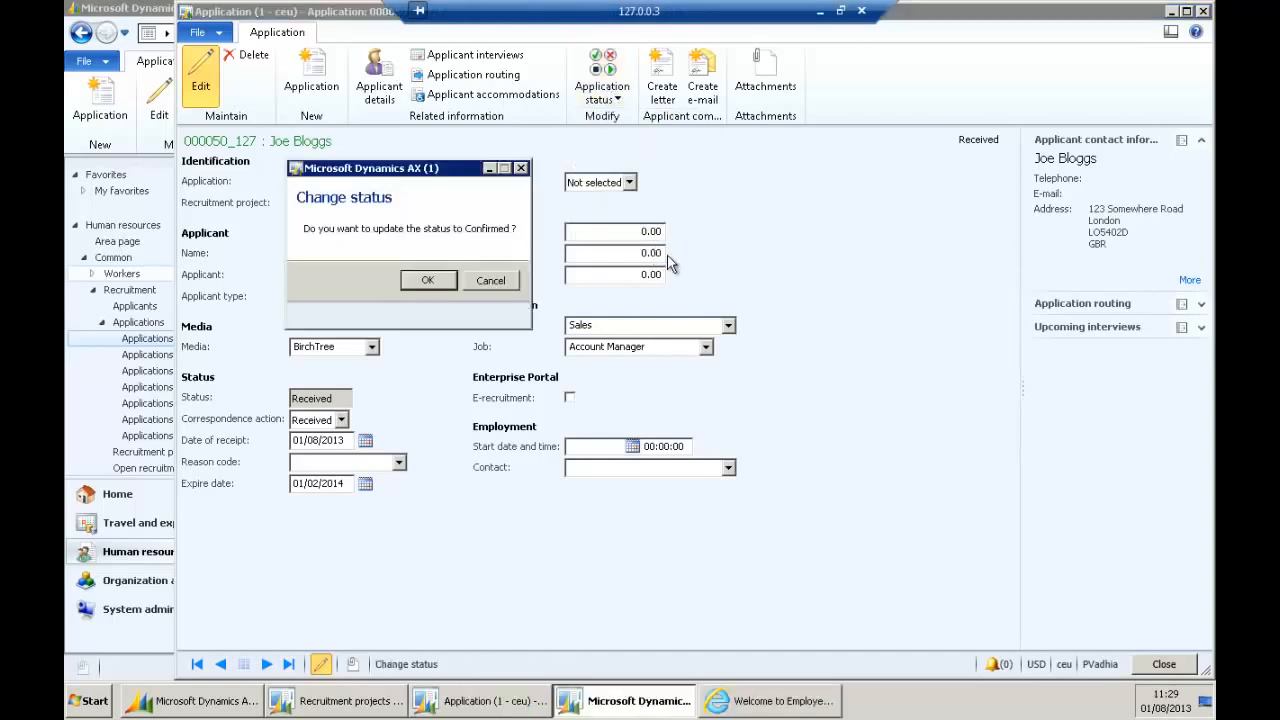
left_click(427, 282)
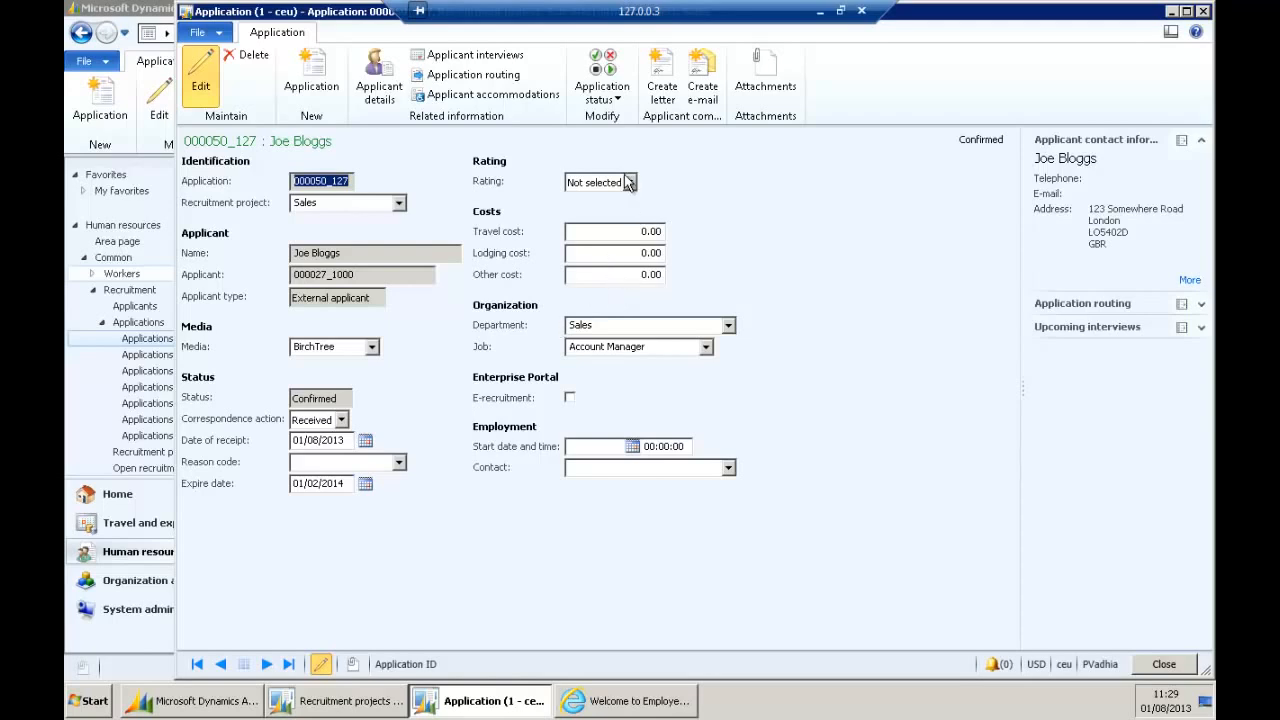
Move application 000050_127 to Interview status with correspondence action Interview.
left_click(612, 98)
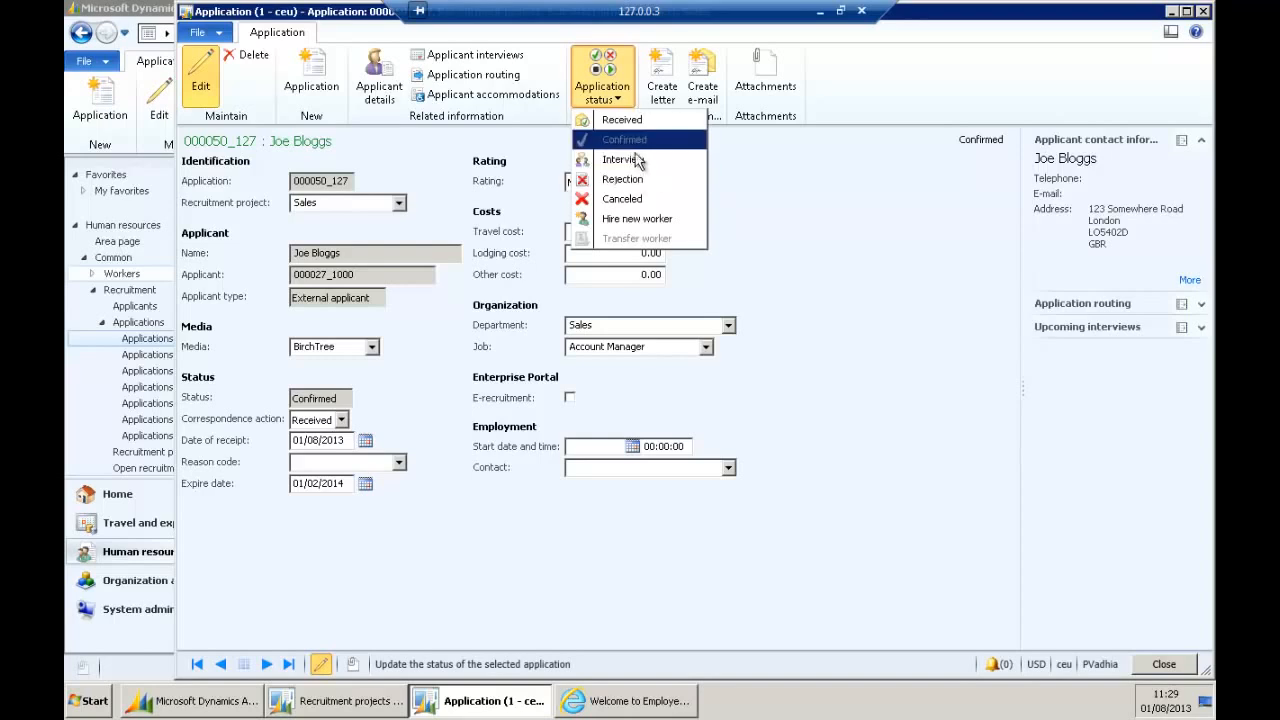
left_click(622, 159)
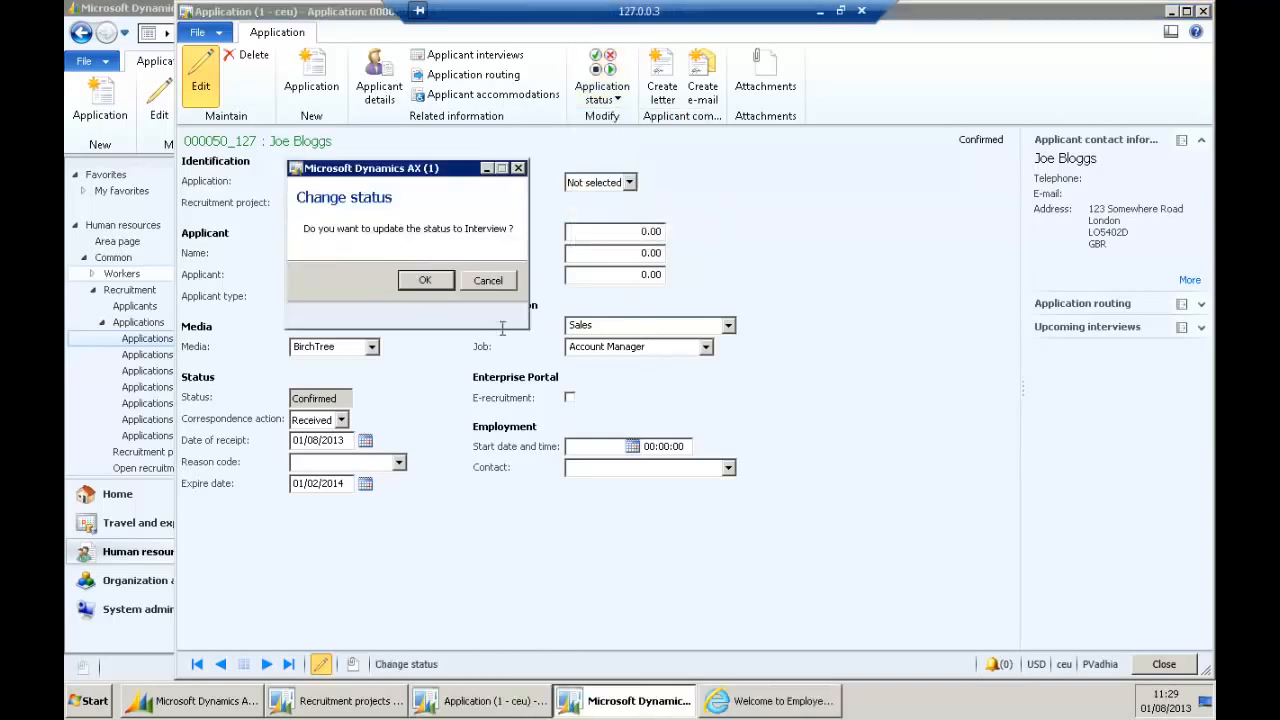
left_click(437, 284)
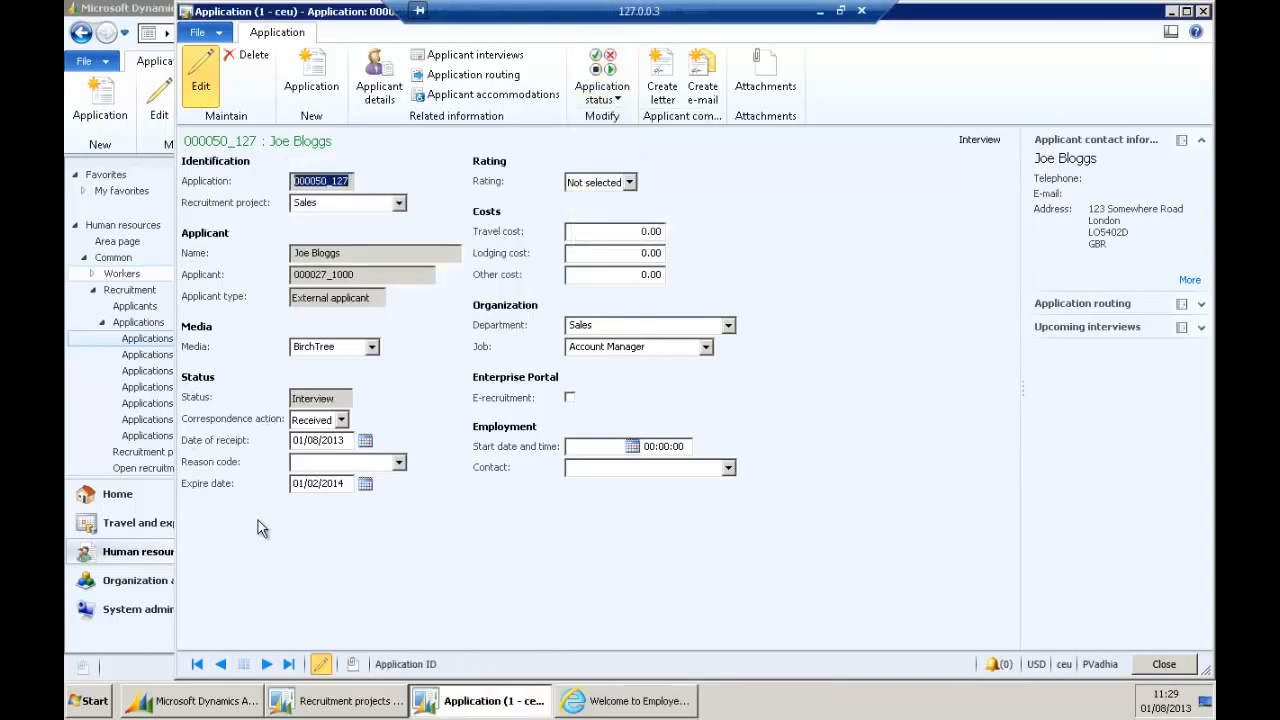
left_click(341, 420)
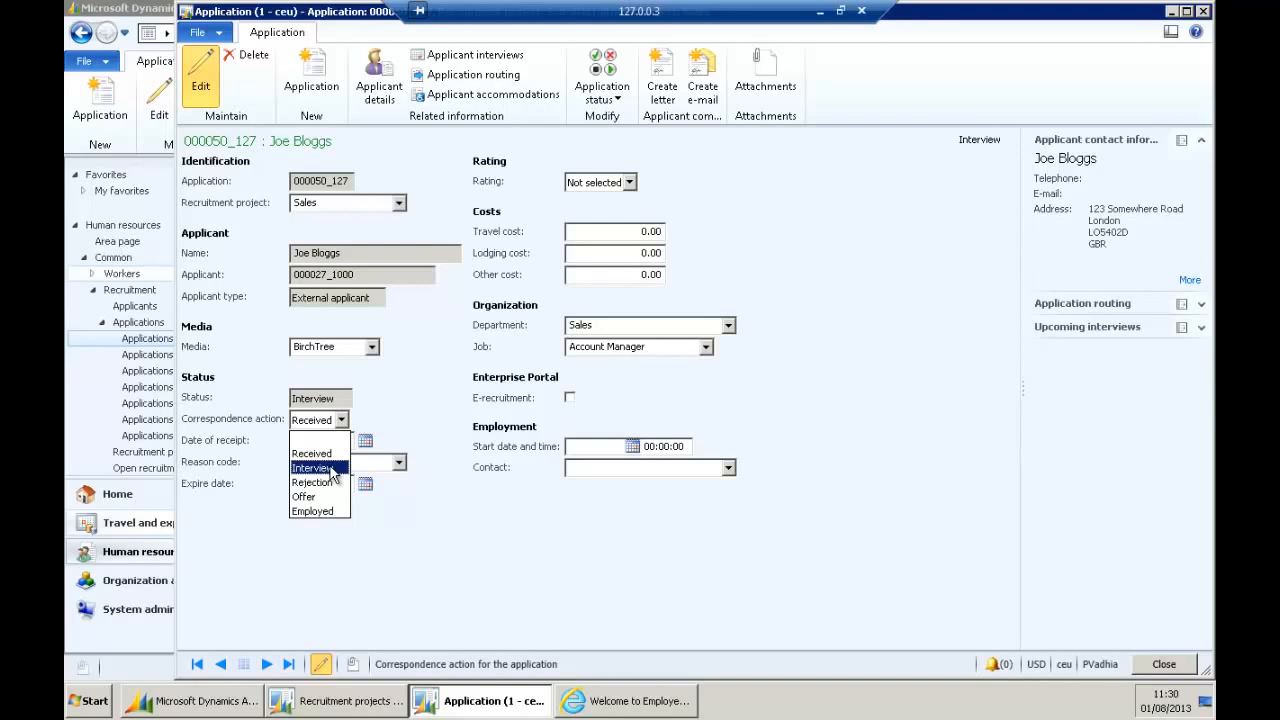
left_click(333, 468)
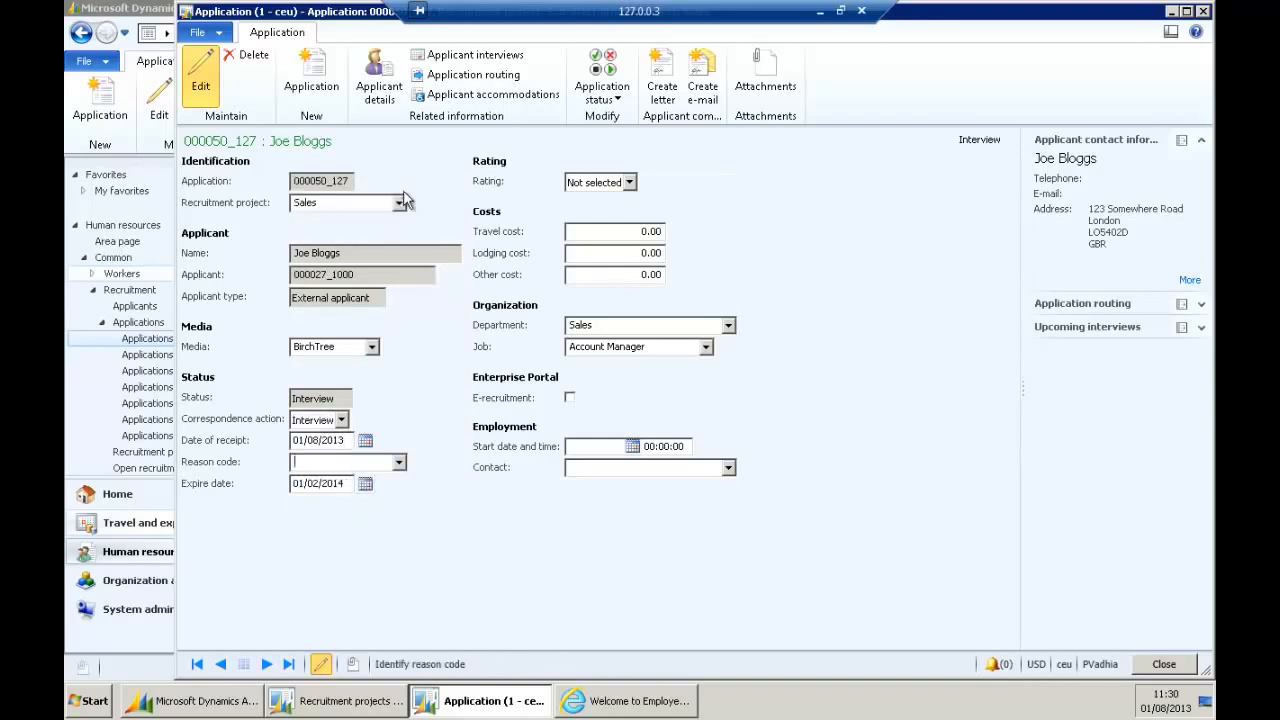
In Applicant interviews, choose the interviewer from the employee lookup.
left_click(491, 62)
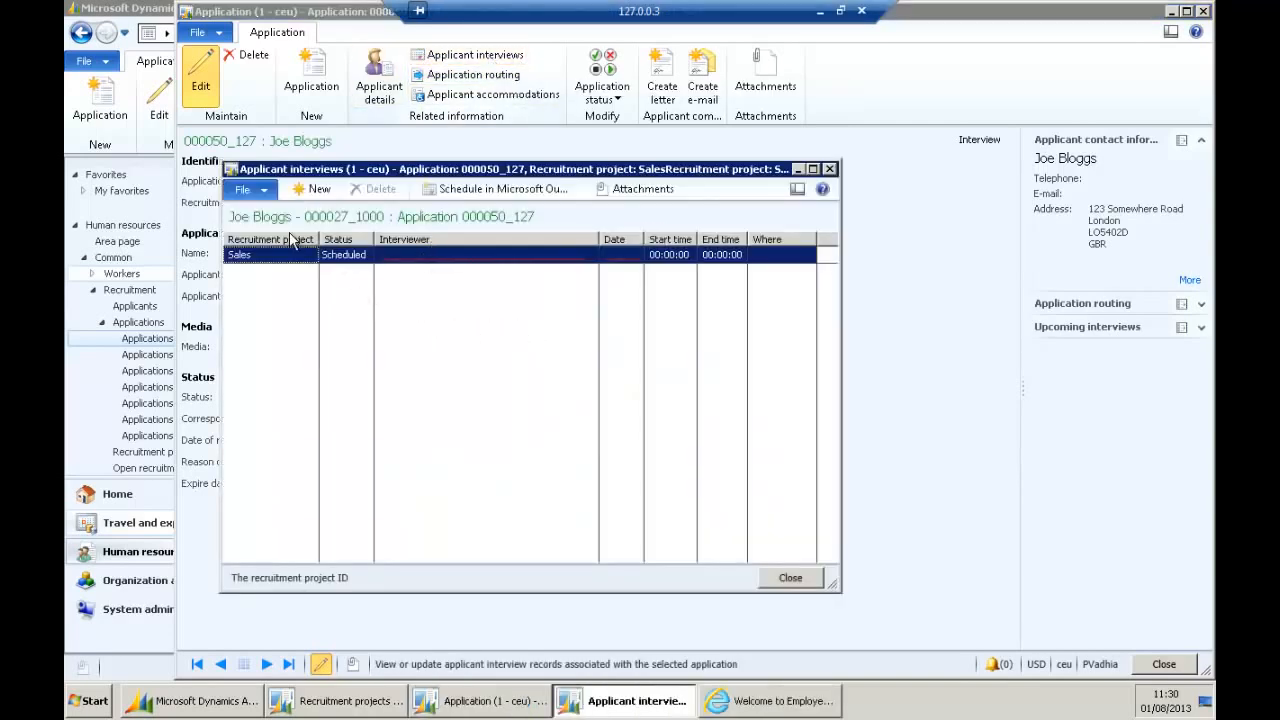
left_click(475, 257)
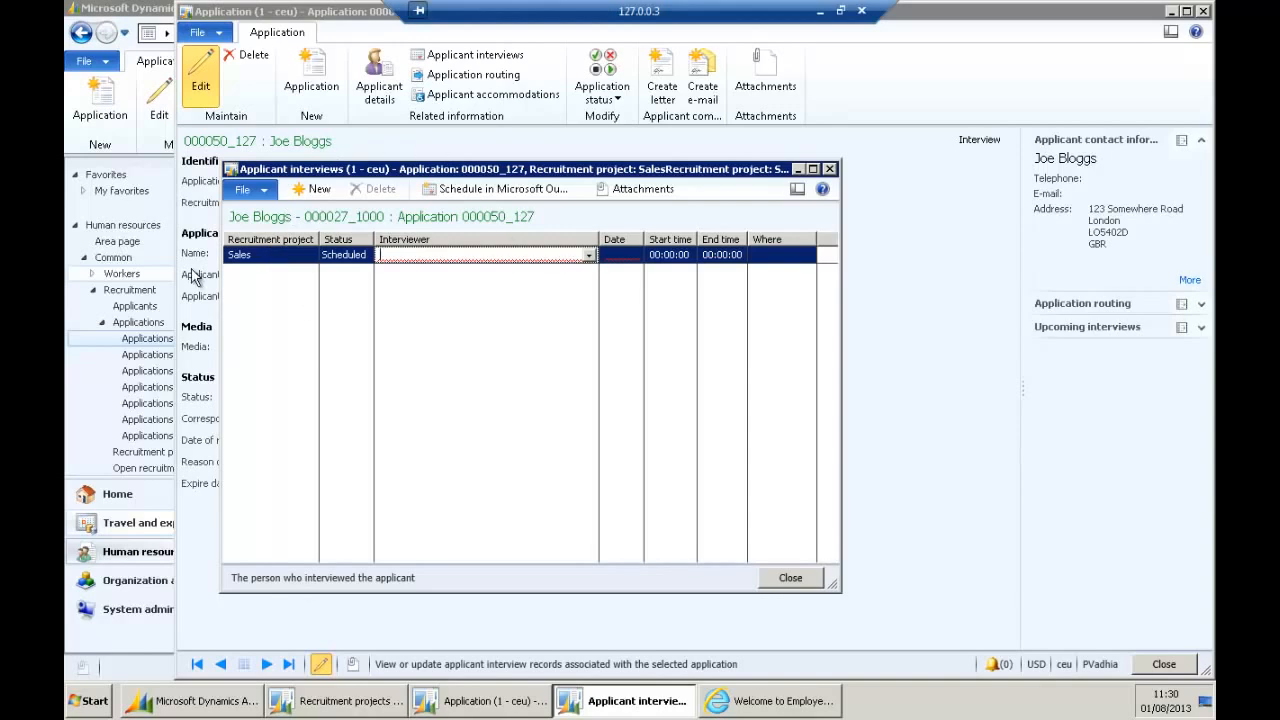
left_click(587, 256)
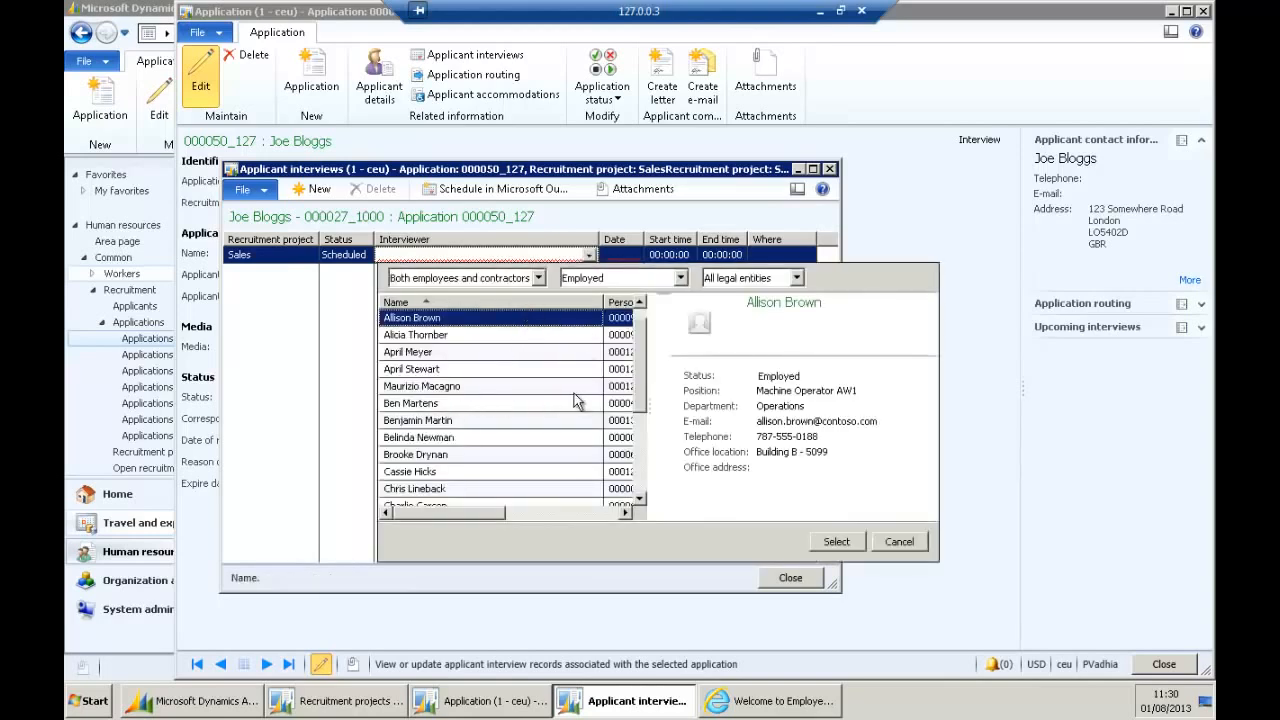
scroll(503, 430, "down", 3)
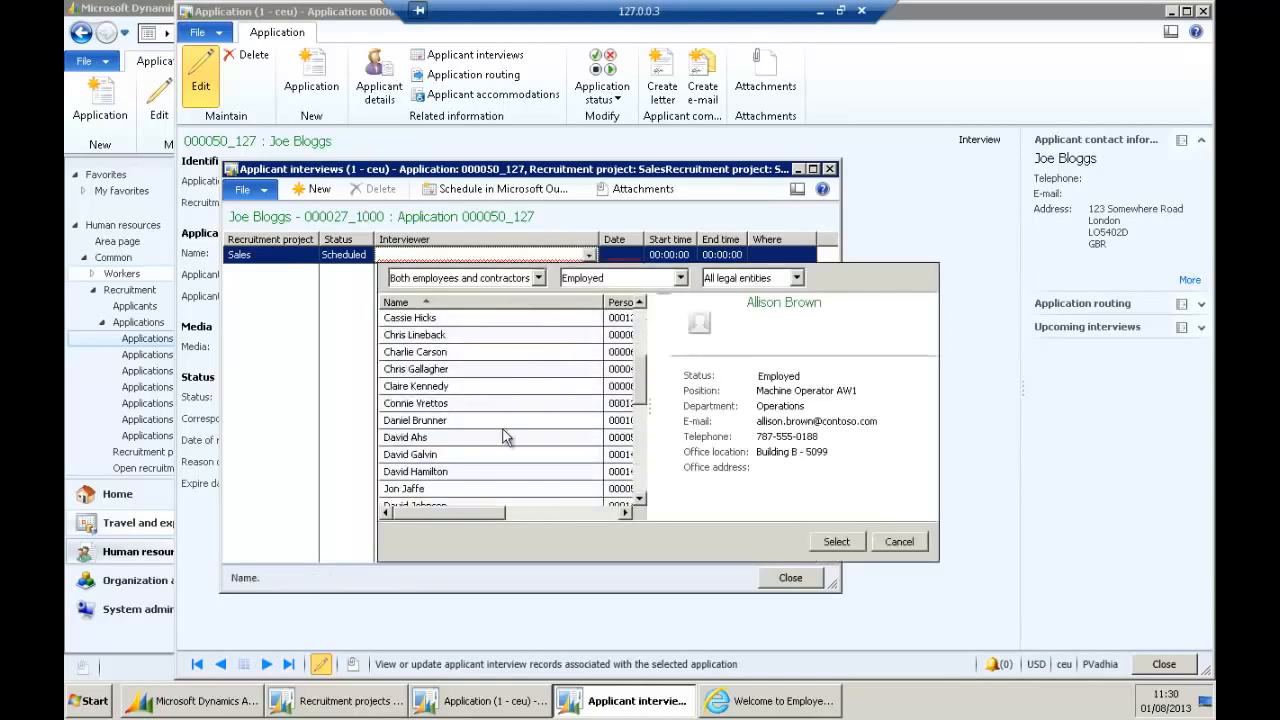
scroll(470, 345, "up", 3)
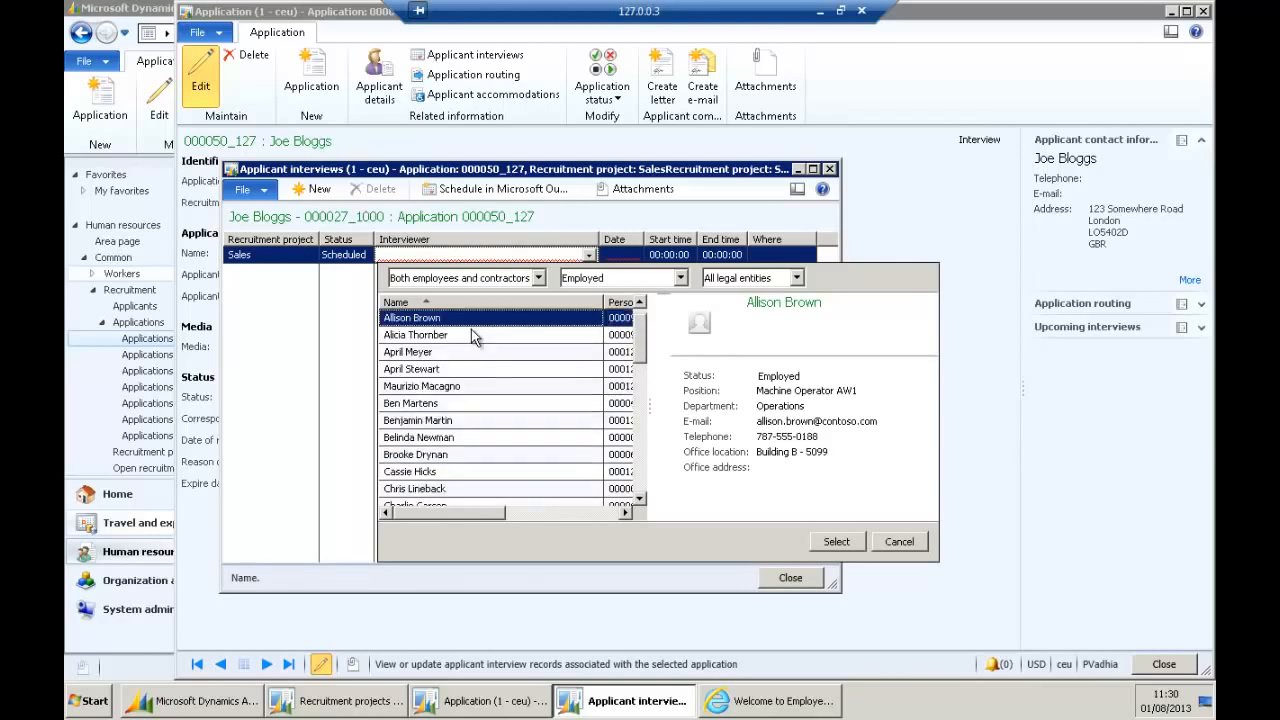
scroll(445, 478, "down", 1)
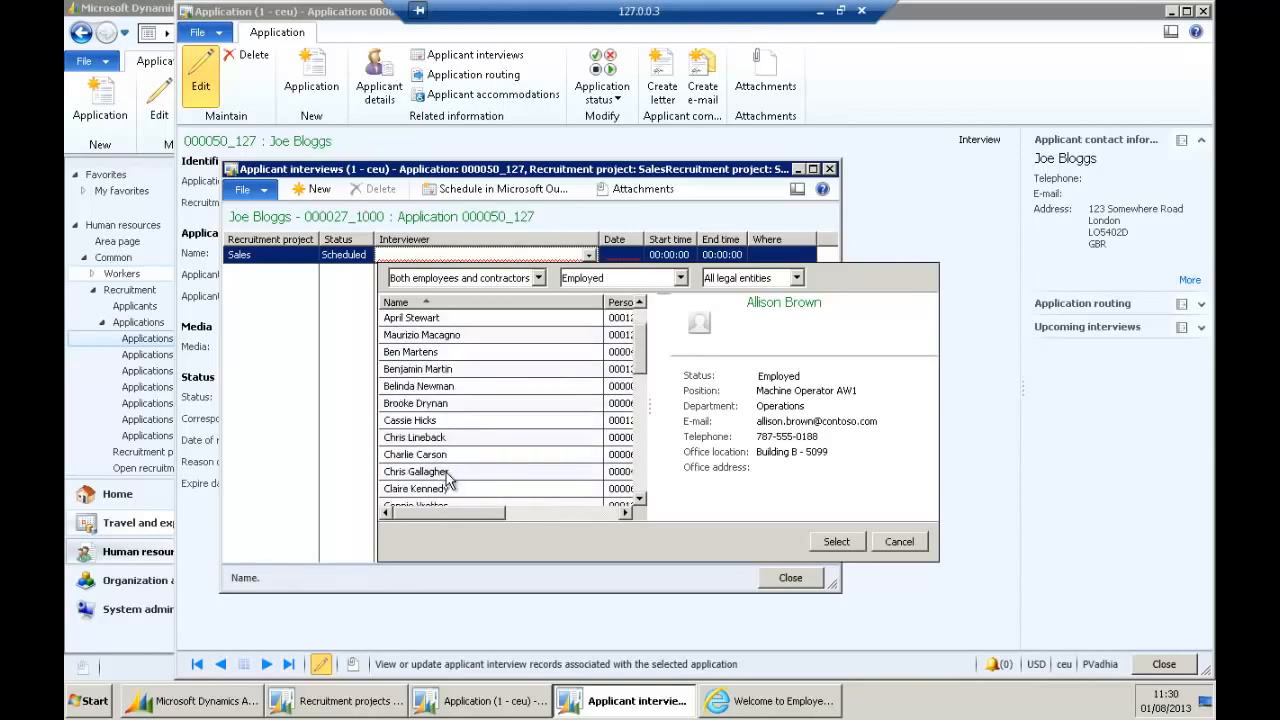
left_click(440, 489)
left_click(836, 541)
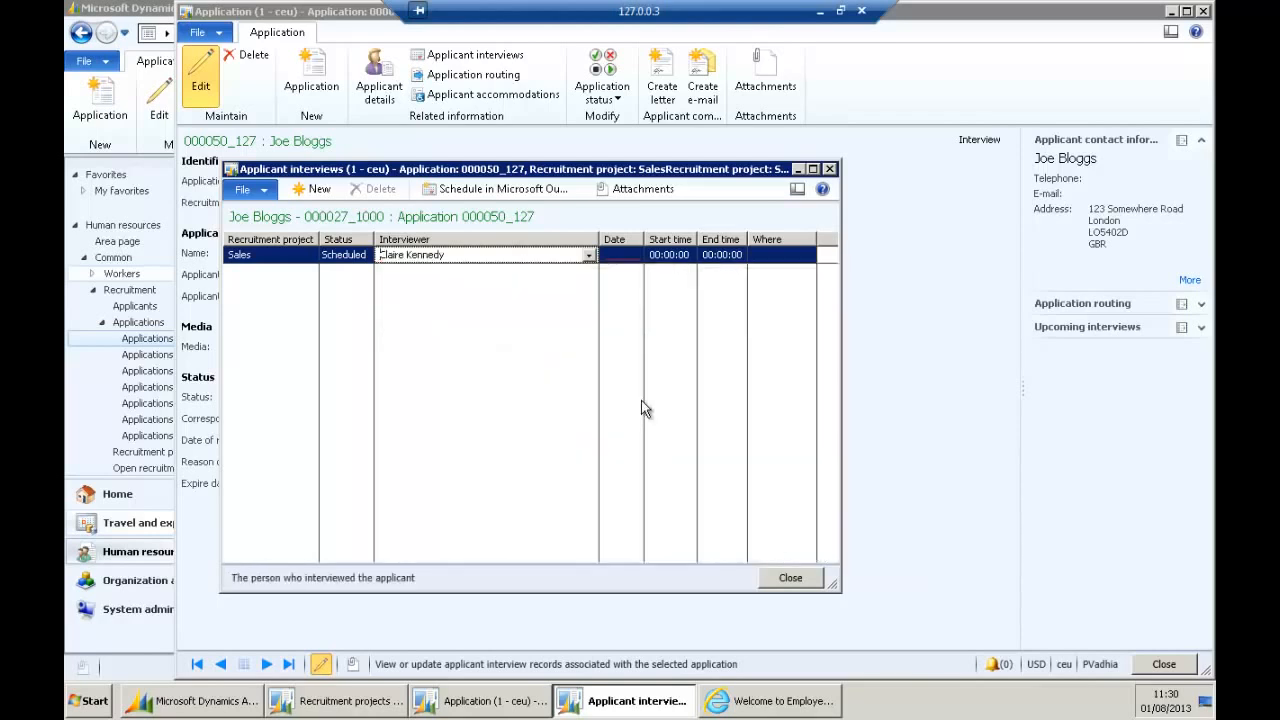
Schedule the interview for the 5th, 09:00 to 10:00, and close the interview records.
left_click(620, 254)
left_click(635, 254)
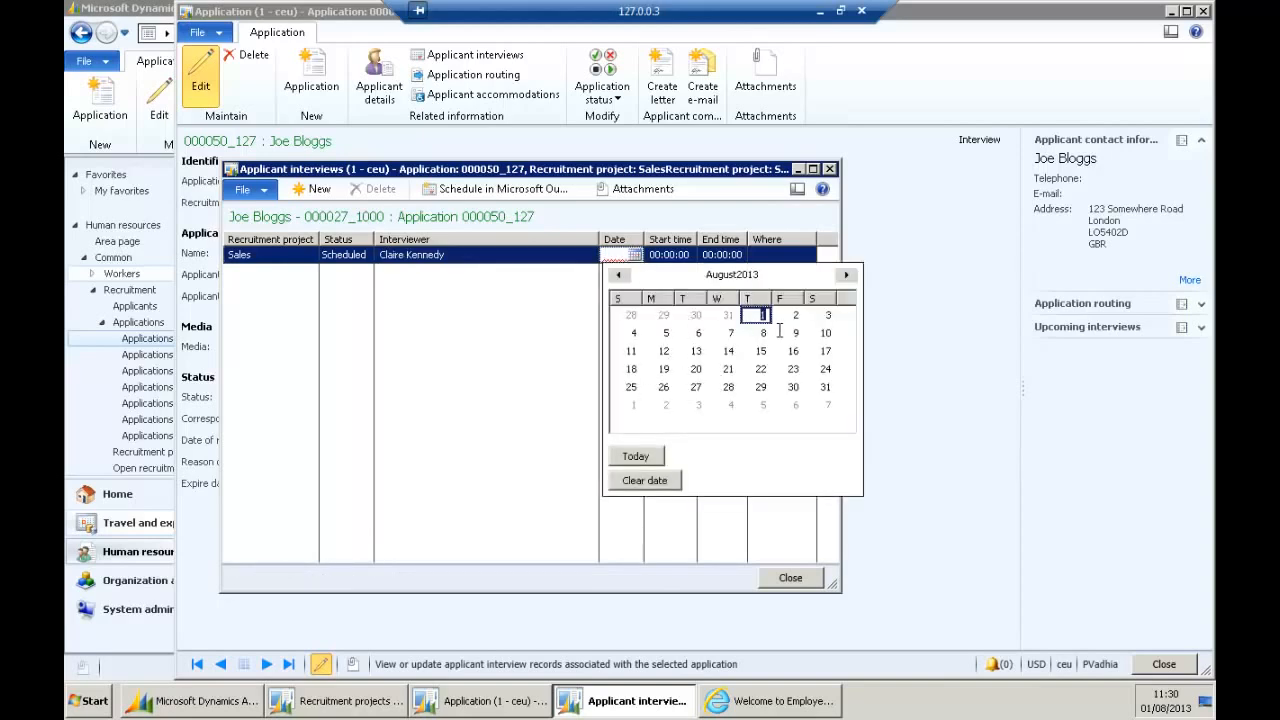
left_click(667, 331)
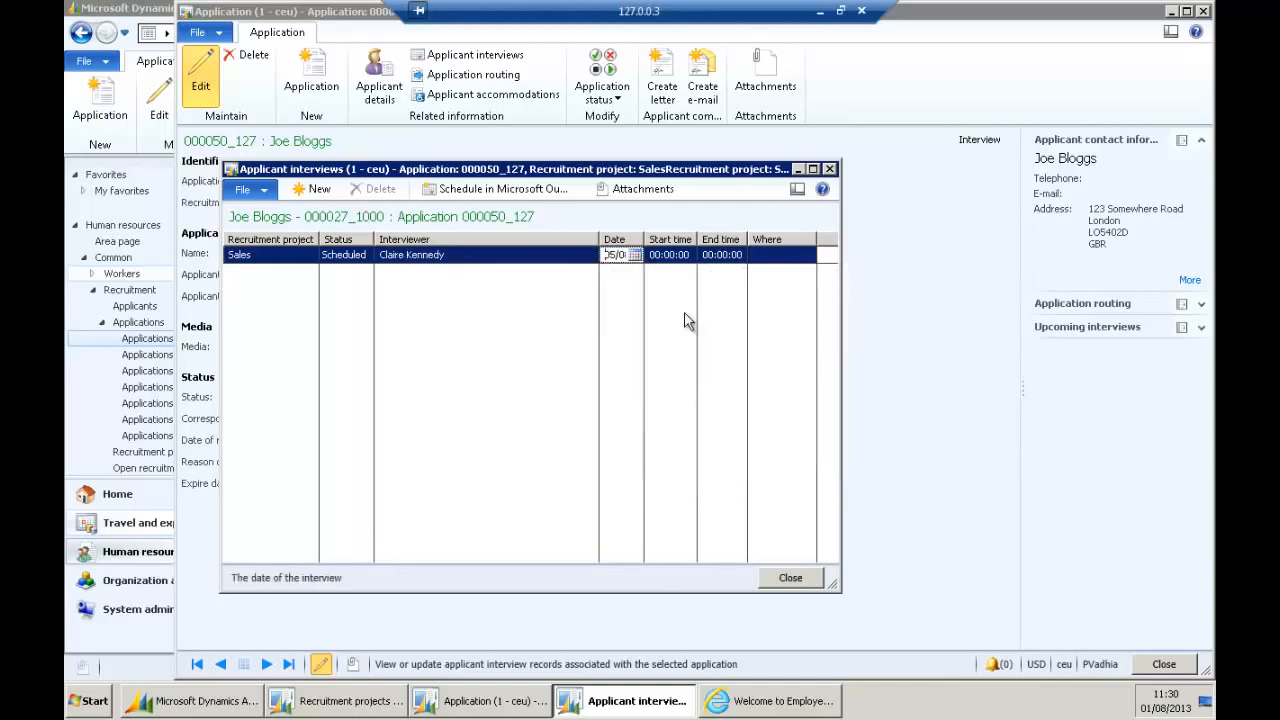
left_click(652, 255)
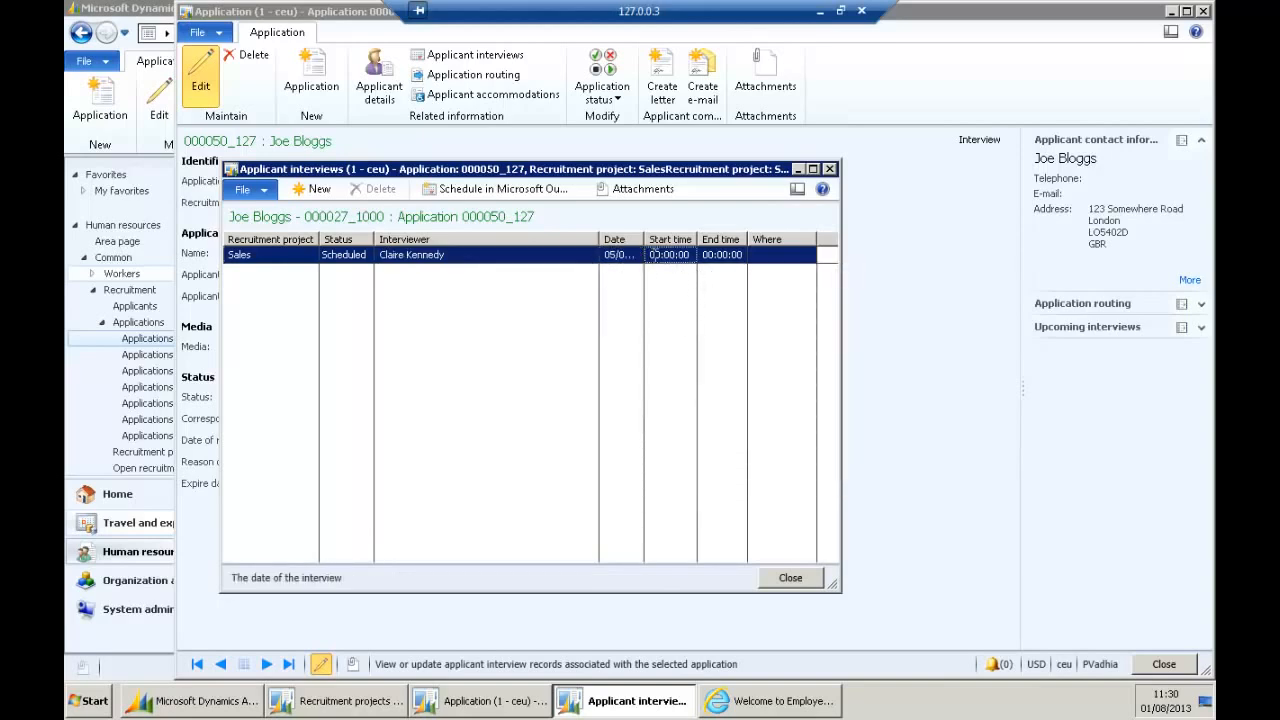
type("09:00")
left_click(729, 255)
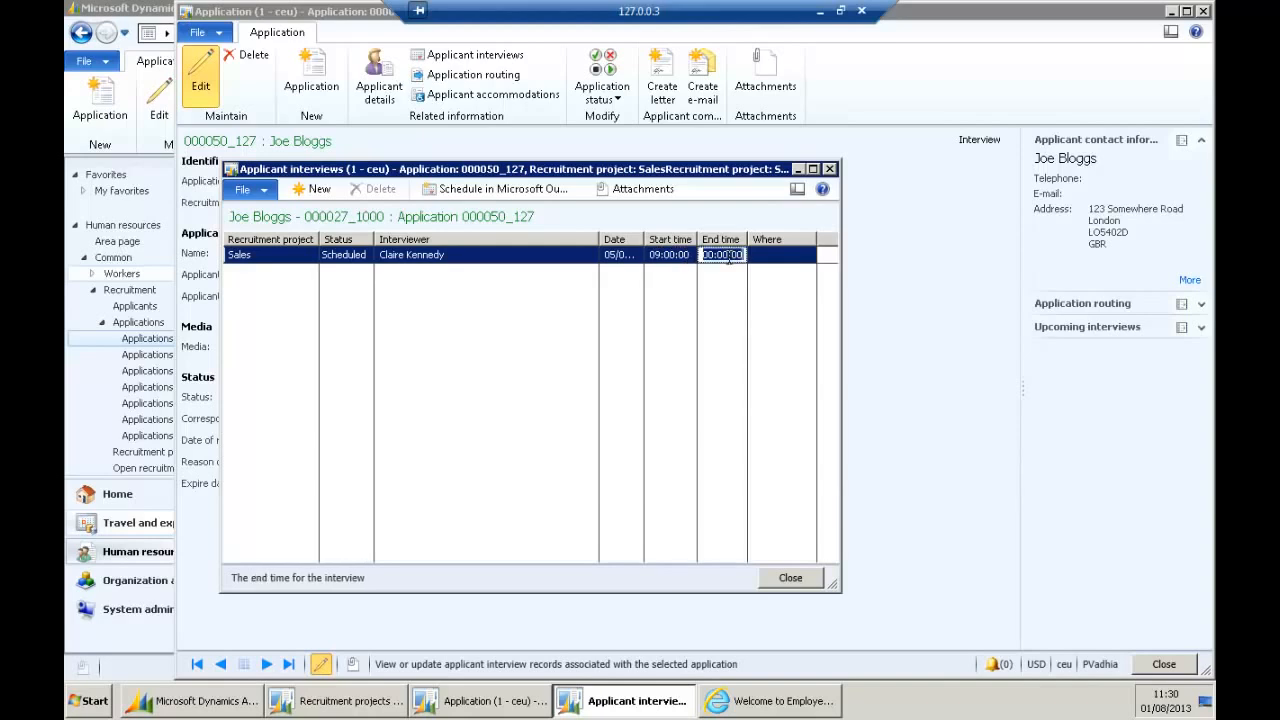
type("10:00")
key("Tab")
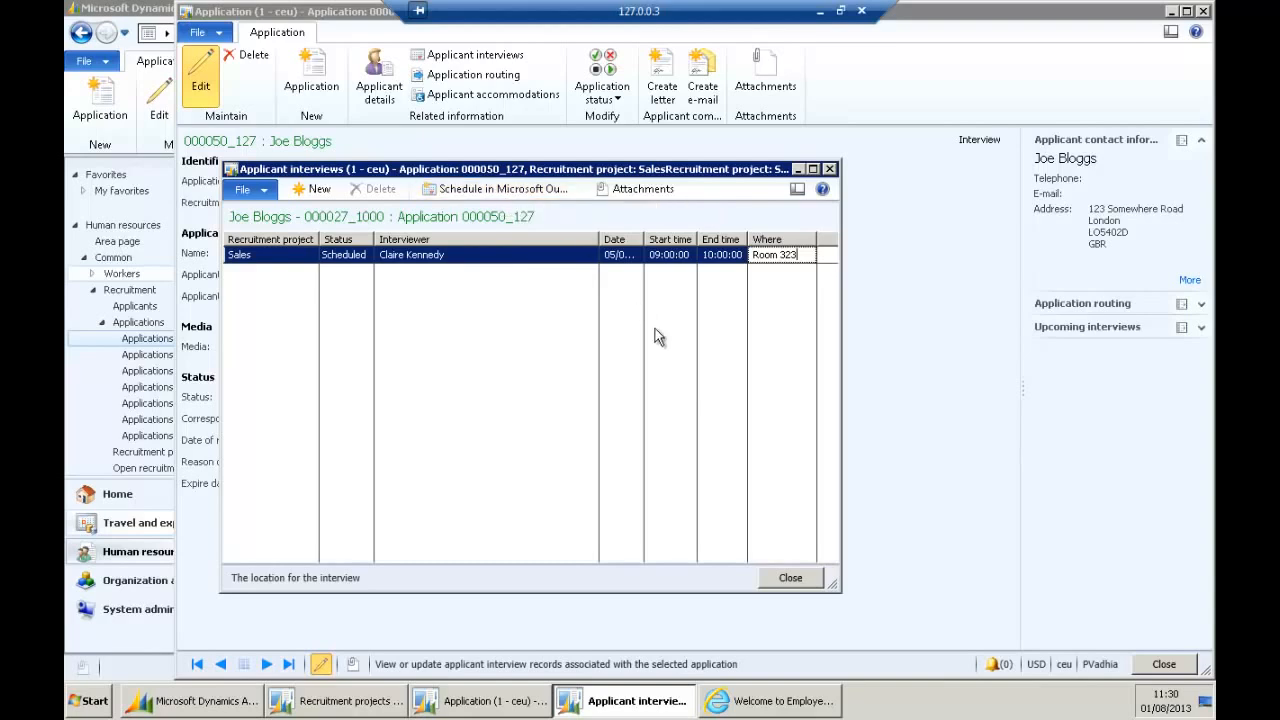
left_click(779, 579)
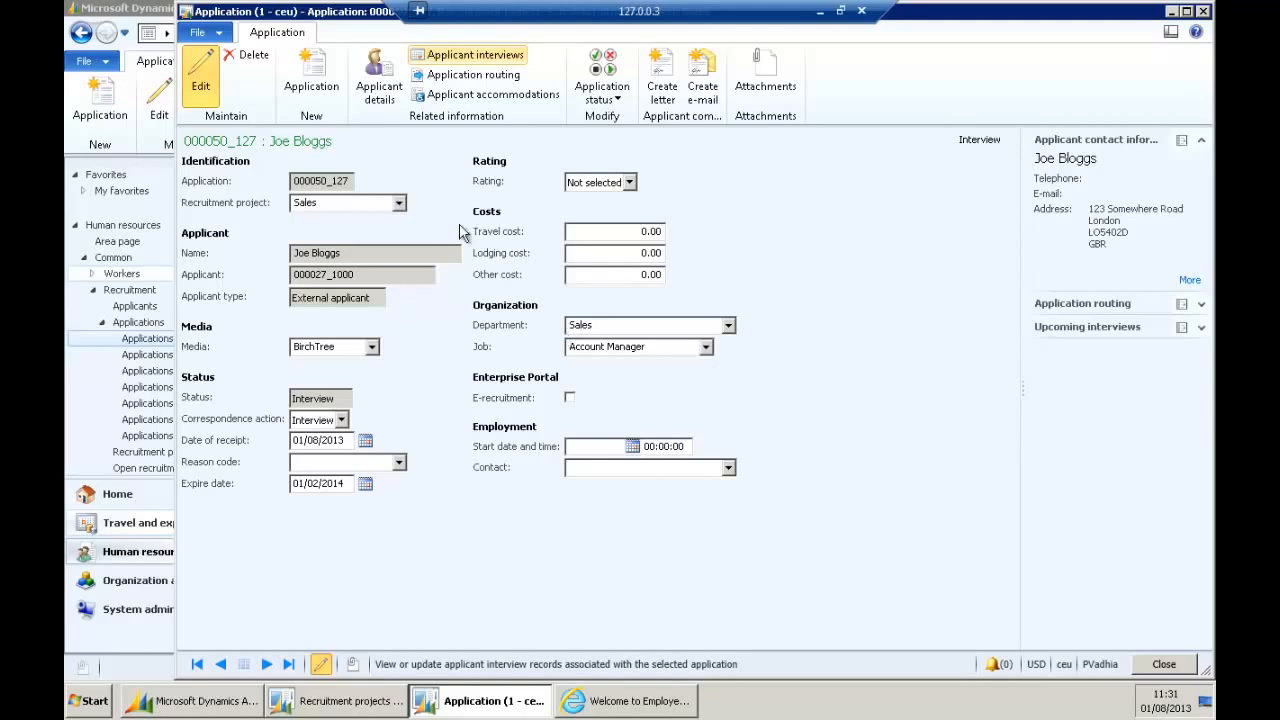
left_click(626, 84)
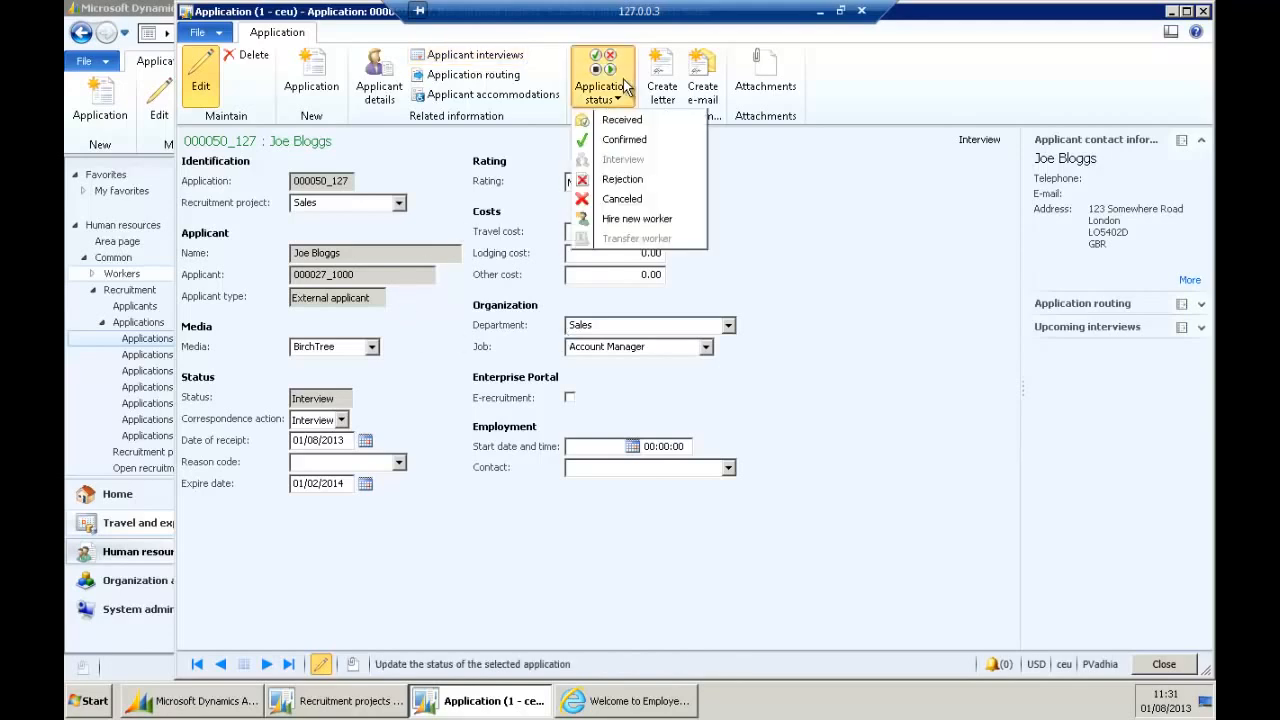
left_click(622, 178)
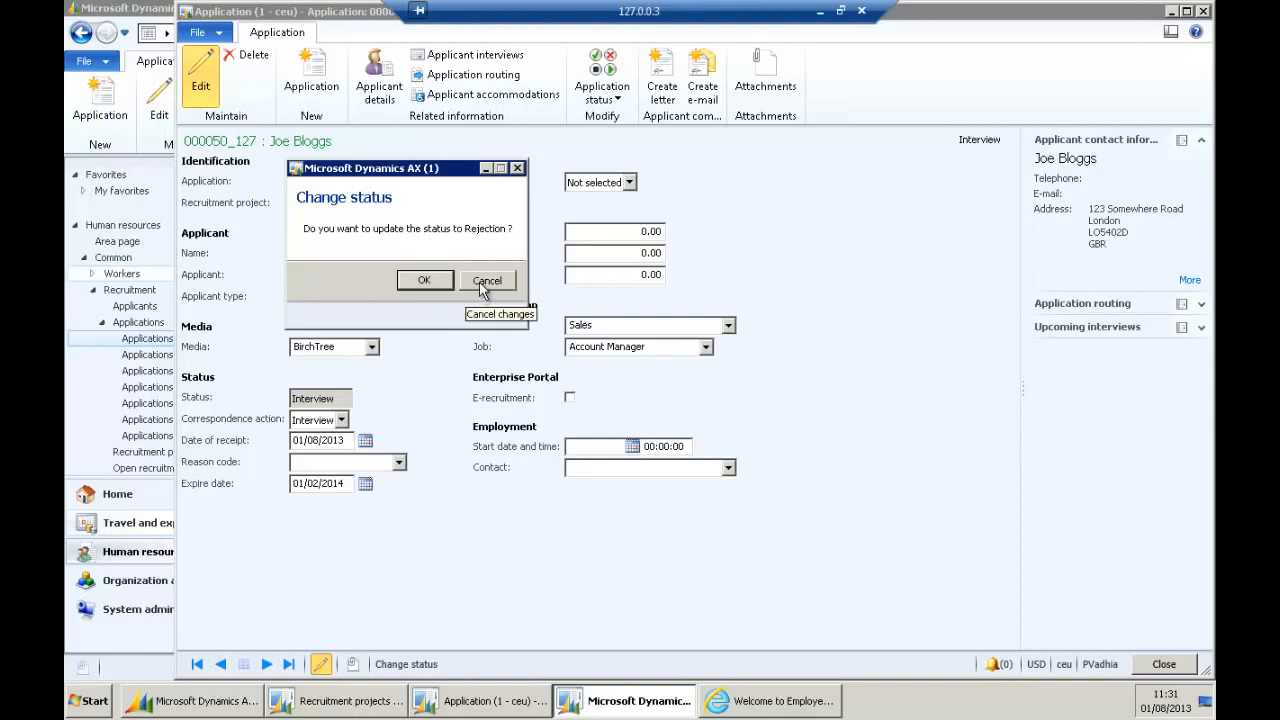
left_click(487, 281)
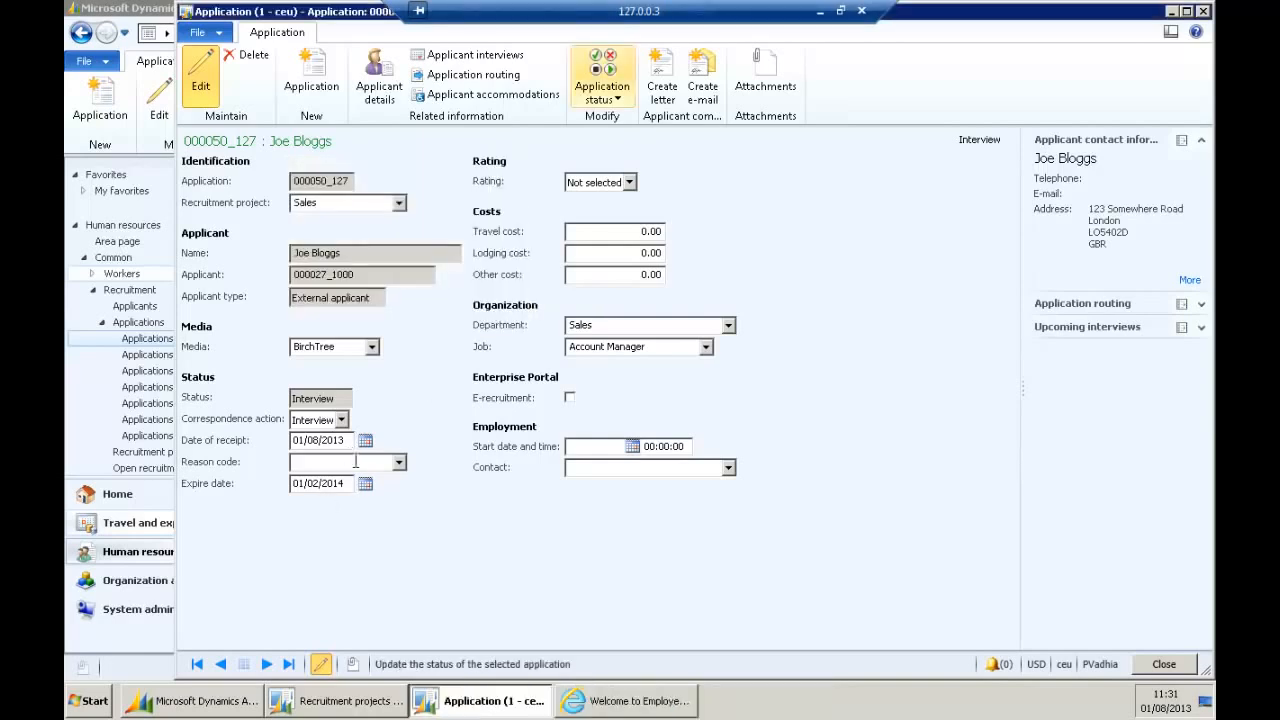
left_click(350, 462)
left_click(399, 462)
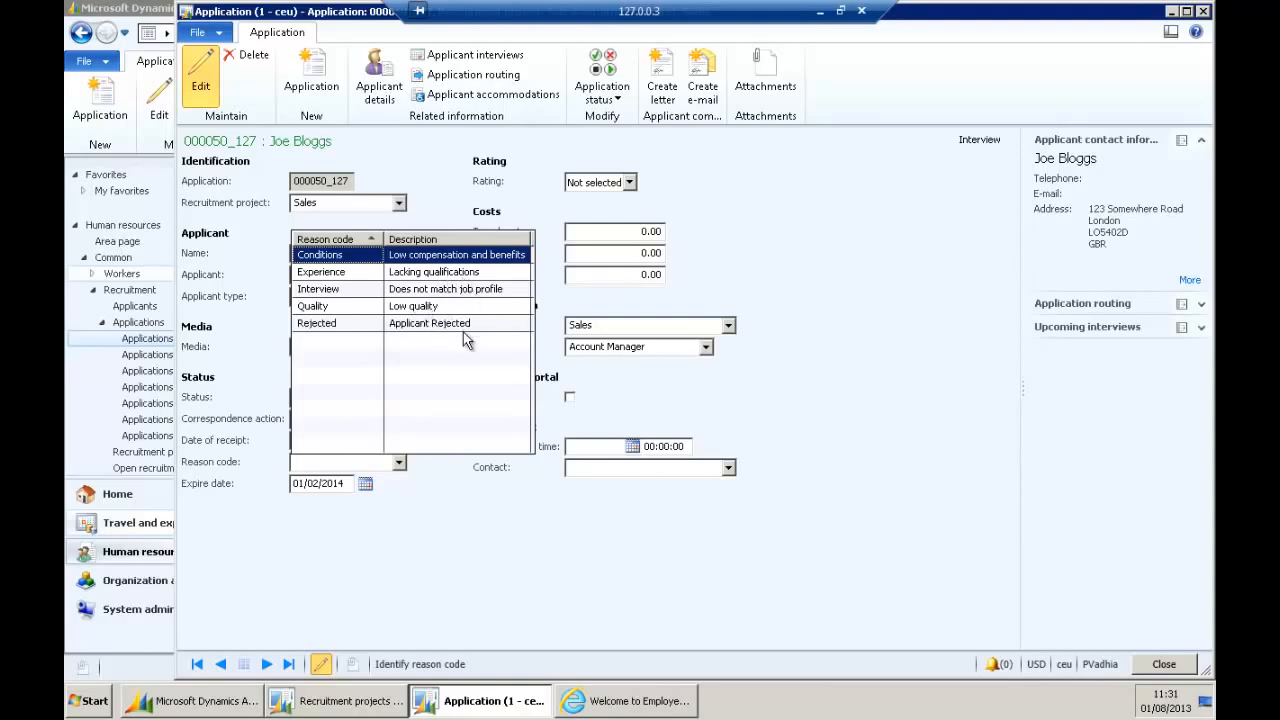
left_click(624, 261)
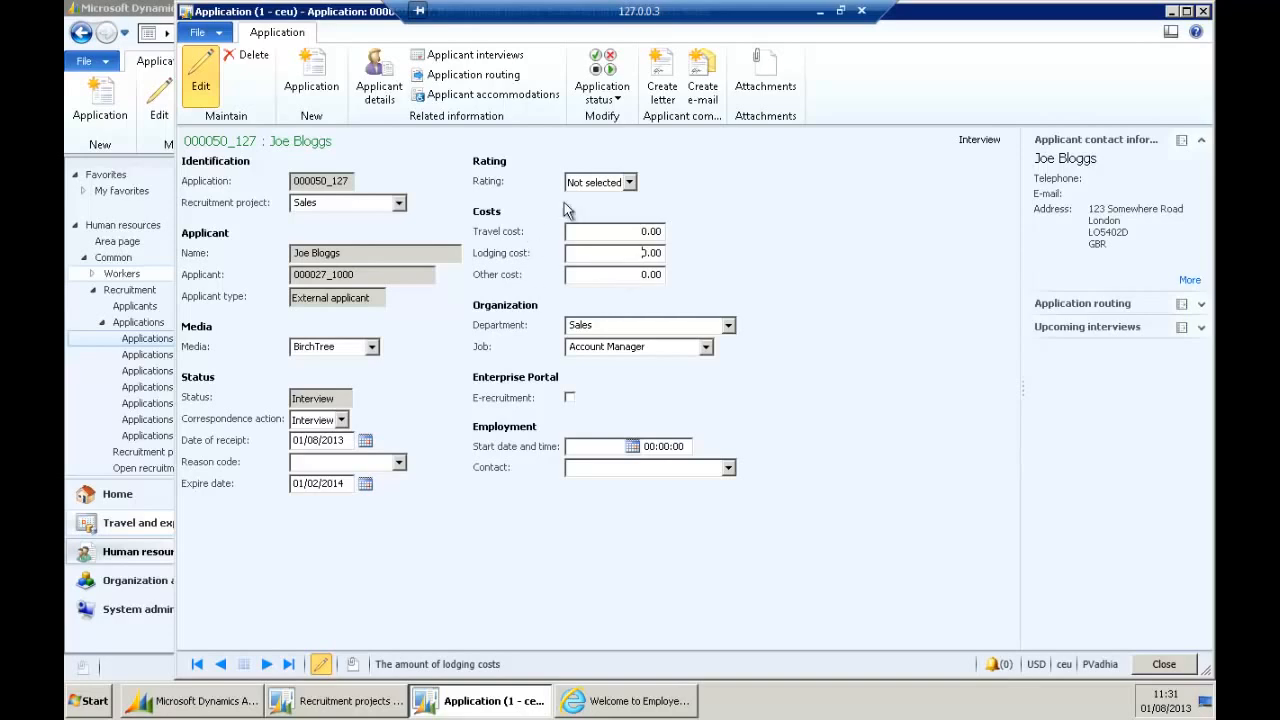
left_click(615, 100)
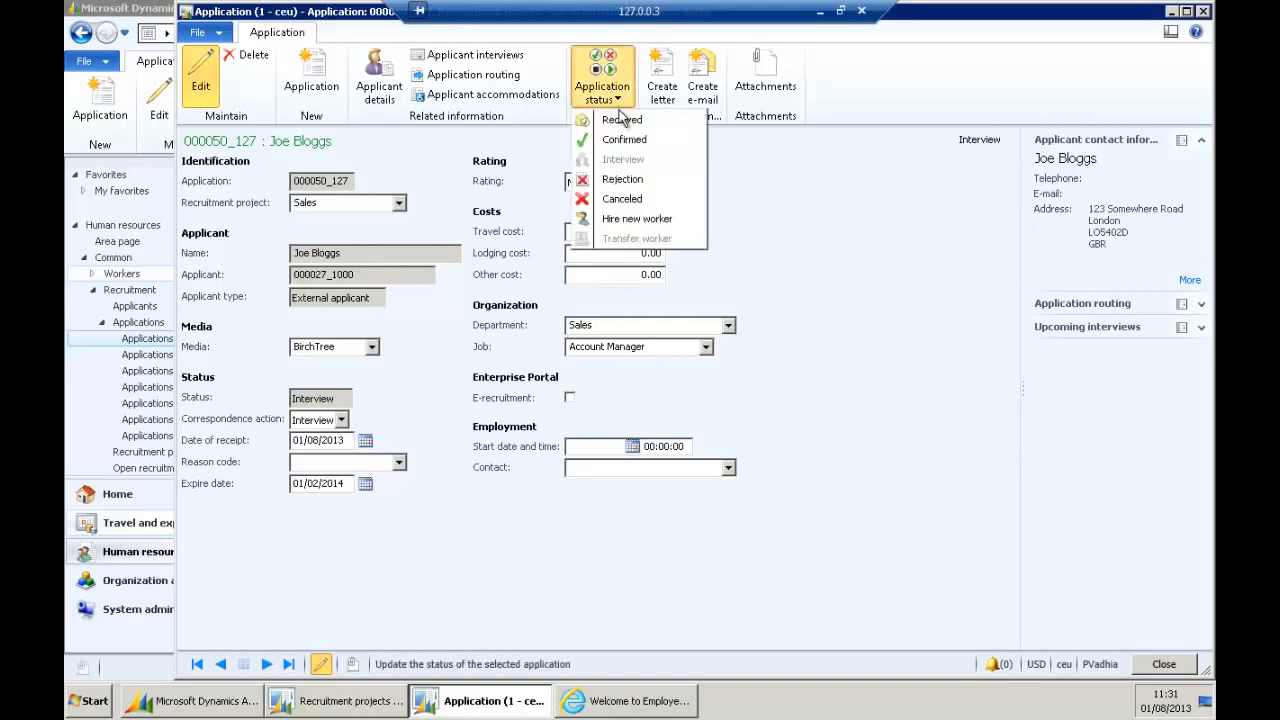
Hire the applicant as a new worker in position CEU_Account Manager 1.
left_click(615, 218)
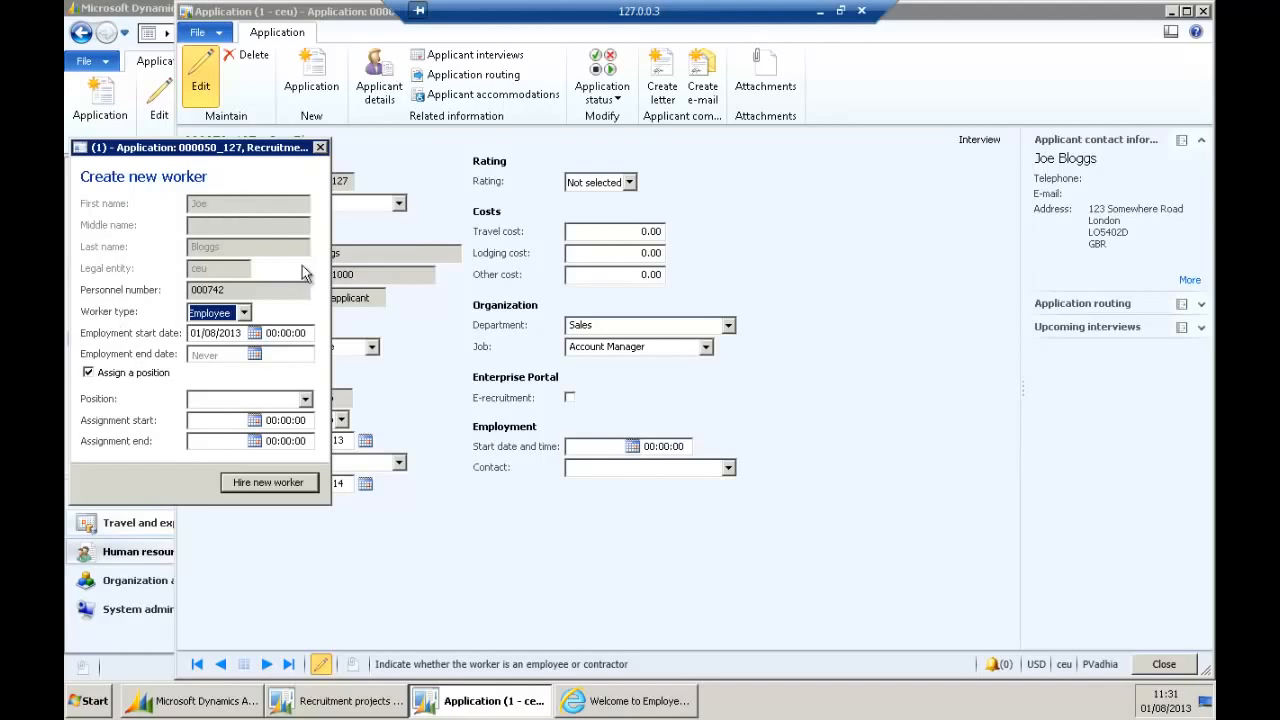
left_click(216, 335)
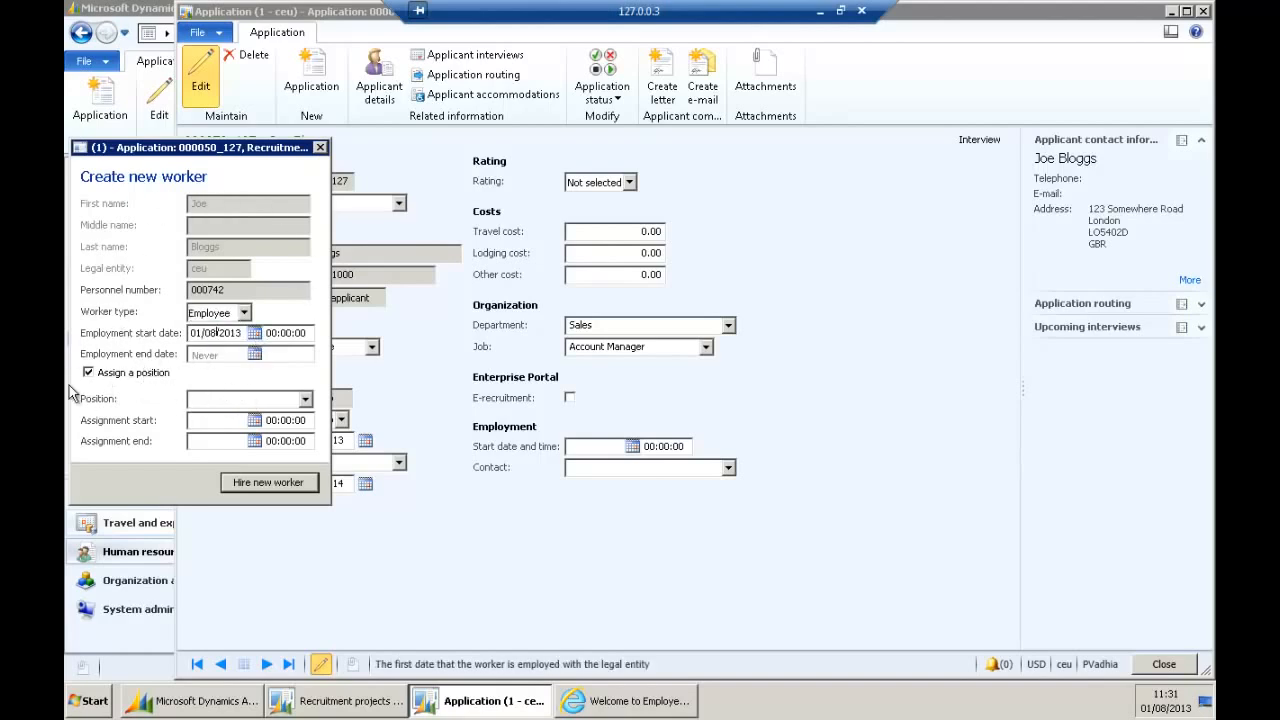
left_click(304, 399)
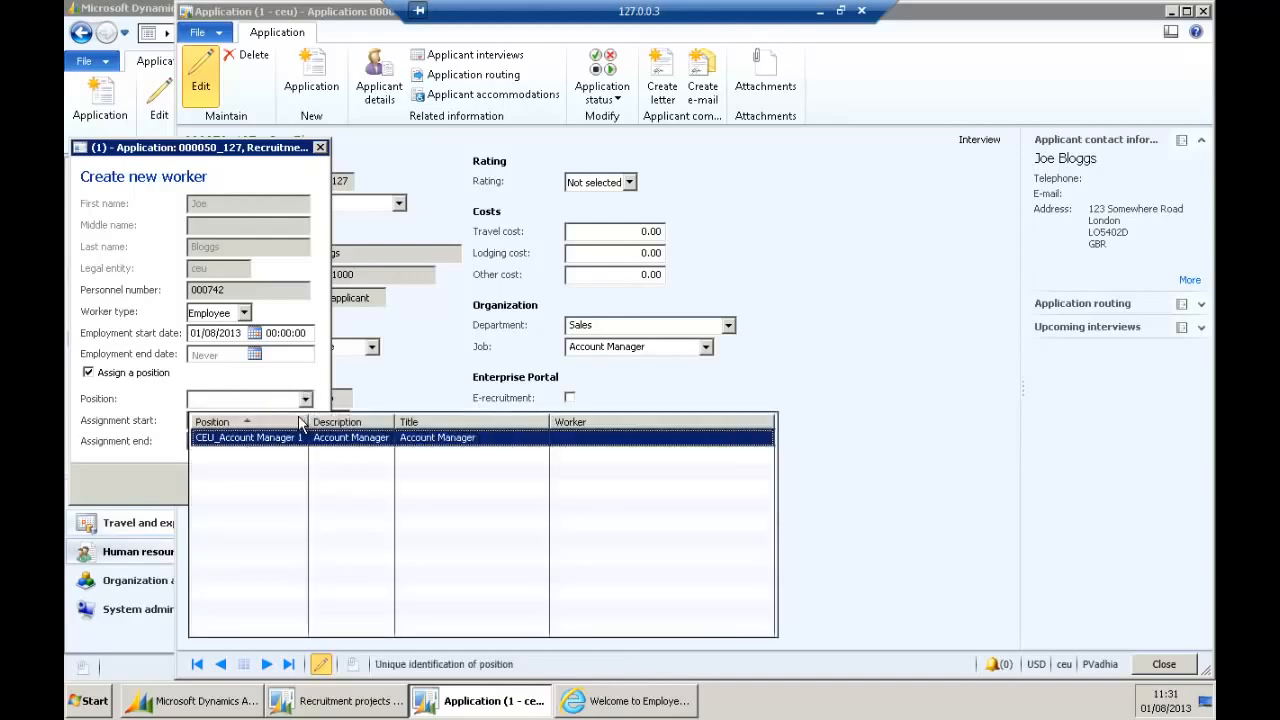
left_click(248, 440)
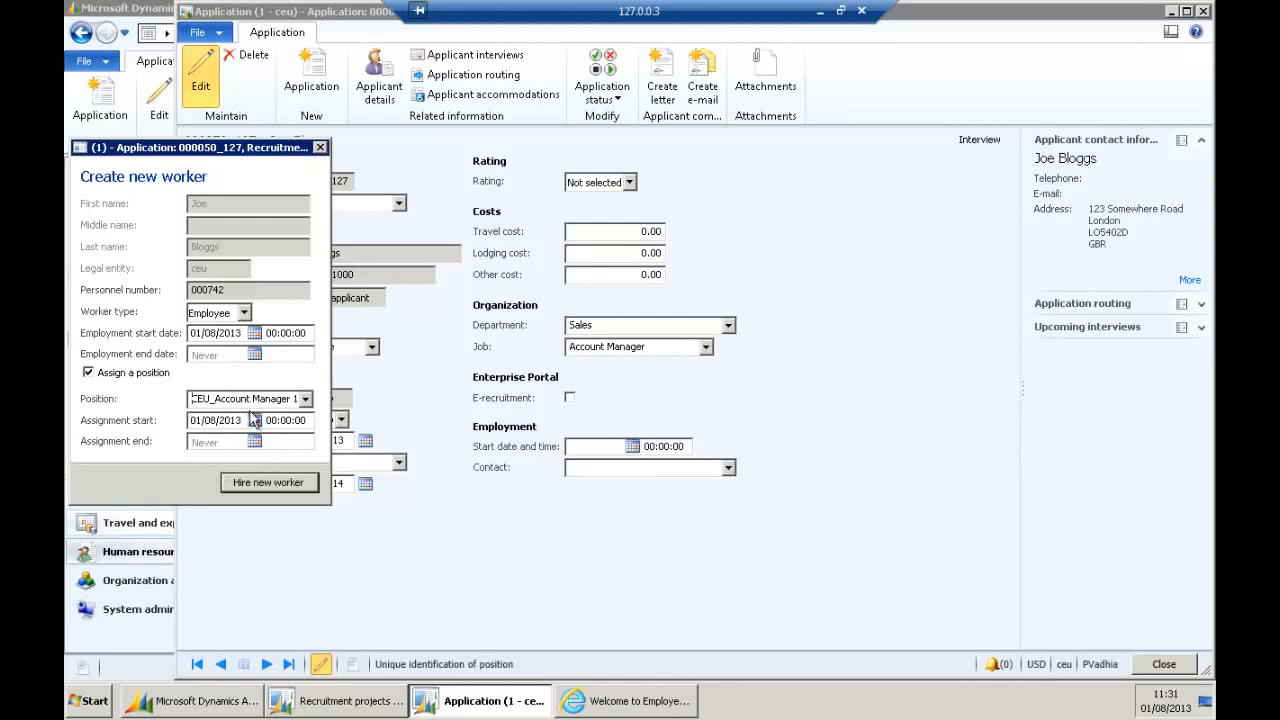
left_click(266, 485)
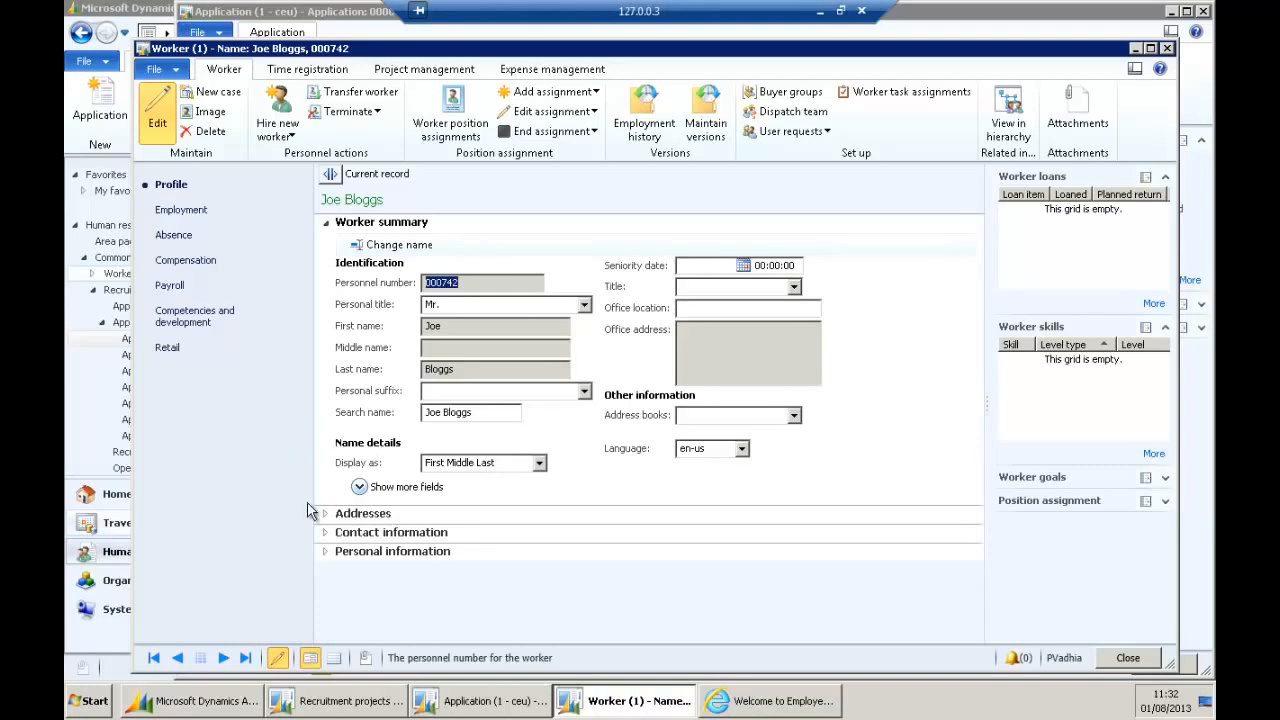
Expand the new worker's addresses, then switch the Worker form to the Employment section.
left_click(340, 514)
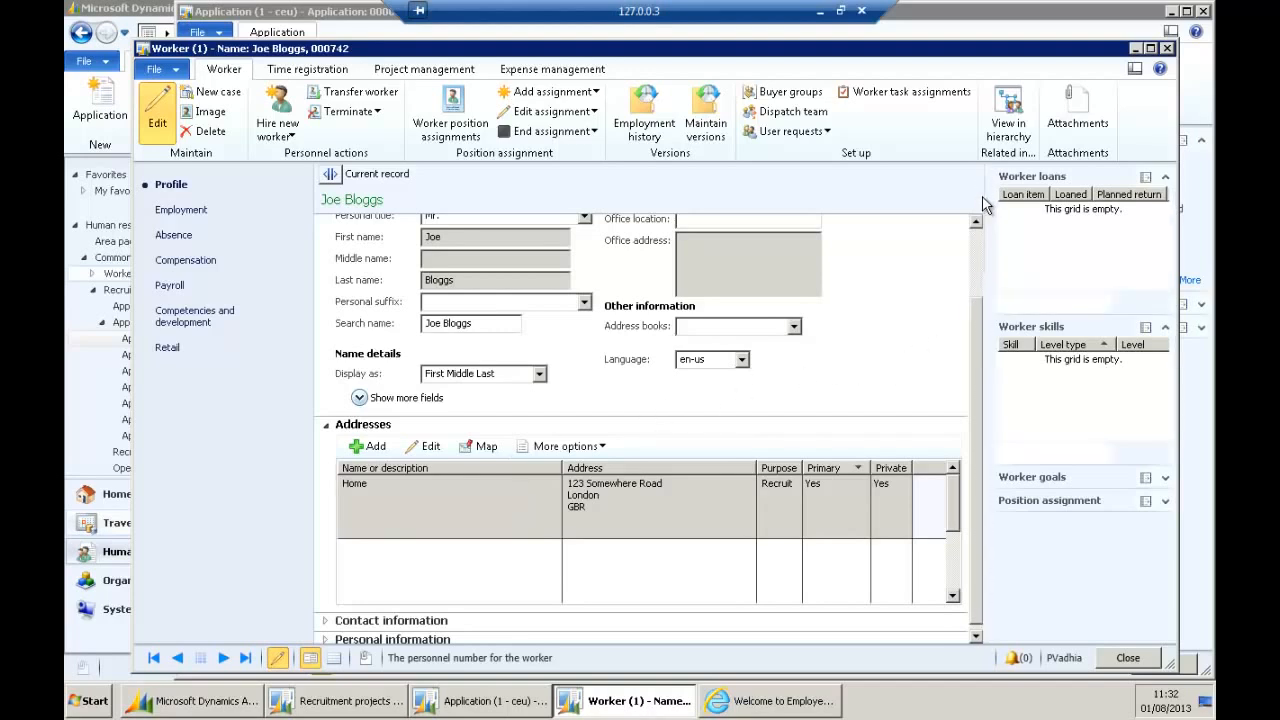
left_click(975, 233)
left_click(920, 329)
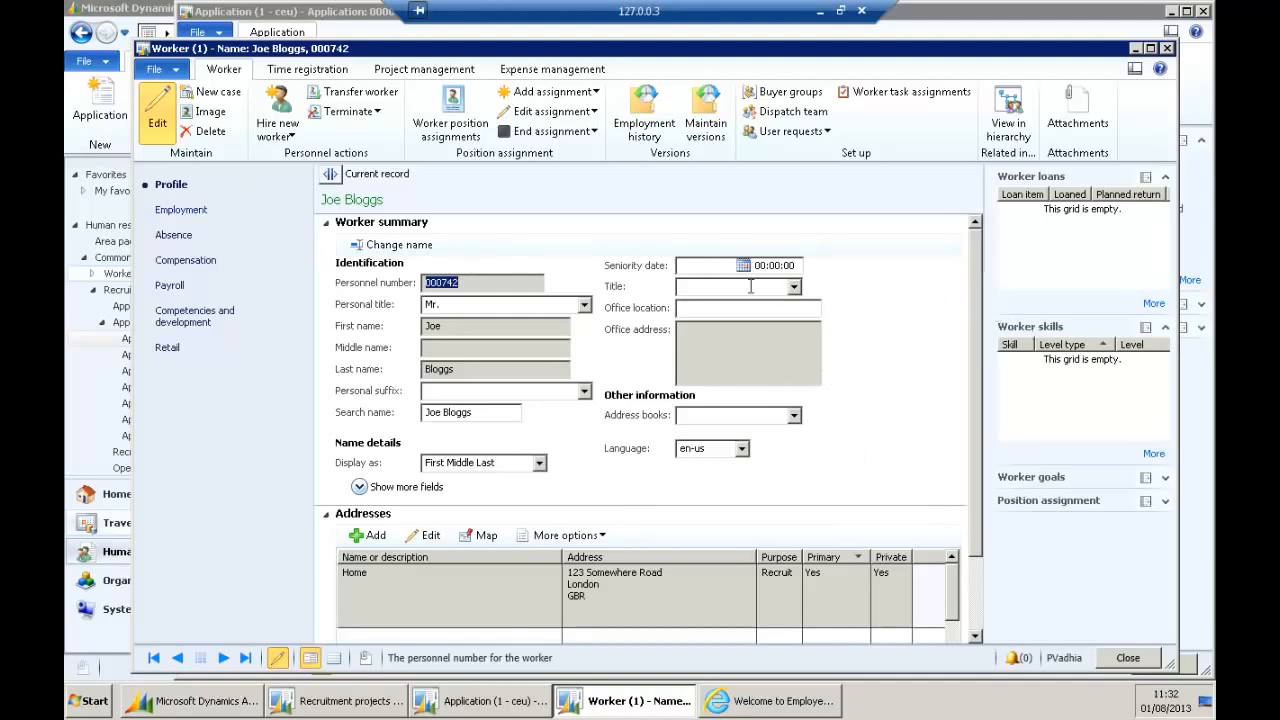
left_click(188, 212)
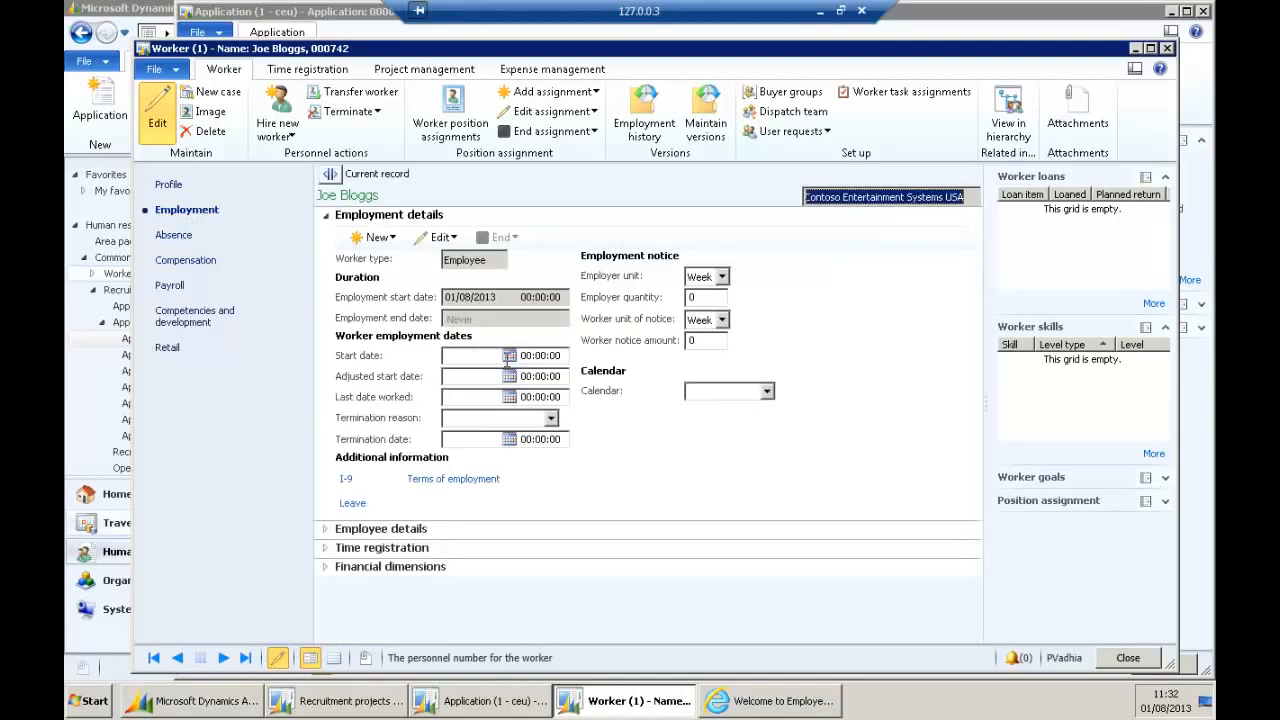
Set the worker's employment start date to 01/08/2013.
left_click(509, 357)
left_click(484, 557)
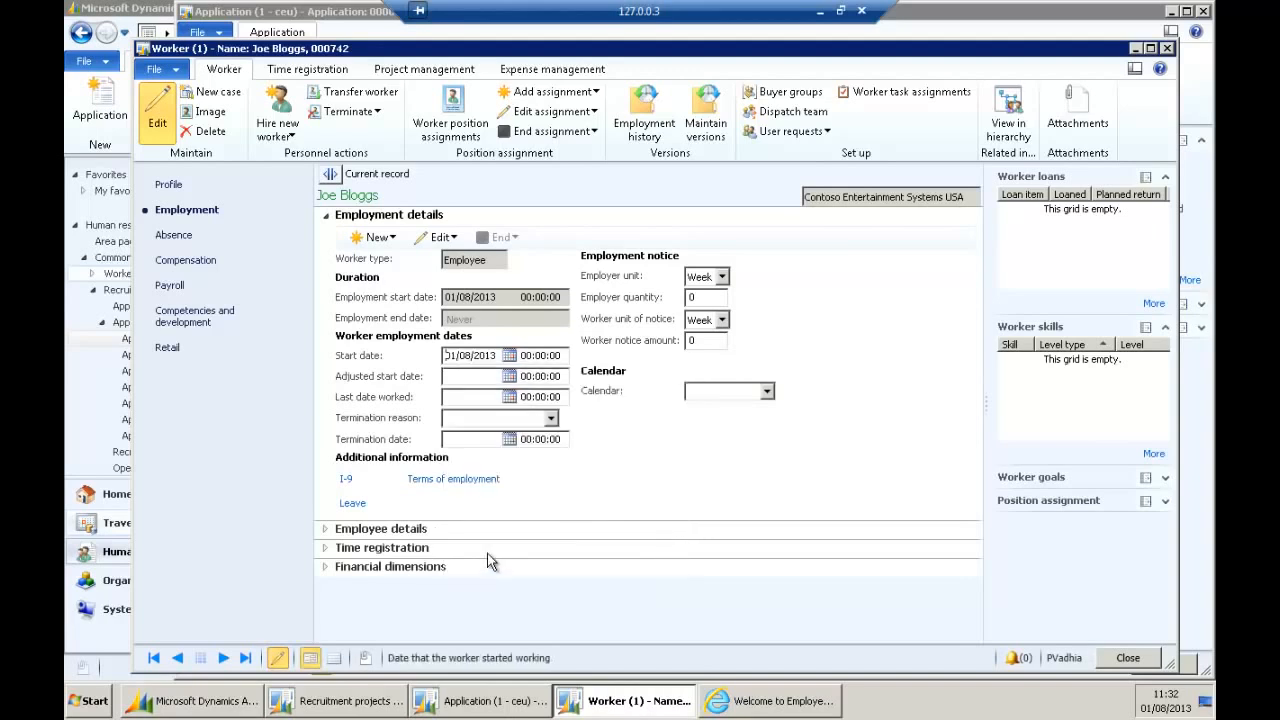
left_click(509, 357)
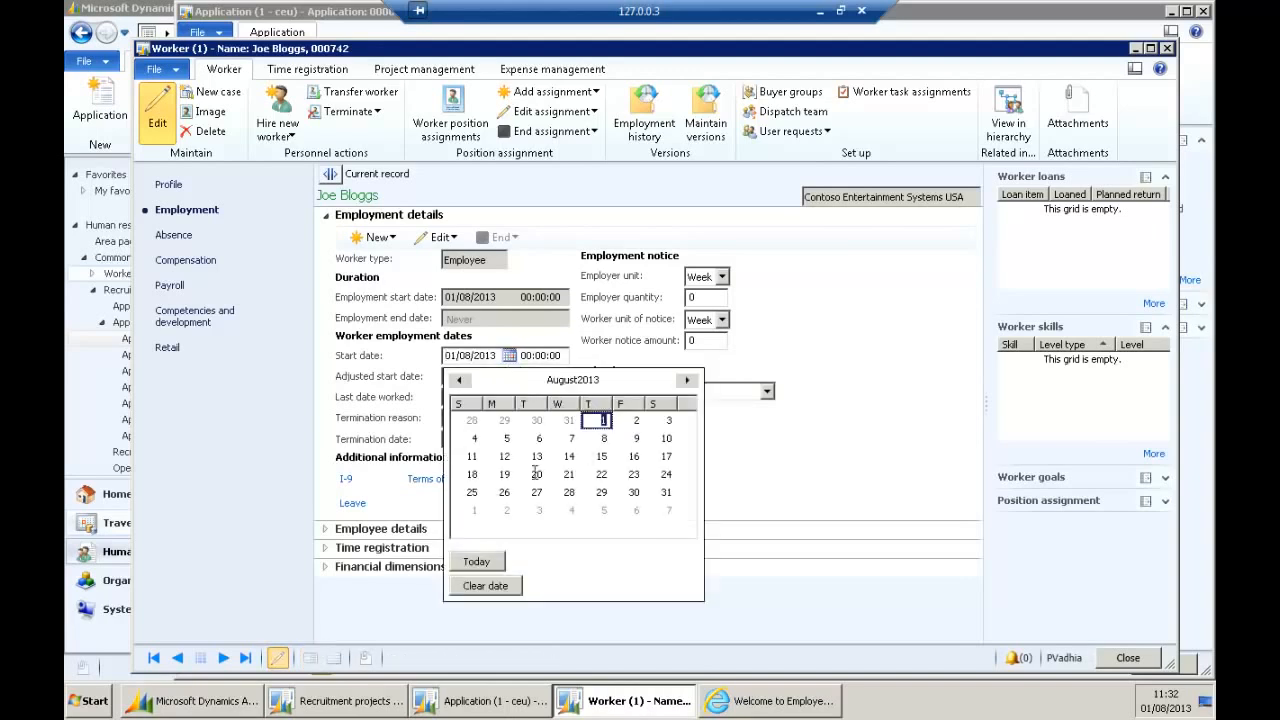
left_click(687, 380)
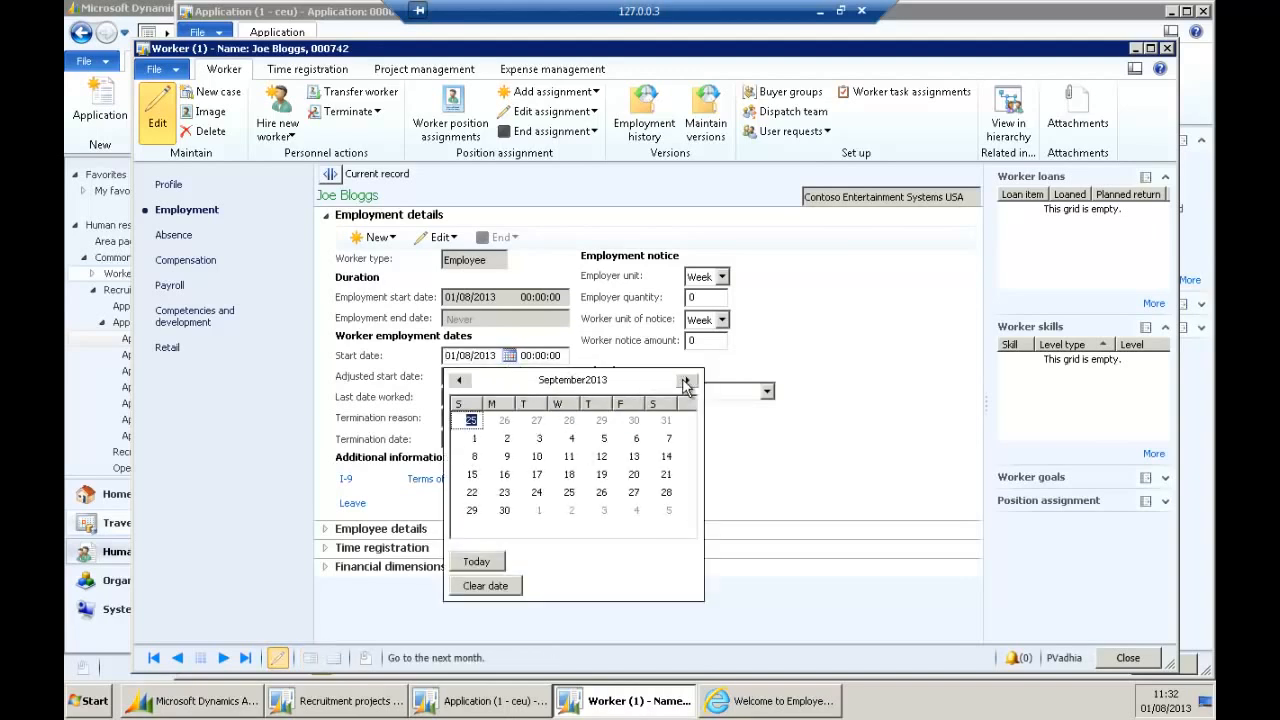
left_click(459, 380)
left_click(604, 421)
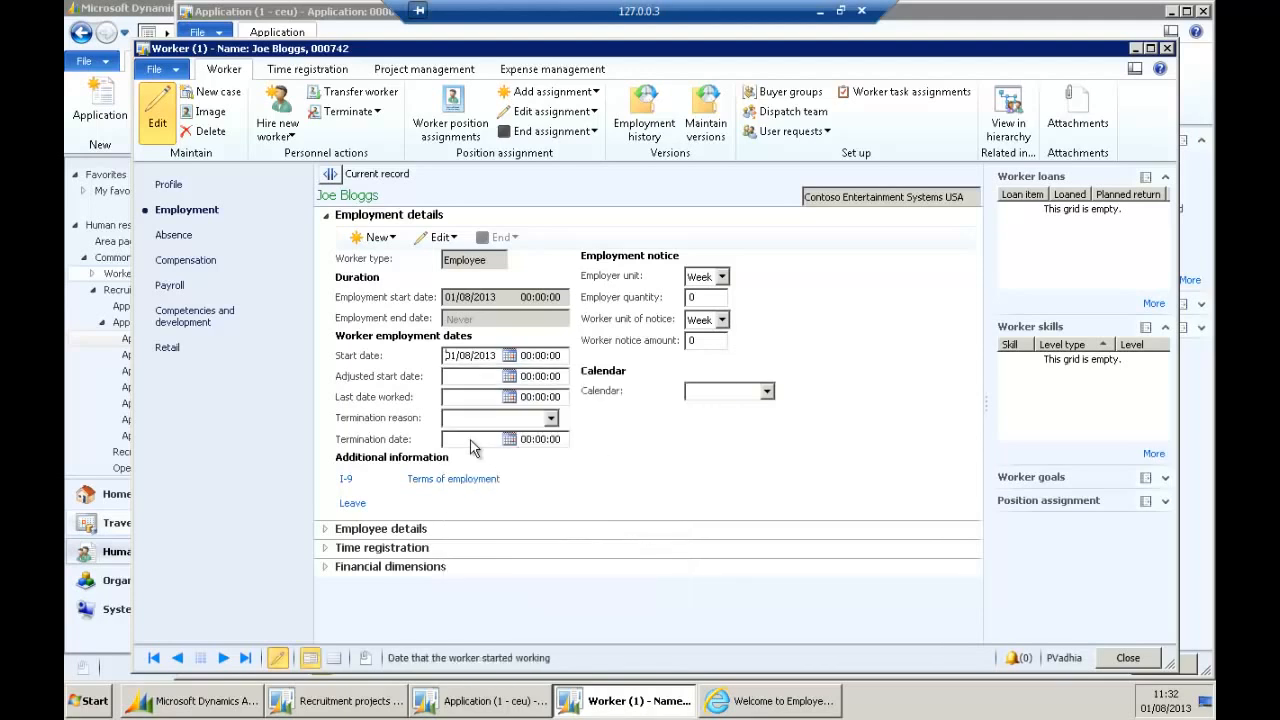
left_click(472, 377)
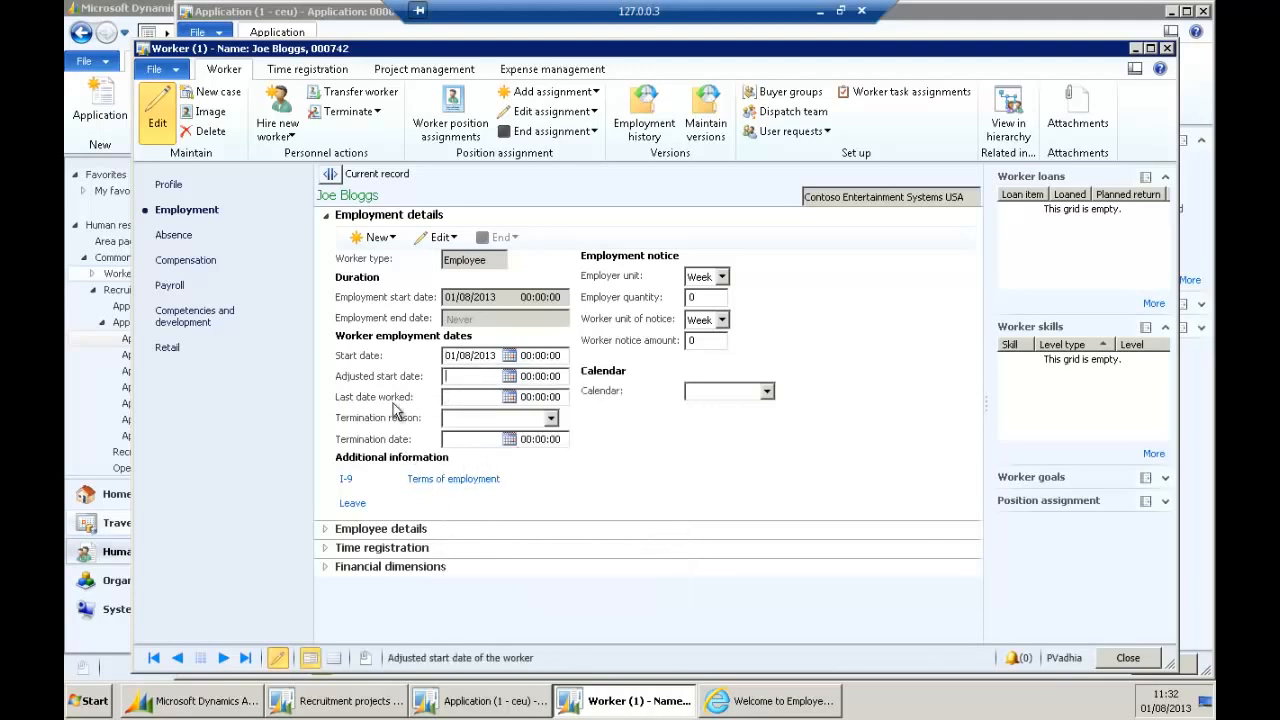
Give employer and worker a 2-week notice period, then collapse Employment details.
left_click(706, 297)
left_click(706, 320)
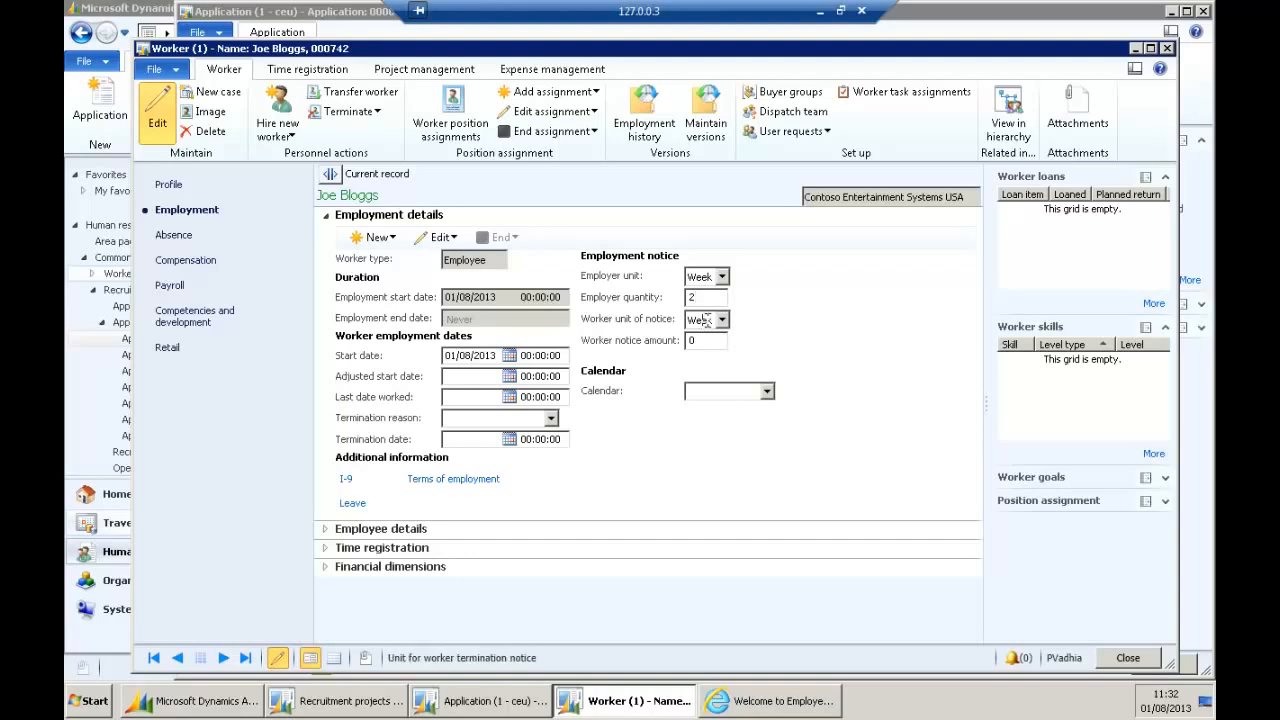
left_click(721, 320)
left_click(708, 341)
key("Tab")
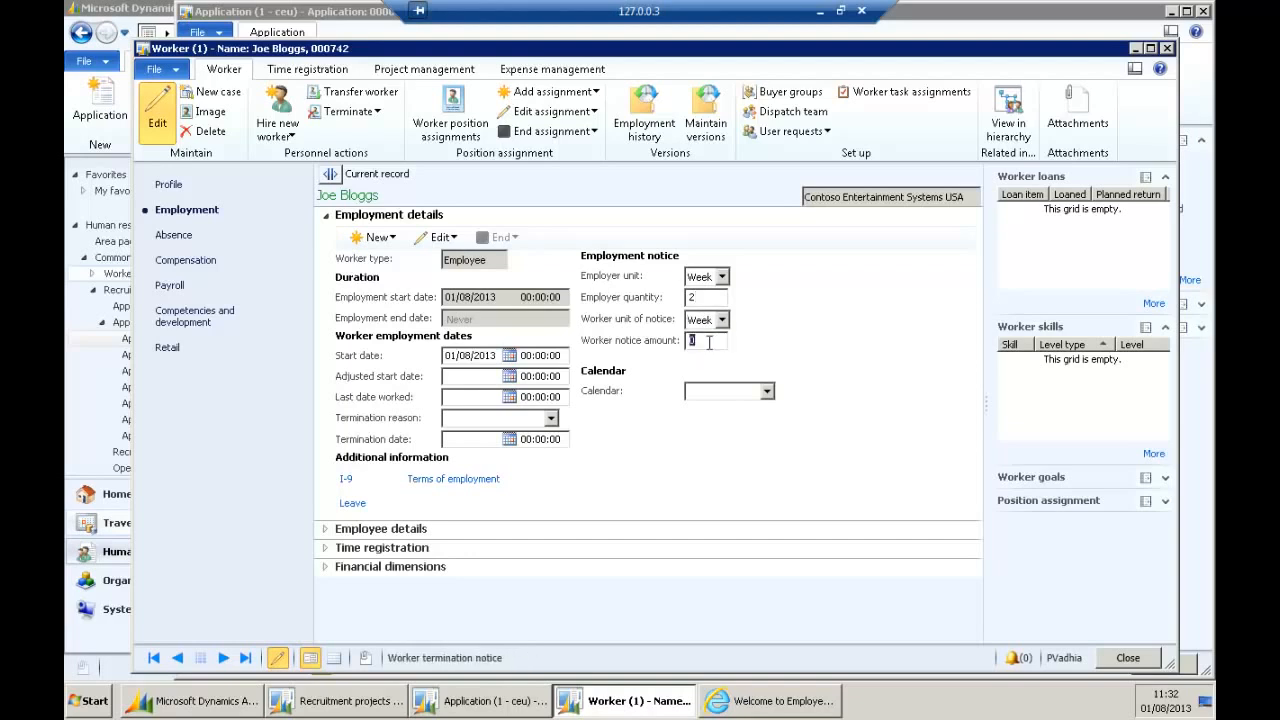
type("2")
key("Tab")
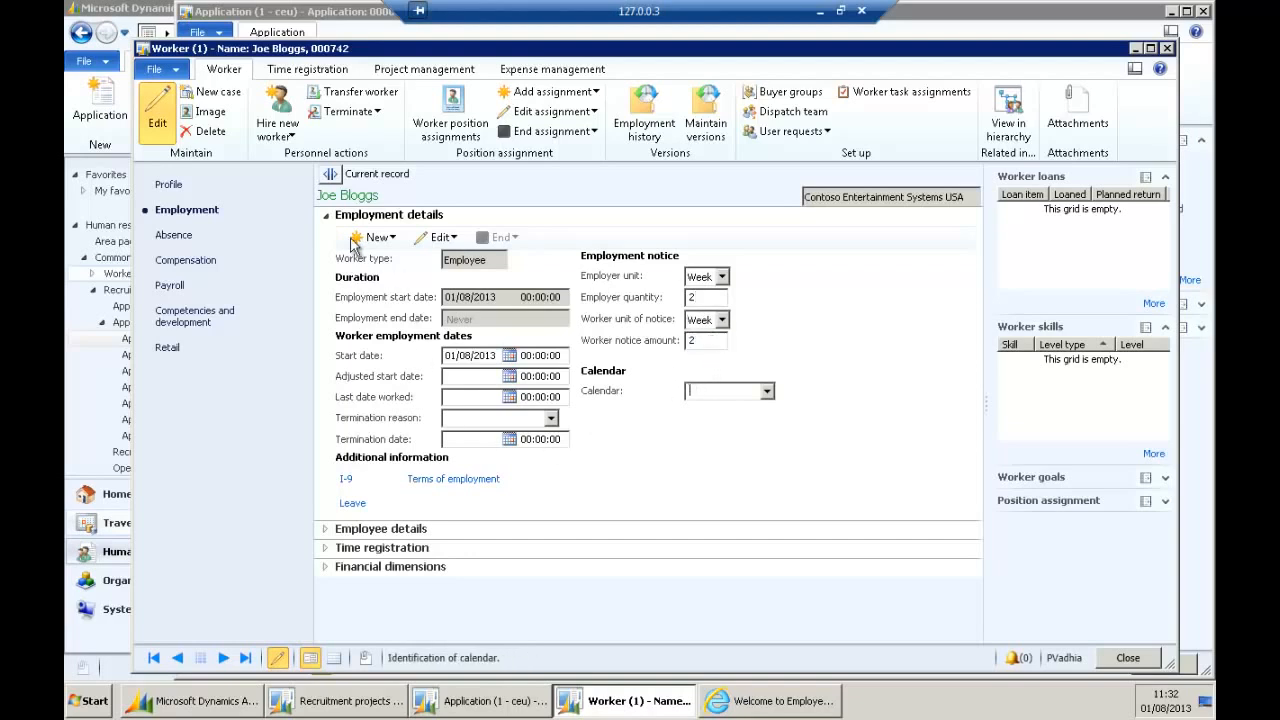
left_click(327, 216)
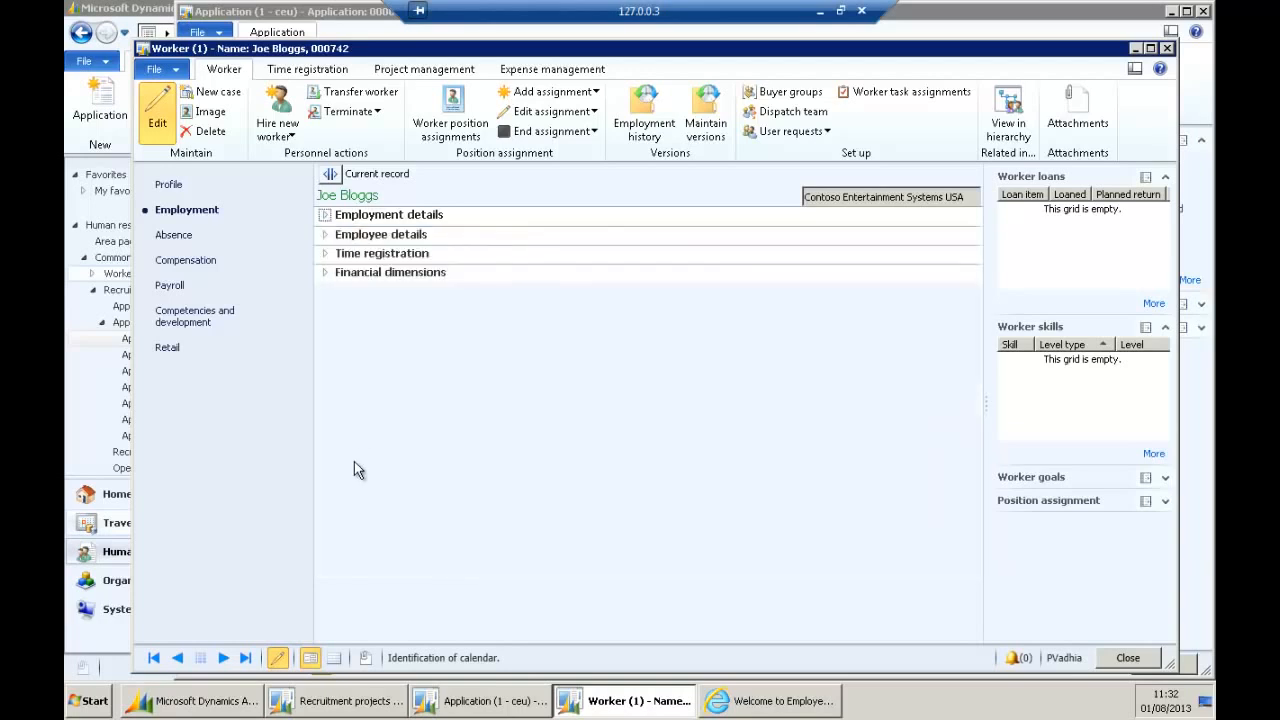
Expand Employee details and end the probation period on 31/10/2013.
left_click(326, 234)
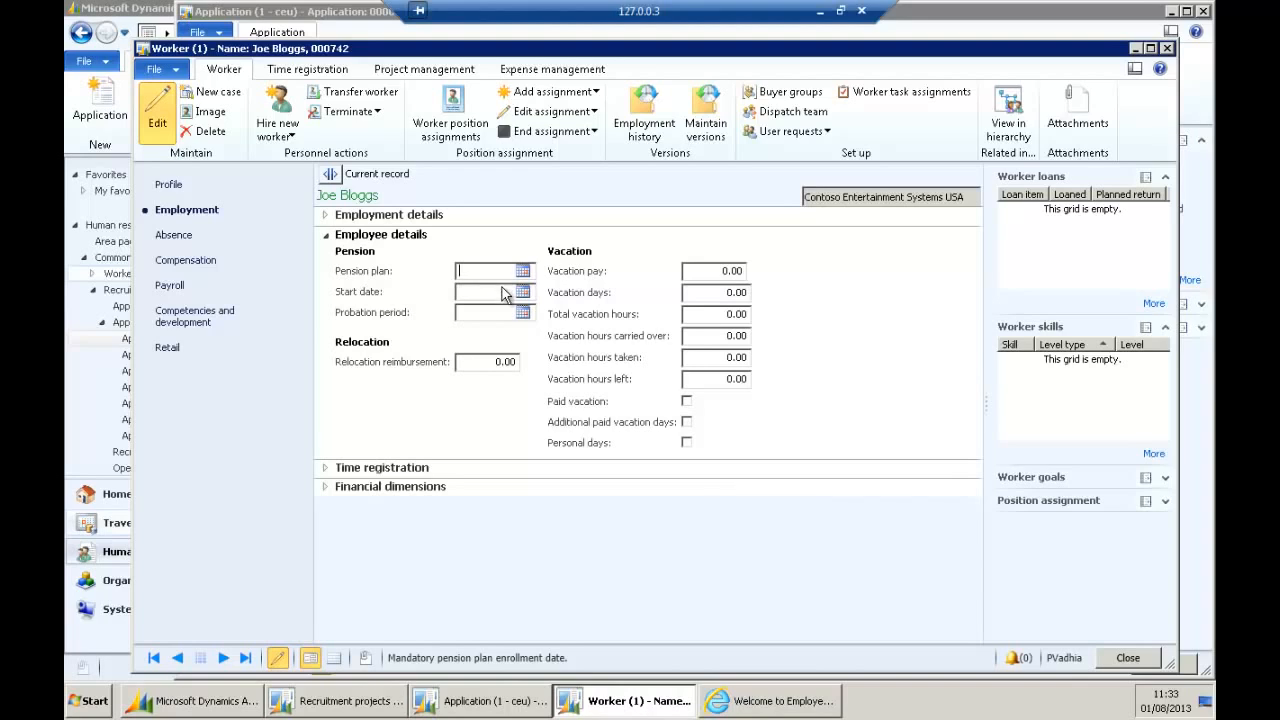
left_click(522, 312)
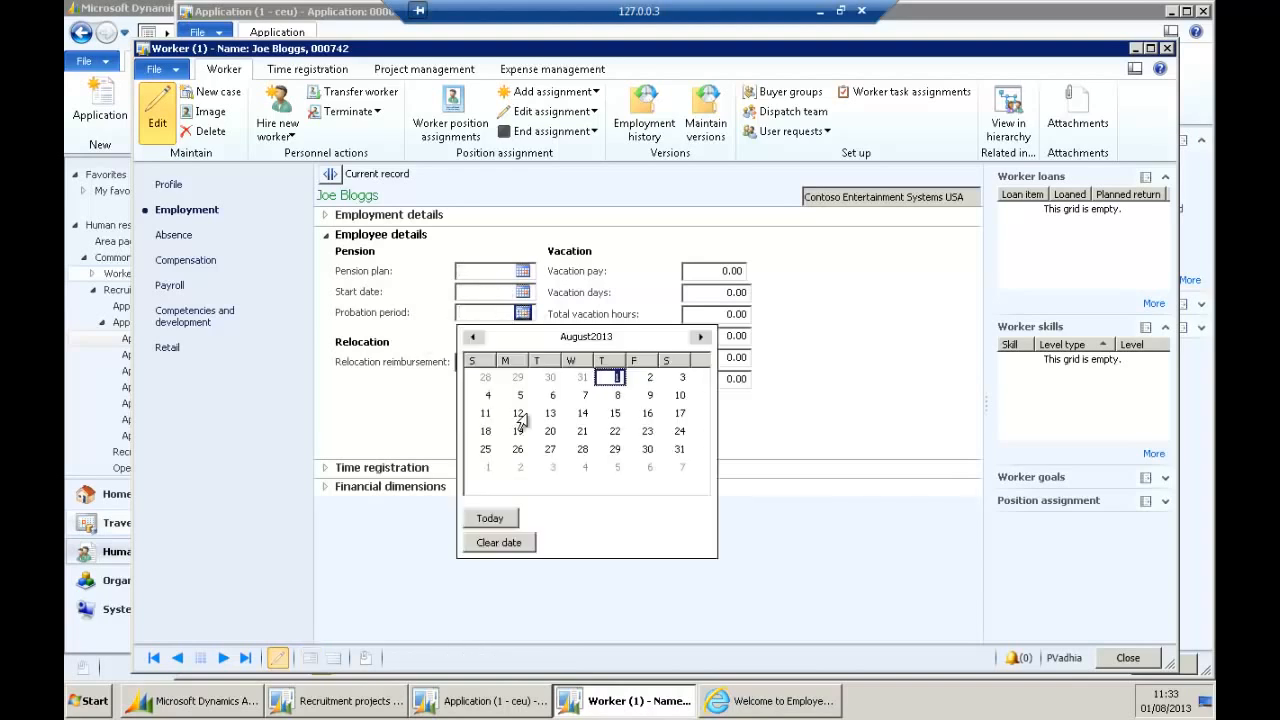
left_click(699, 339)
left_click(699, 339)
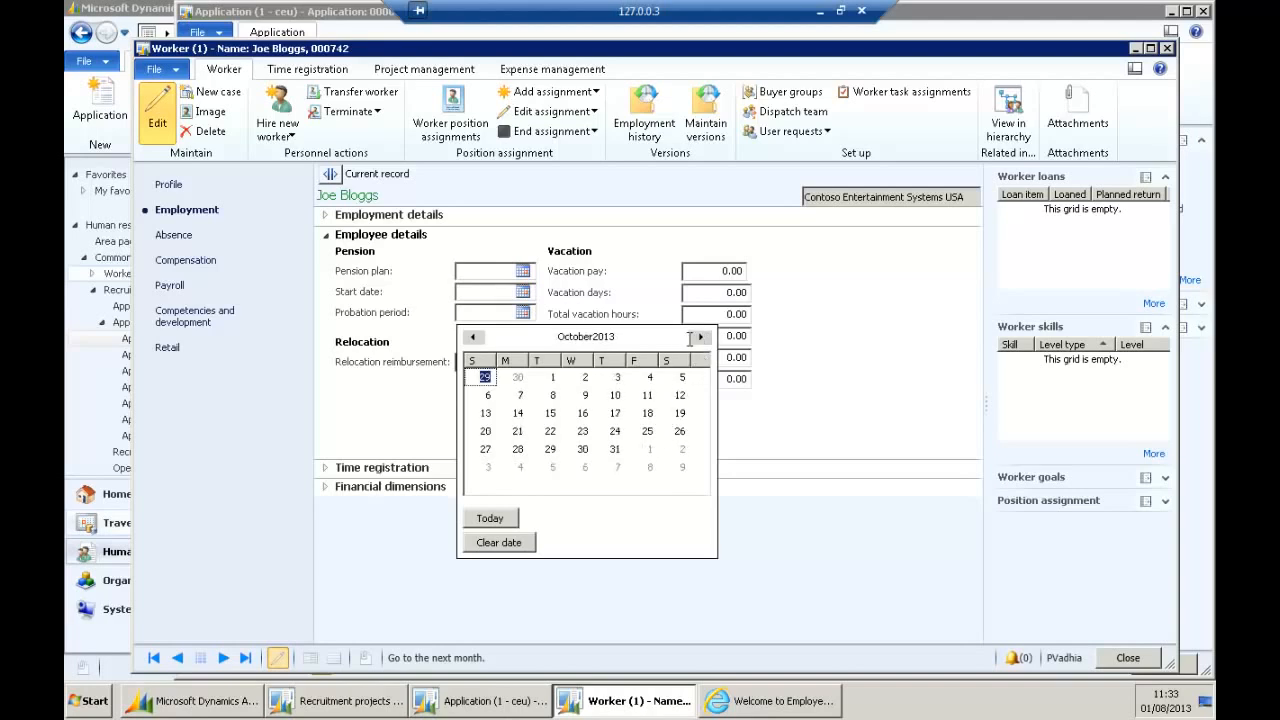
left_click(615, 450)
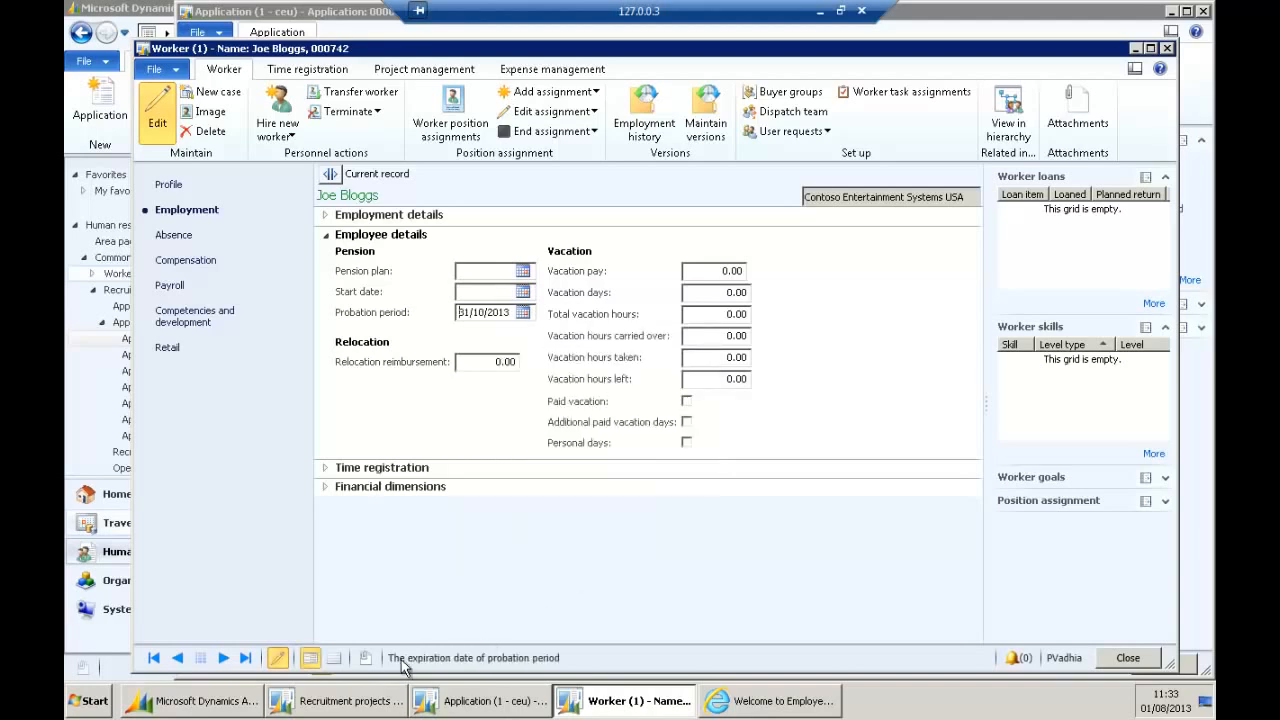
Set the worker's vacation days to 25.
left_click(719, 298)
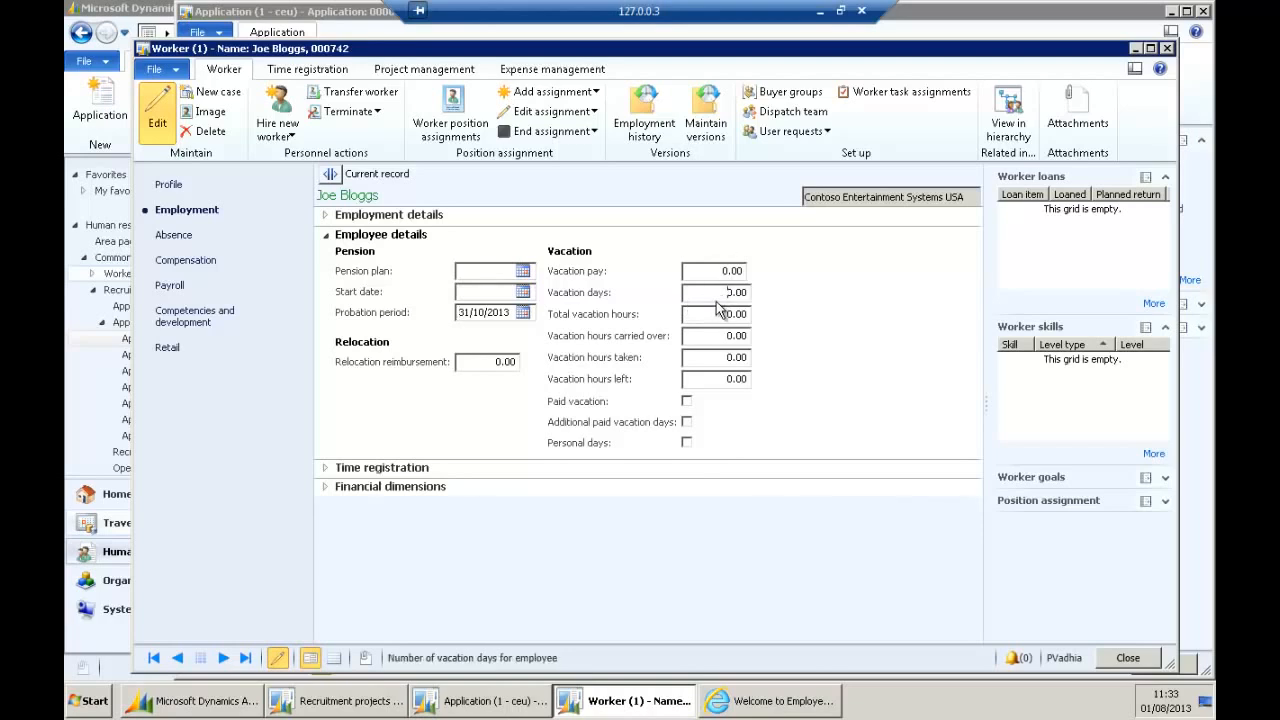
key("ctrl+a")
type("25")
key("Tab")
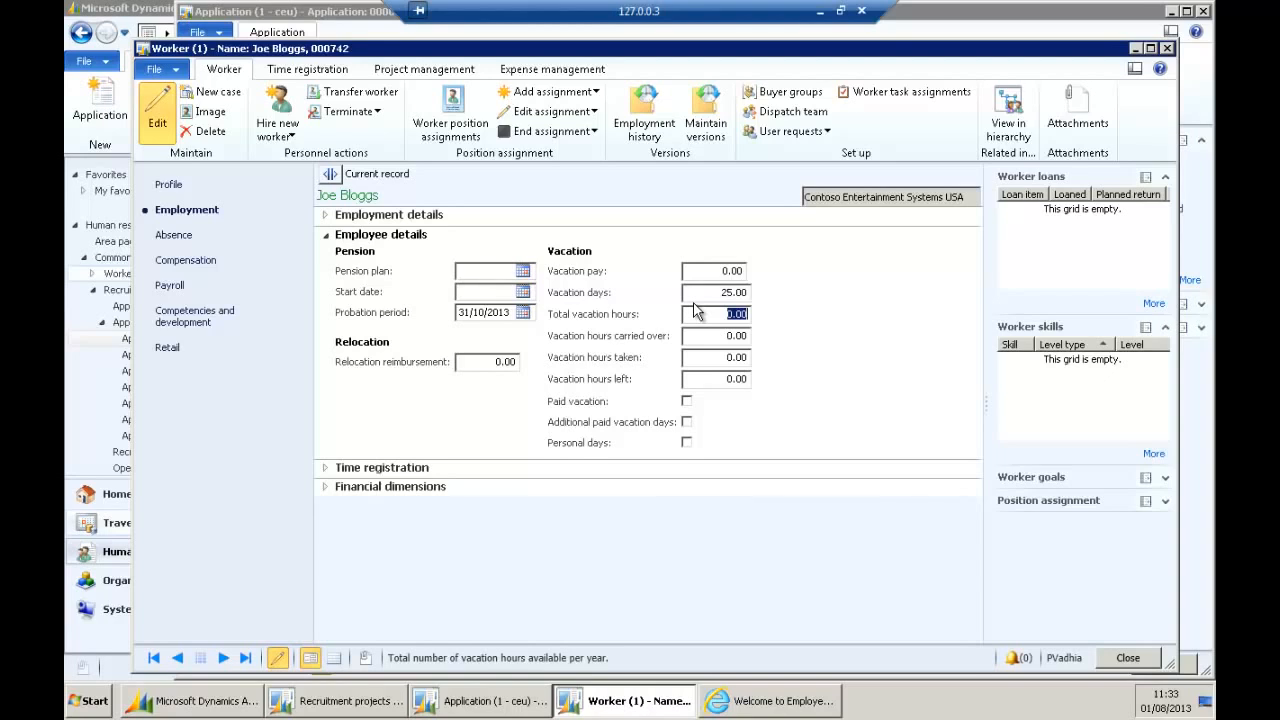
Hide the Vacation hours left field.
left_click(612, 380)
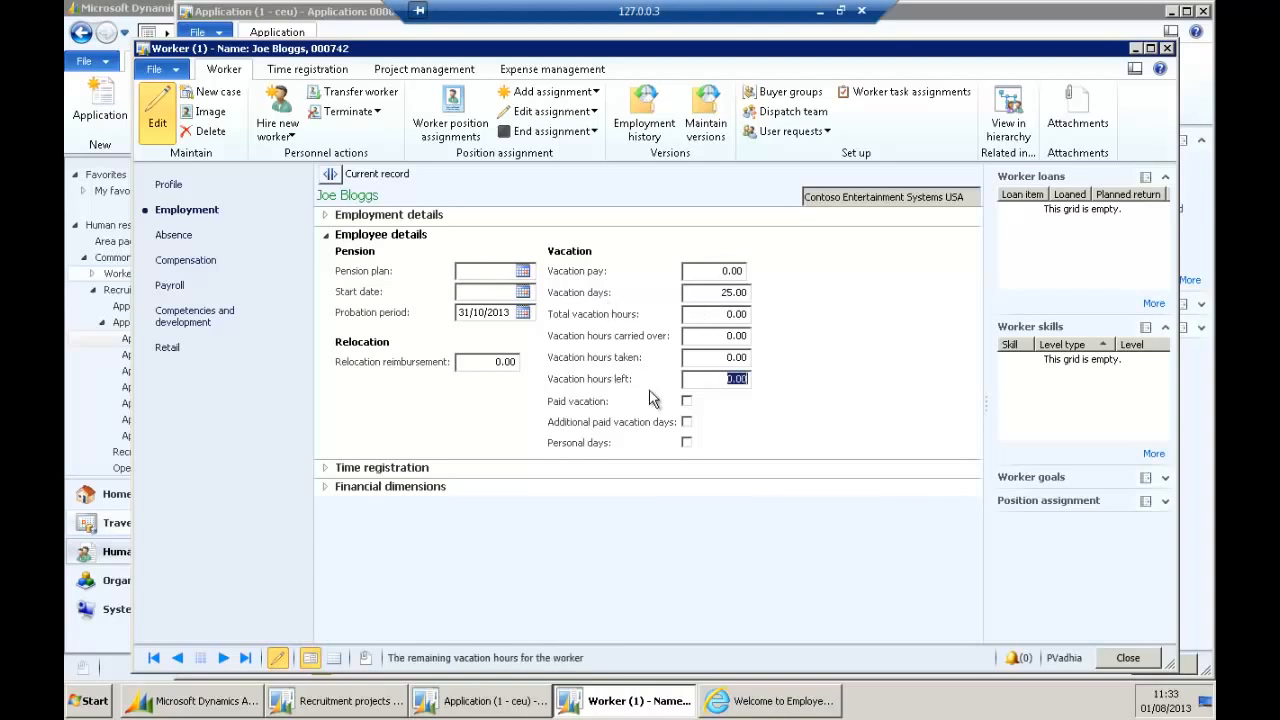
right_click(607, 385)
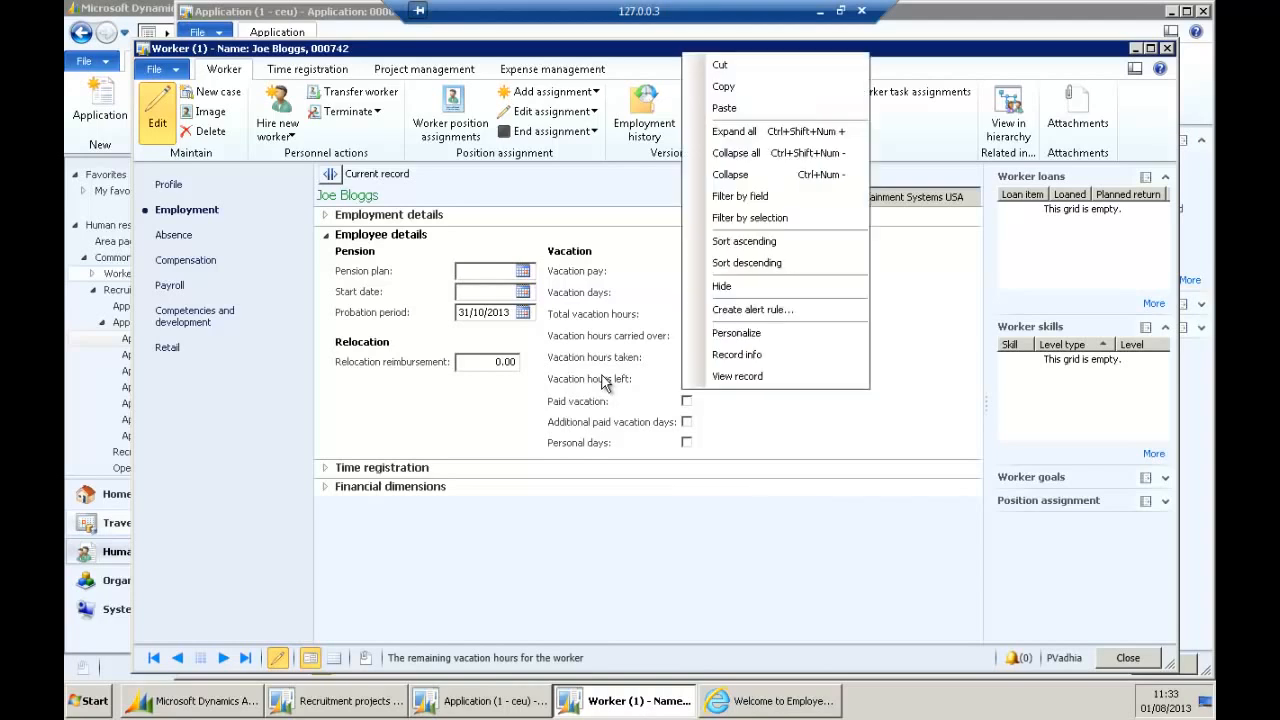
left_click(718, 285)
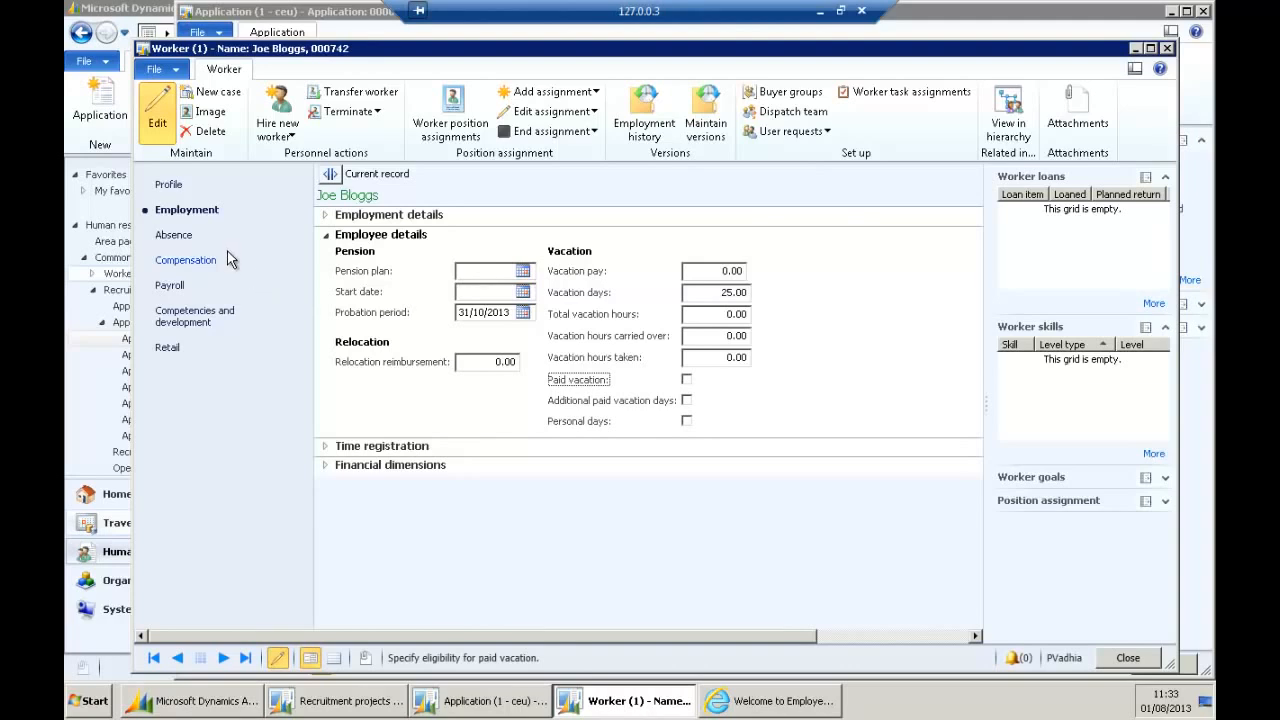
Assign the worker the MNG absence setup with absence date today, 01/08/2013.
left_click(195, 236)
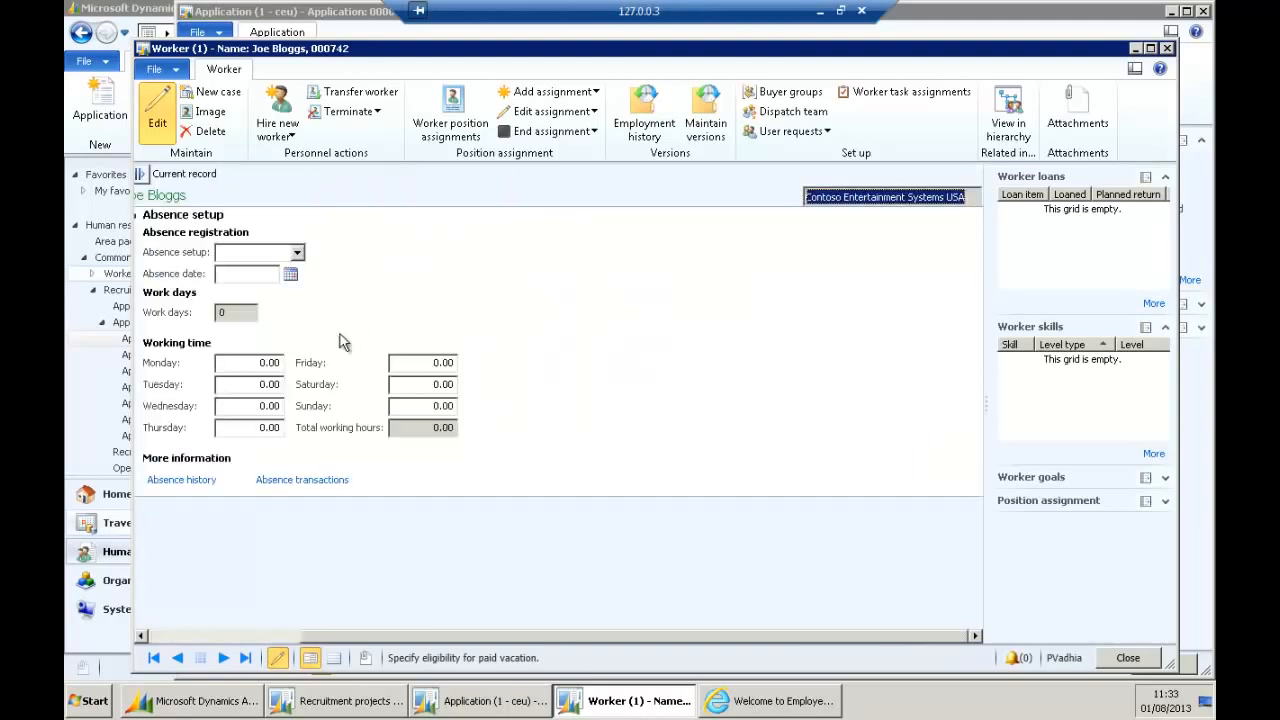
left_click_drag(371, 630, 204, 631)
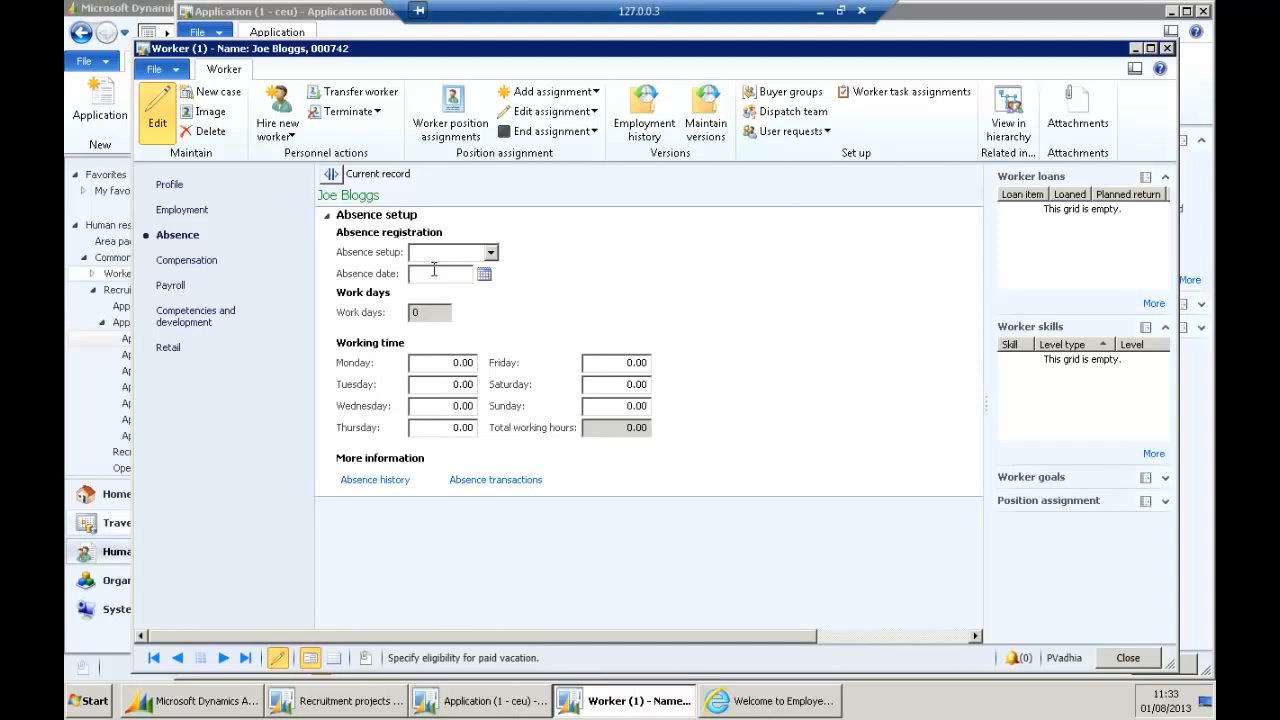
left_click(491, 253)
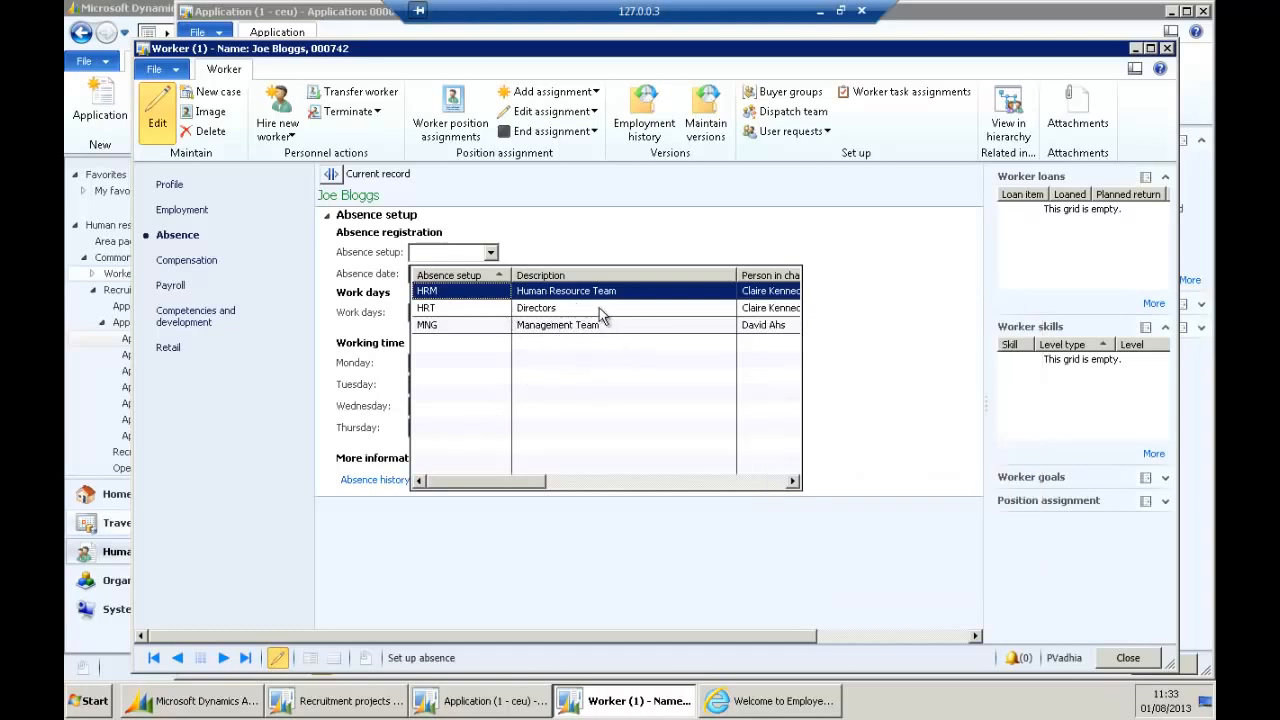
left_click(563, 327)
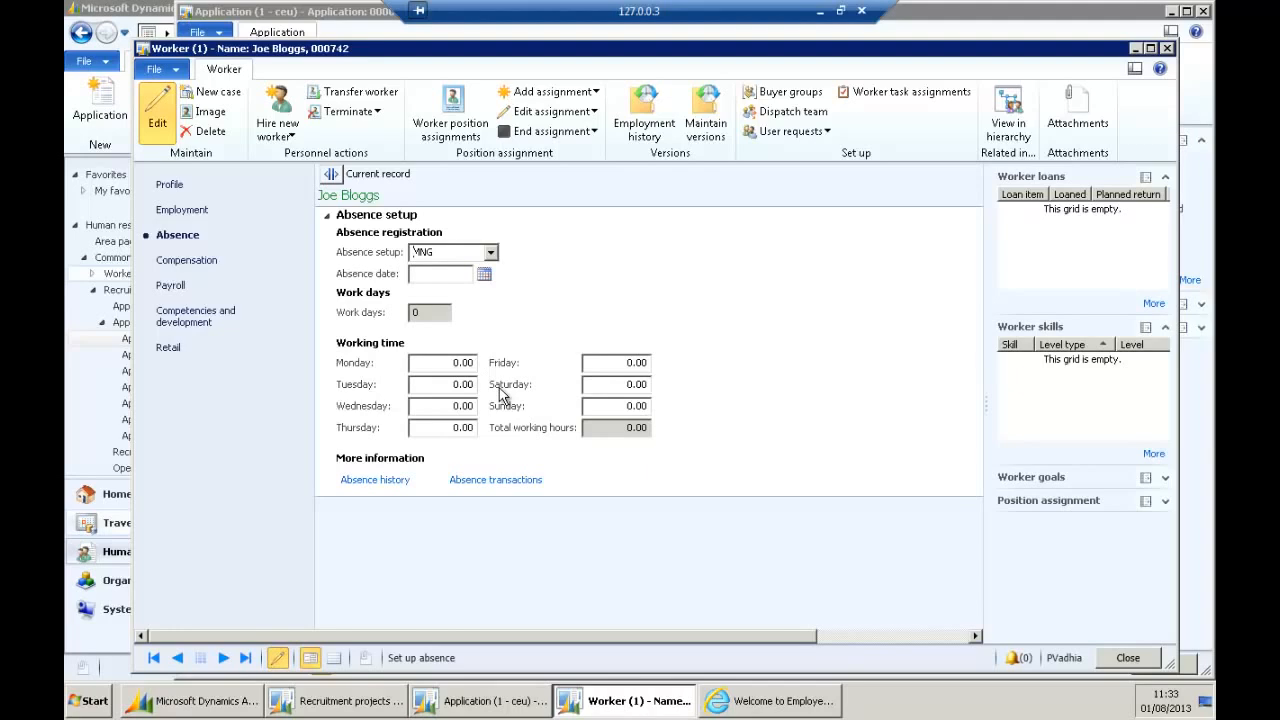
left_click(483, 275)
left_click(446, 482)
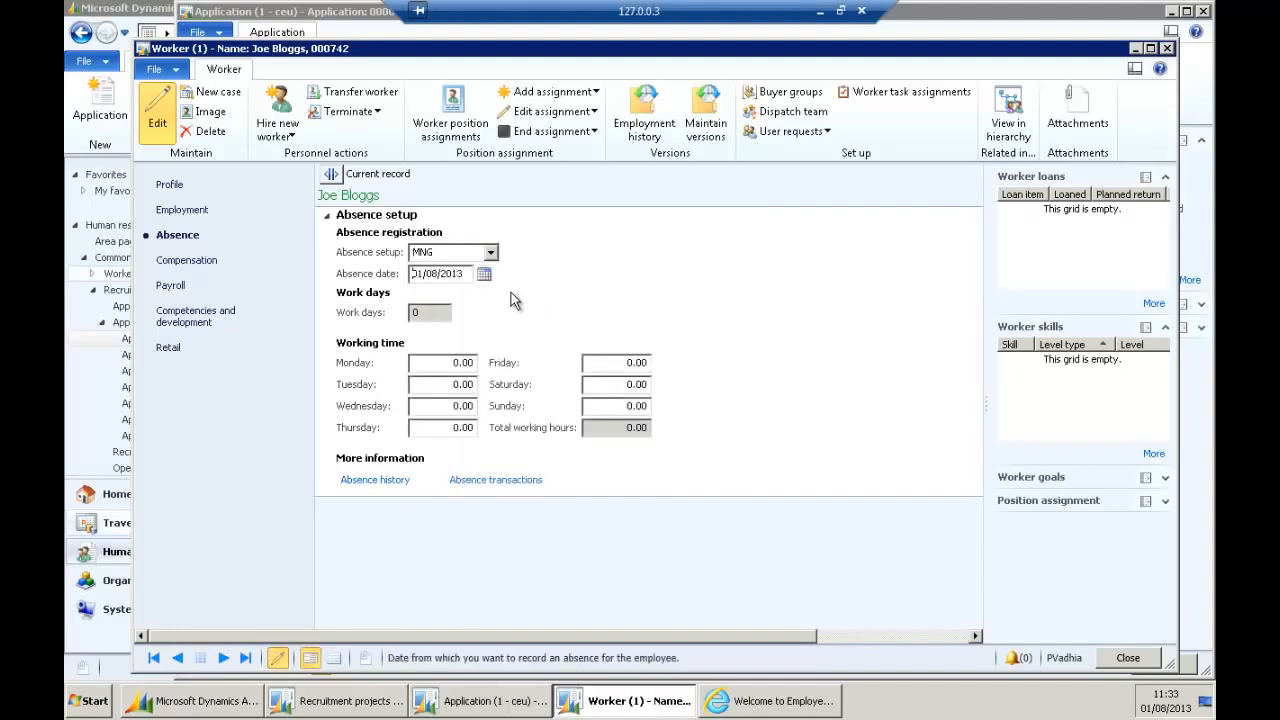
Enter 8 working hours for each weekday, then show the Compensation page.
left_click(443, 362)
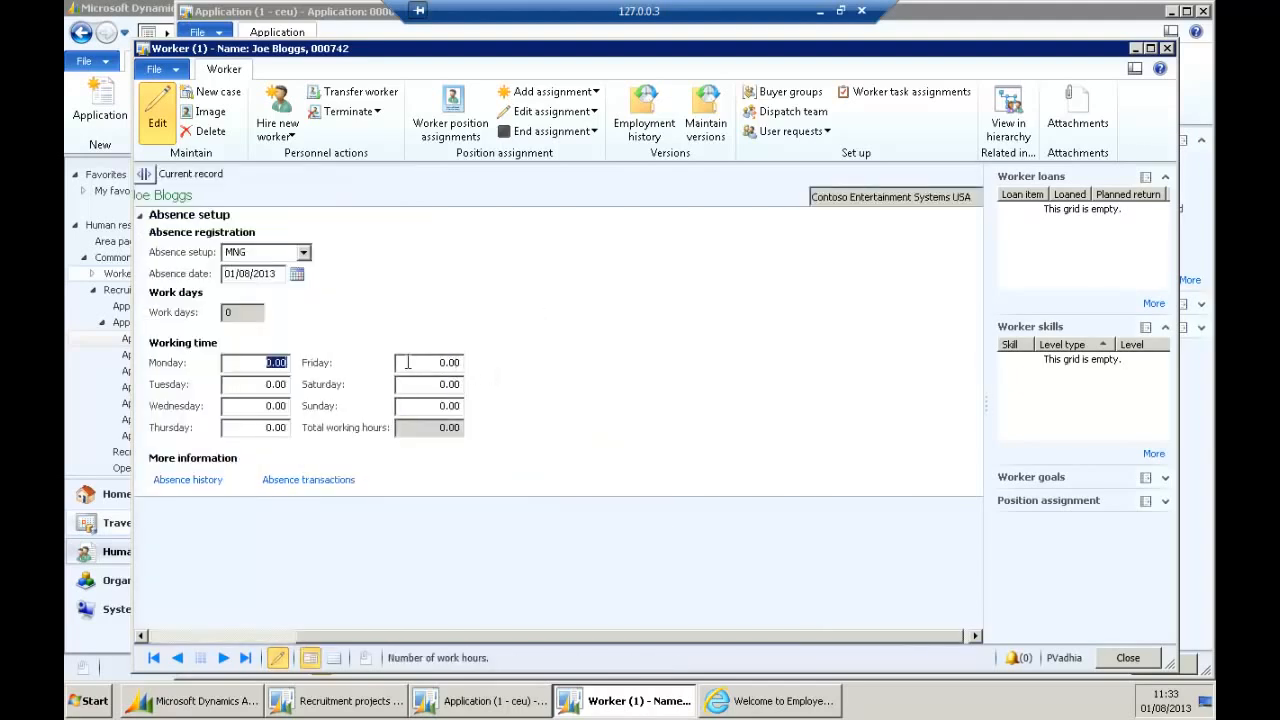
left_click(266, 636)
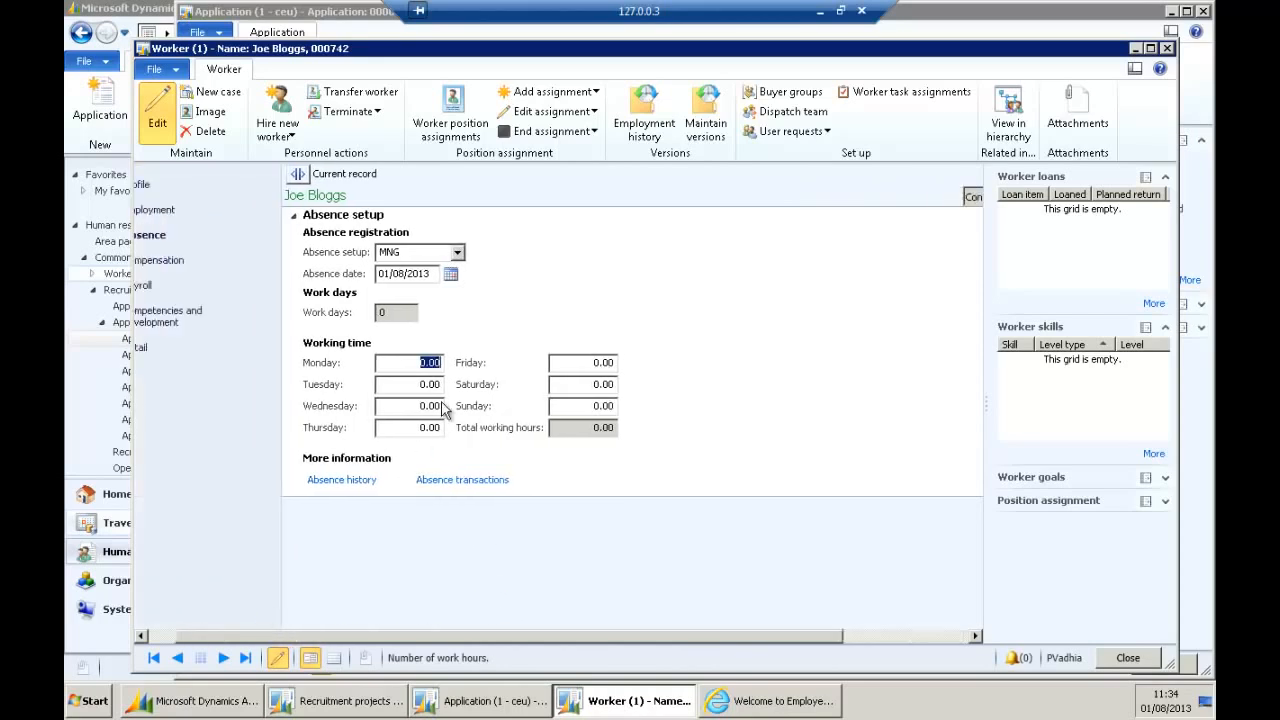
type("8")
key("Tab")
type("8")
key("Tab")
type("8")
key("Tab")
type("8")
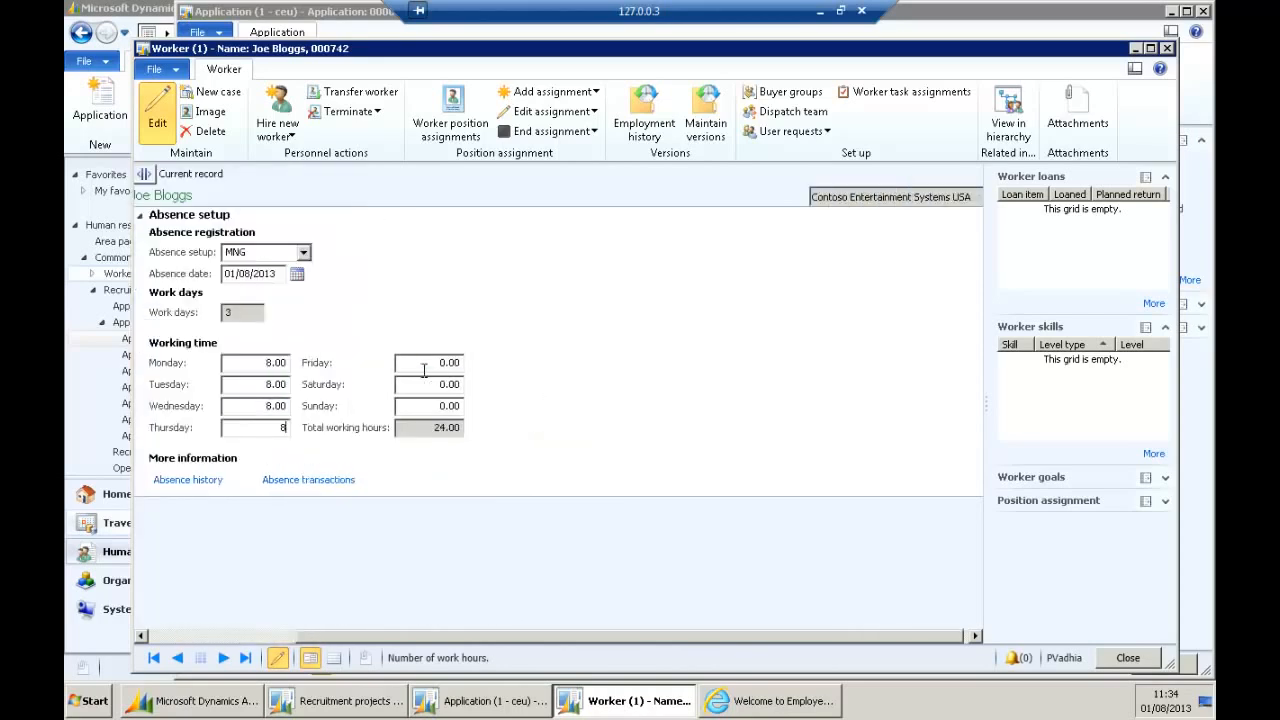
key("Tab")
type("8")
key("Tab")
left_click_drag(450, 640, 248, 630)
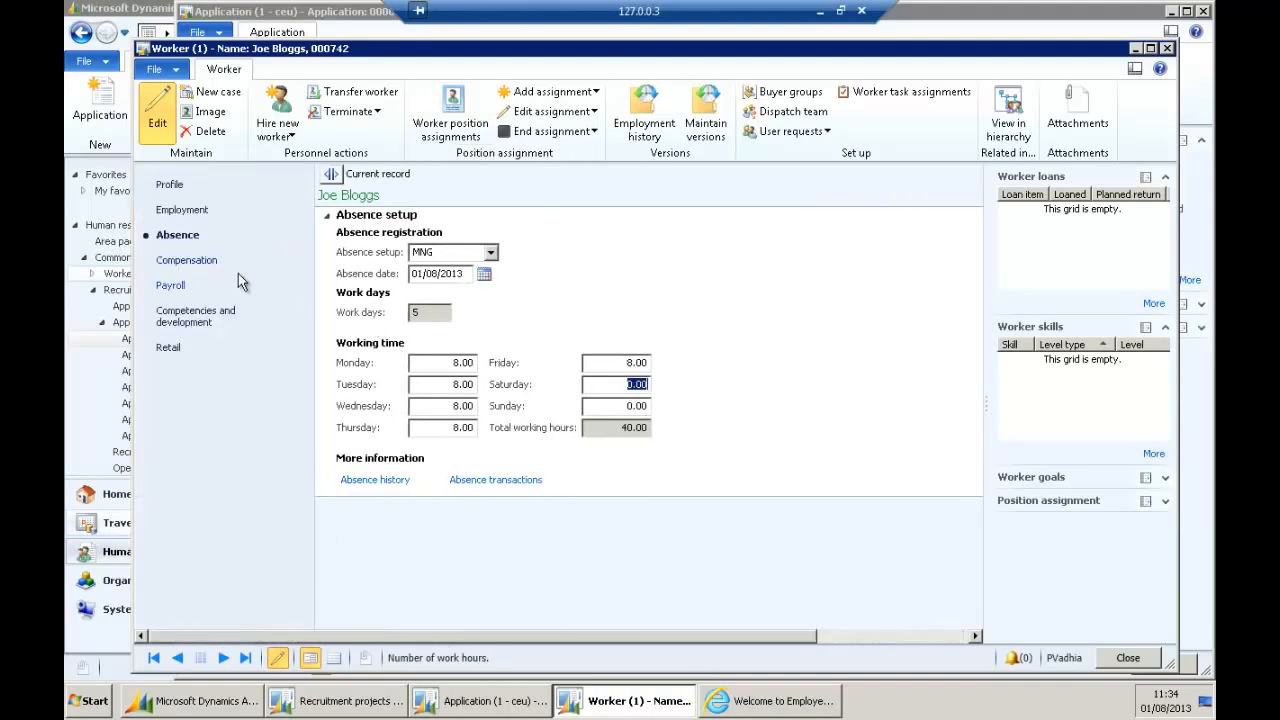
left_click(200, 261)
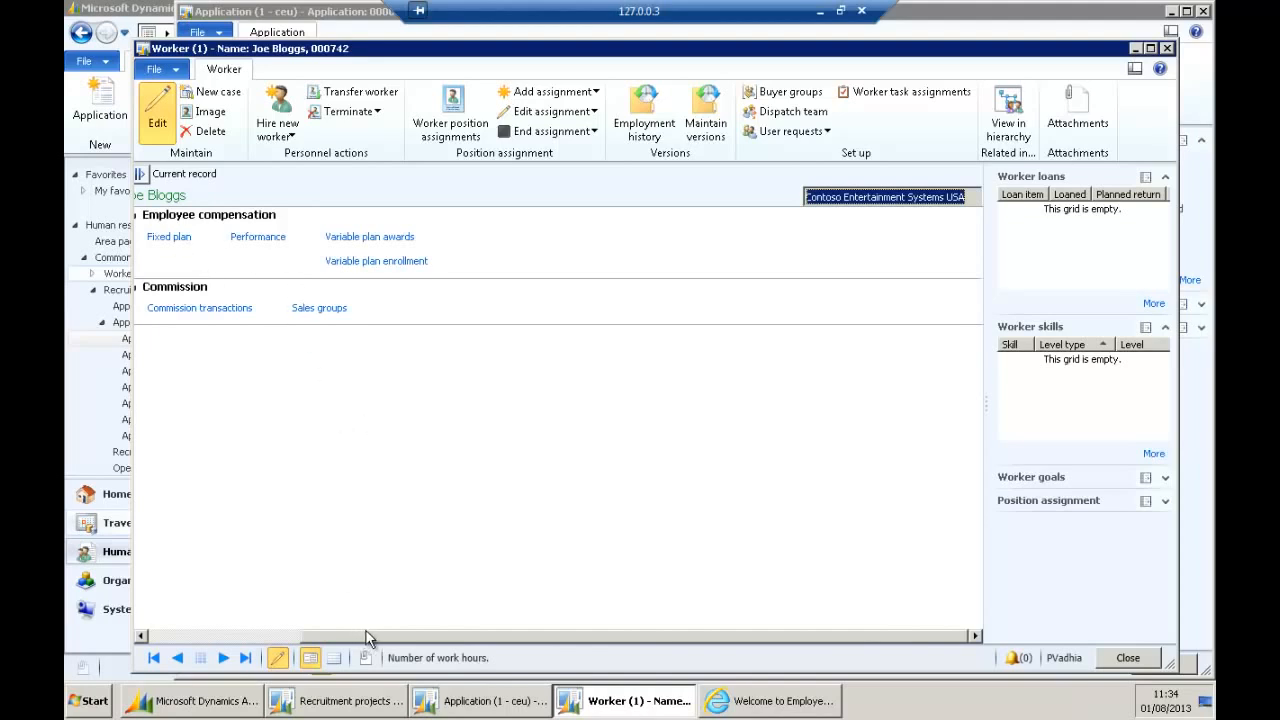
left_click_drag(367, 636, 190, 630)
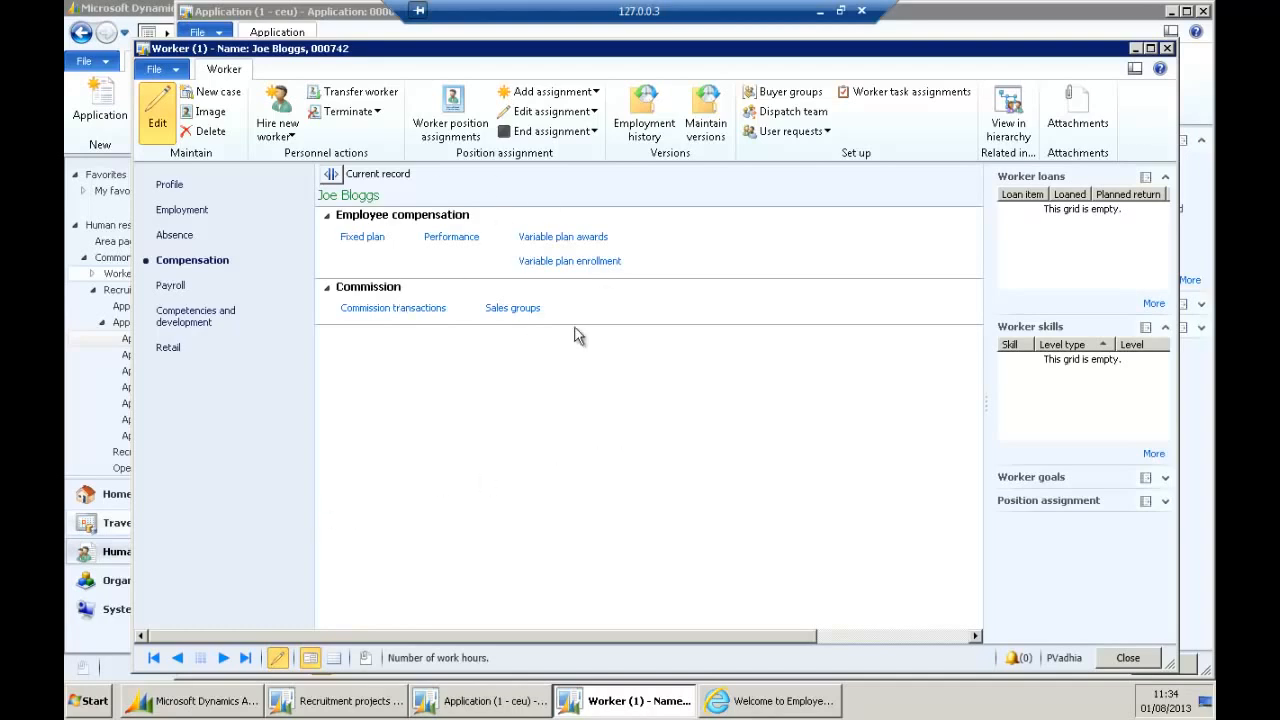
Go to the worker's Payroll details and open their Wage lines.
left_click(180, 287)
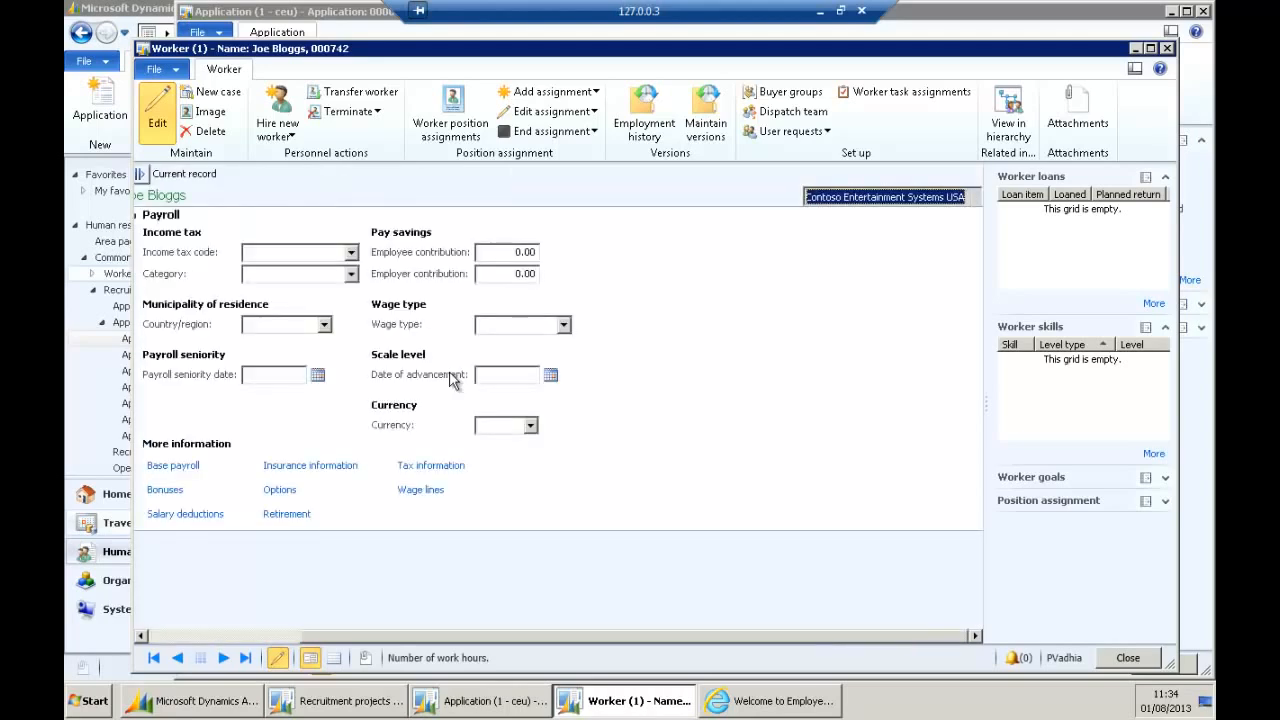
left_click_drag(346, 635, 172, 635)
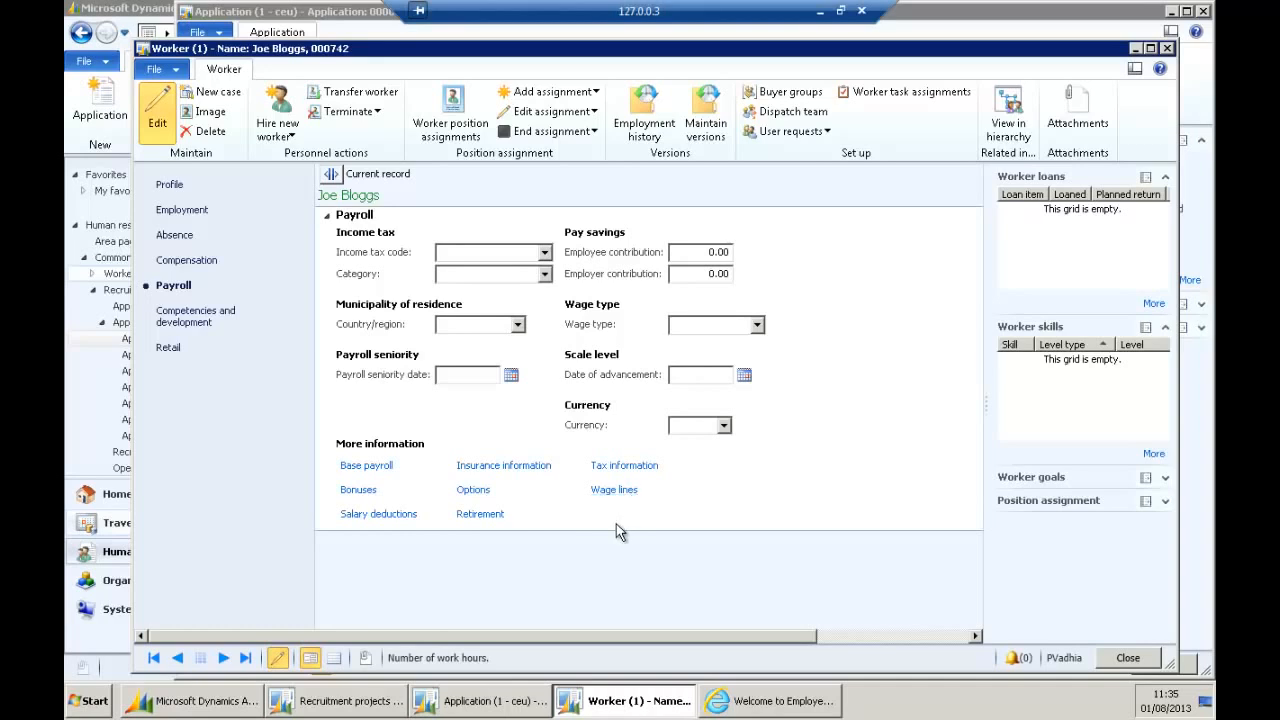
left_click(620, 492)
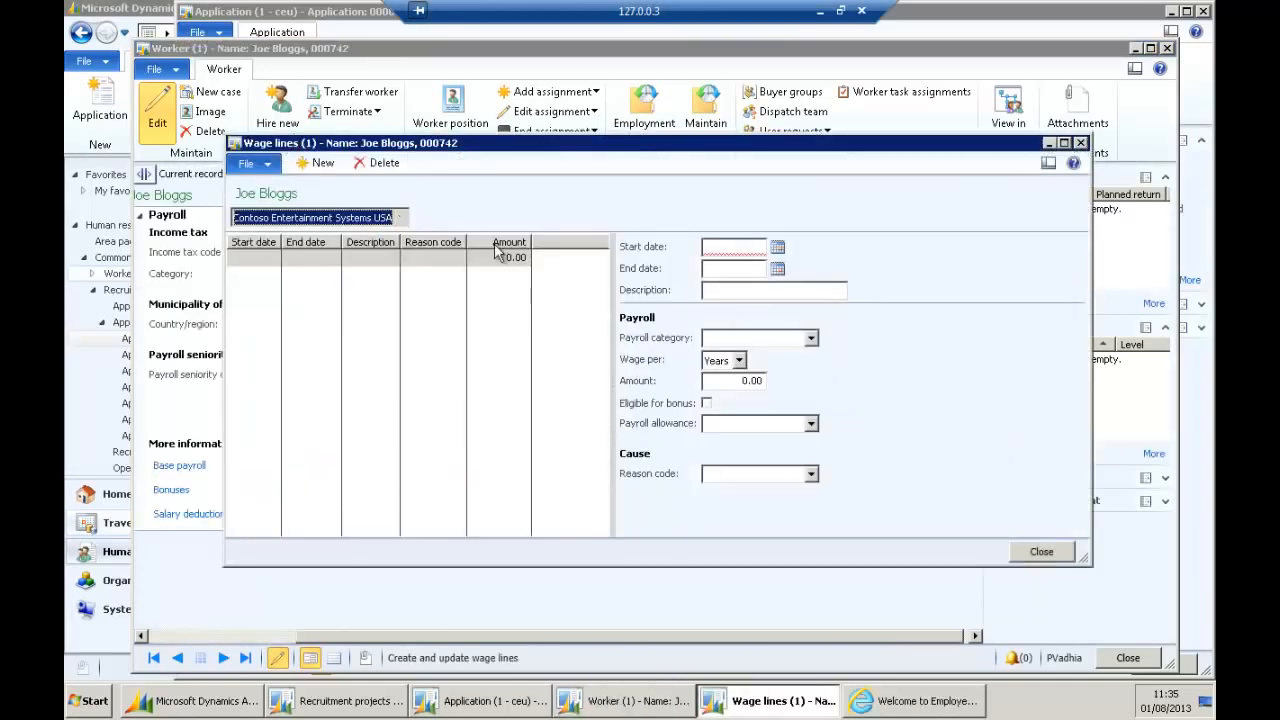
Add a wage line starting today with payroll category Salaried 1-cec and amount 24,000.00.
left_click(722, 252)
type("t")
key("Tab")
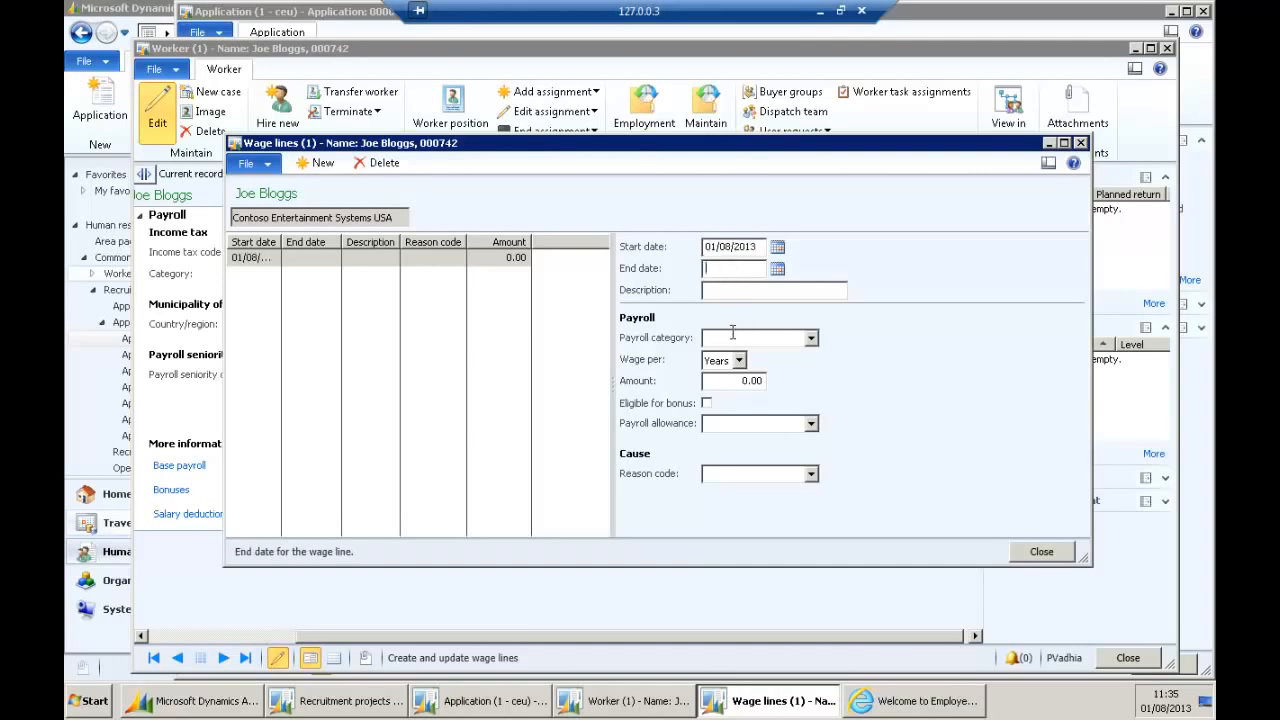
left_click(812, 341)
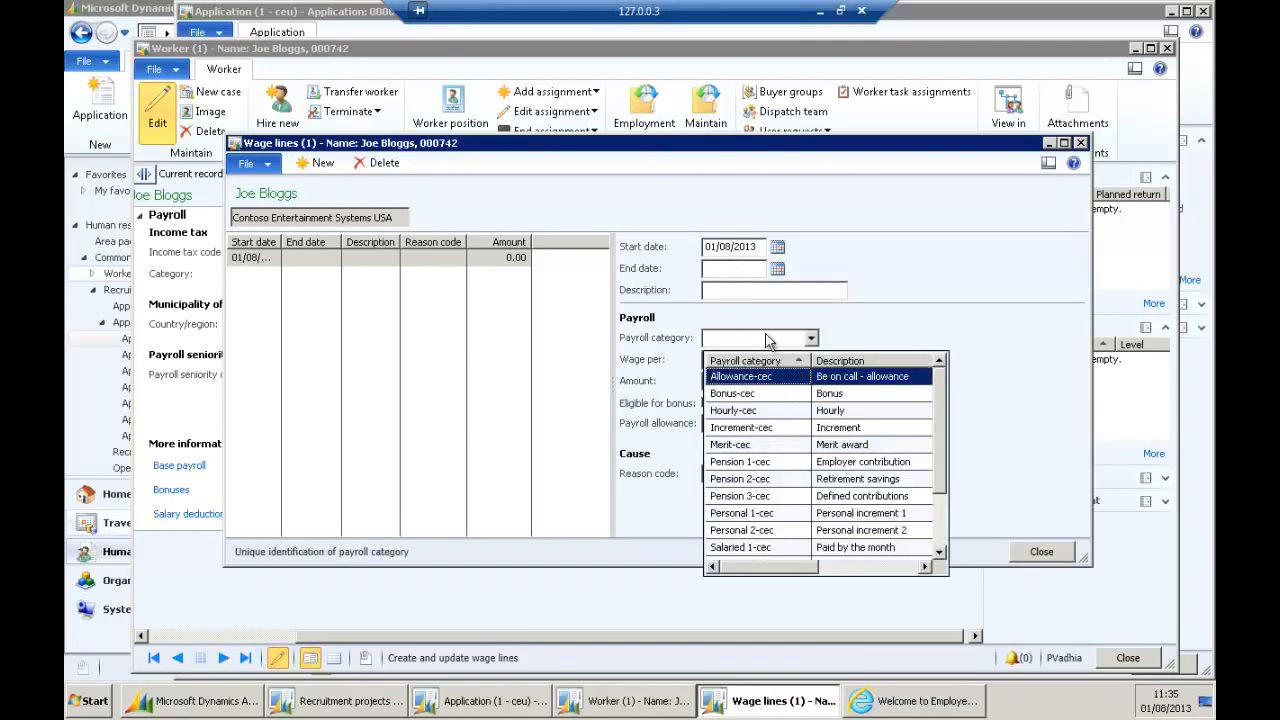
left_click(870, 548)
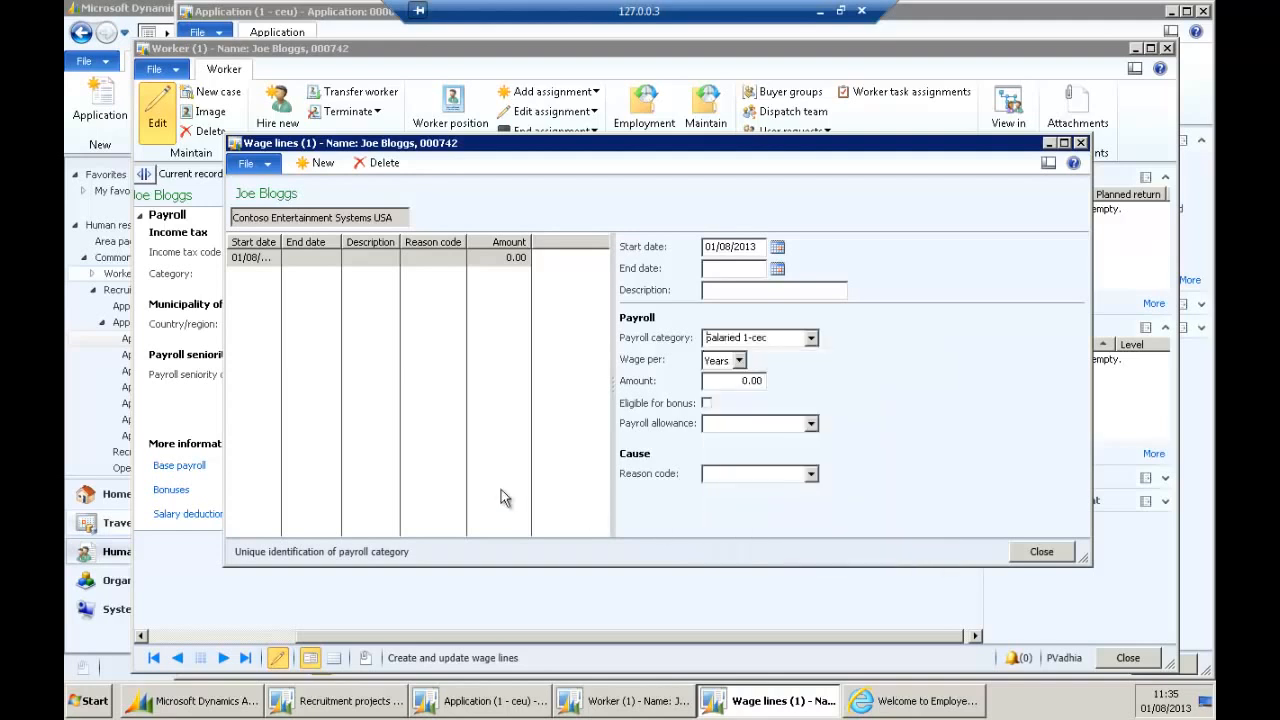
left_click(722, 380)
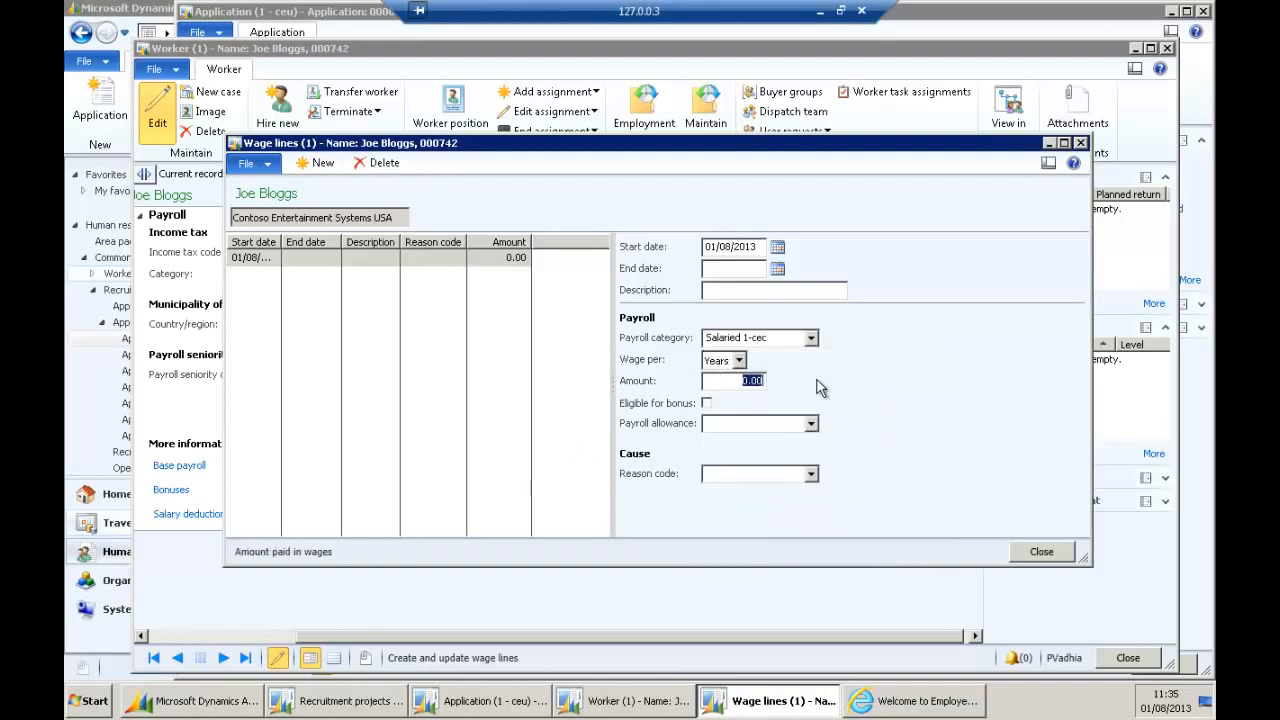
type("24000")
key("Tab")
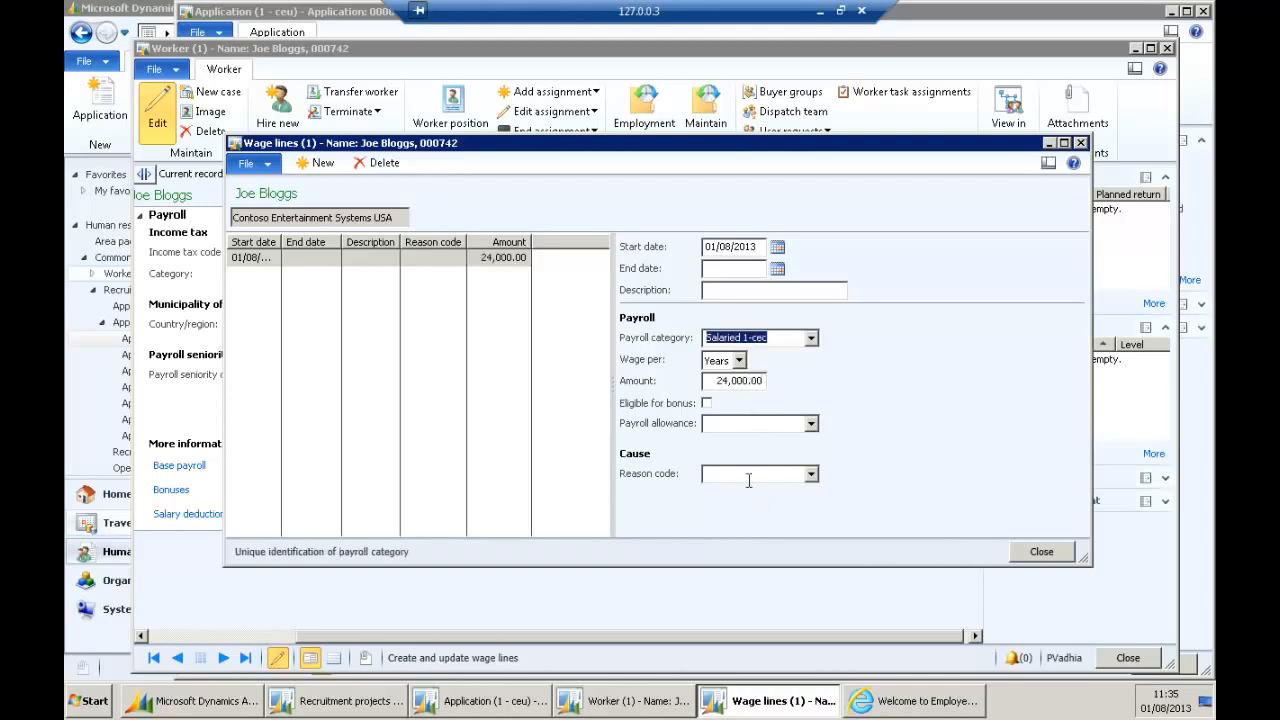
Give the wage line reason code Entry and description 'New Starter', then close Wage lines.
left_click(790, 474)
left_click(811, 474)
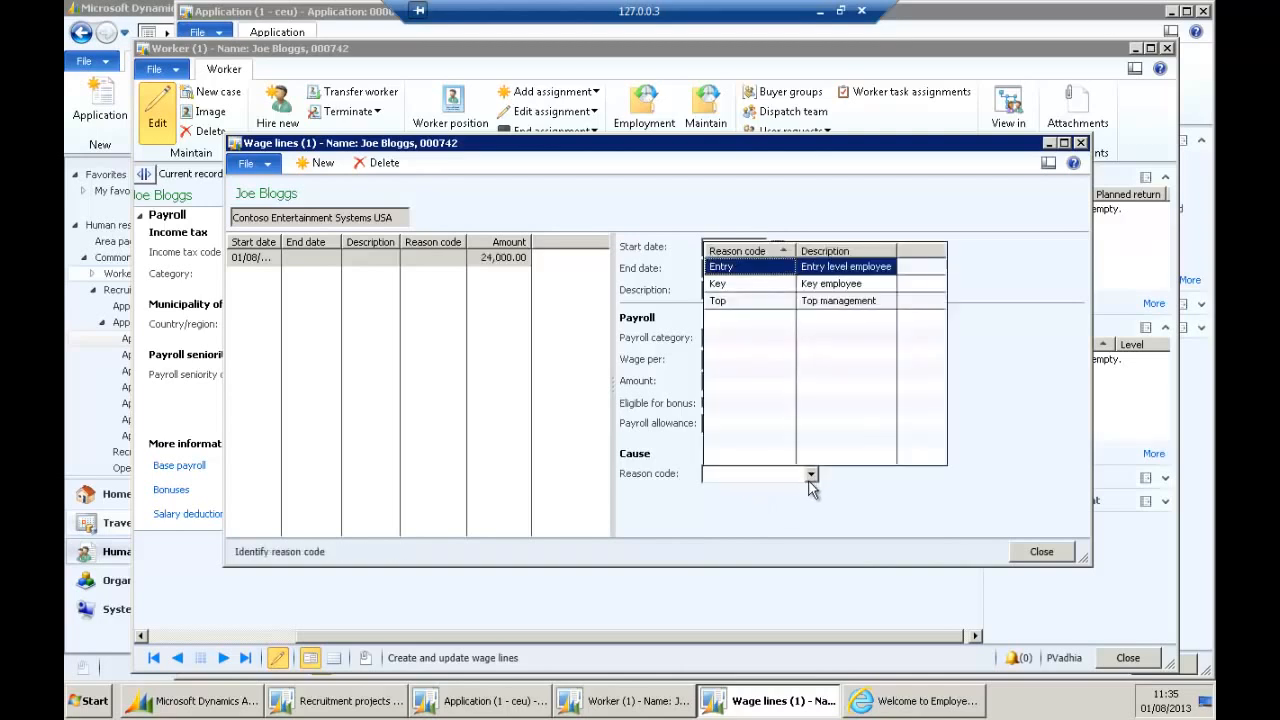
left_click(848, 275)
left_click(718, 426)
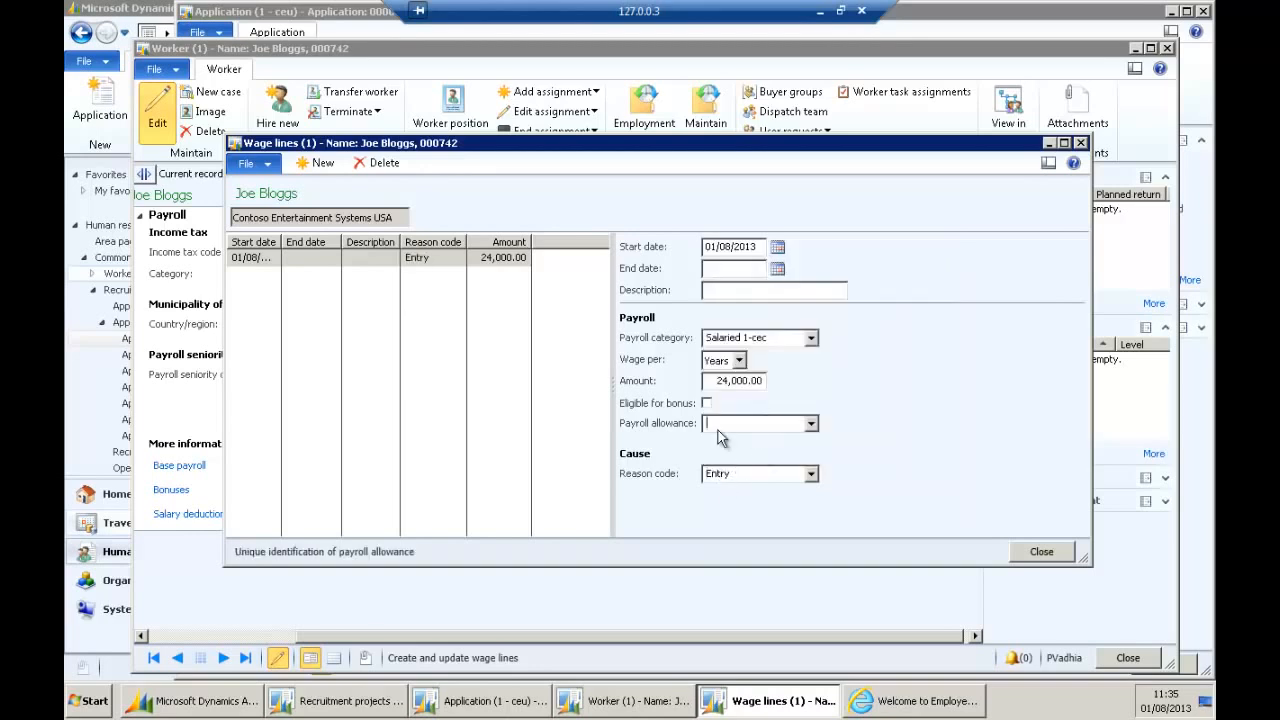
left_click(791, 292)
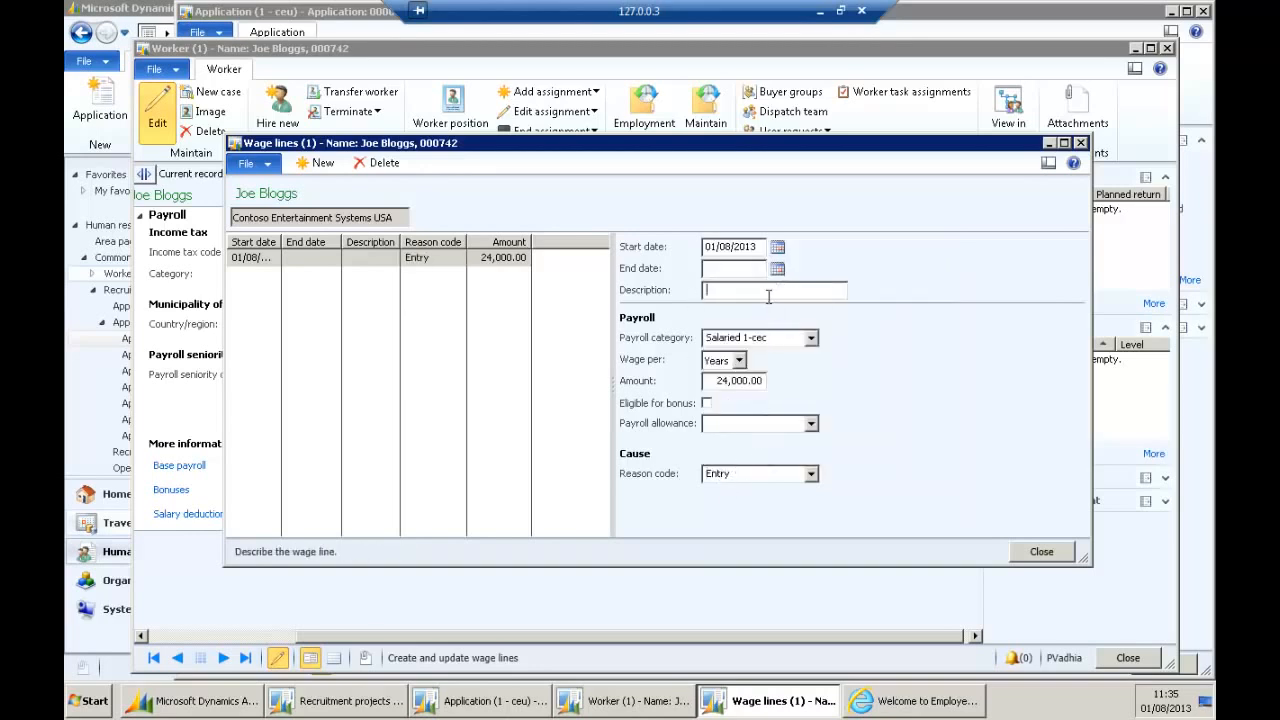
type("New Starter")
key("Tab")
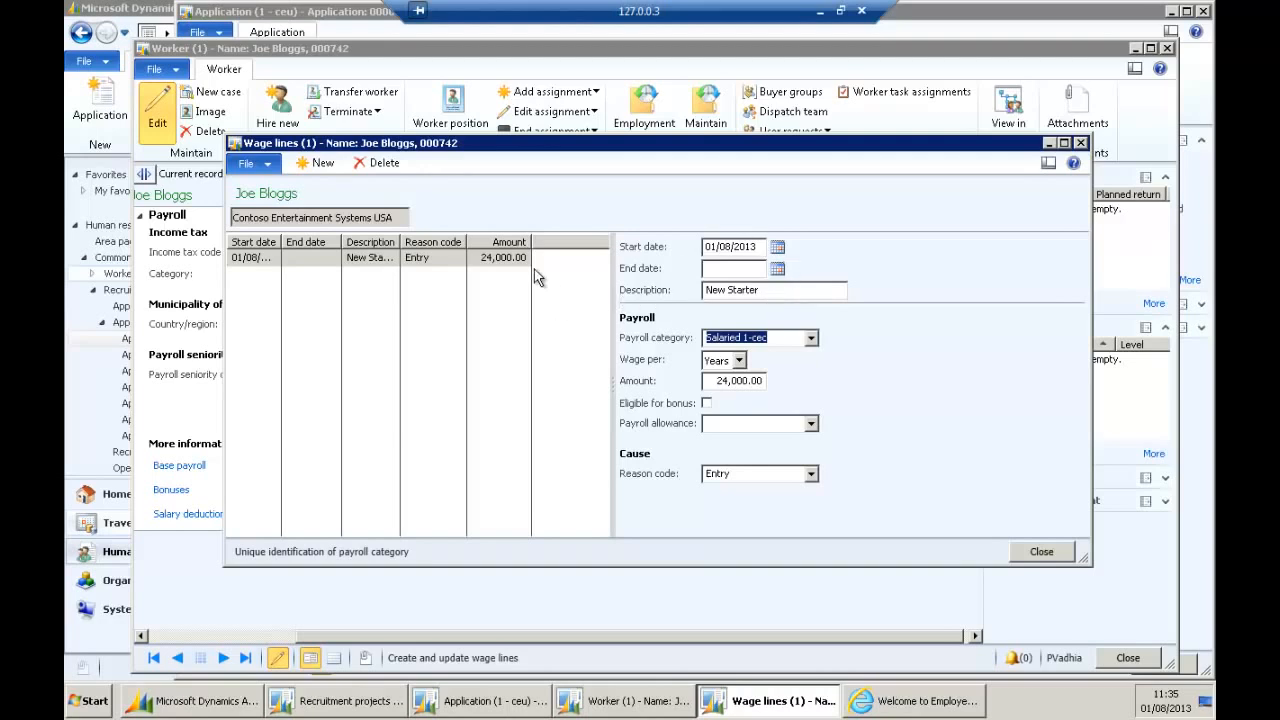
left_click(777, 291)
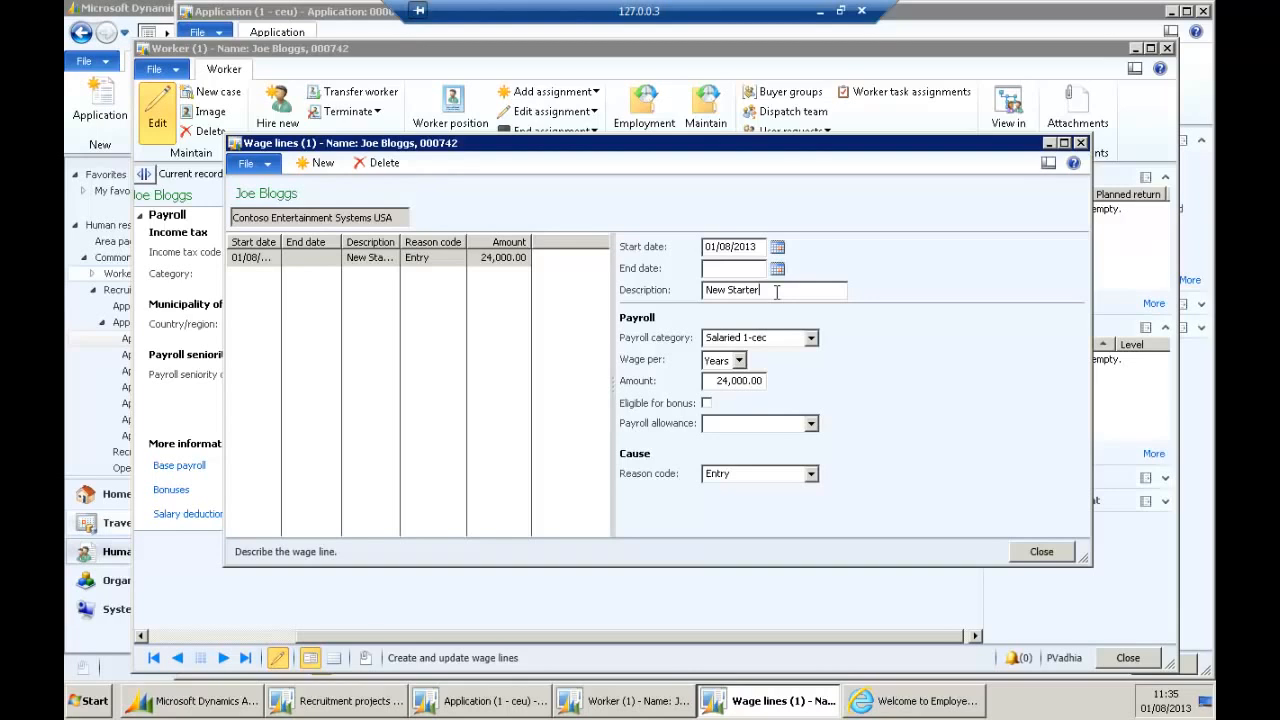
left_click(1040, 552)
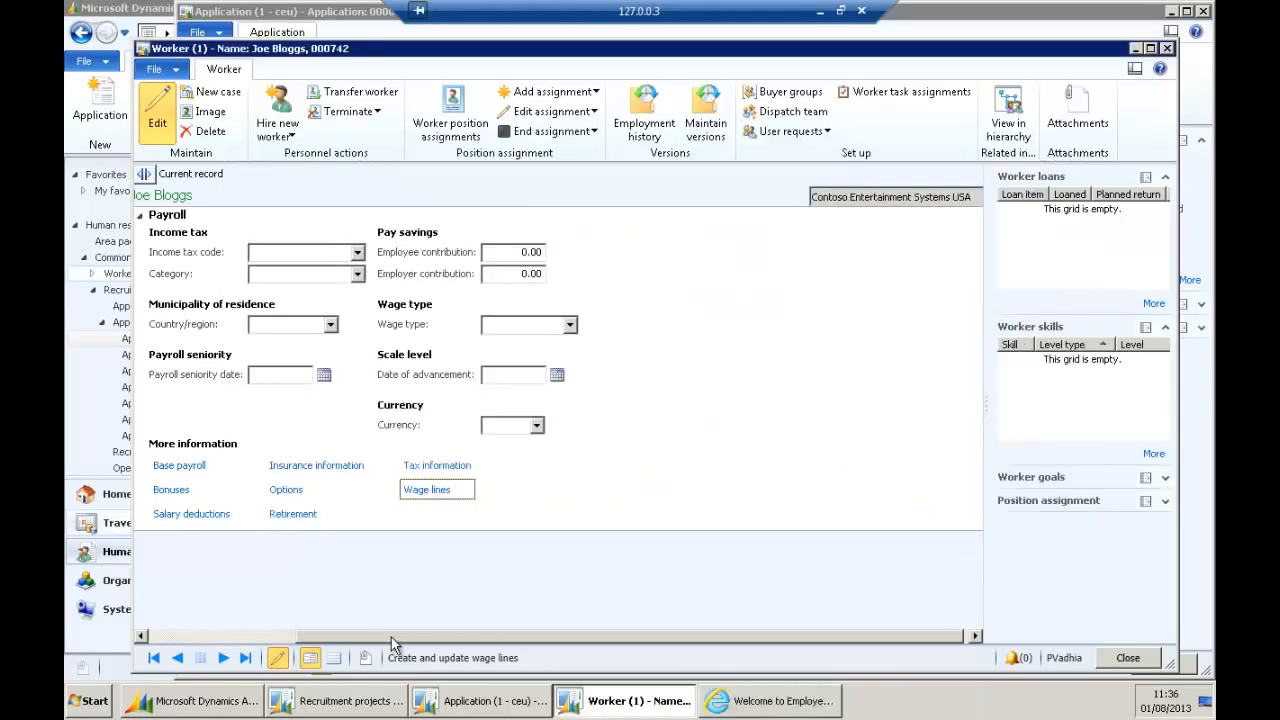
left_click_drag(389, 635, 236, 620)
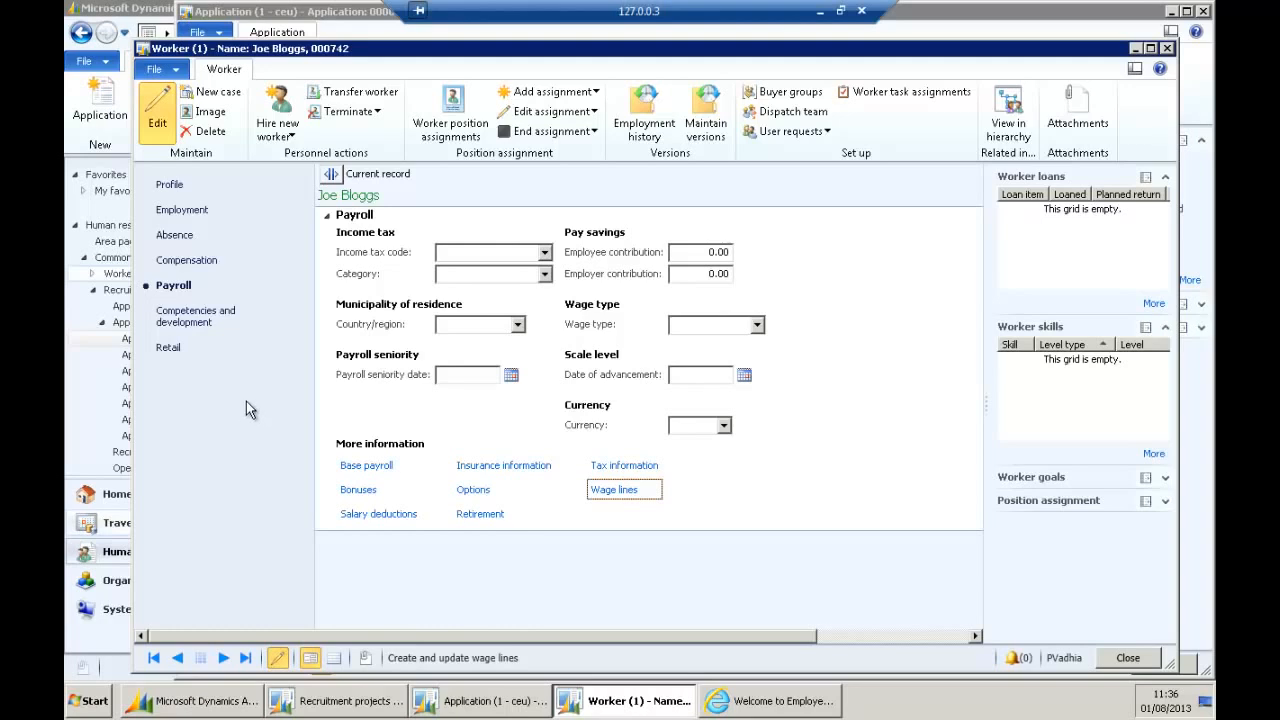
Go to Competencies and development and open the worker's Certificates.
left_click(199, 322)
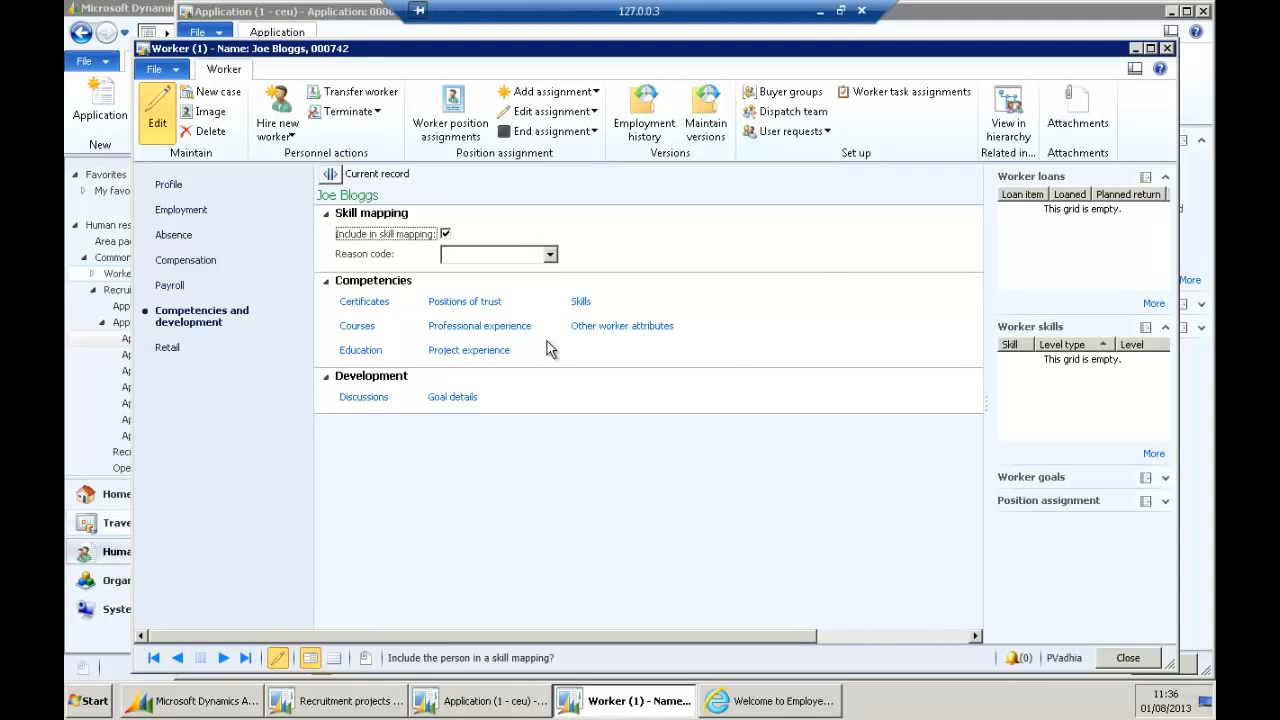
left_click(364, 304)
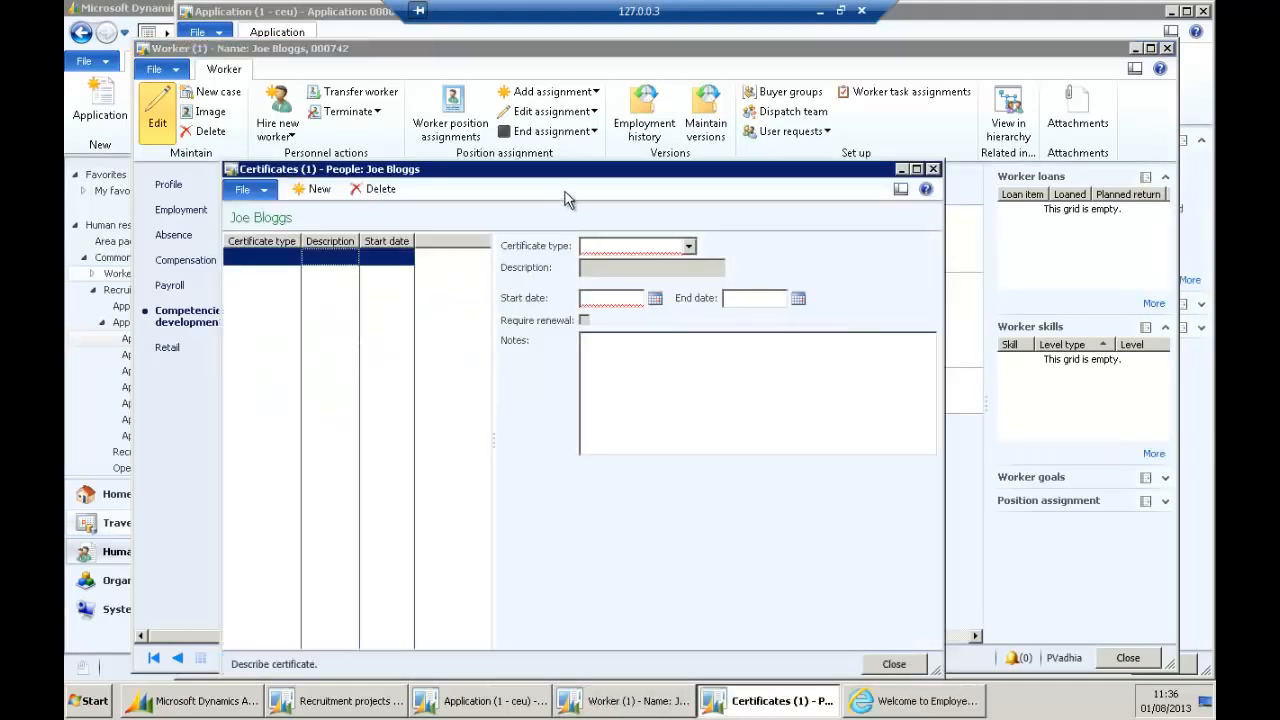
Add a Driver License certificate with start date 01/01/1995 and end date 01/01/2015.
left_click(689, 203)
left_click(725, 342)
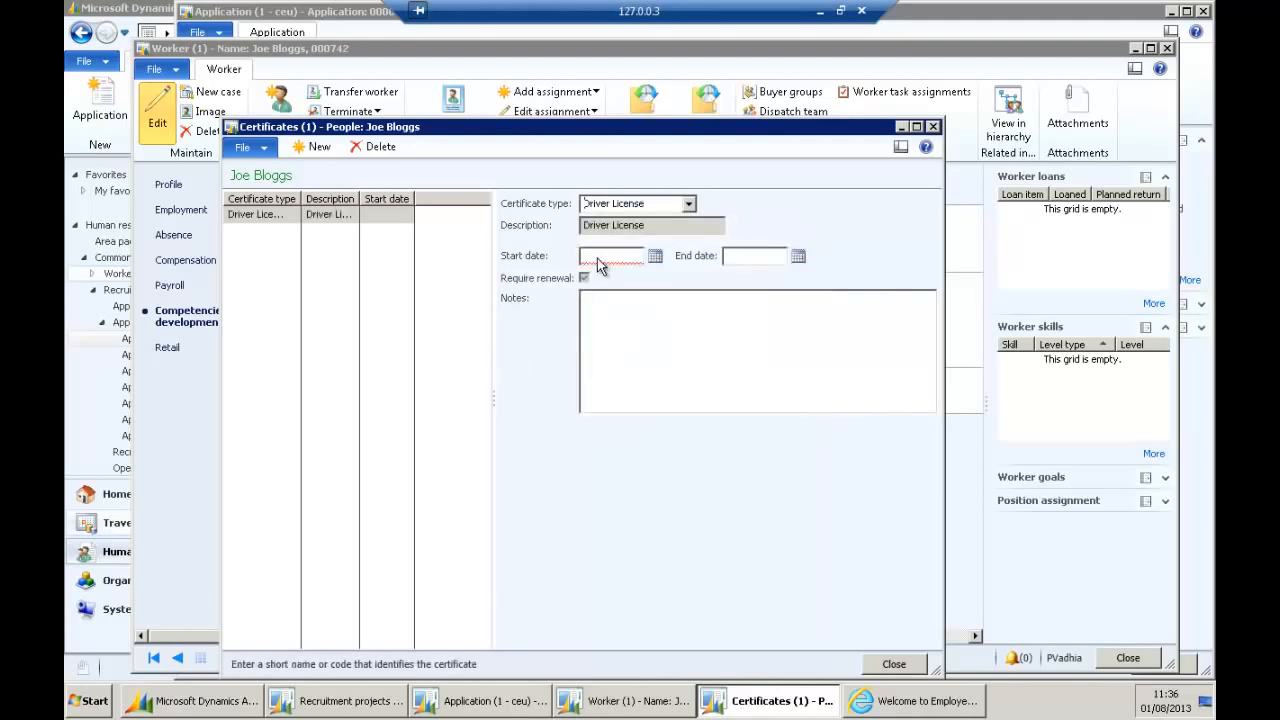
left_click(655, 256)
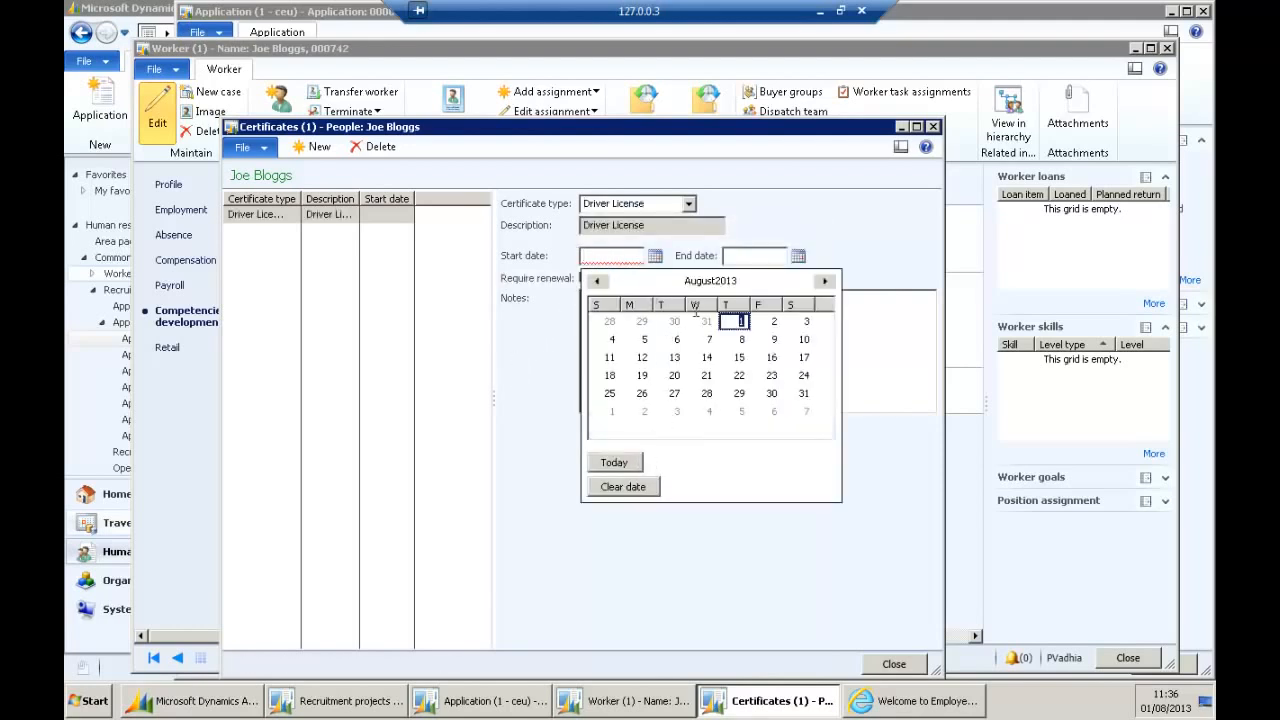
left_click(631, 256)
type("1/1")
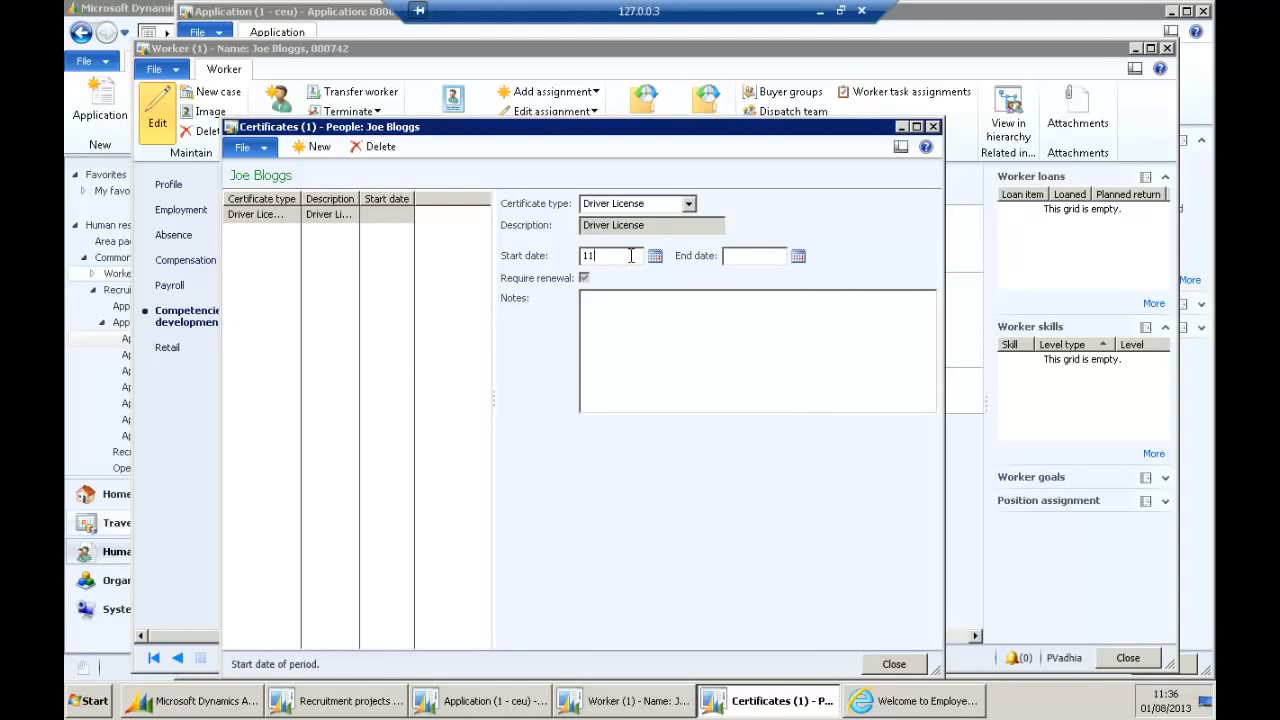
type("995")
key("Tab")
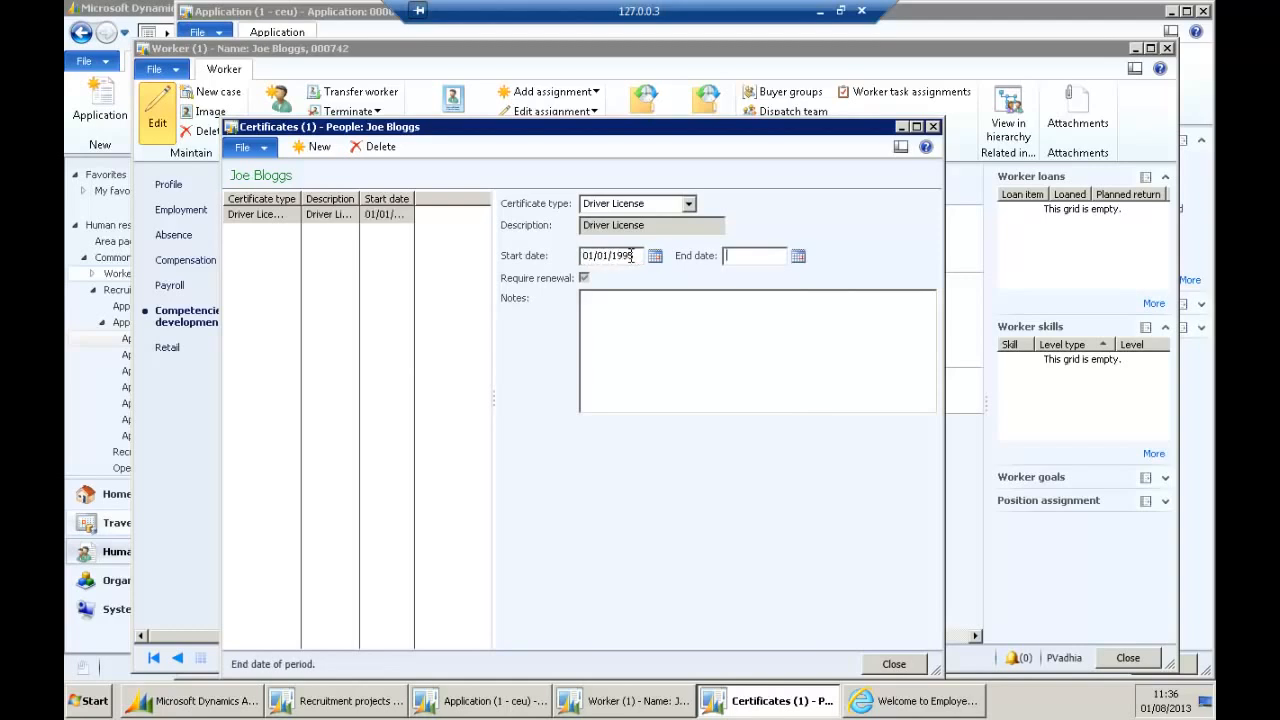
type("1/1/2015")
key("Tab")
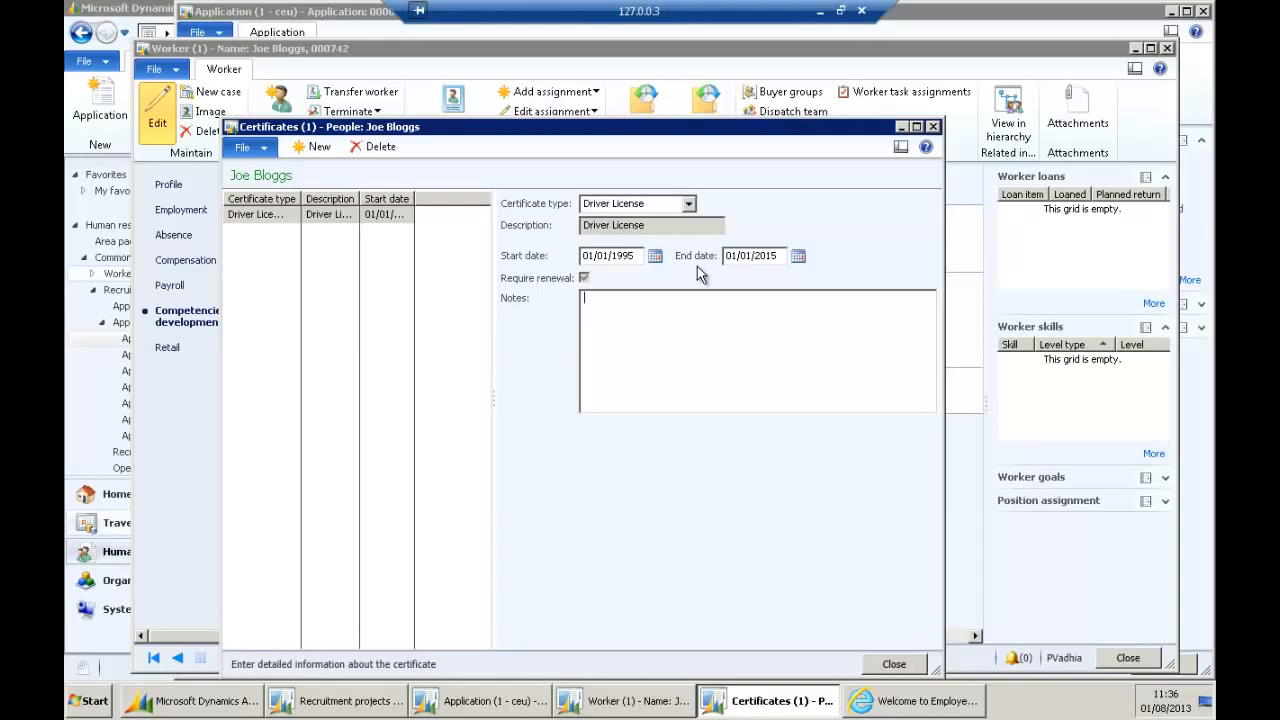
left_click_drag(722, 130, 744, 90)
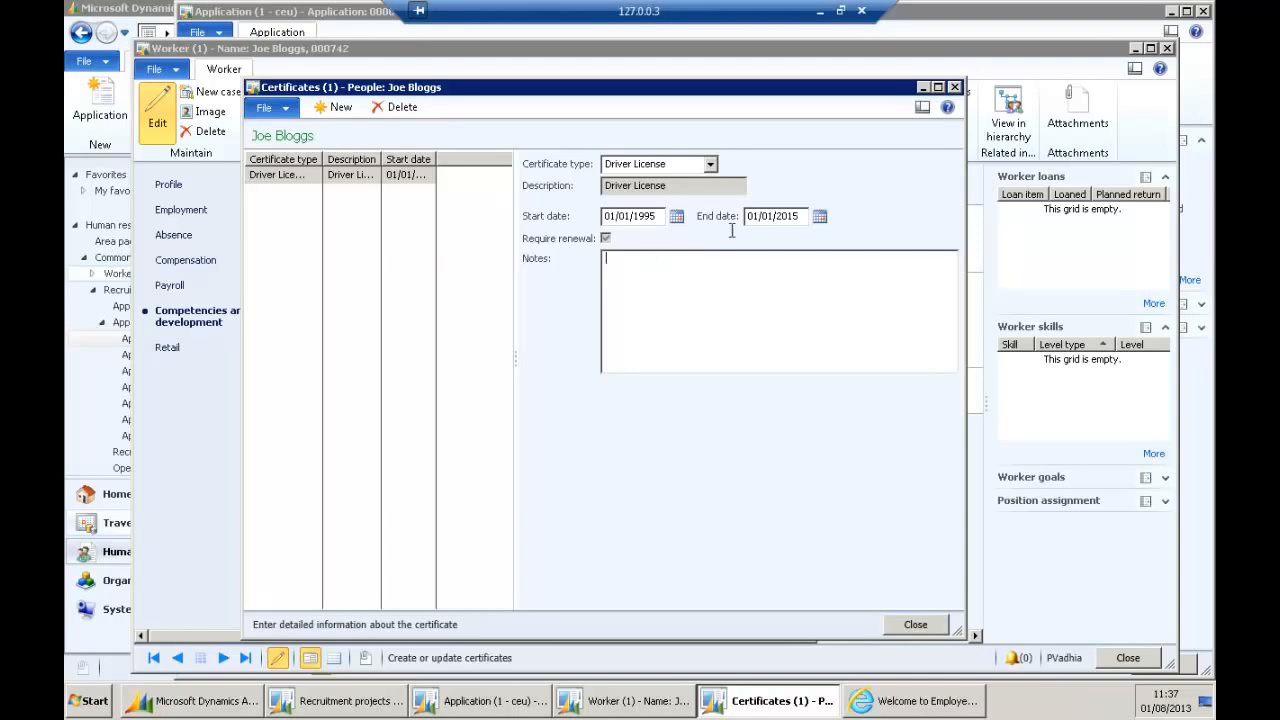
Draft an alert 2 weeks before the certificate end date, with a license-expiring renewal message.
right_click(770, 214)
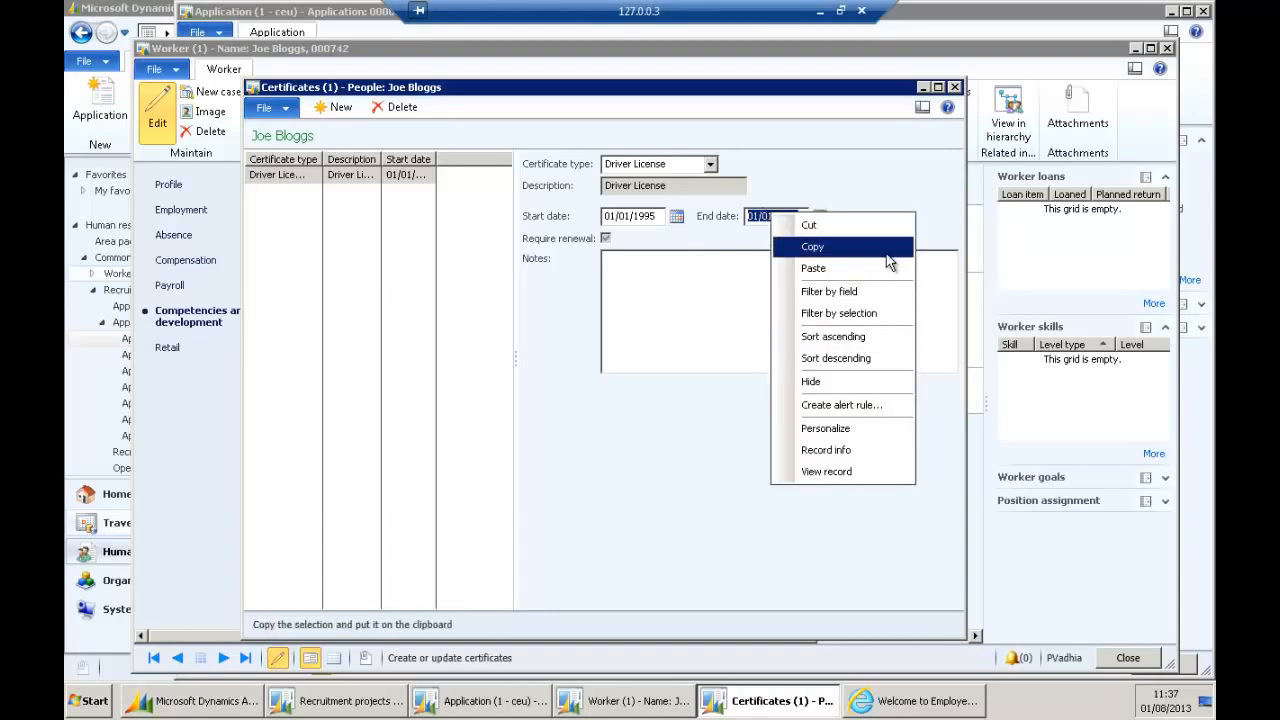
left_click(876, 405)
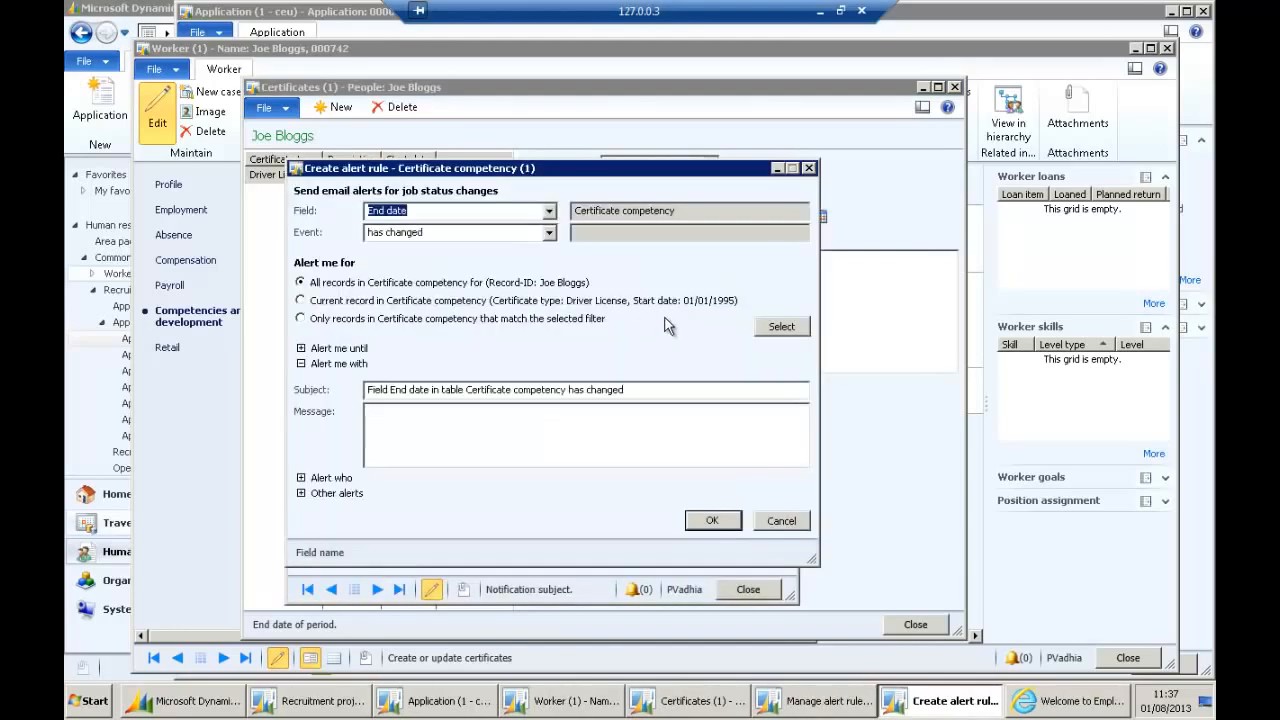
left_click(549, 232)
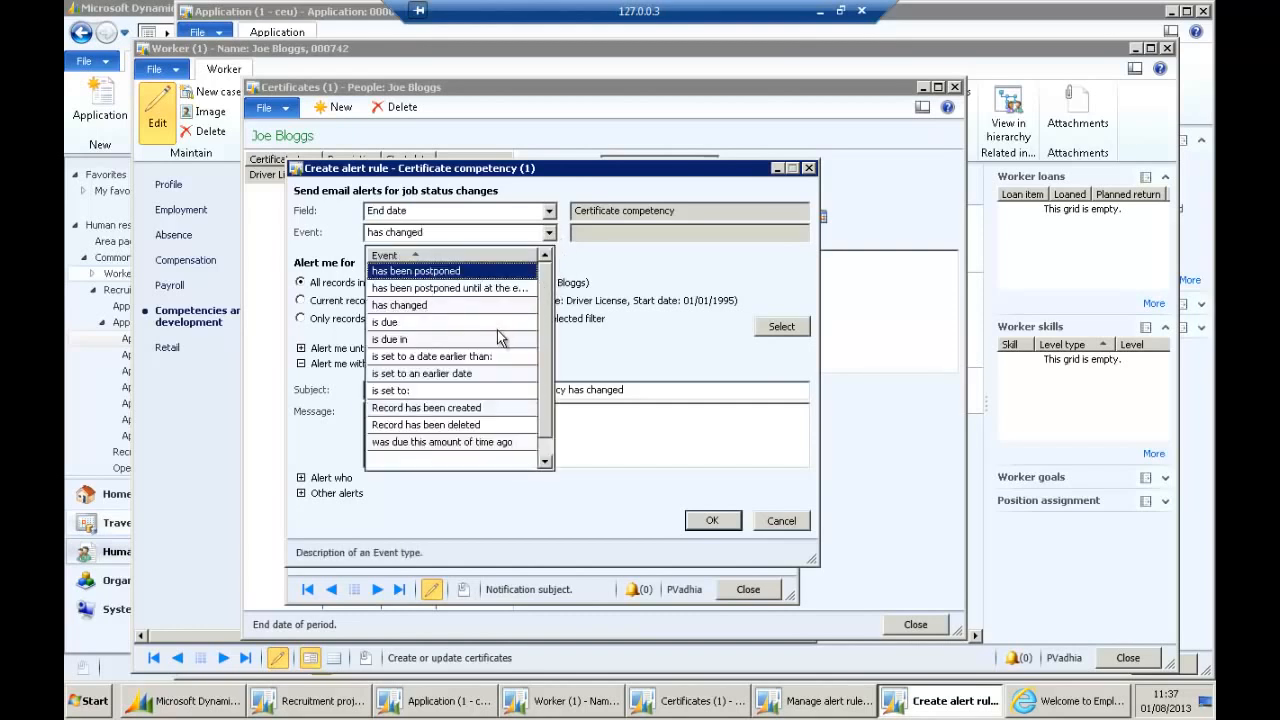
left_click(497, 324)
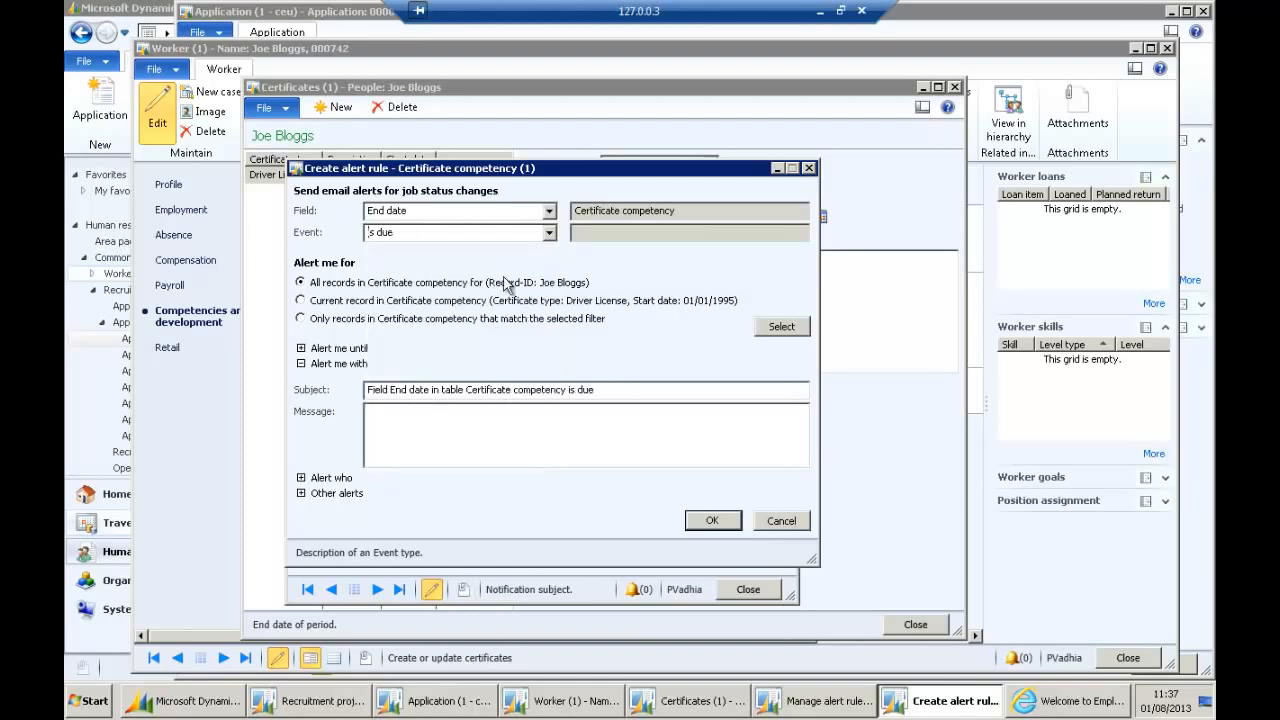
left_click(549, 232)
left_click(476, 344)
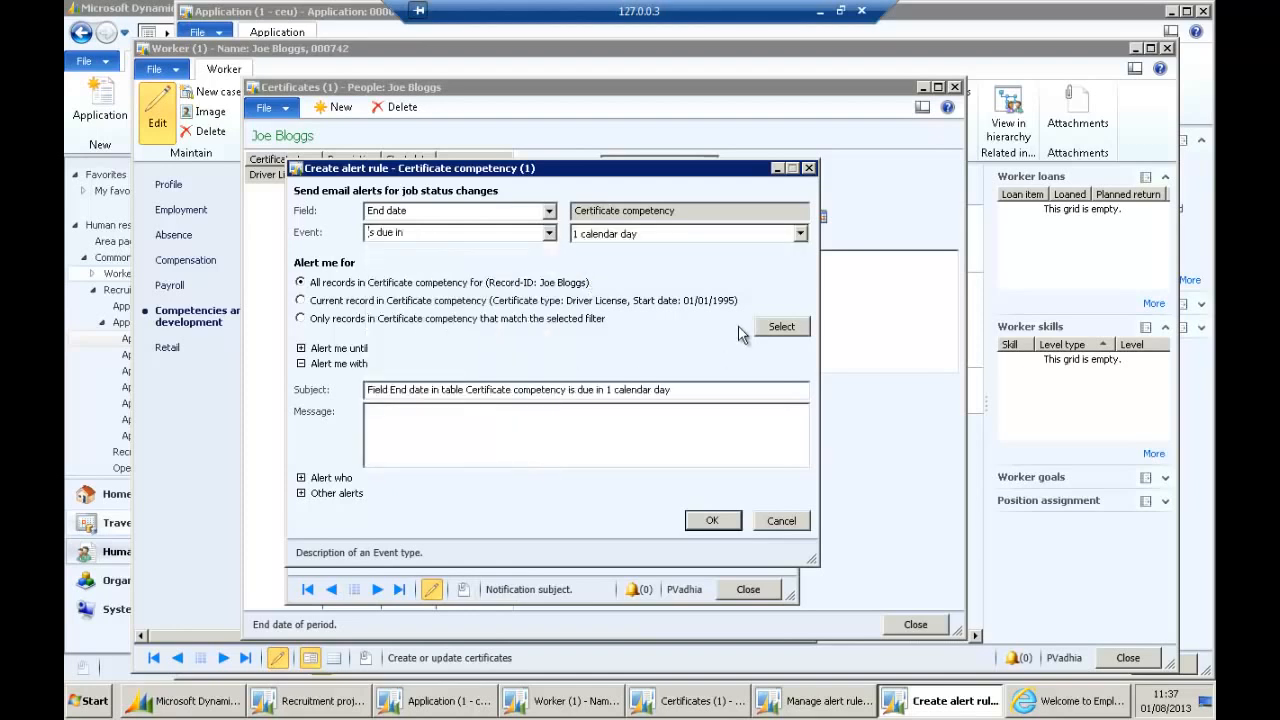
left_click(800, 233)
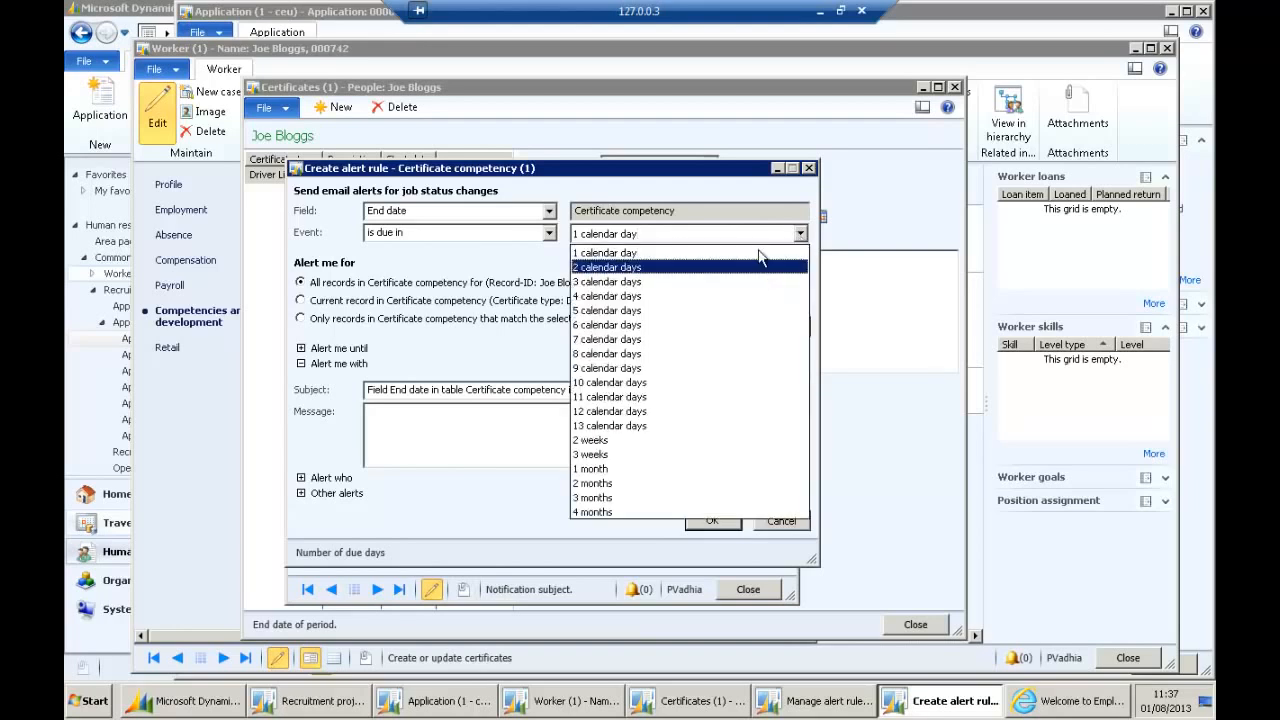
left_click(626, 440)
left_click(601, 437)
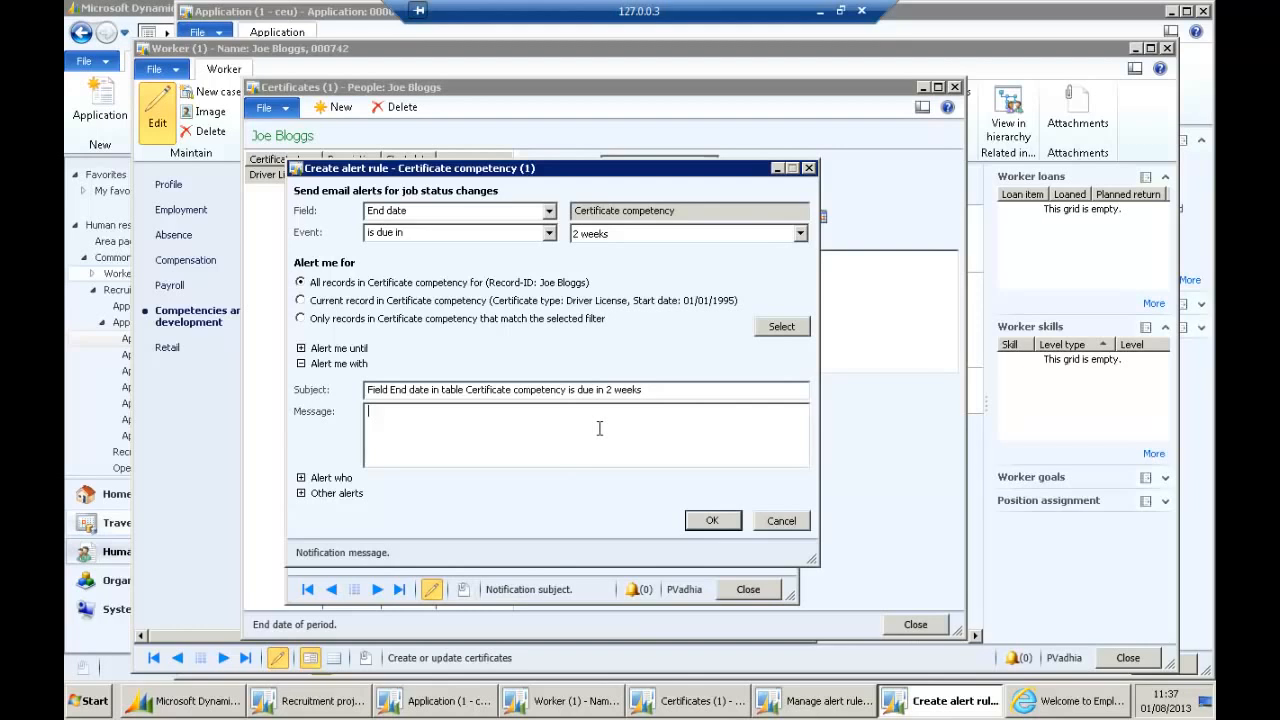
type("BloggDrivers")
key("BackSpace")
key("BackSpace")
key("BackSpace")
type("viers license is expiring pleas")
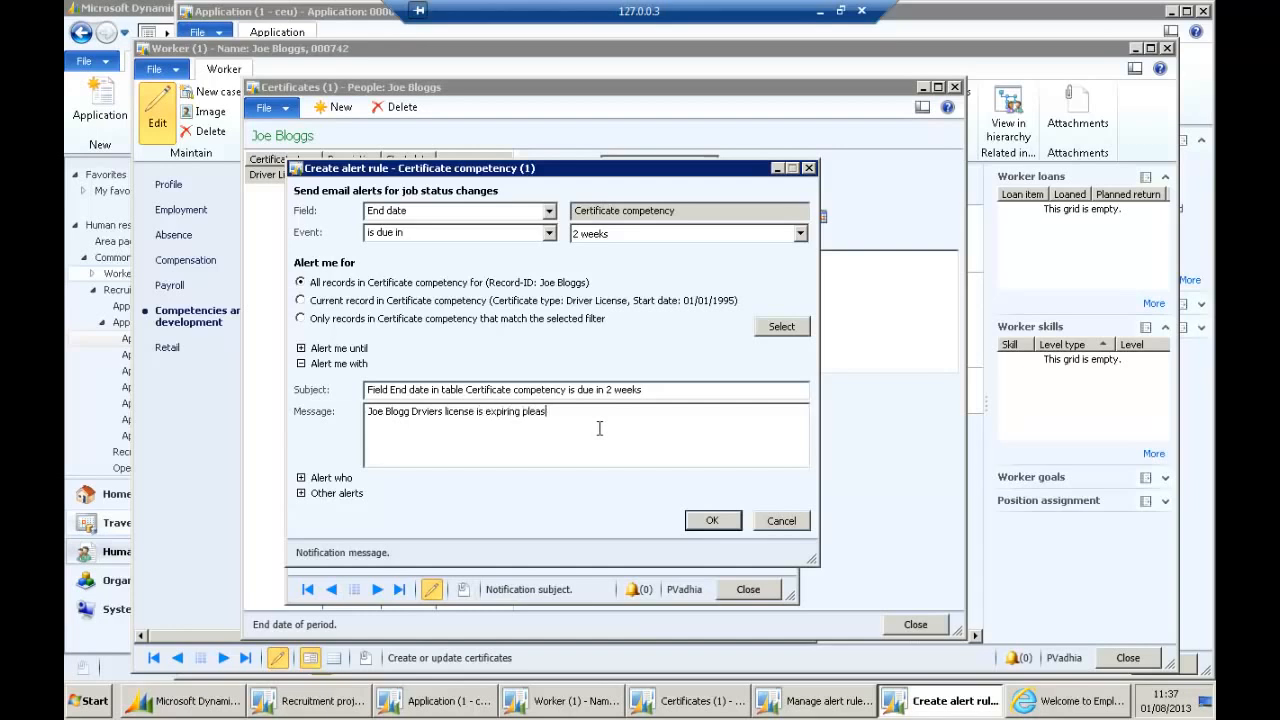
type("e notify to renew")
Add e-mail delivery to the alert, then cancel it and close the Certificates form.
left_click(301, 478)
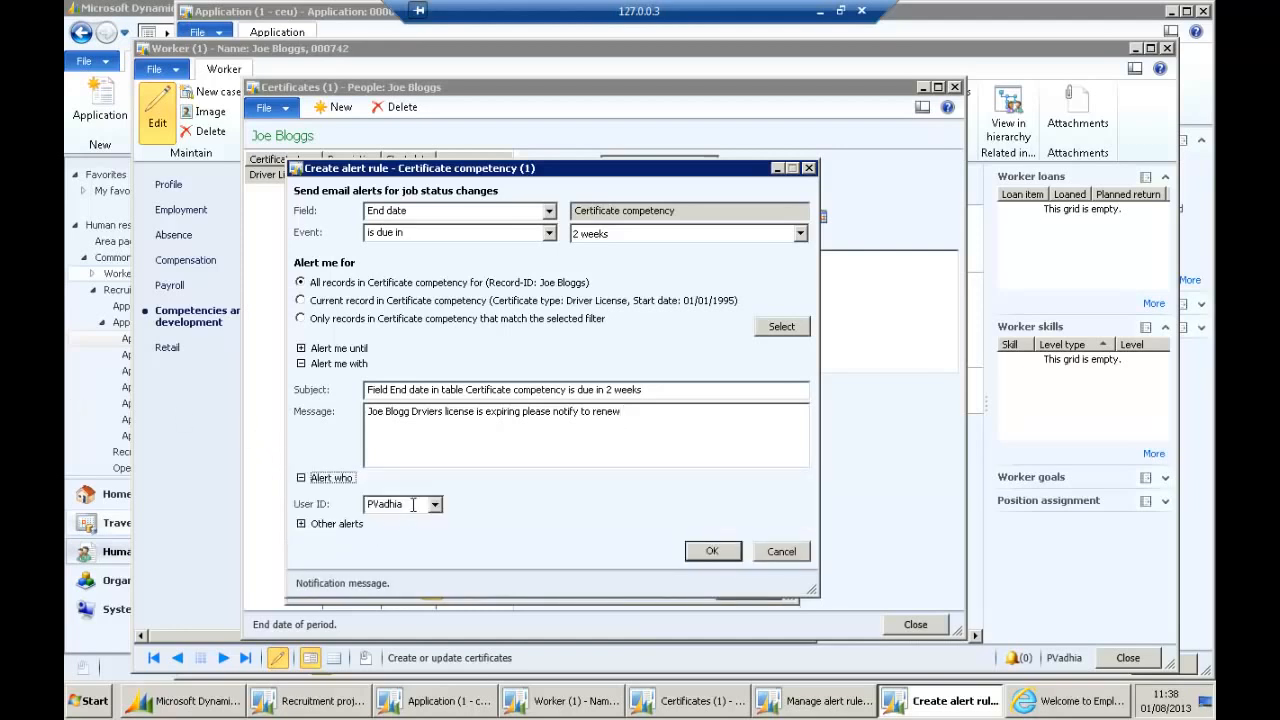
left_click(385, 503)
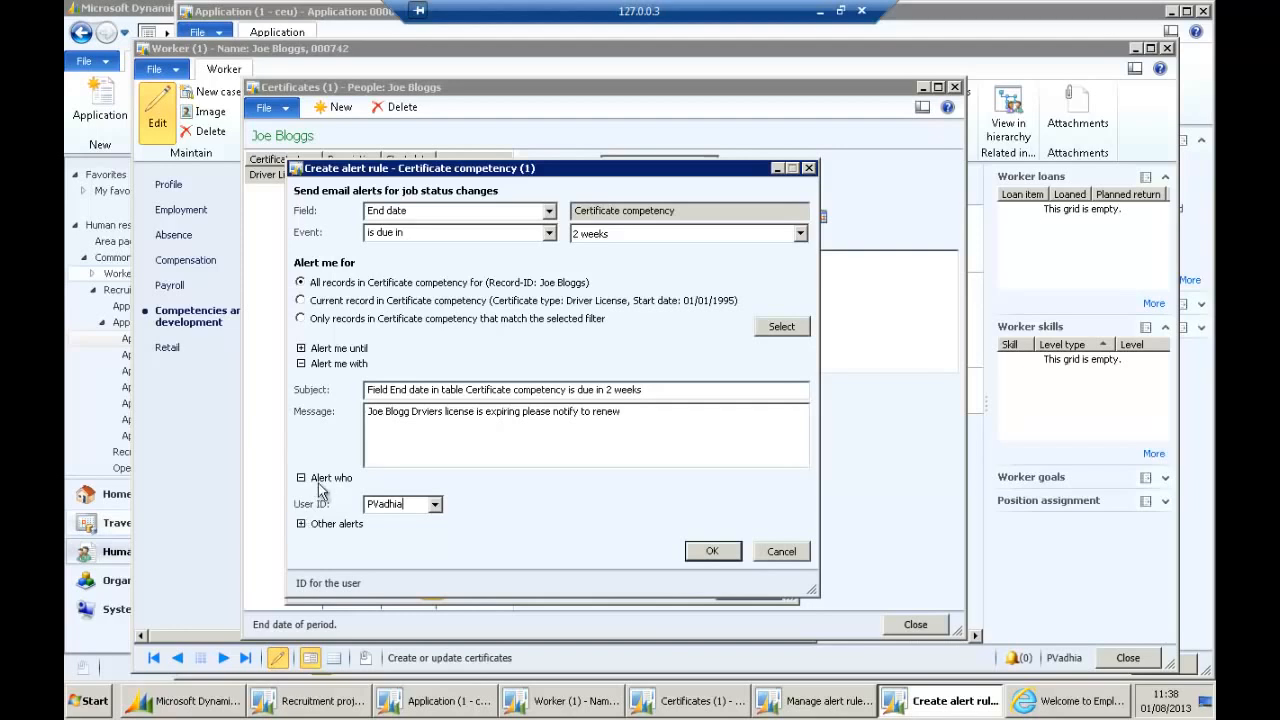
left_click(301, 525)
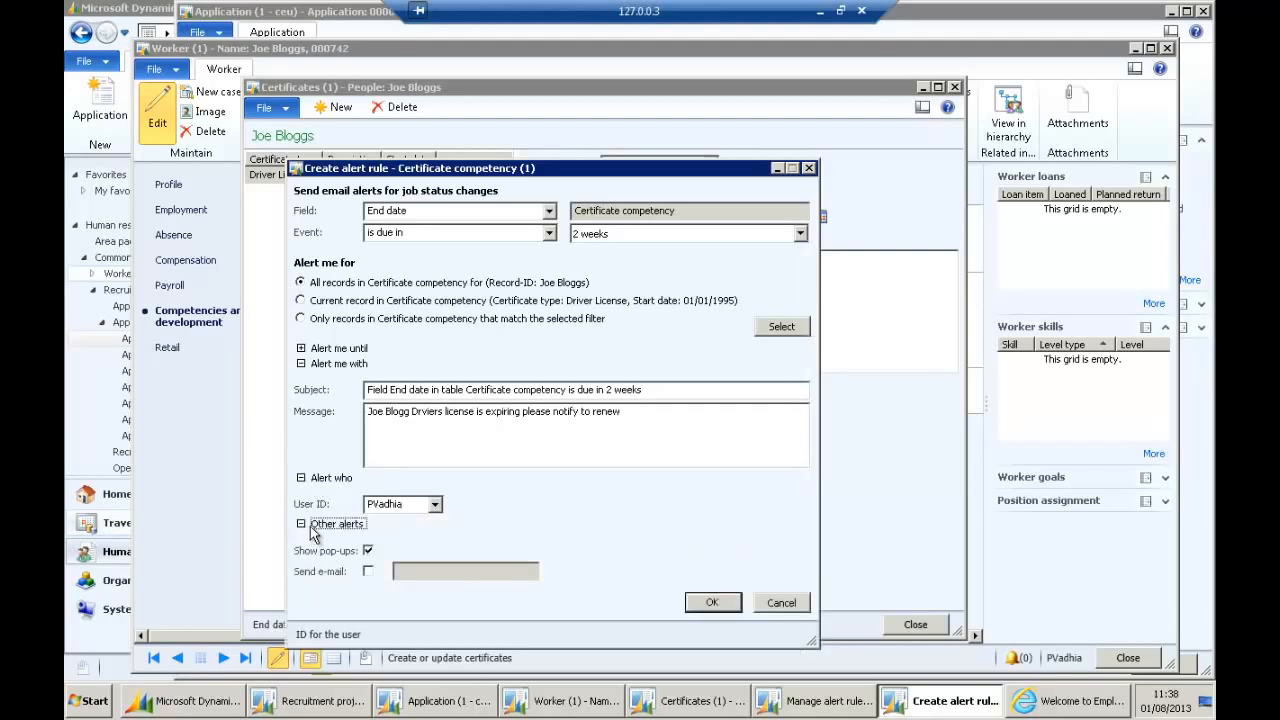
left_click(368, 572)
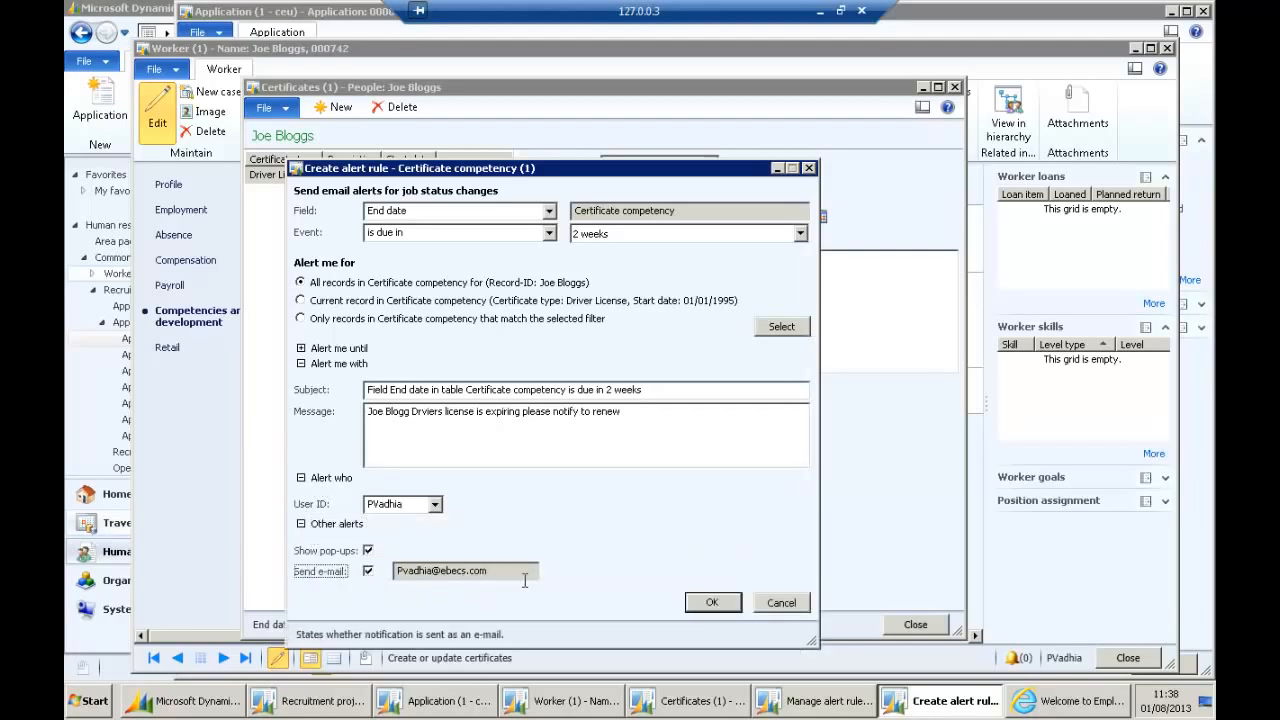
left_click(781, 603)
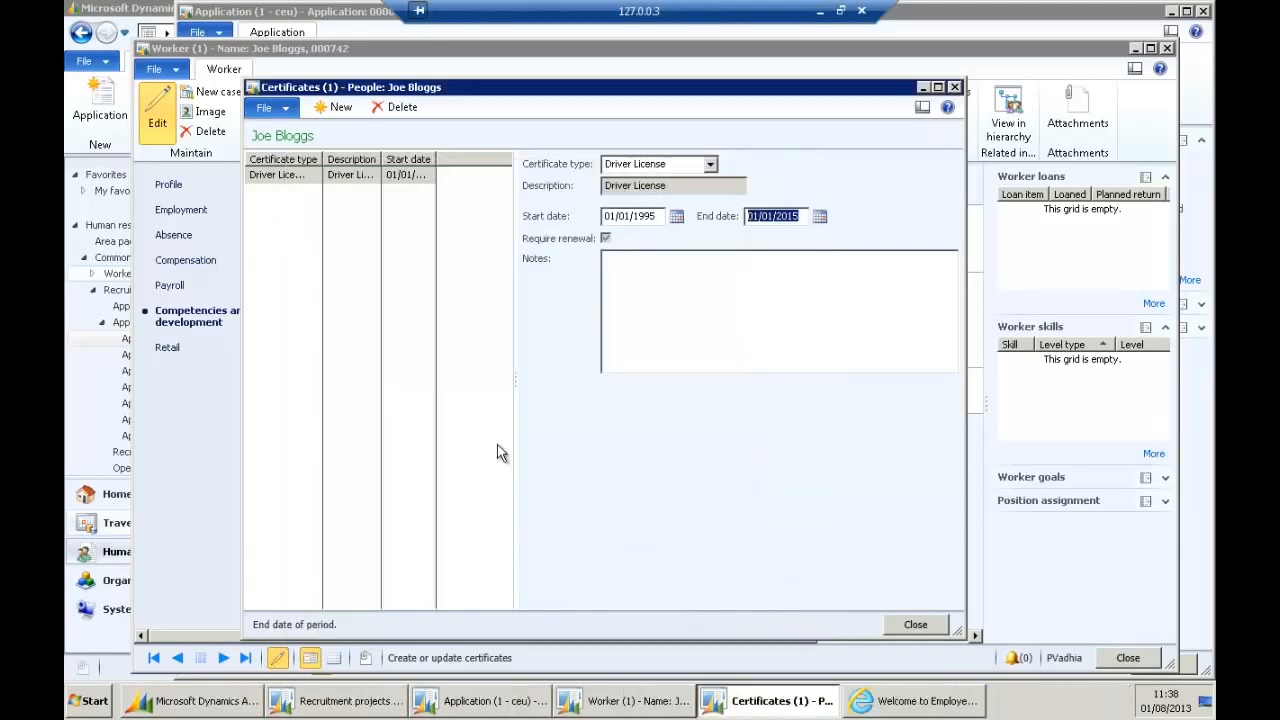
left_click(914, 625)
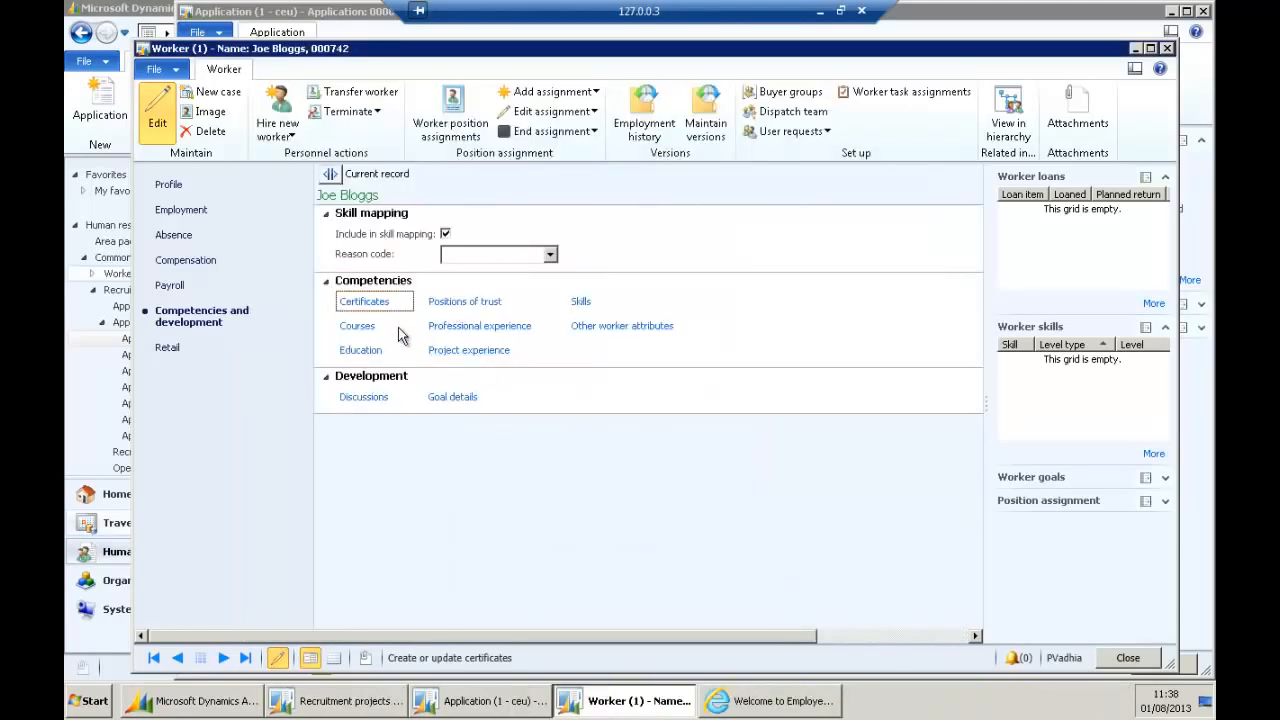
Browse the available skills in the worker's Skills form and review the full skill records.
left_click(581, 303)
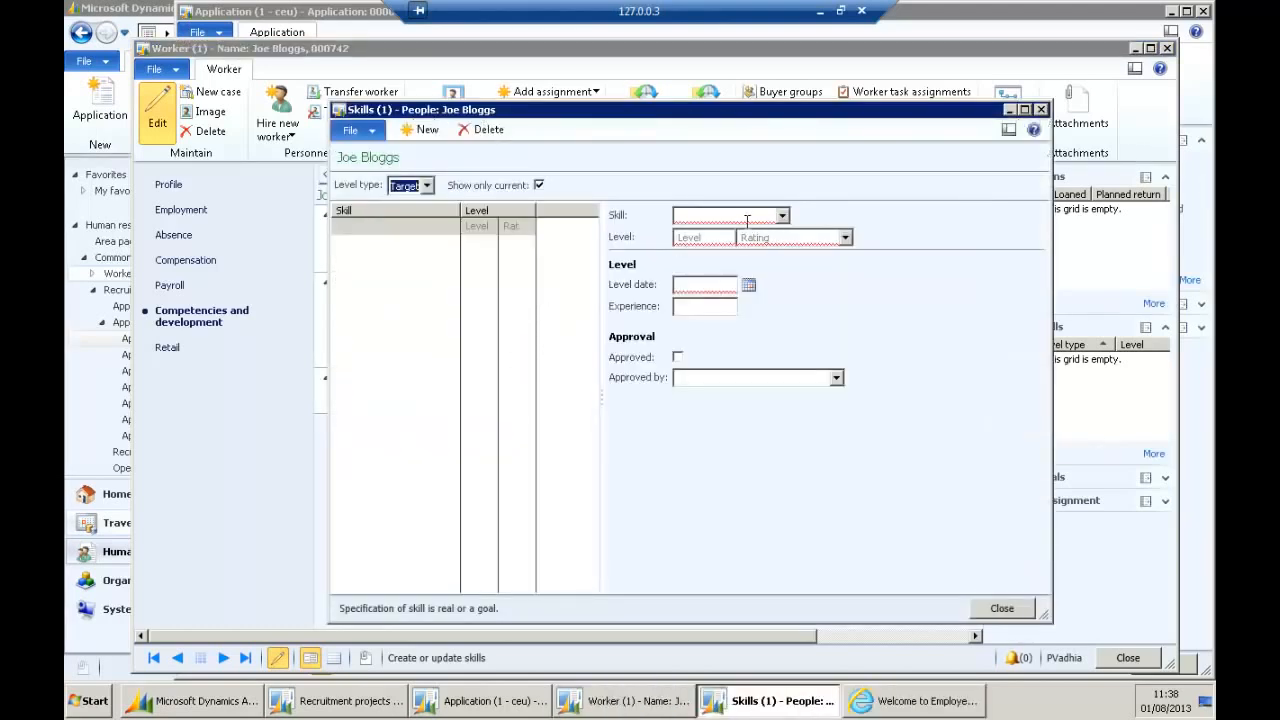
left_click(783, 215)
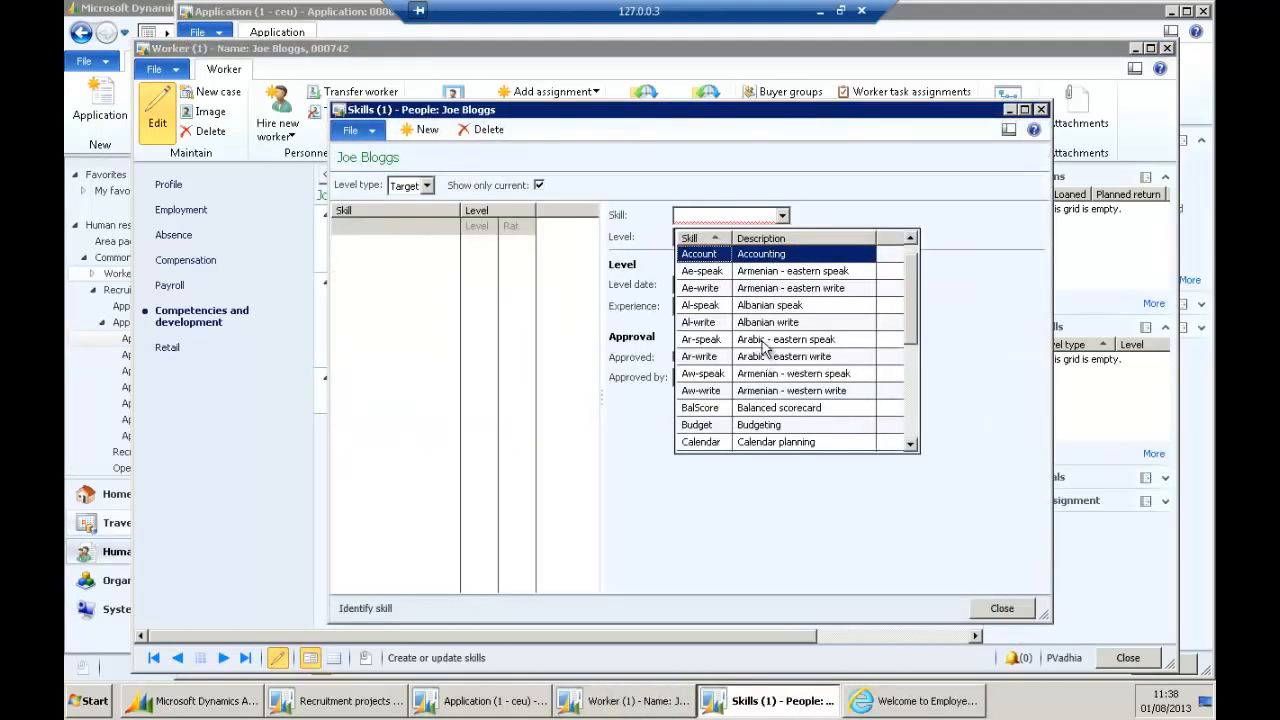
scroll(786, 320, "down", 1)
scroll(787, 325, "down", 1)
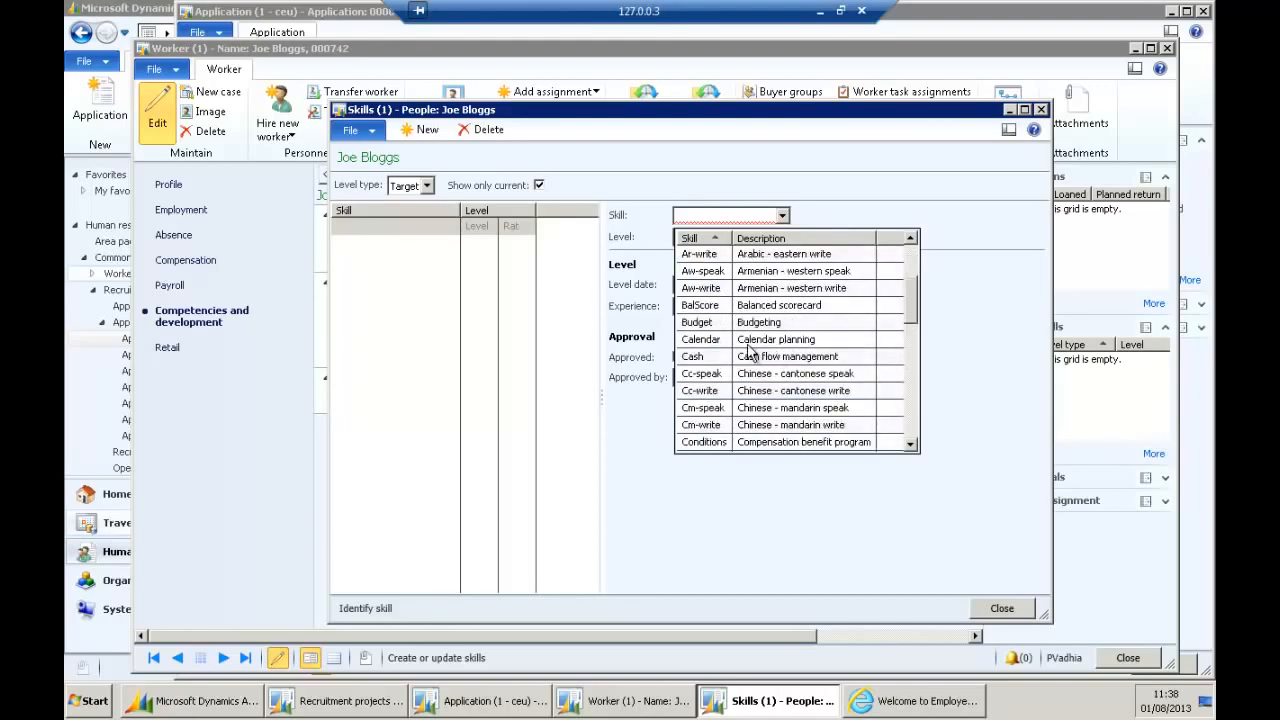
scroll(820, 350, "down", 1)
scroll(822, 352, "down", 4)
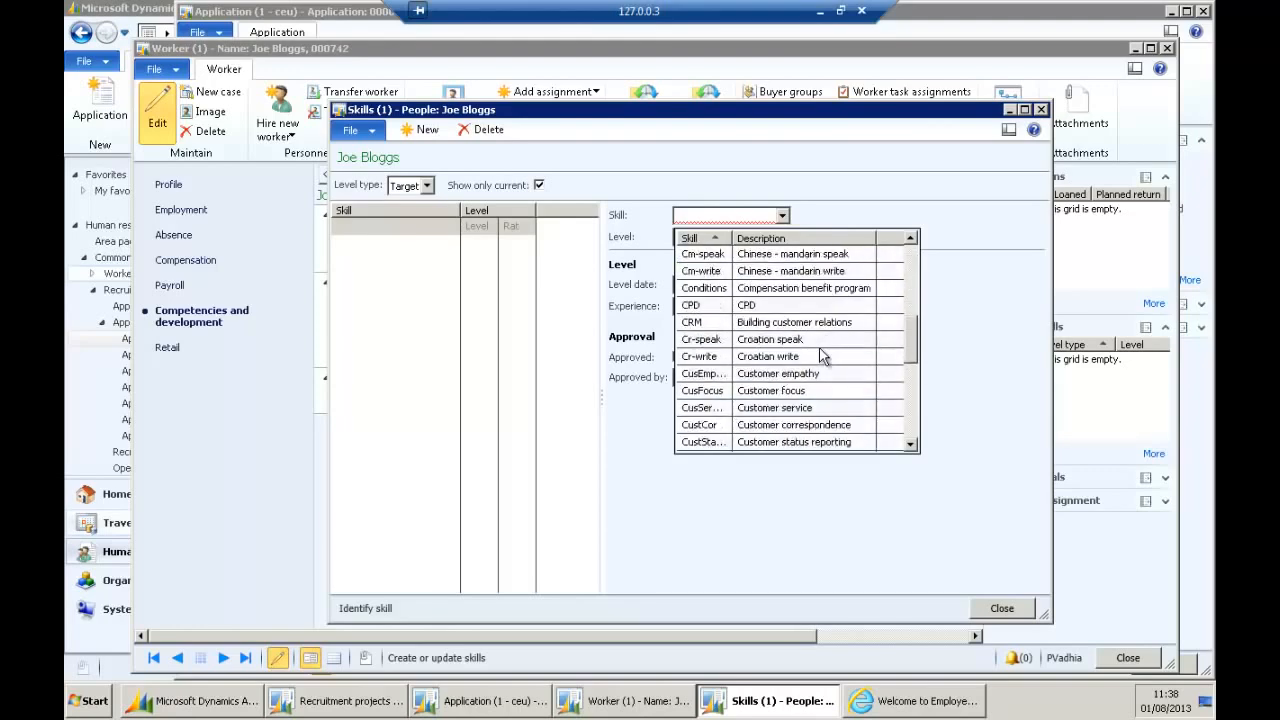
scroll(818, 355, "down", 1)
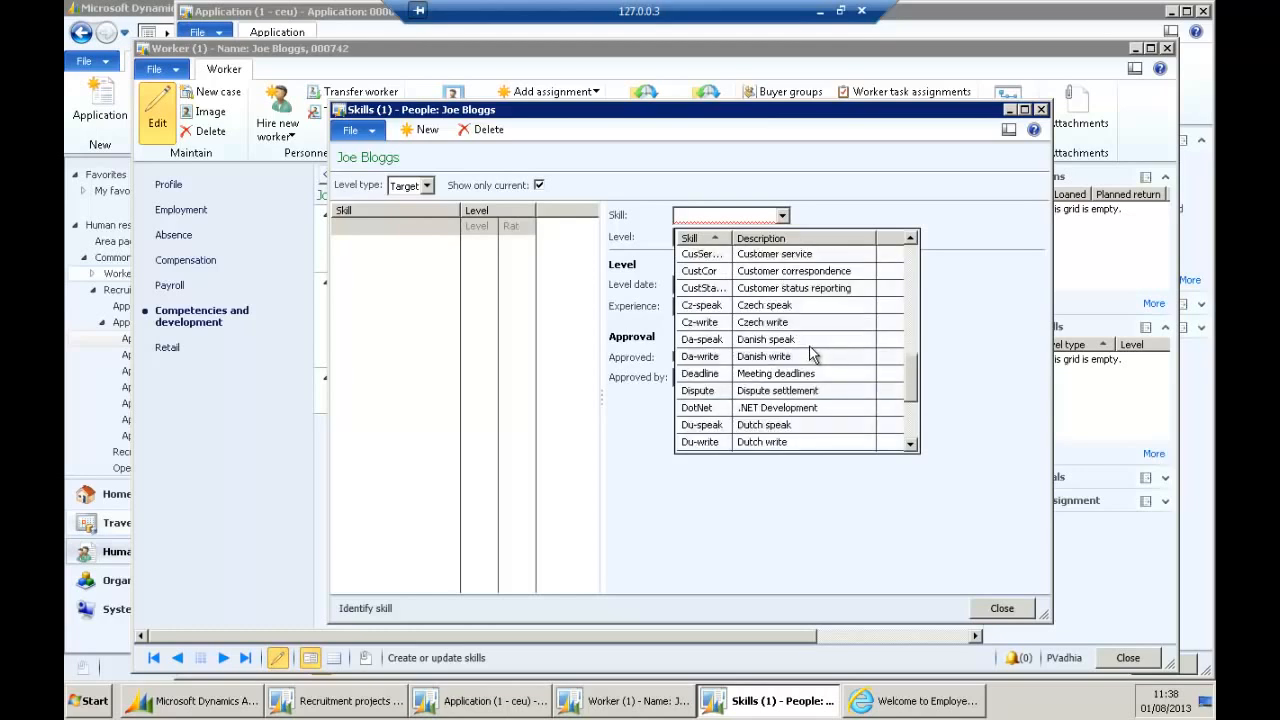
right_click(754, 217)
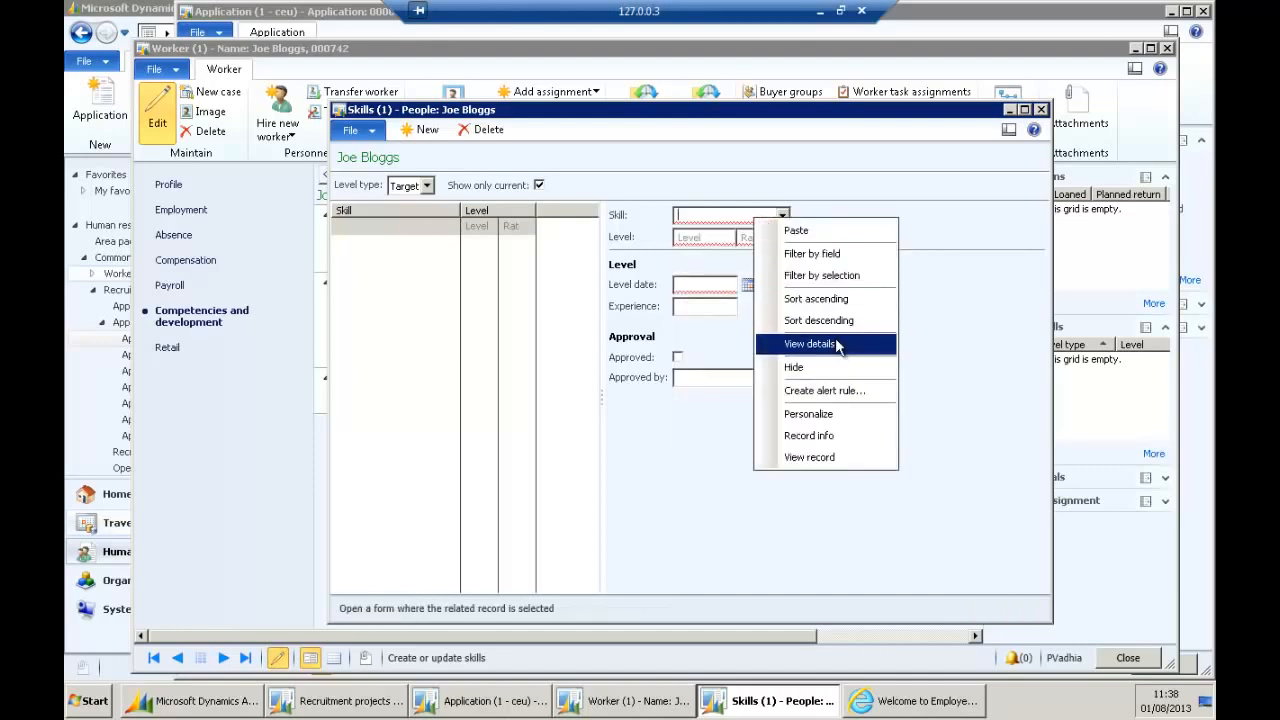
left_click(838, 345)
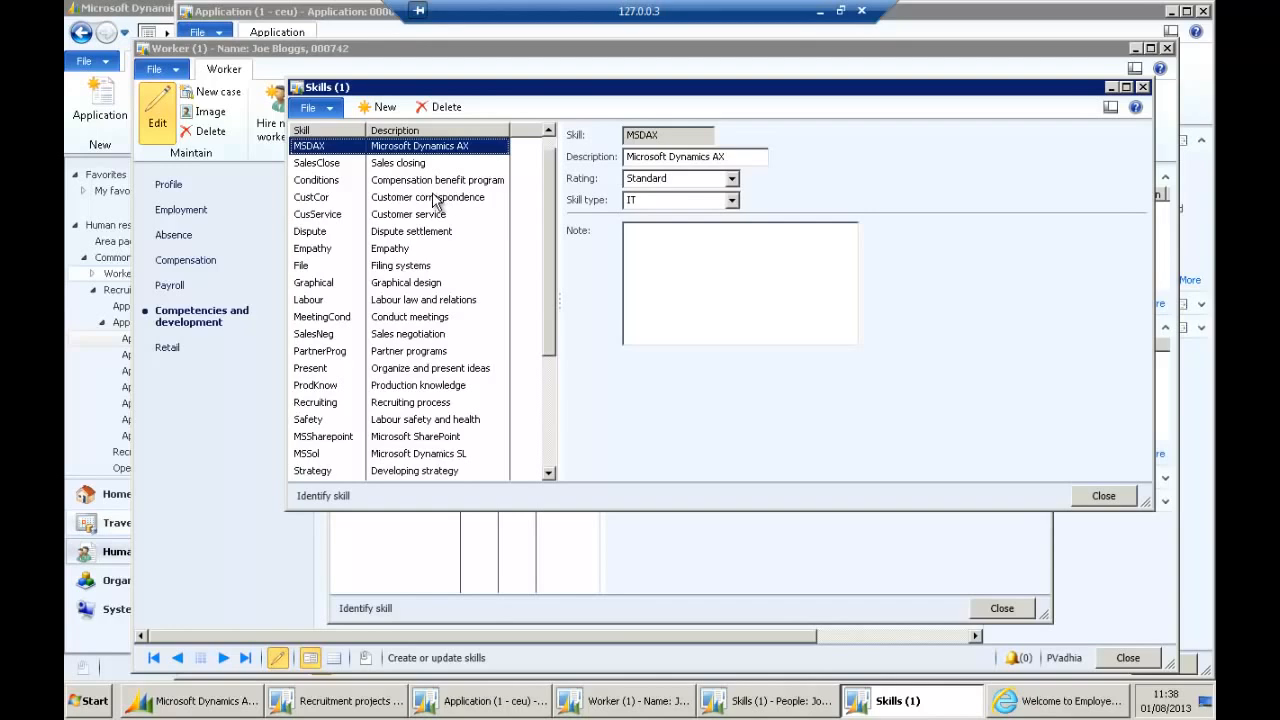
left_click(1108, 496)
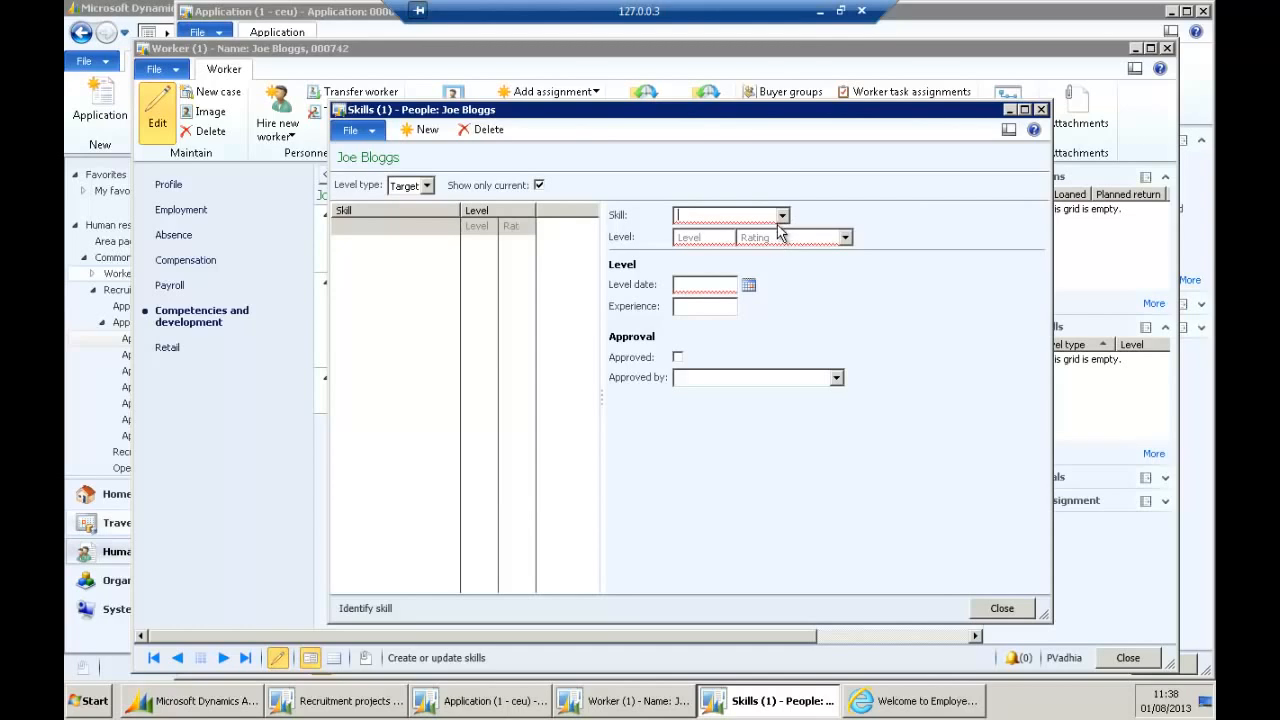
Select Budget as the skill at level 4 (Standard).
left_click(782, 216)
scroll(846, 310, "down", 2)
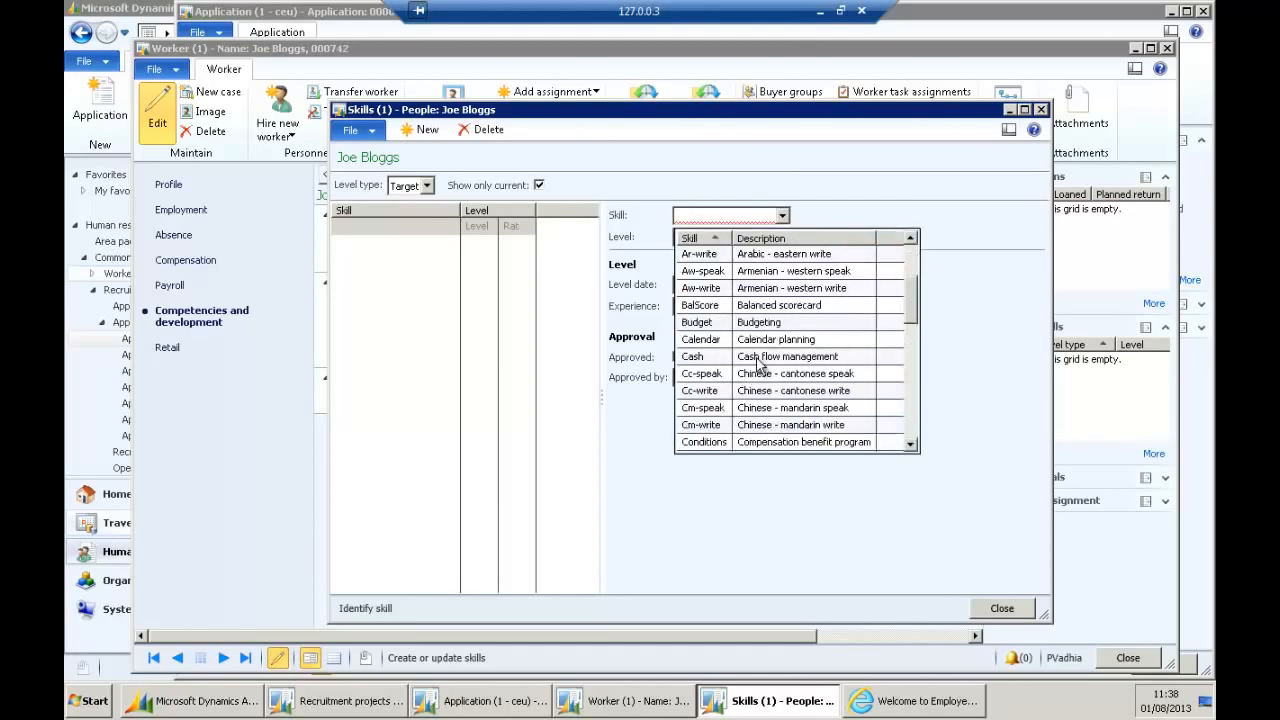
left_click(786, 322)
left_click(845, 237)
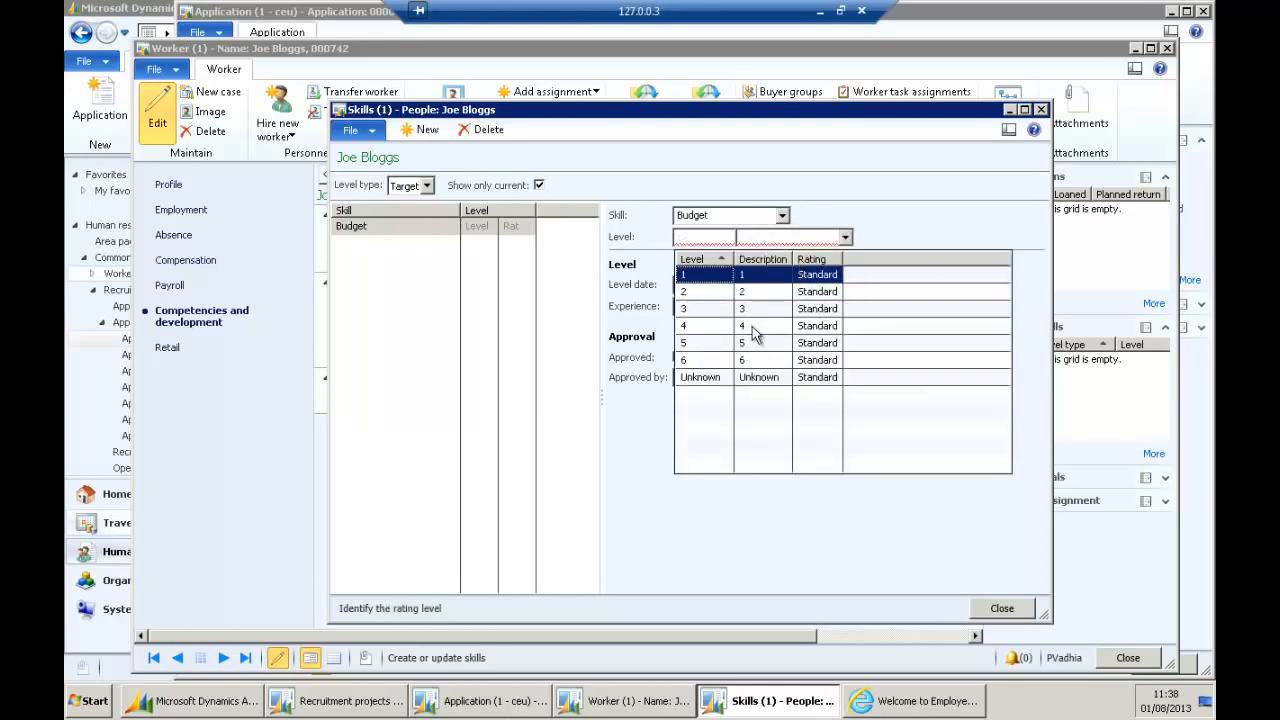
left_click(748, 326)
key("Return")
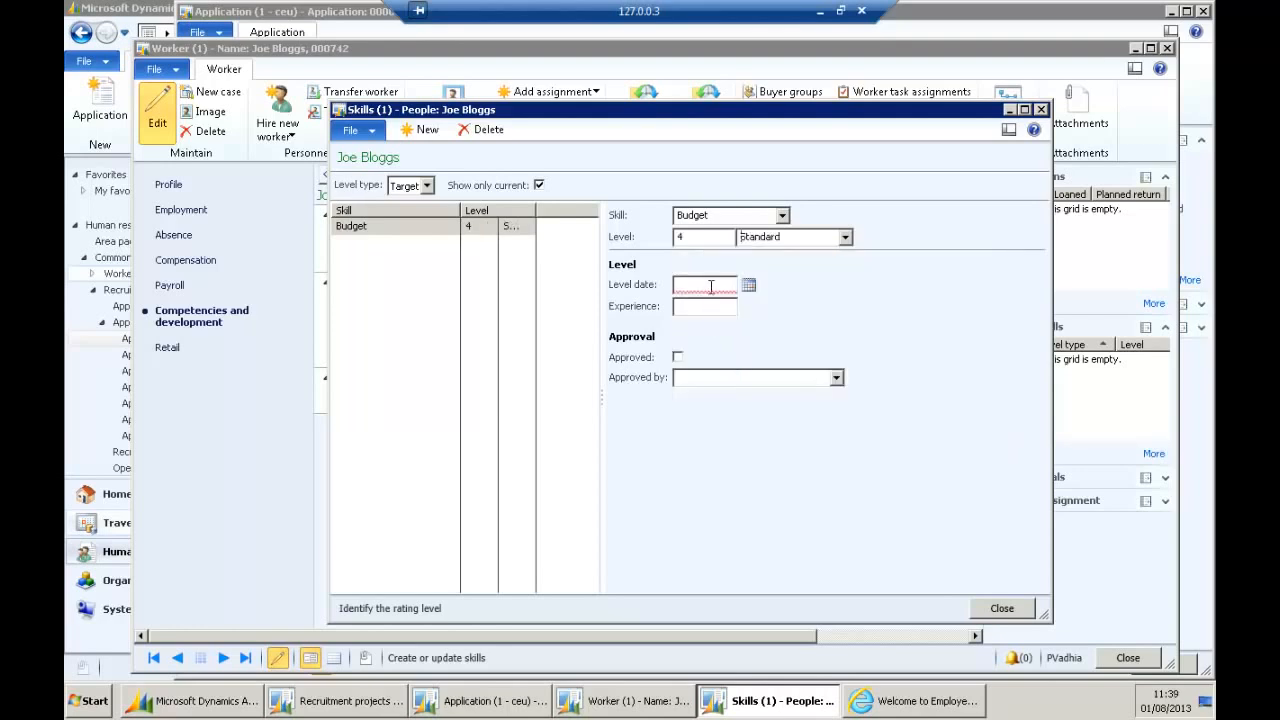
Set the level date to 17/07/2013, choose an approver, and save the skill entry.
left_click(749, 285)
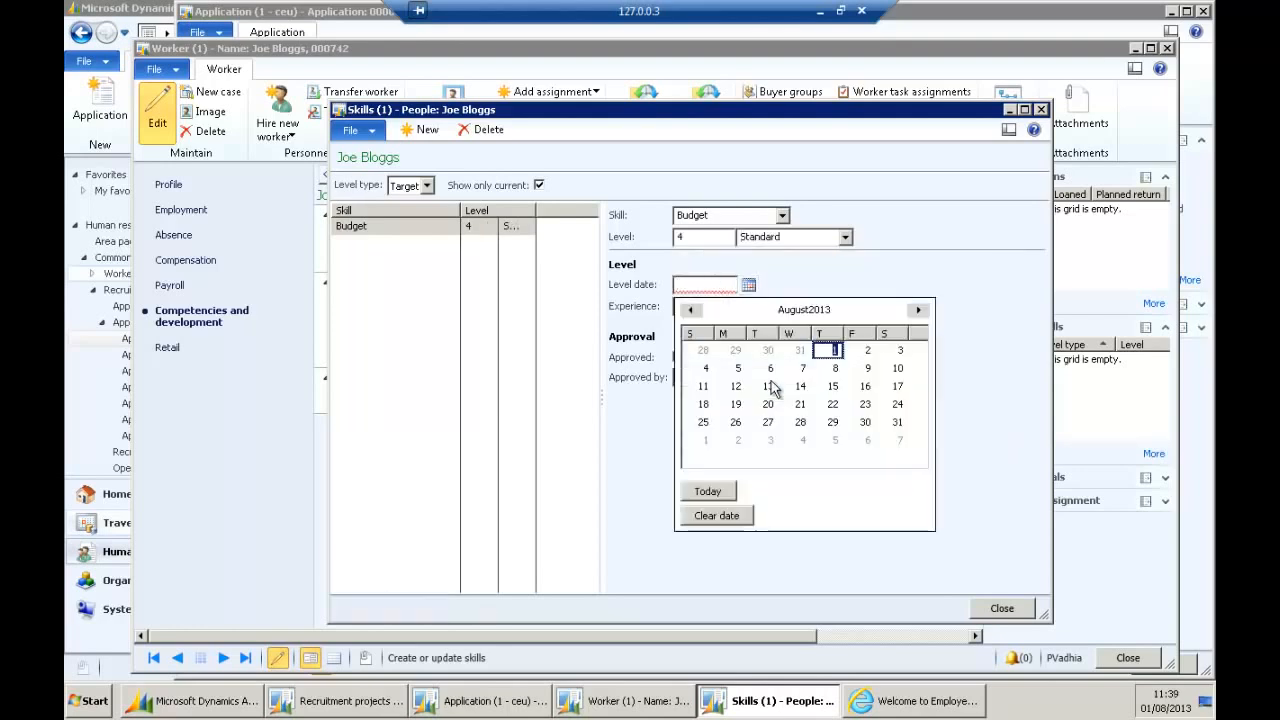
left_click(691, 310)
left_click(800, 386)
key("Tab")
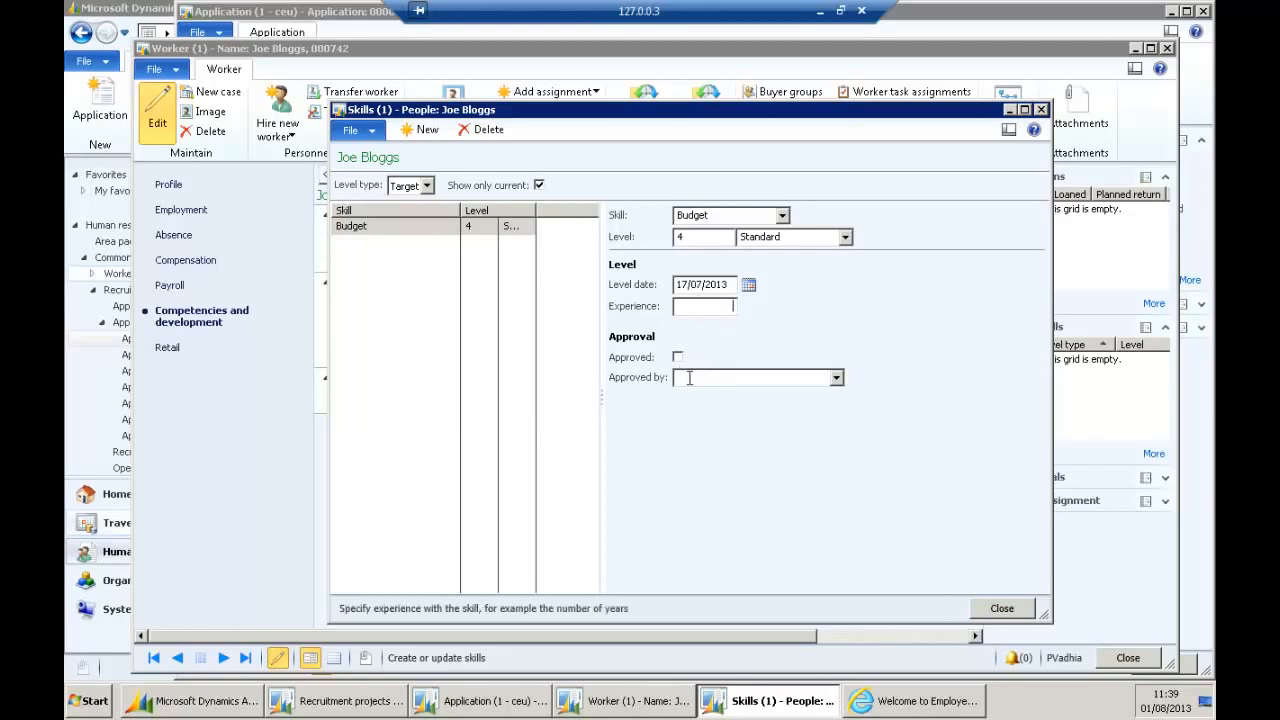
left_click(688, 378)
left_click(836, 378)
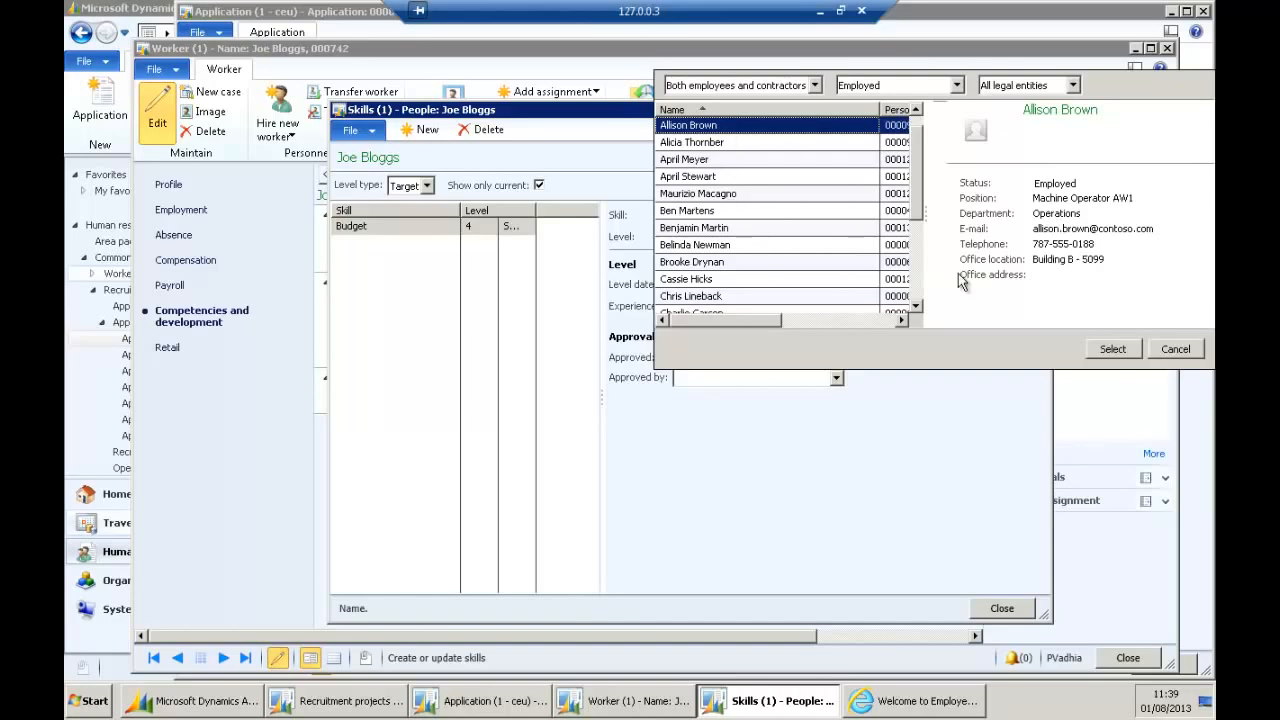
left_click(1110, 349)
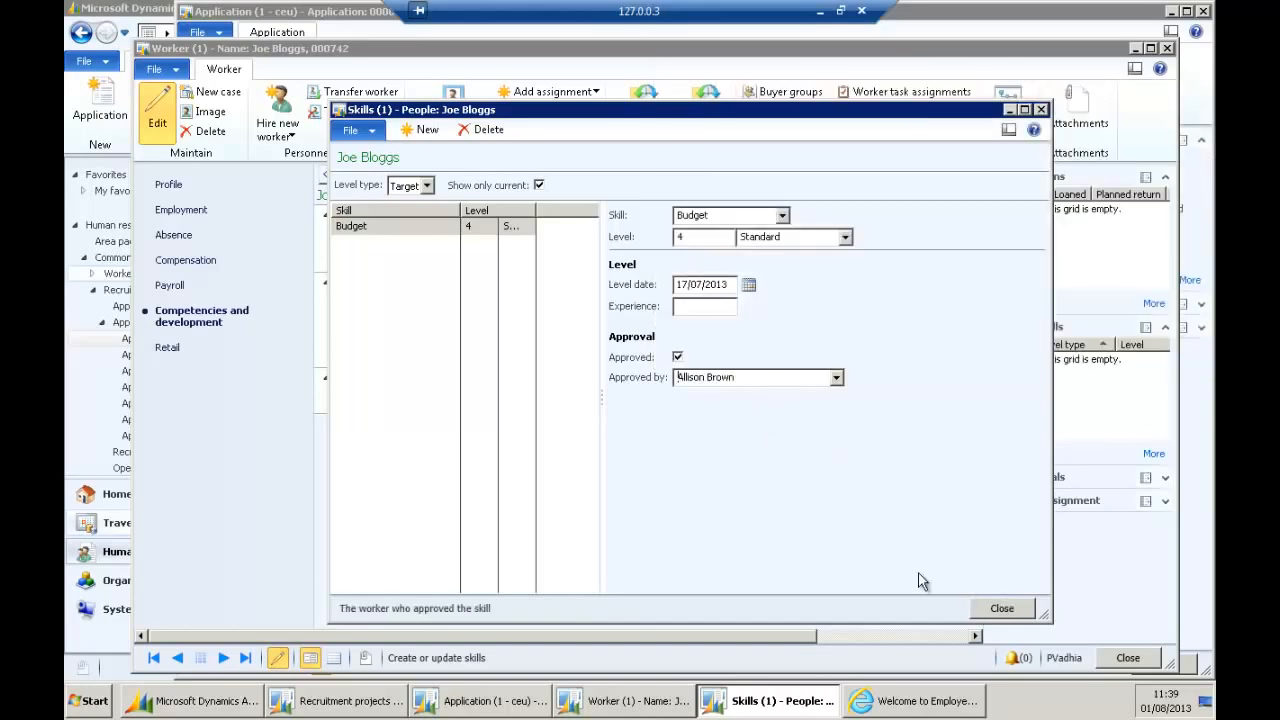
left_click(1008, 610)
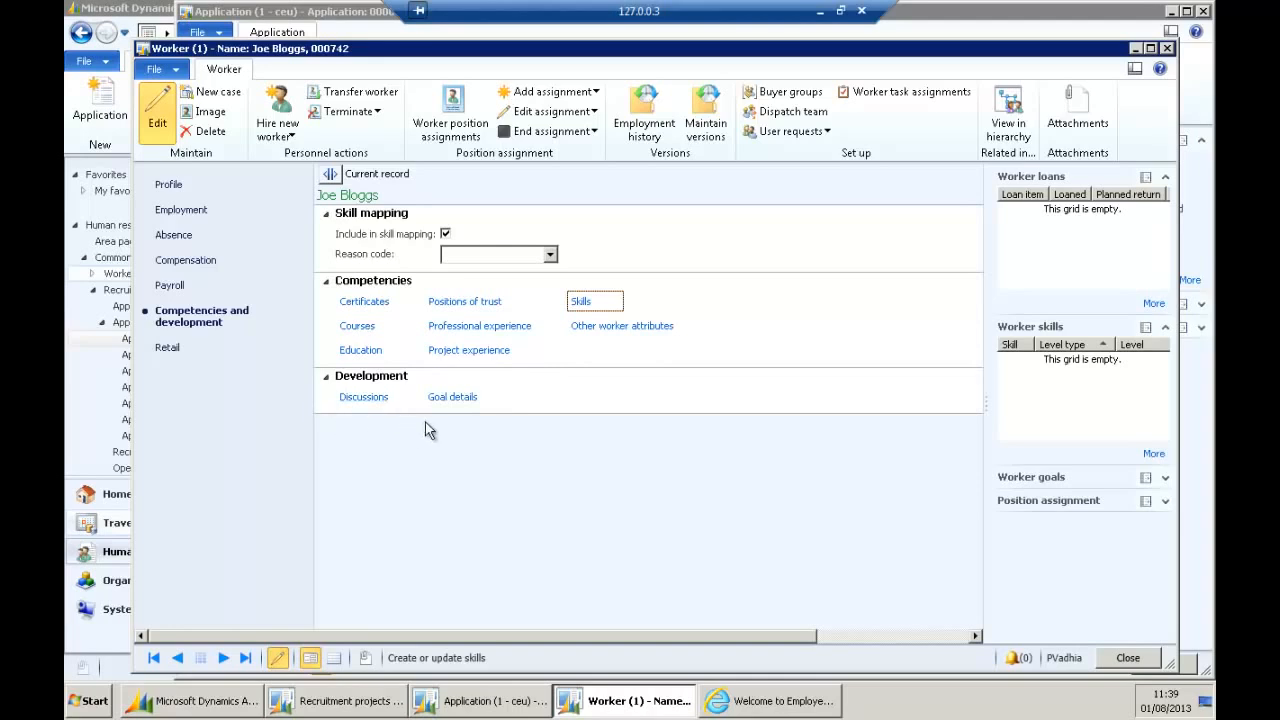
left_click(365, 400)
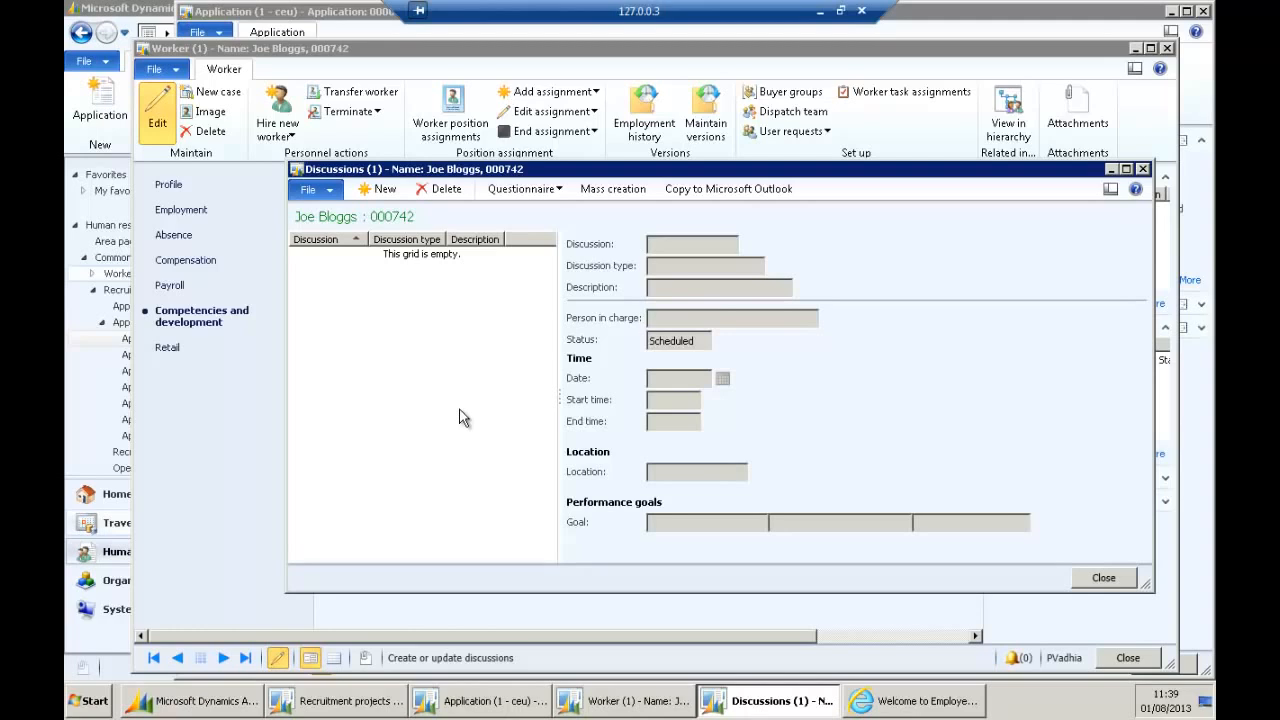
left_click(538, 190)
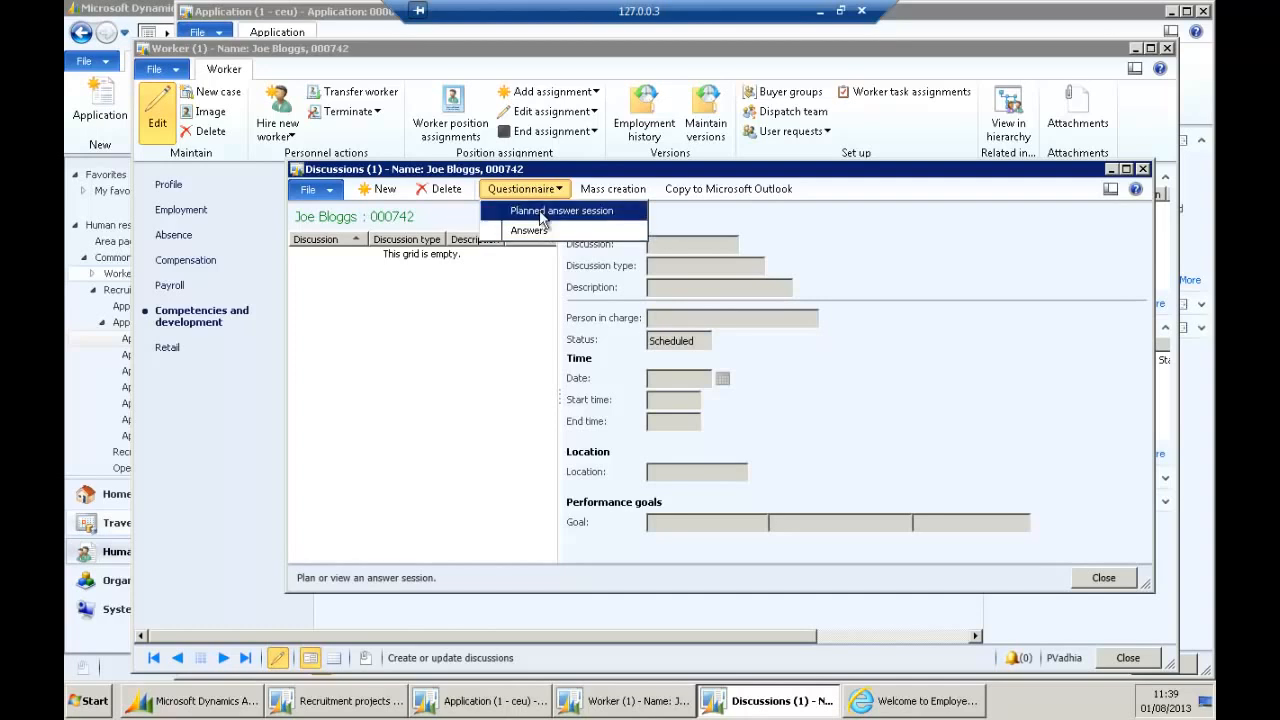
left_click(584, 177)
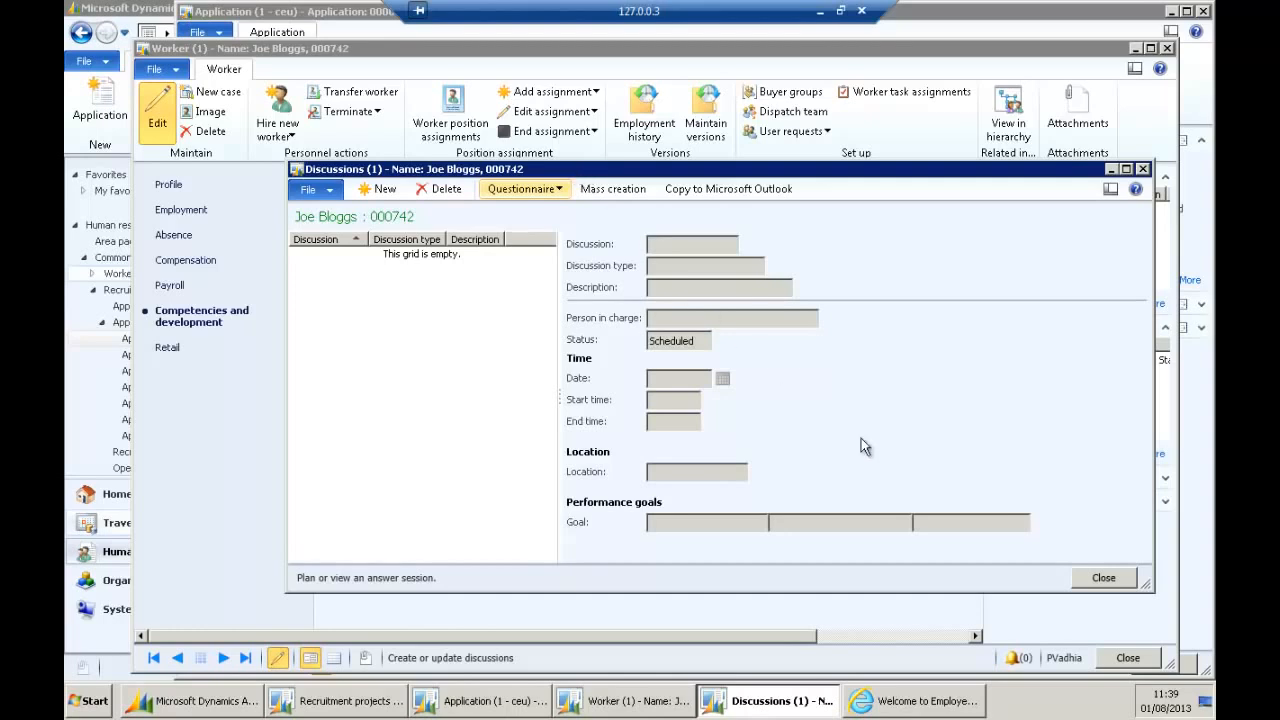
left_click(1103, 578)
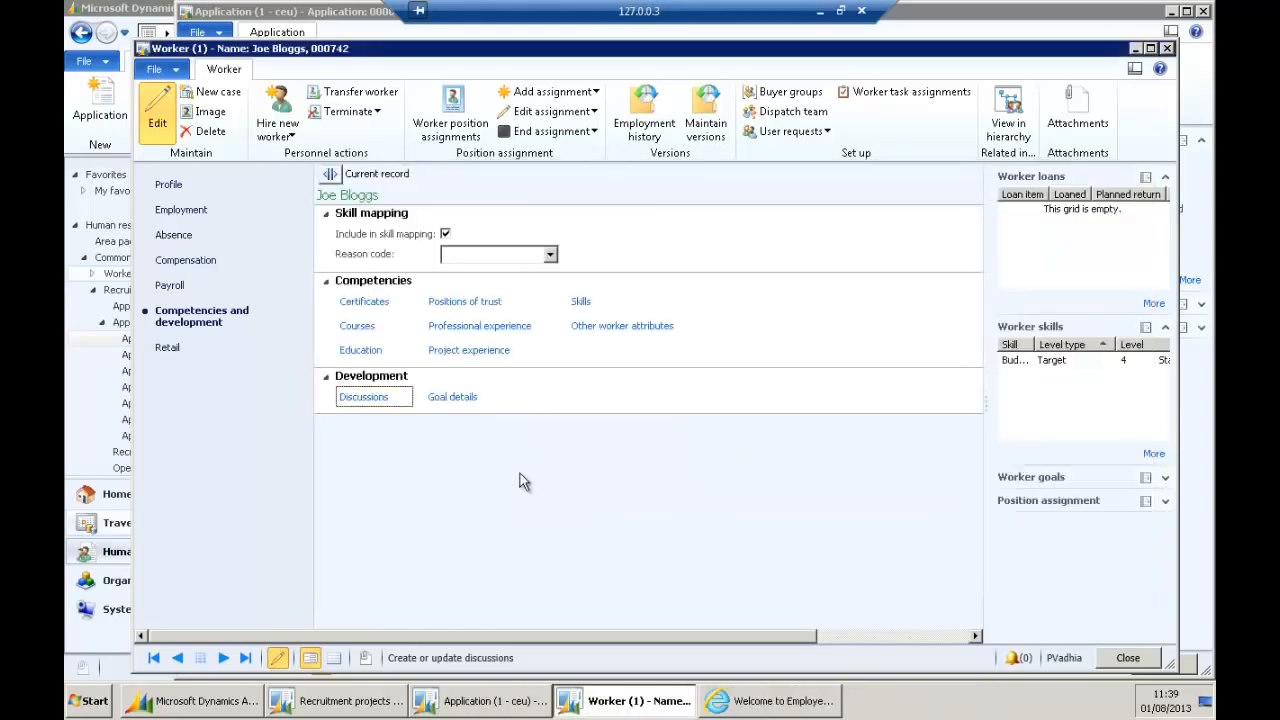
Open the worker's performance goals, reposition the empty Goal details window, and close it.
left_click(457, 397)
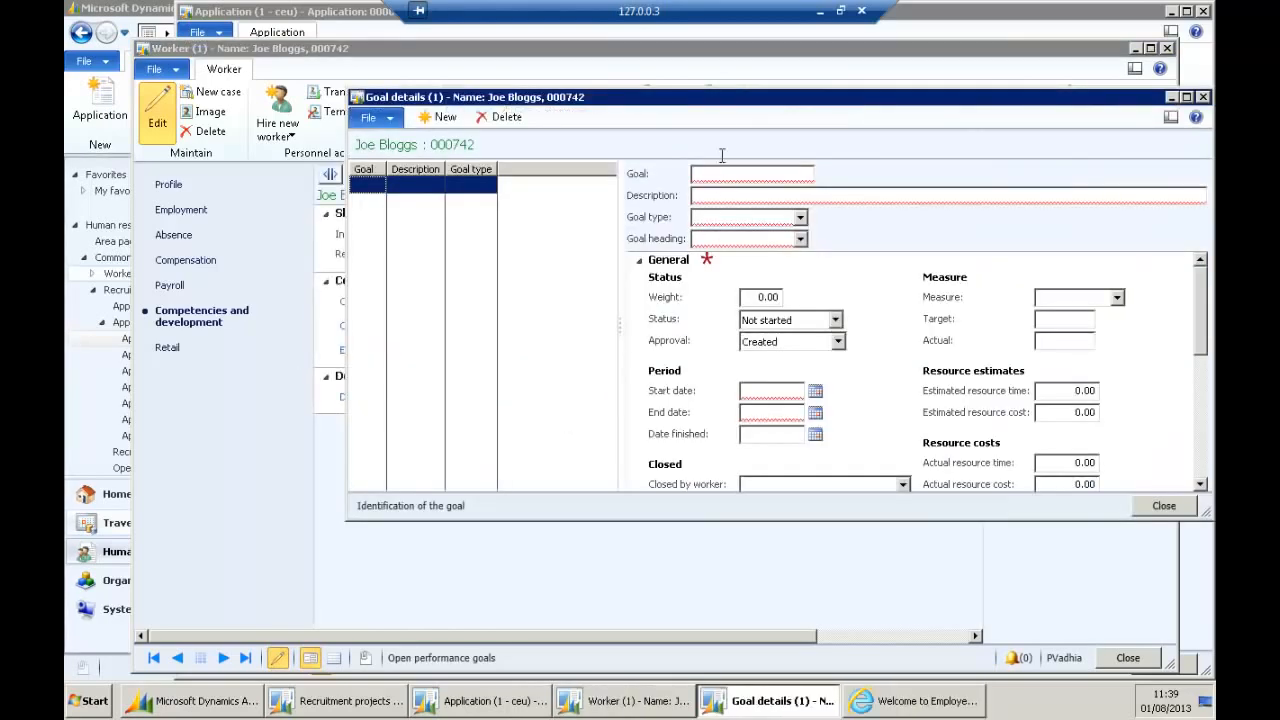
left_click_drag(675, 103, 543, 92)
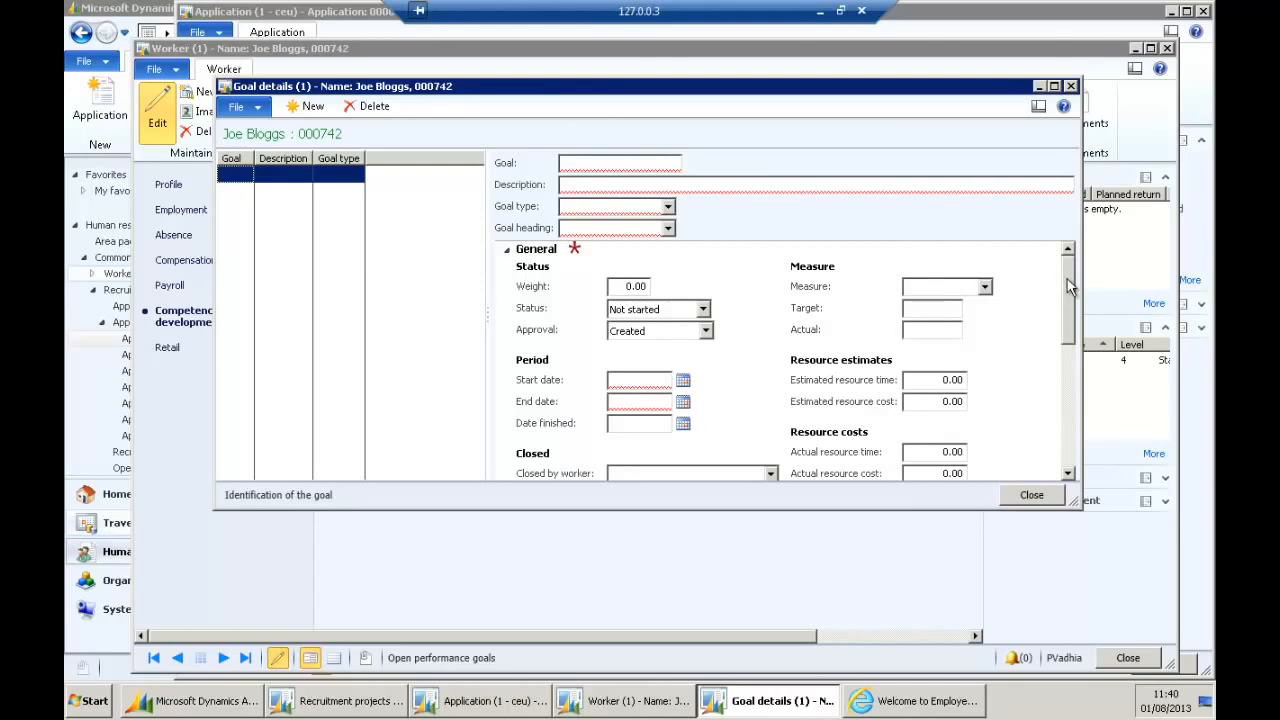
left_click_drag(1067, 283, 1064, 376)
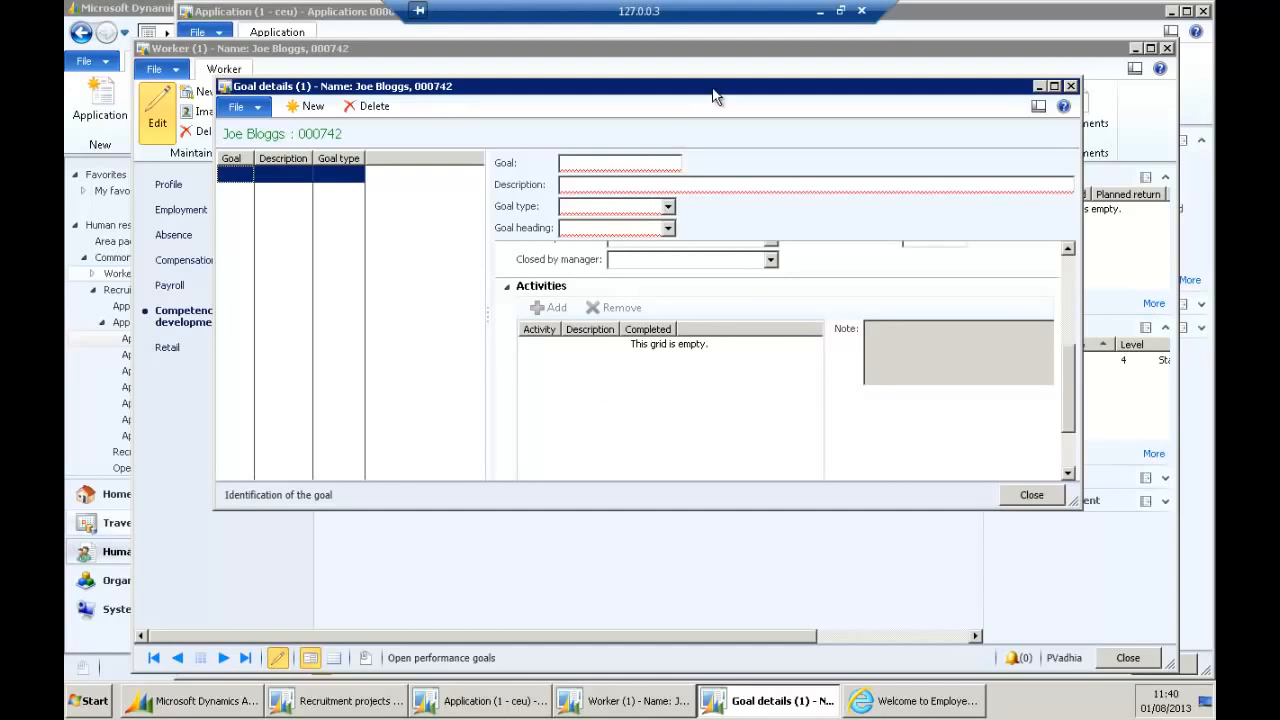
left_click(1025, 495)
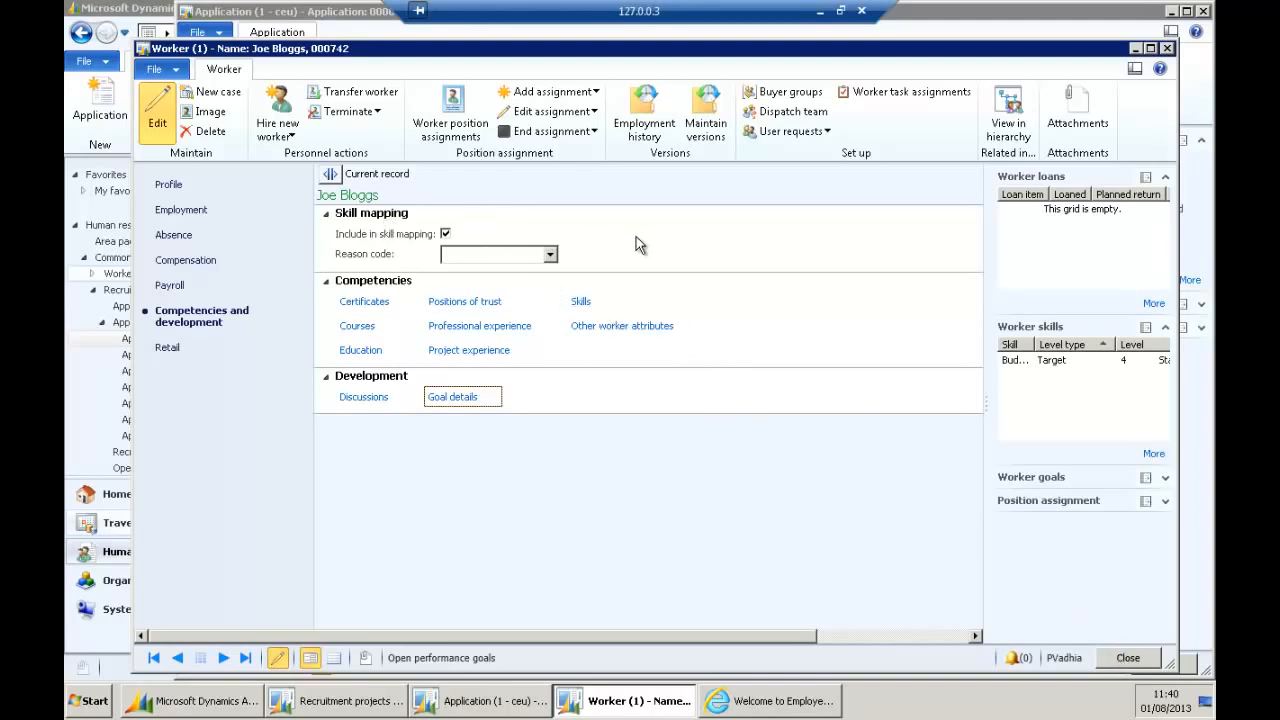
Close the Worker and Application forms and refresh the applications list.
left_click(1124, 658)
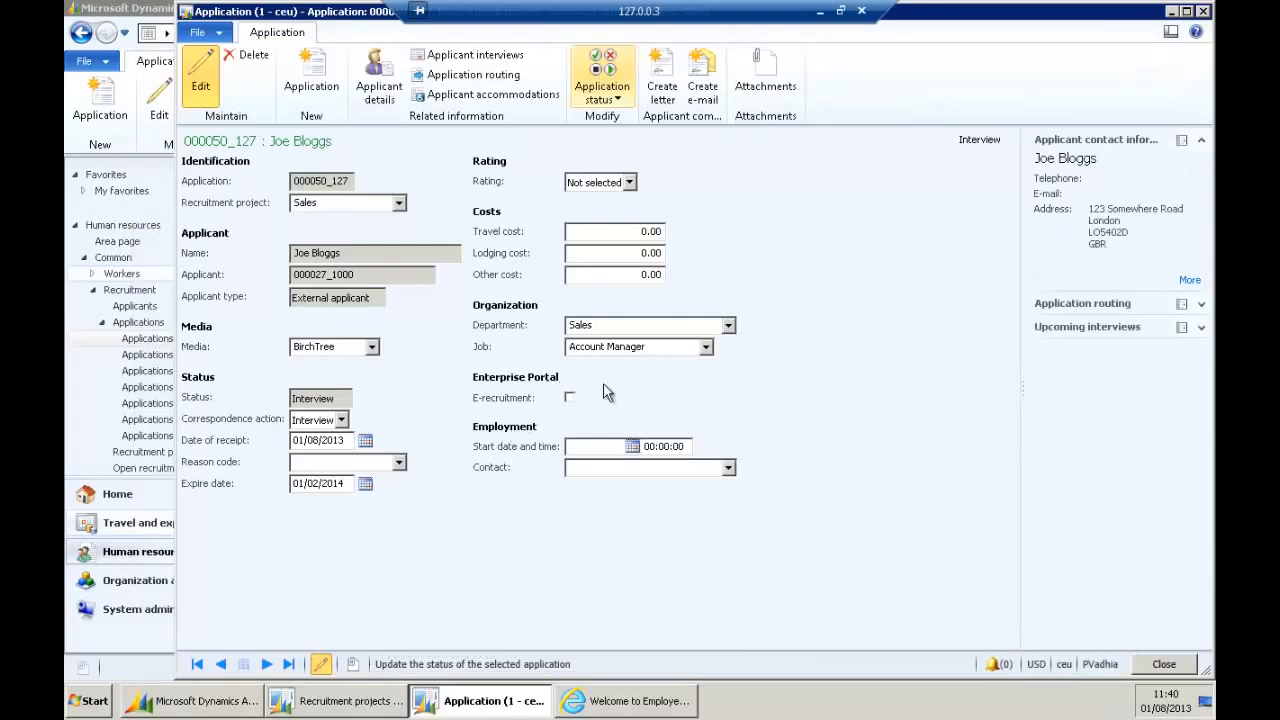
left_click(1164, 664)
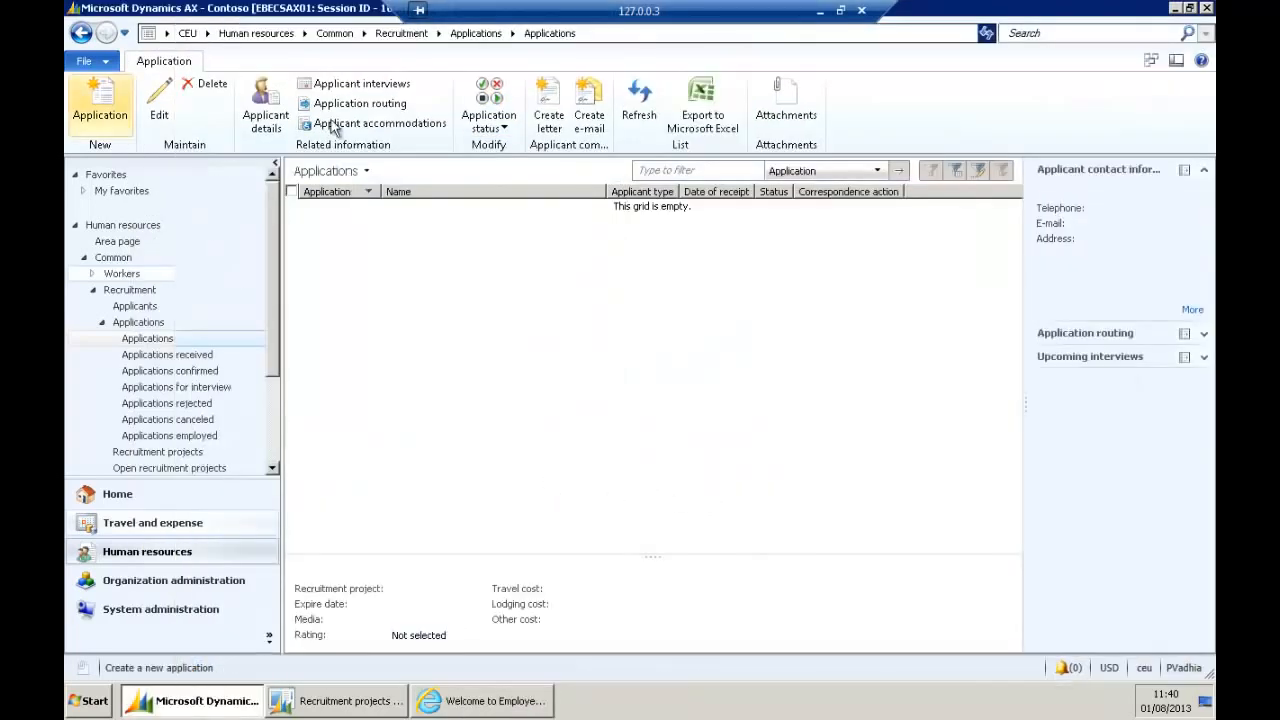
left_click(637, 108)
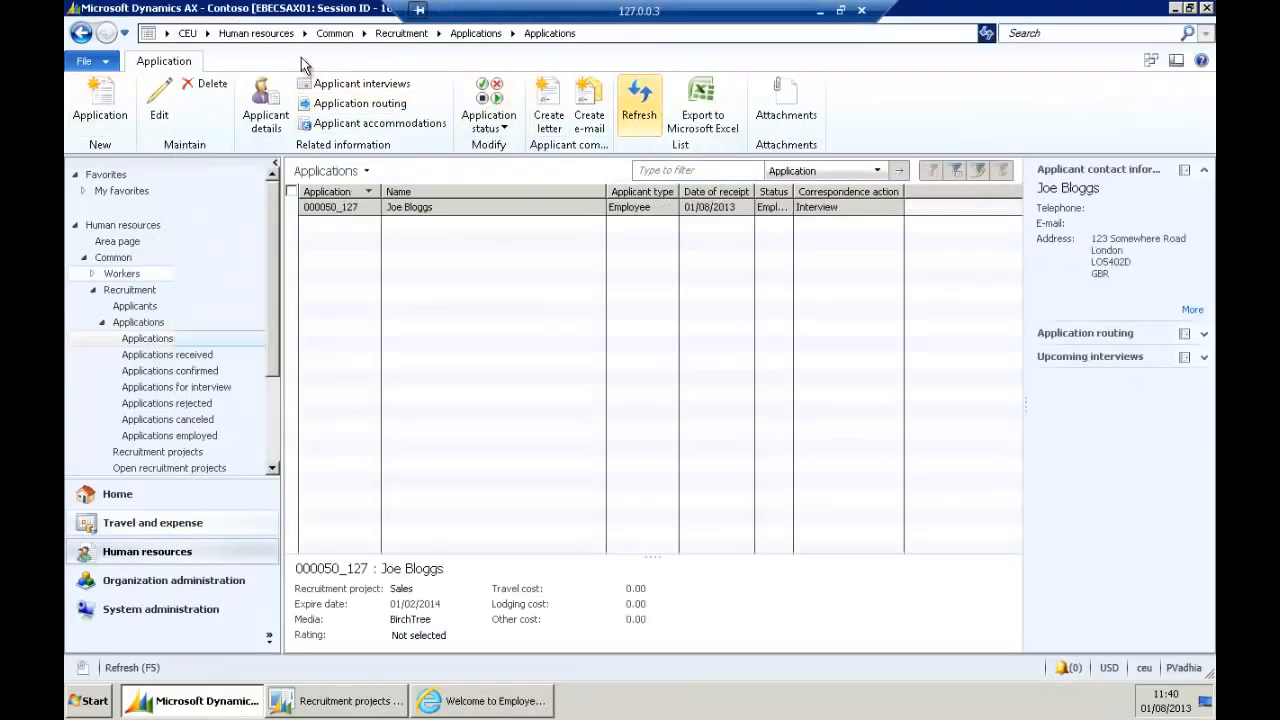
Filter the Human resources Workers list by name 'brown' and open the matching worker.
left_click(255, 33)
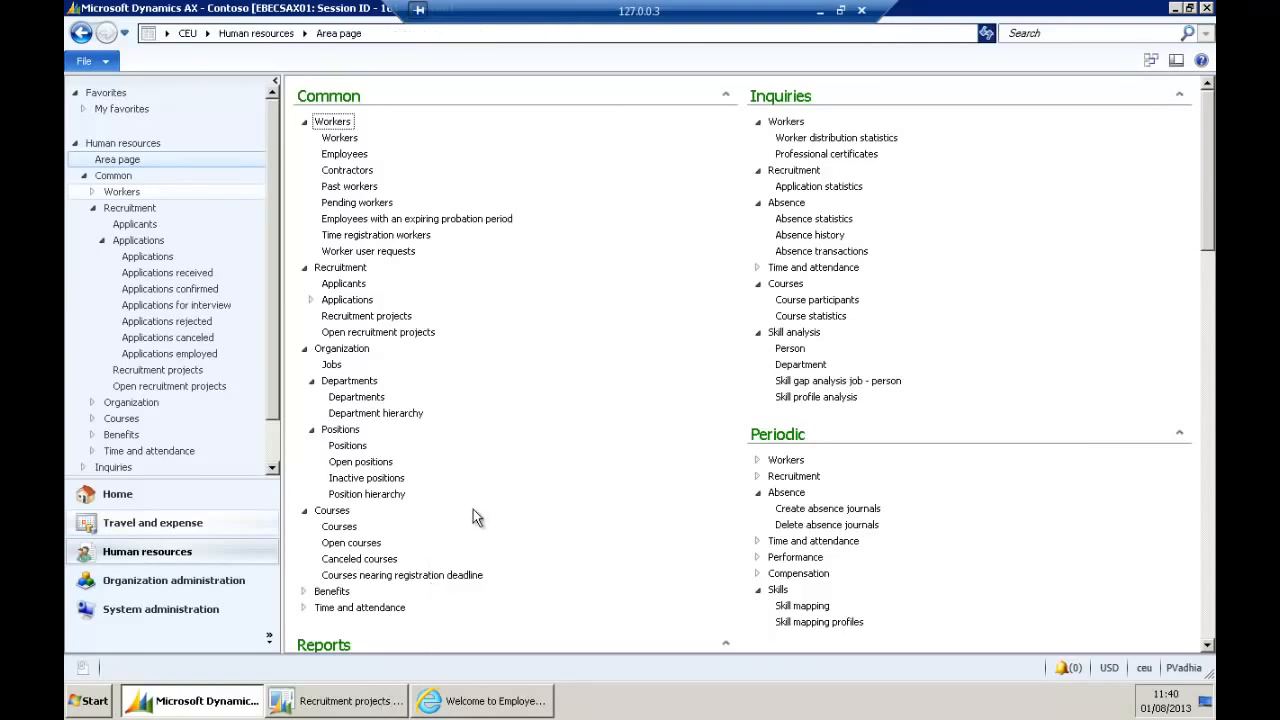
left_click(338, 139)
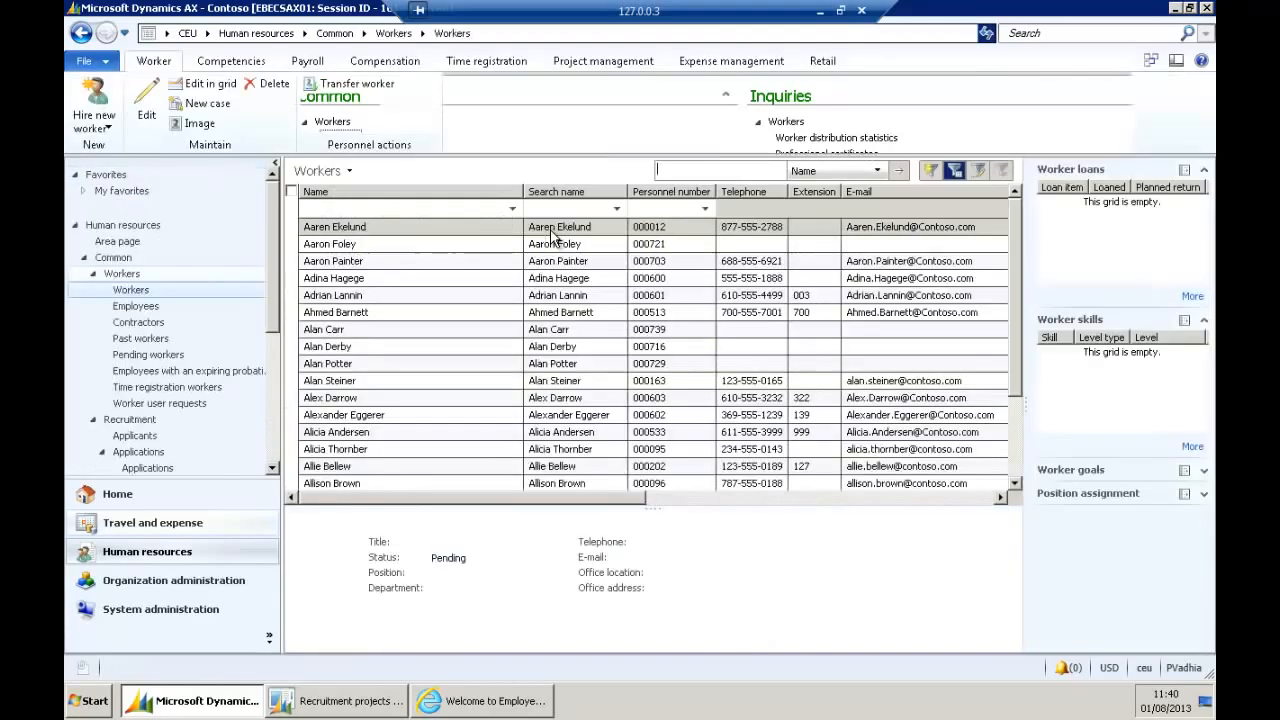
left_click(690, 173)
type("brown")
key("Return")
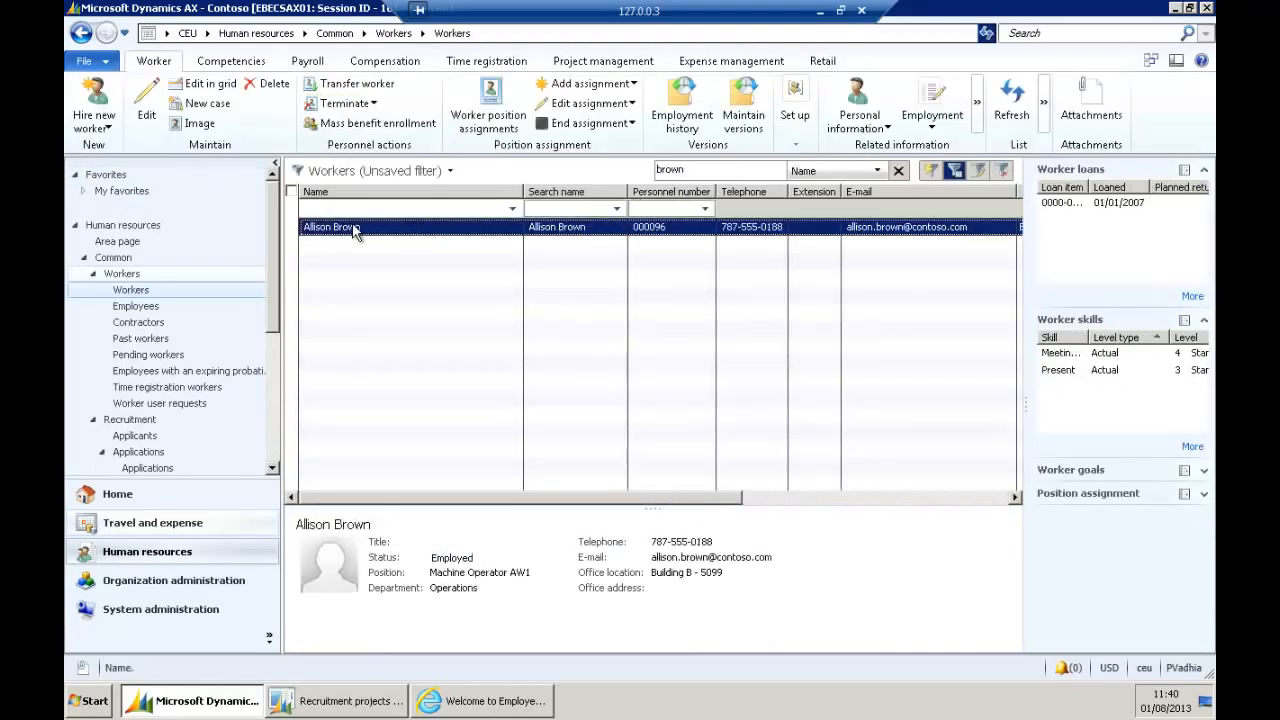
double_click(354, 227)
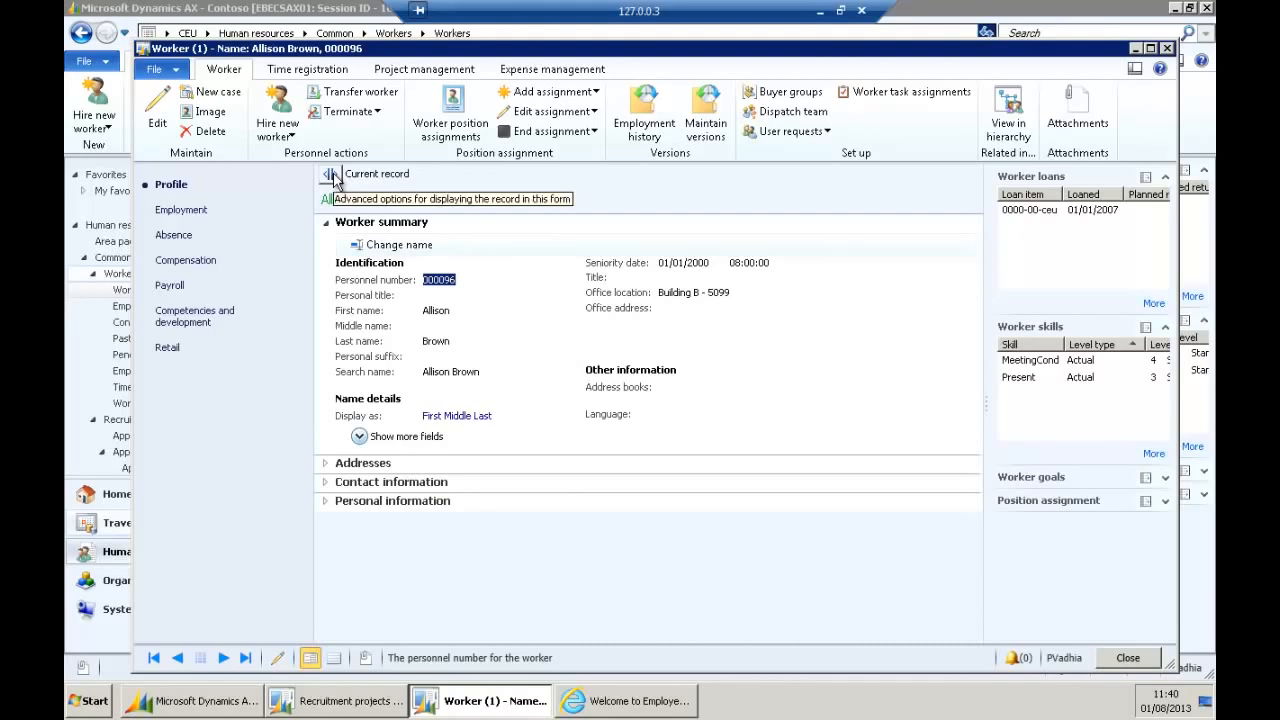
View the worker's absence details as of 15/05/2013, return to current, and show position assignments.
left_click(331, 174)
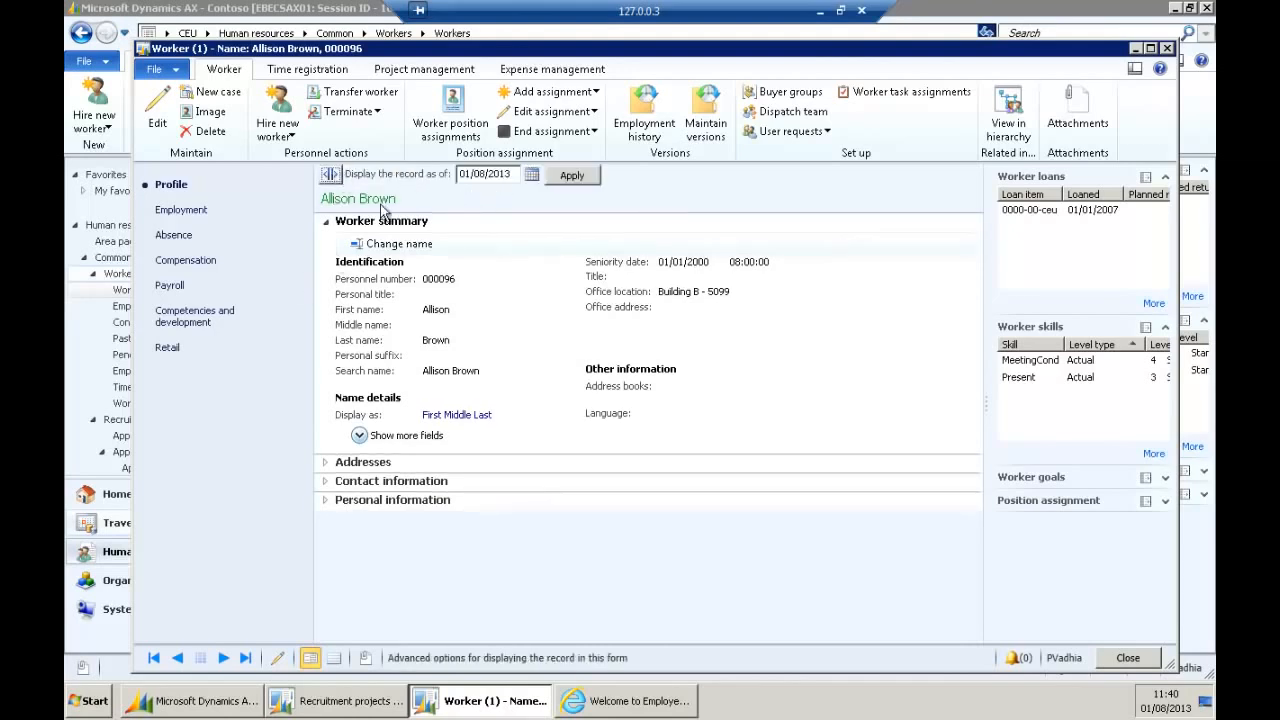
left_click(176, 235)
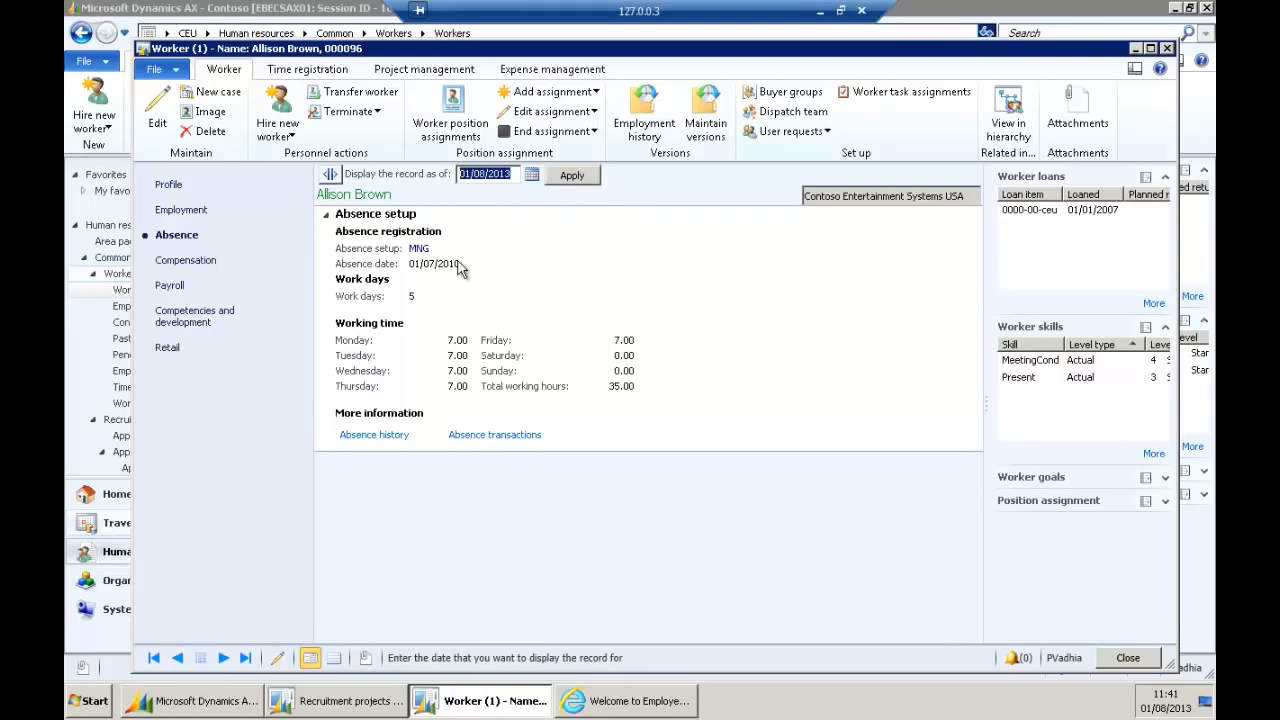
left_click(532, 174)
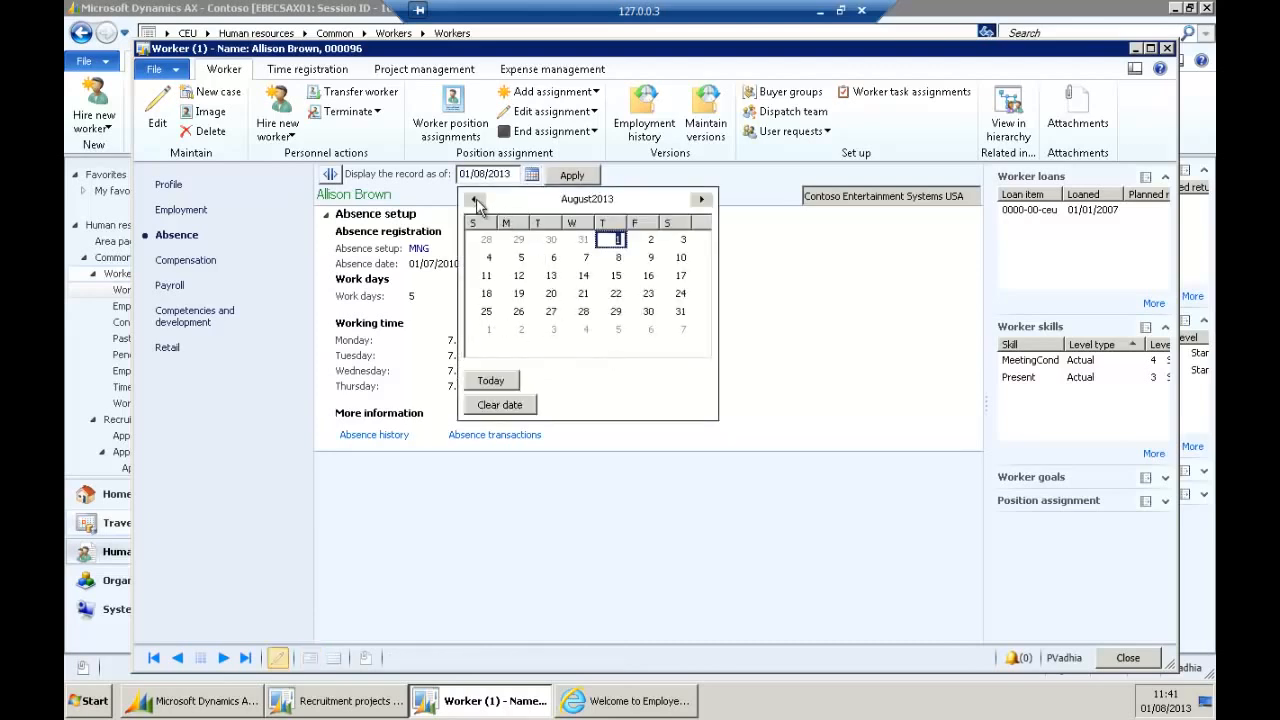
left_click(474, 199)
left_click(474, 199)
left_click(474, 199)
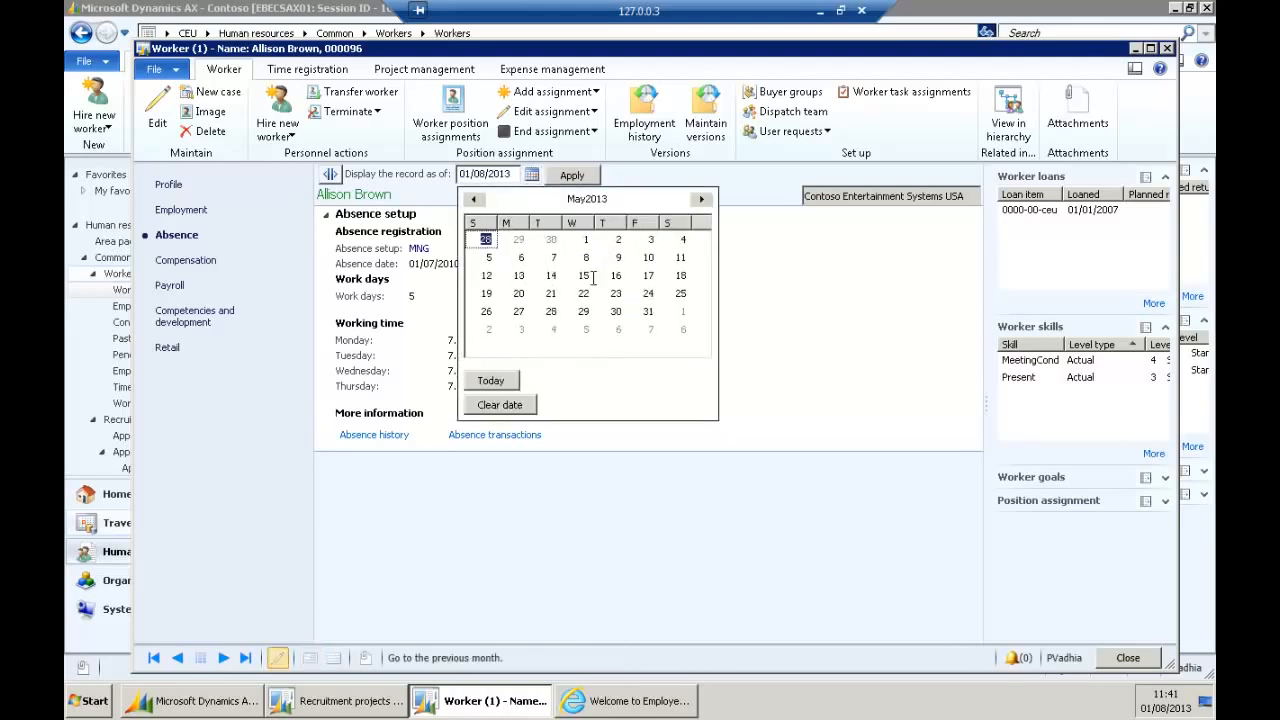
left_click(583, 275)
left_click(572, 175)
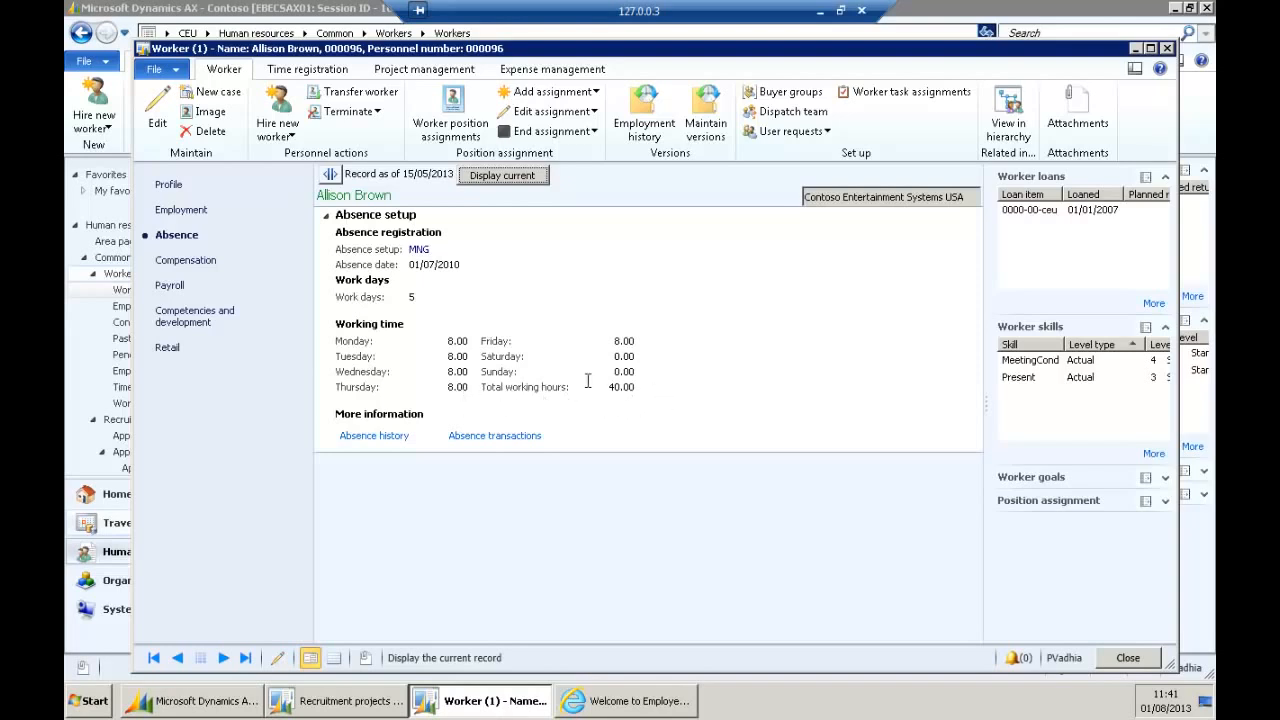
left_click(525, 175)
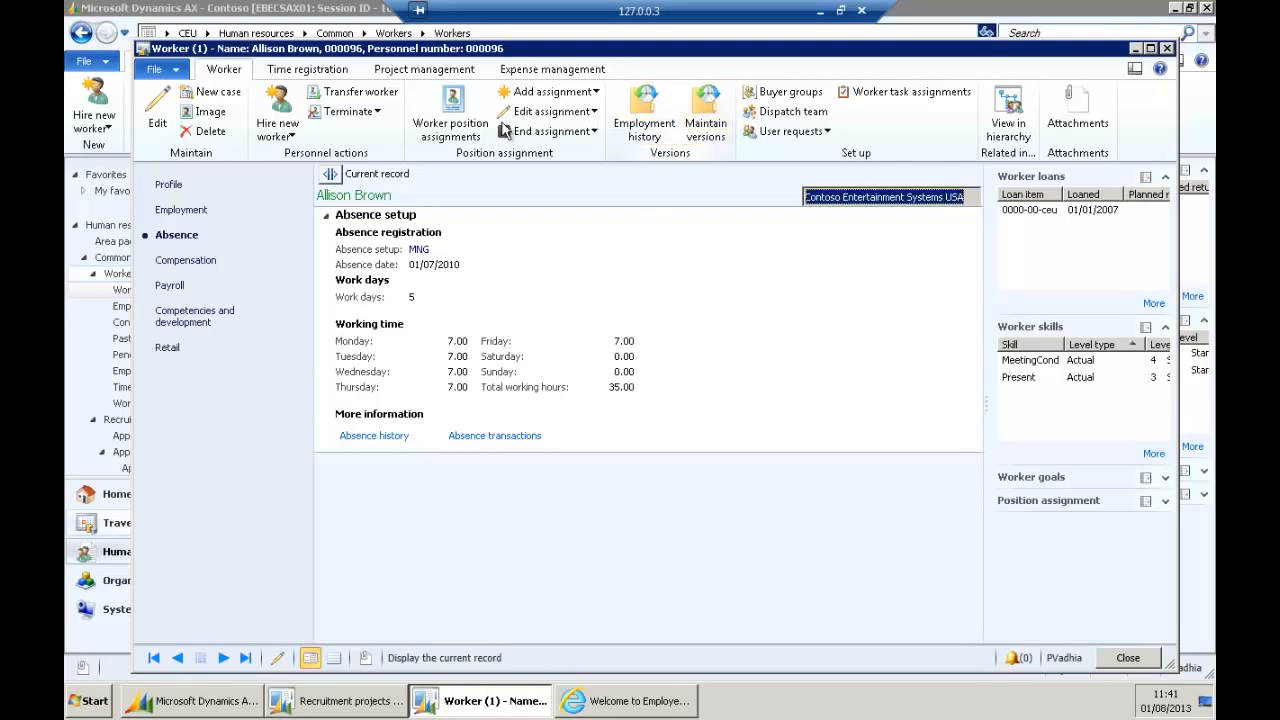
left_click(450, 115)
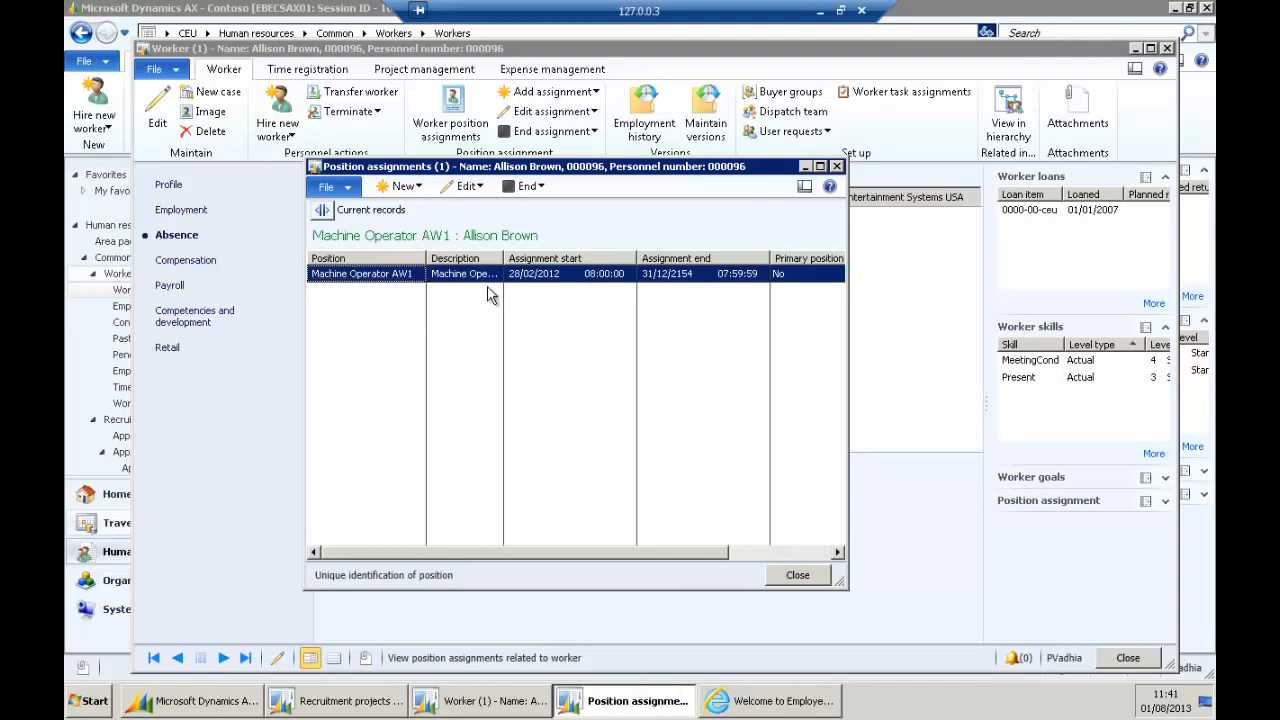
Display all position assignment records, then close the assignments and the worker record.
left_click(322, 210)
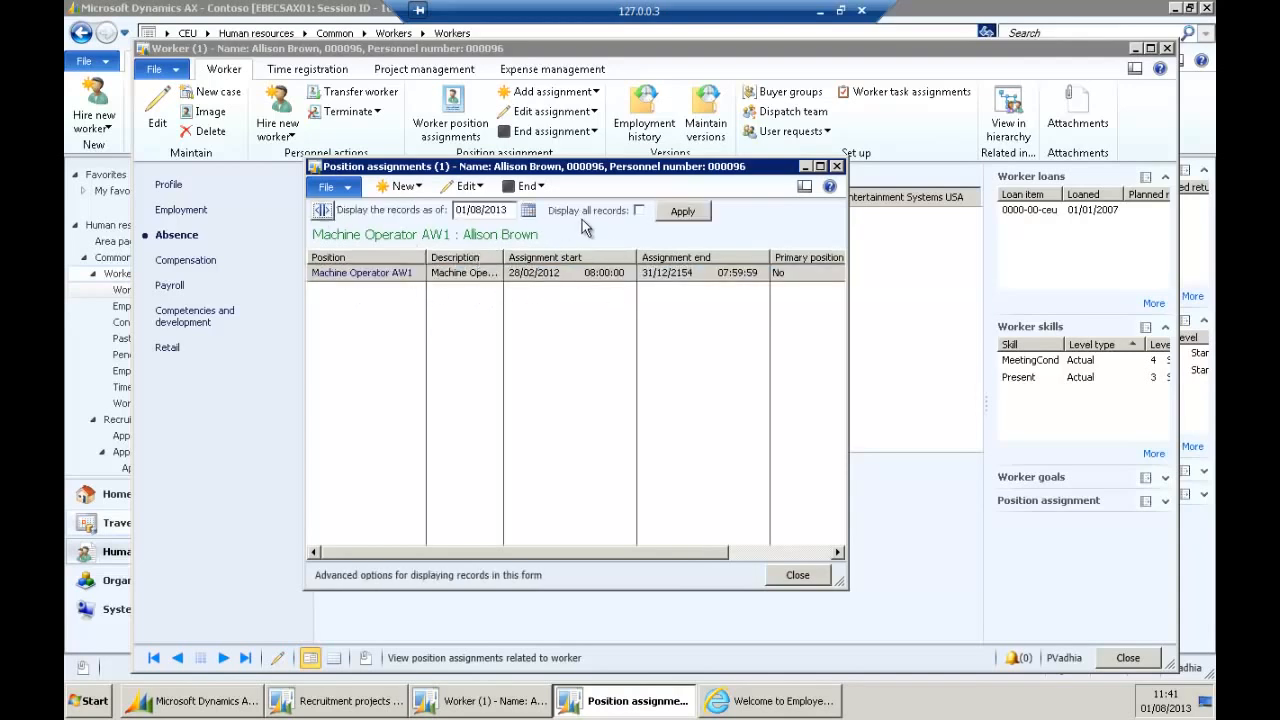
left_click(638, 211)
left_click(683, 211)
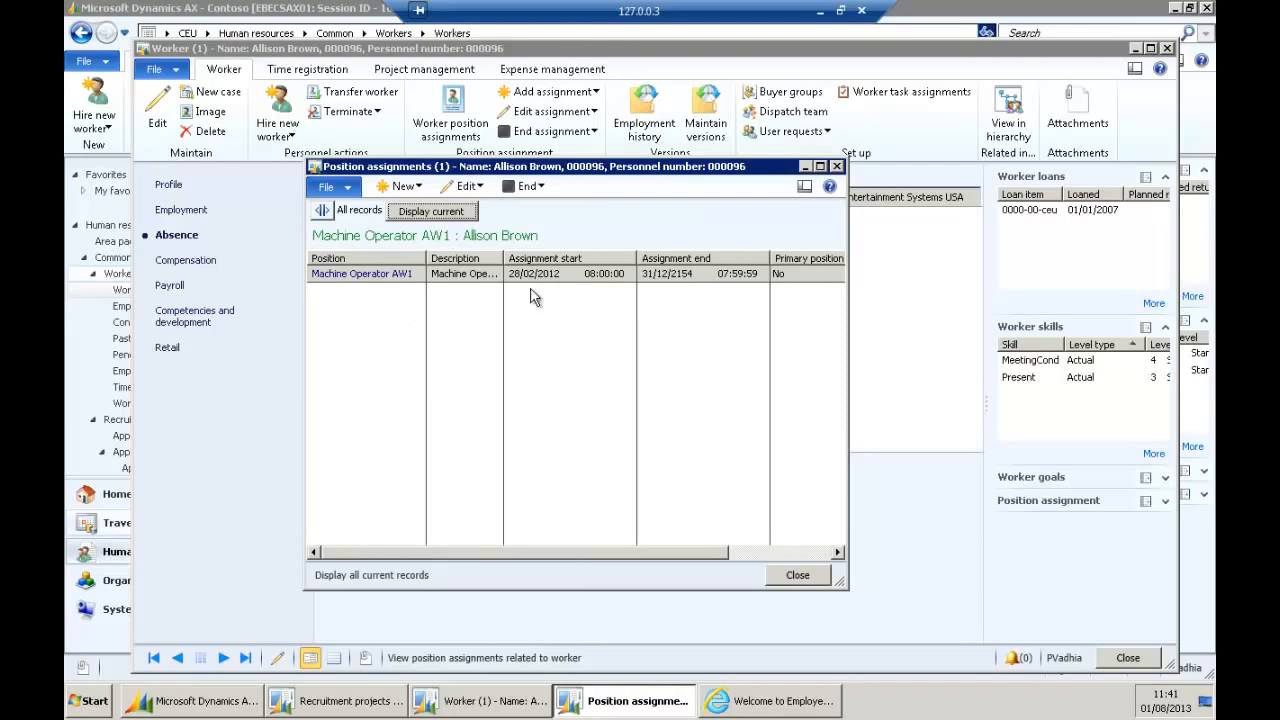
left_click(797, 576)
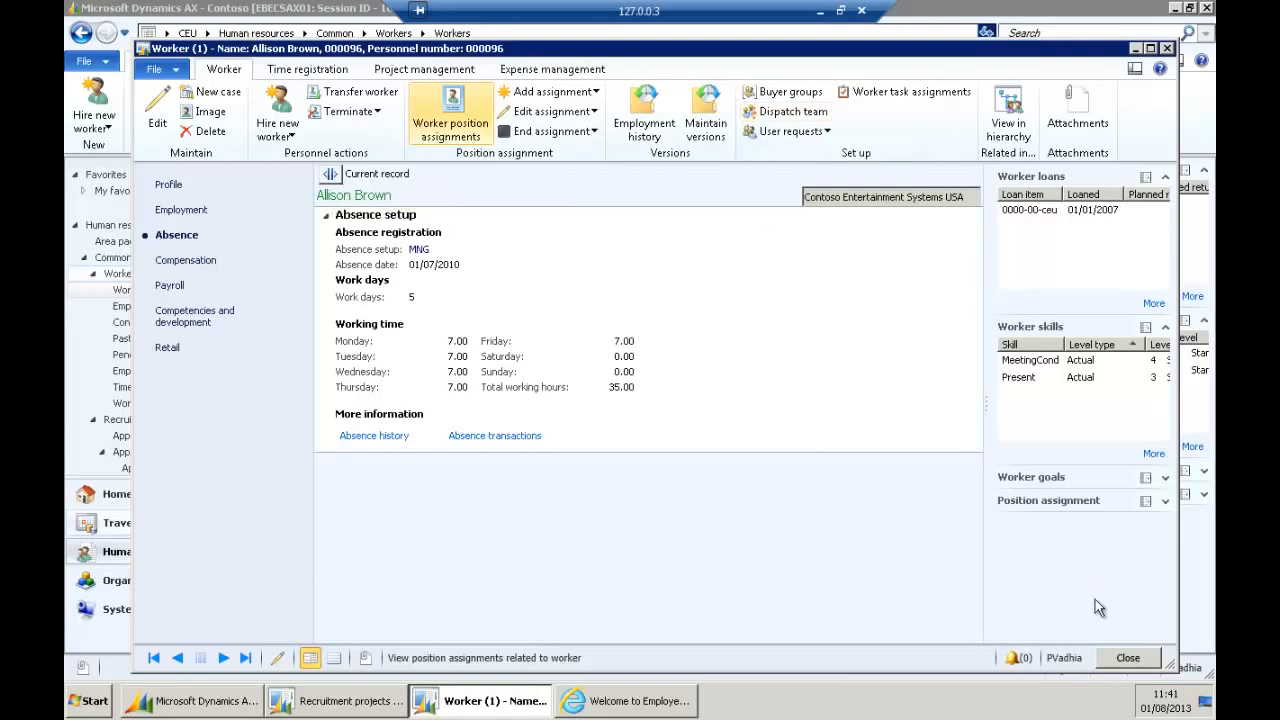
left_click(1125, 658)
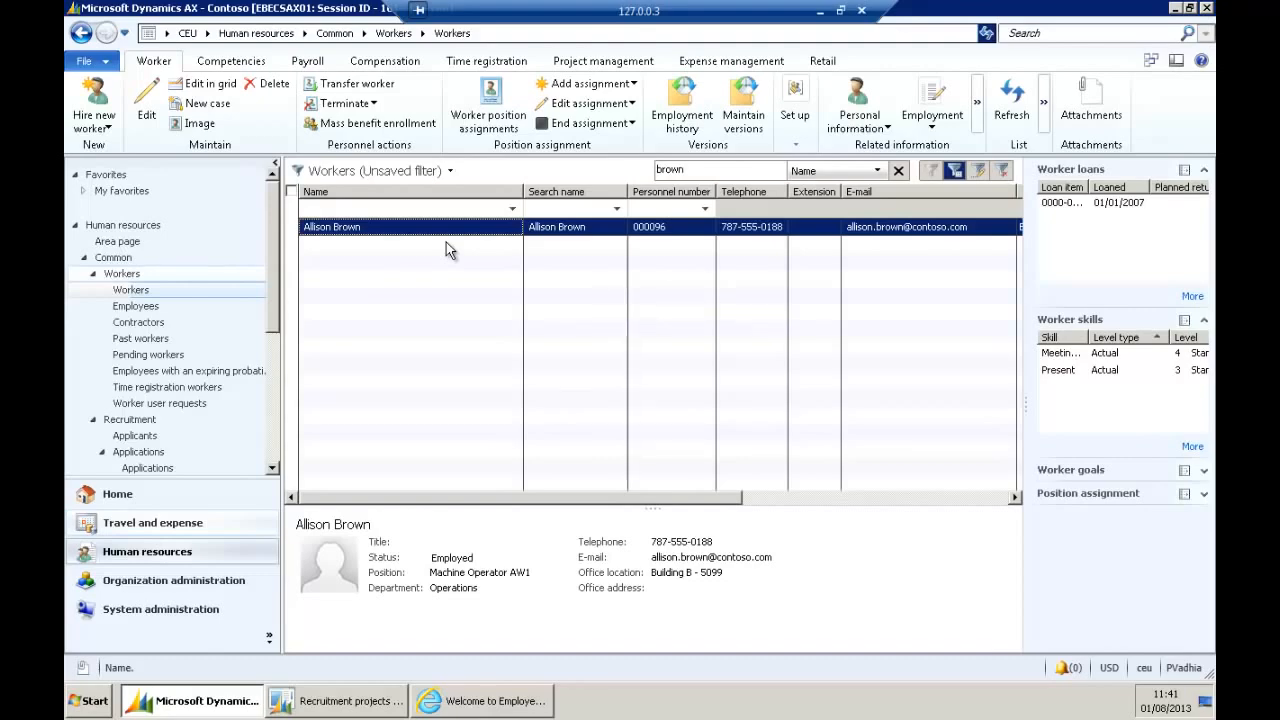
Open the Line position hierarchy chart from the Human resources area page.
left_click(256, 33)
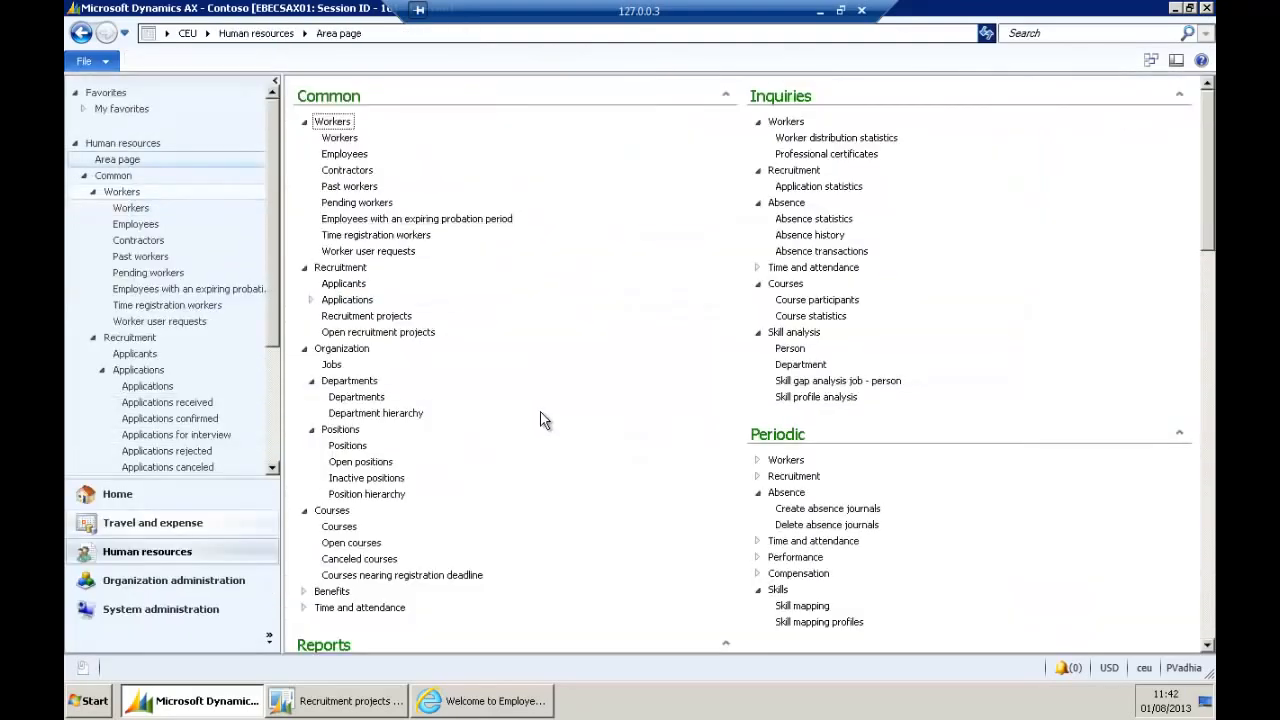
left_click(383, 496)
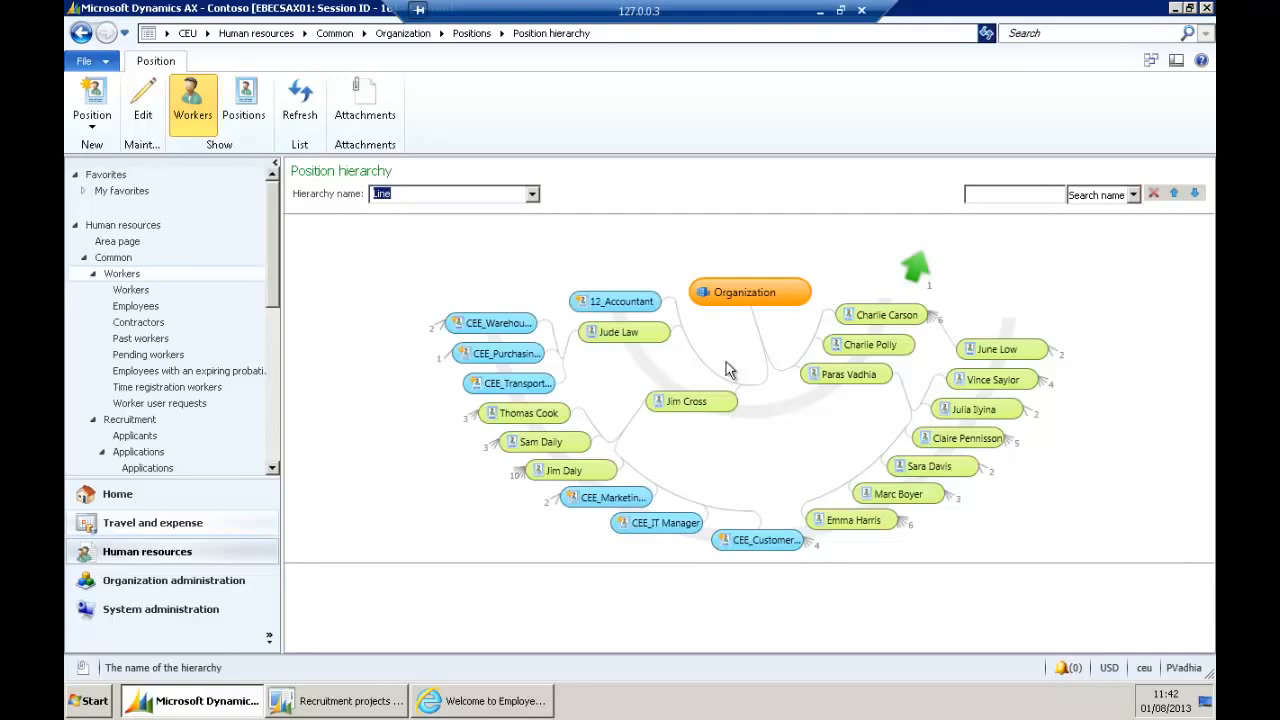
Centre the chart on CEE_President, then show Sales Manager and CEE_Order Processor details.
left_click(728, 401)
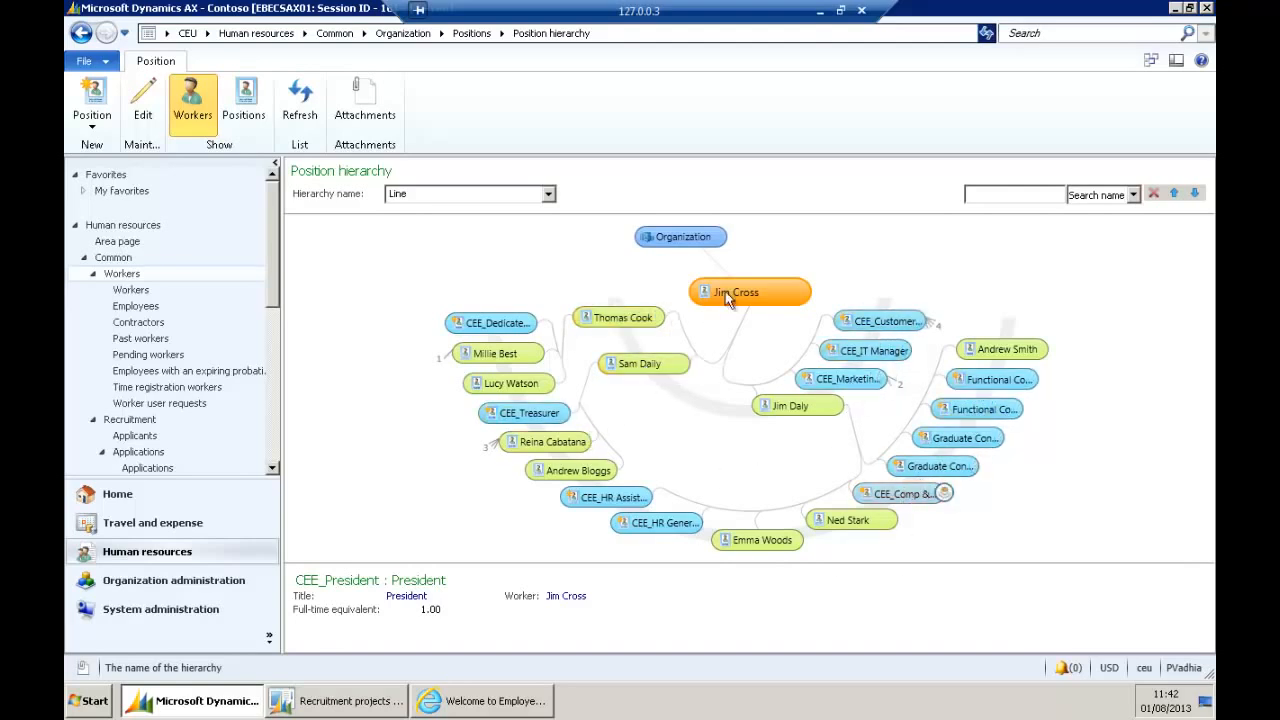
left_click(620, 318)
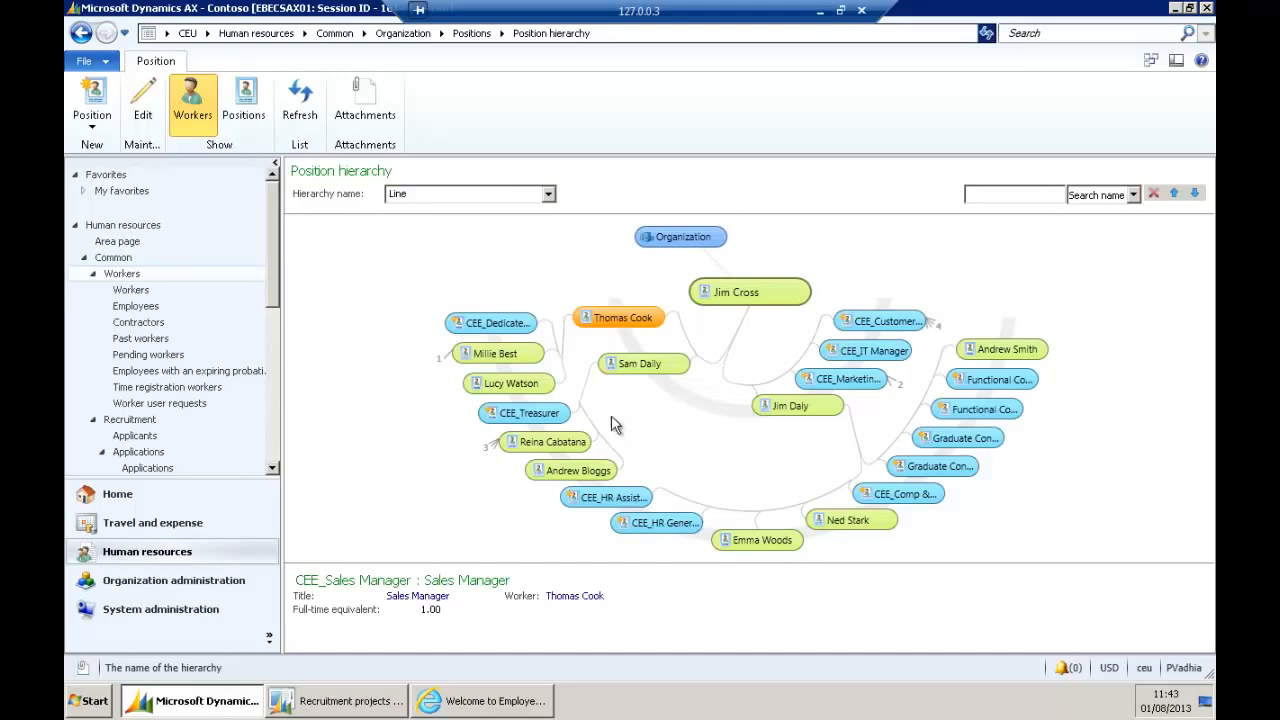
left_click(518, 384)
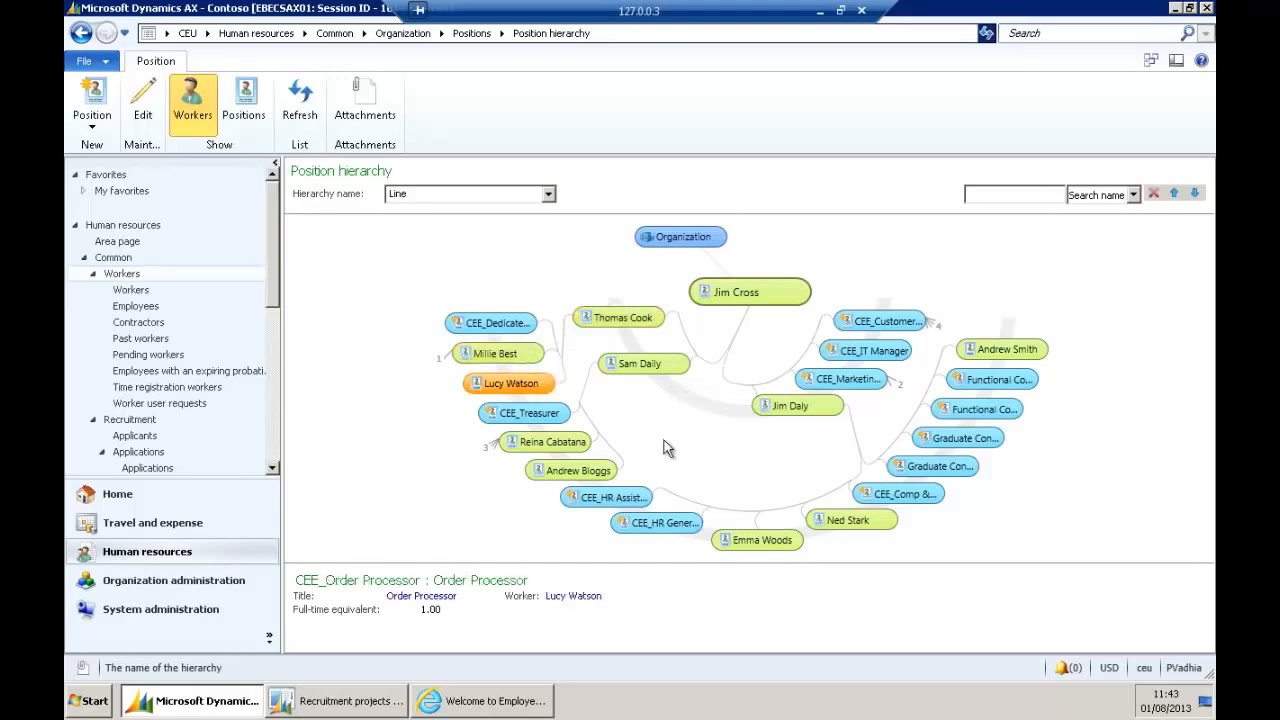
Open the CEE_Order Processor position record and start a worker transfer.
double_click(514, 385)
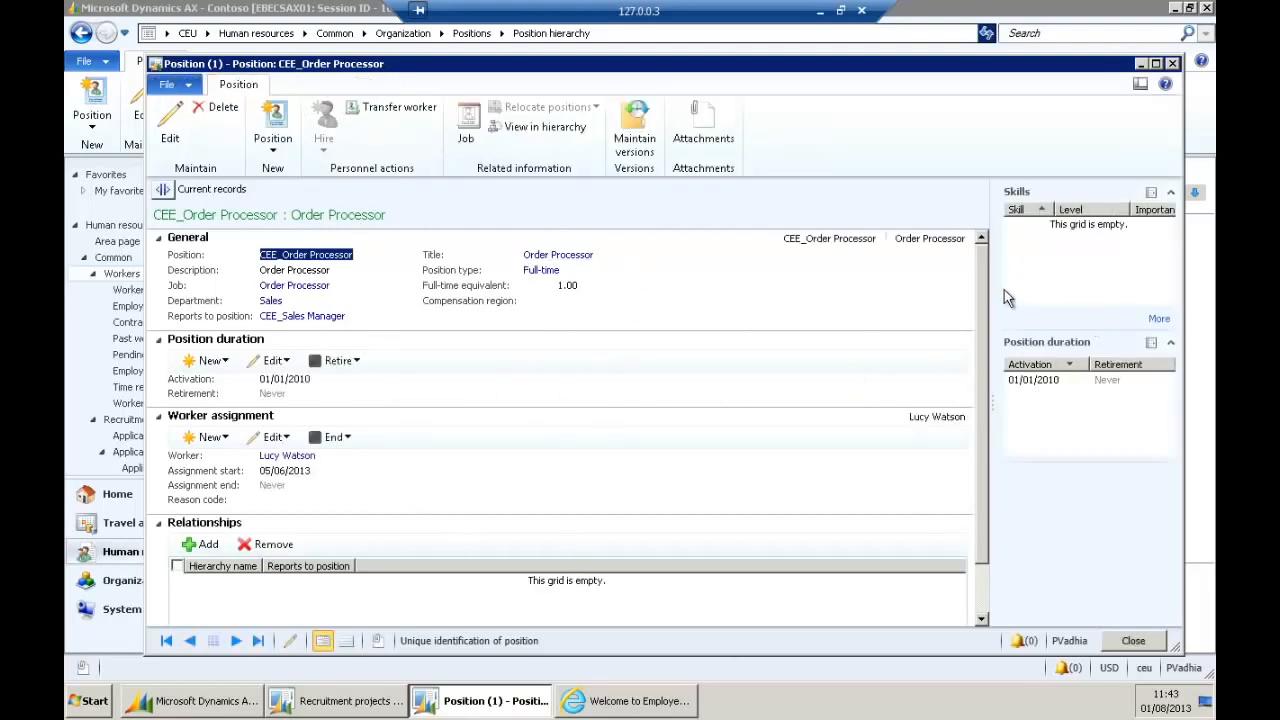
scroll(388, 361, "down", 1)
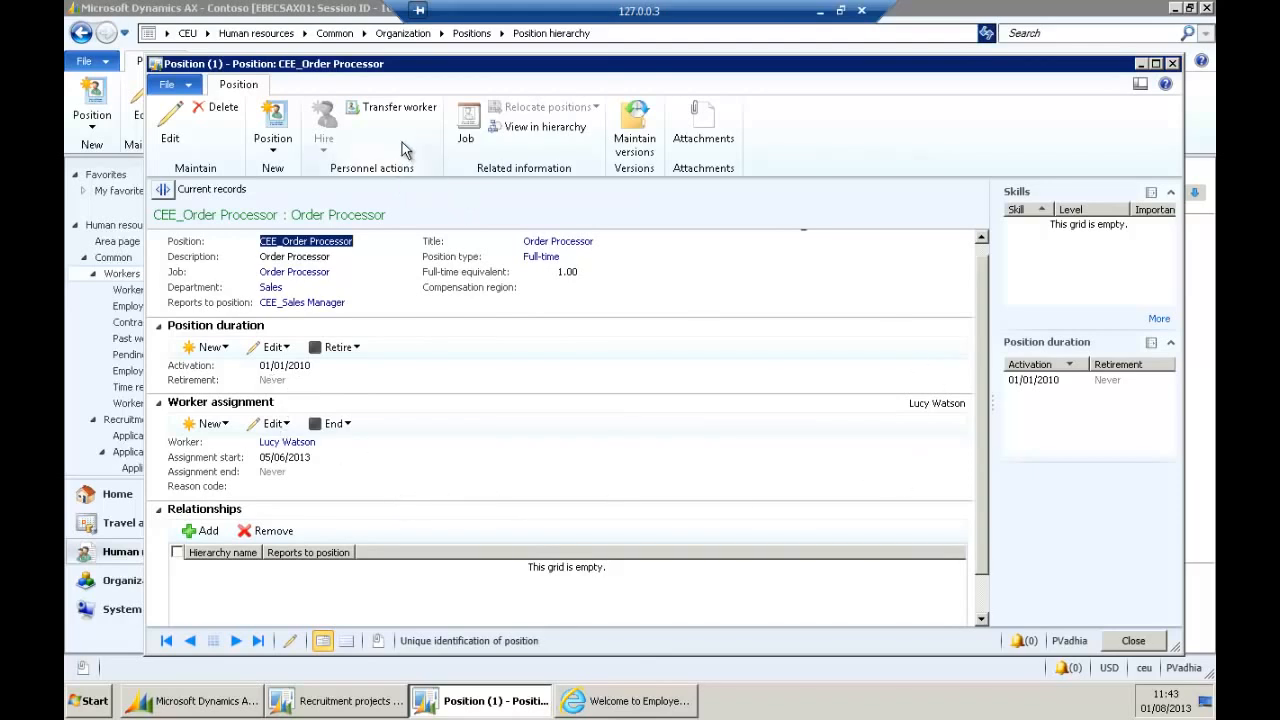
left_click(405, 109)
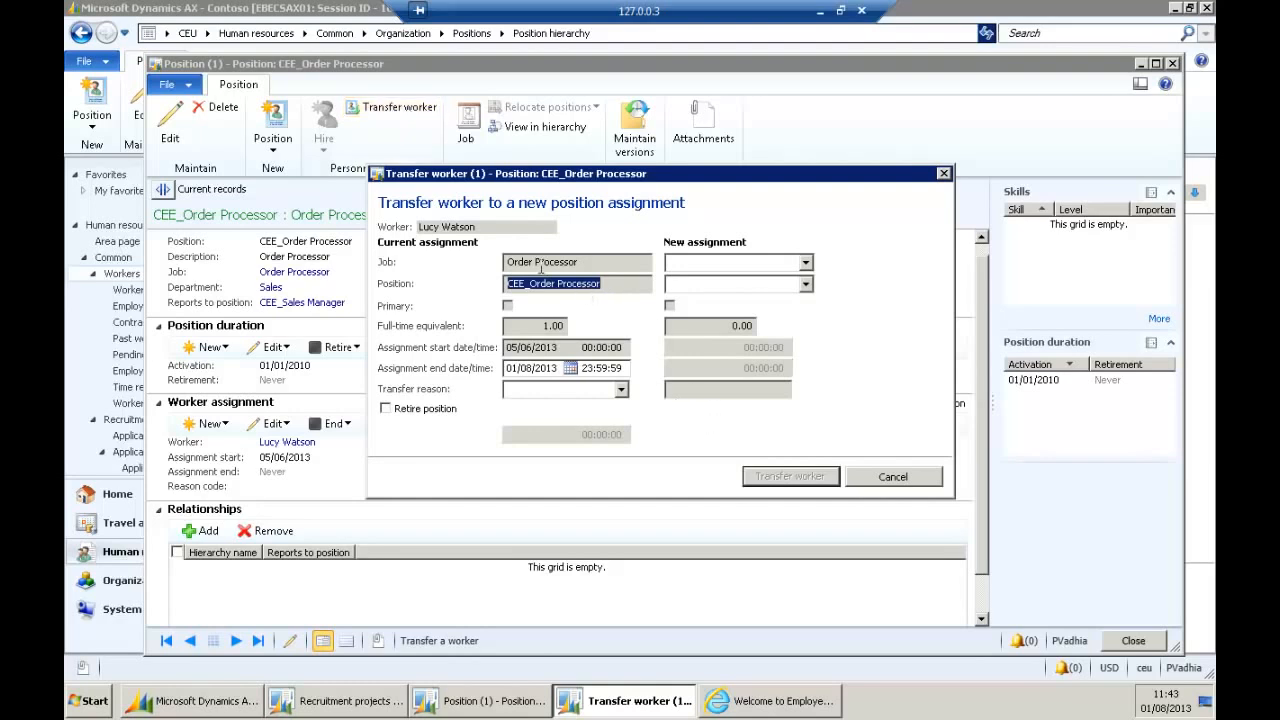
left_click(596, 290)
left_click(590, 261)
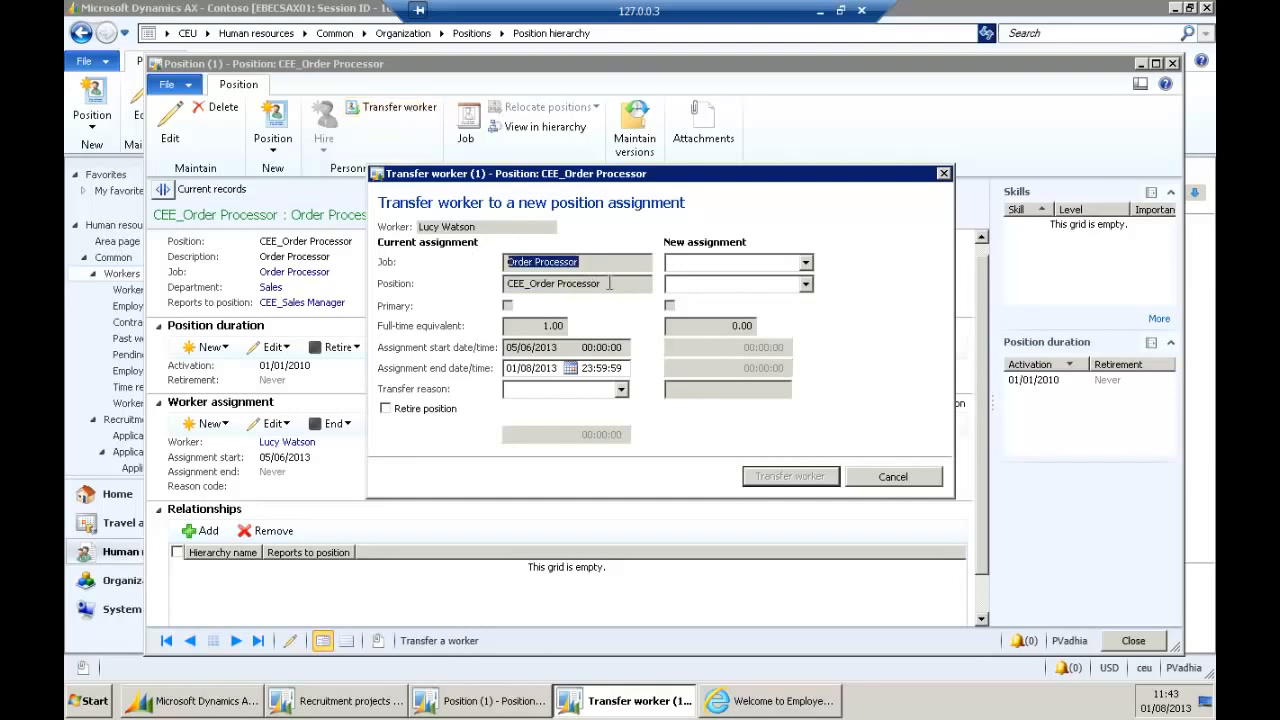
key("Tab")
Transfer the worker to job Accountant, position 12_Accountant, with reason Career move.
left_click(806, 263)
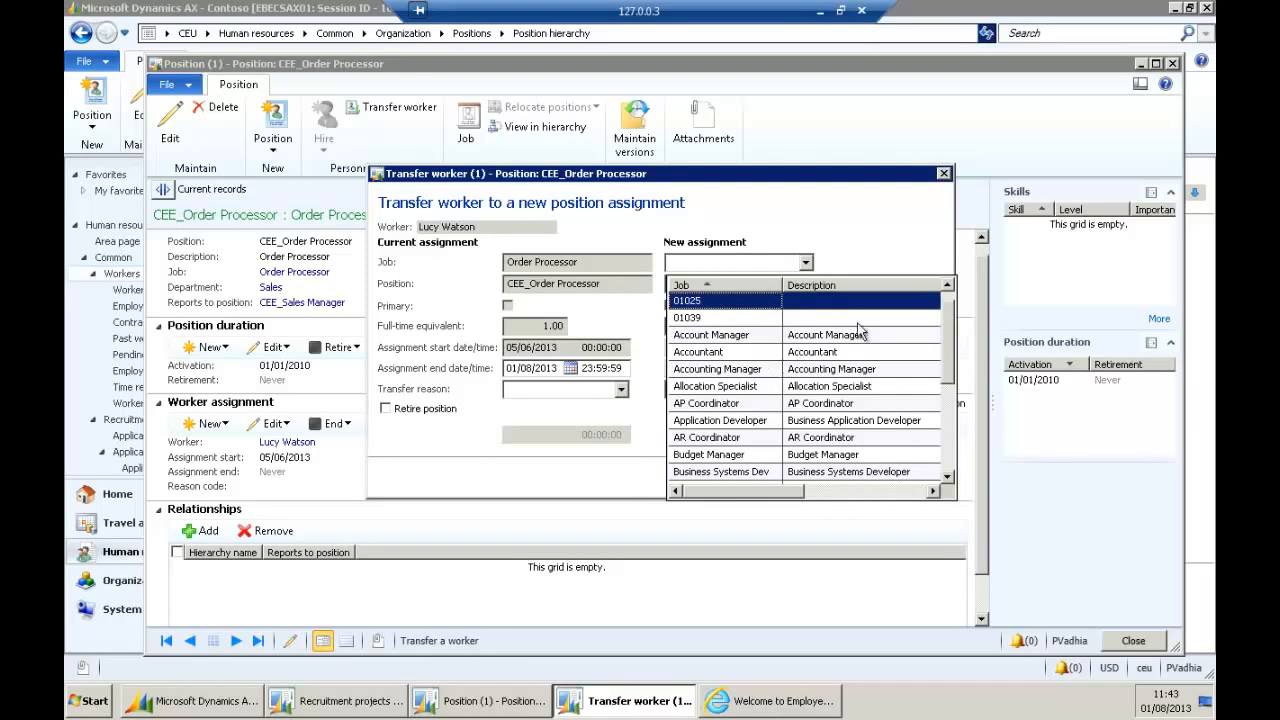
scroll(860, 360, "down", 1)
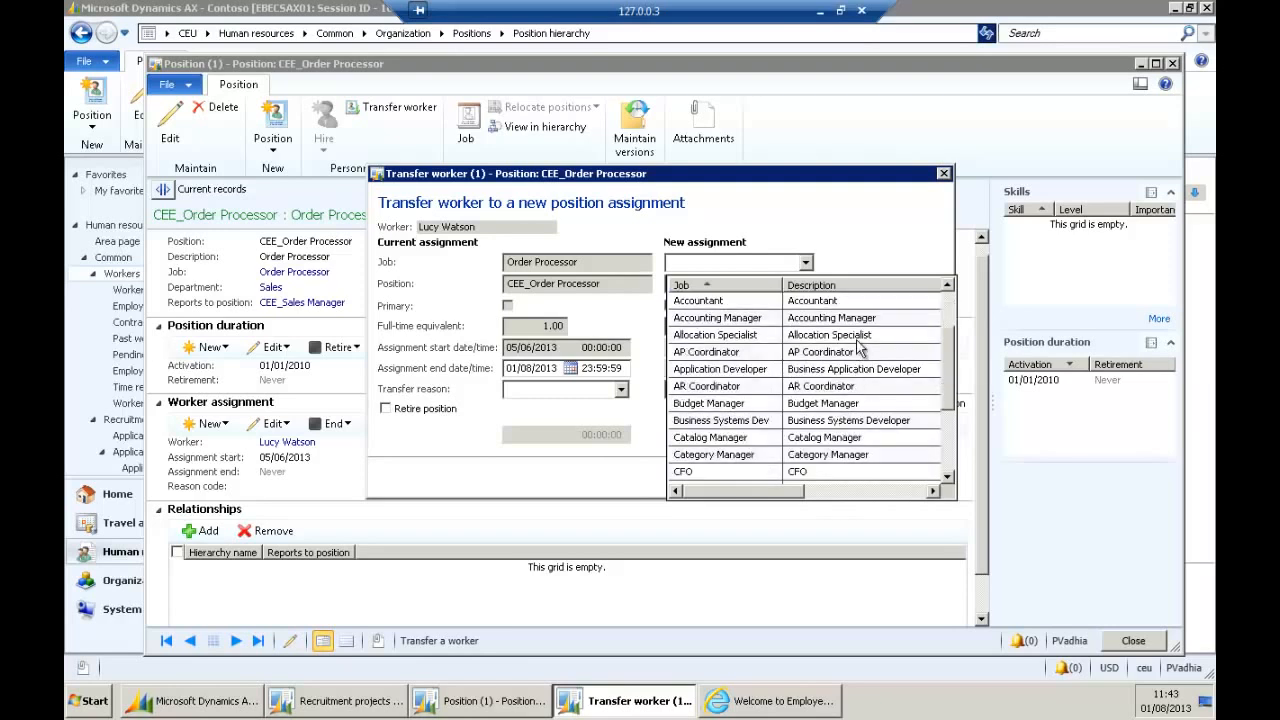
left_click(840, 302)
left_click(805, 284)
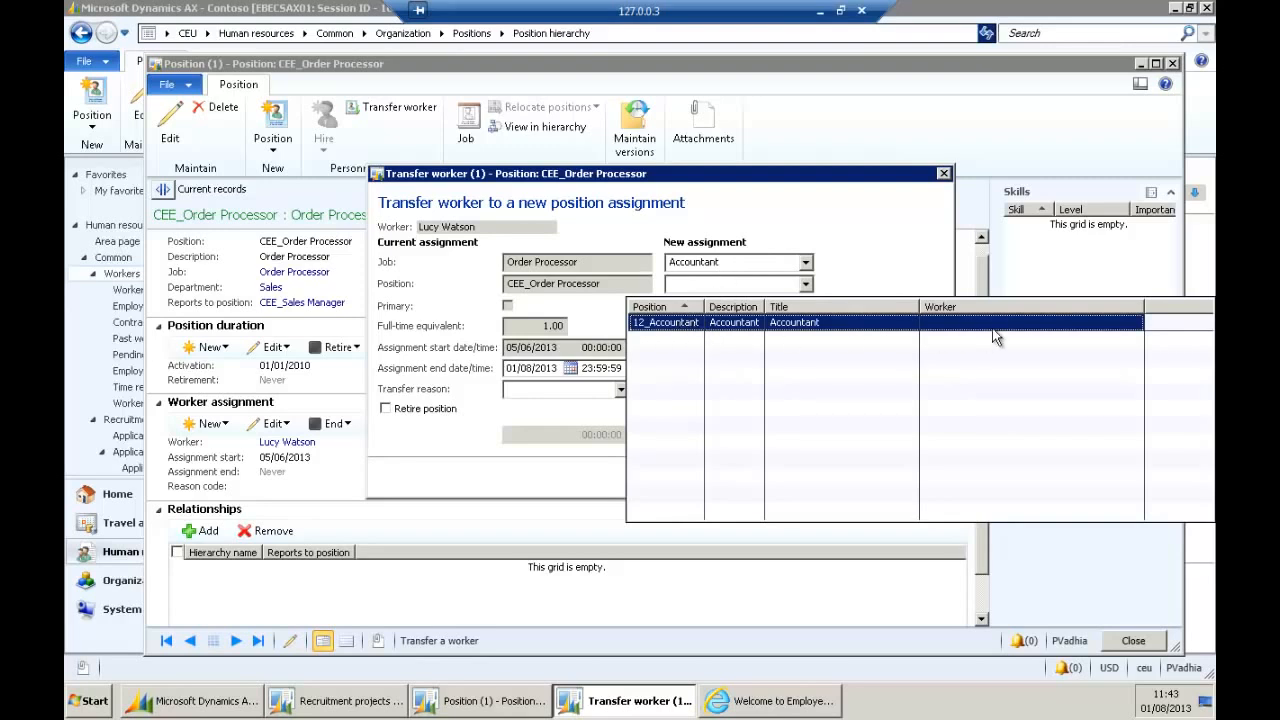
left_click(800, 322)
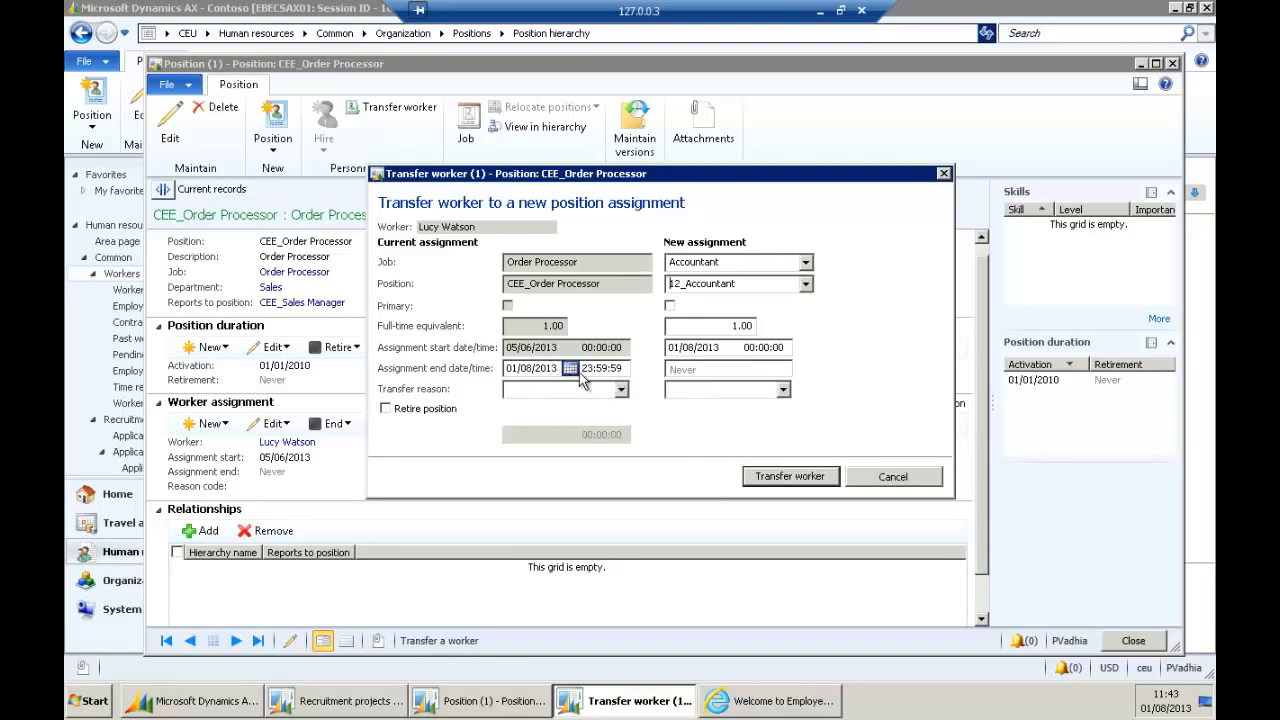
left_click(710, 367)
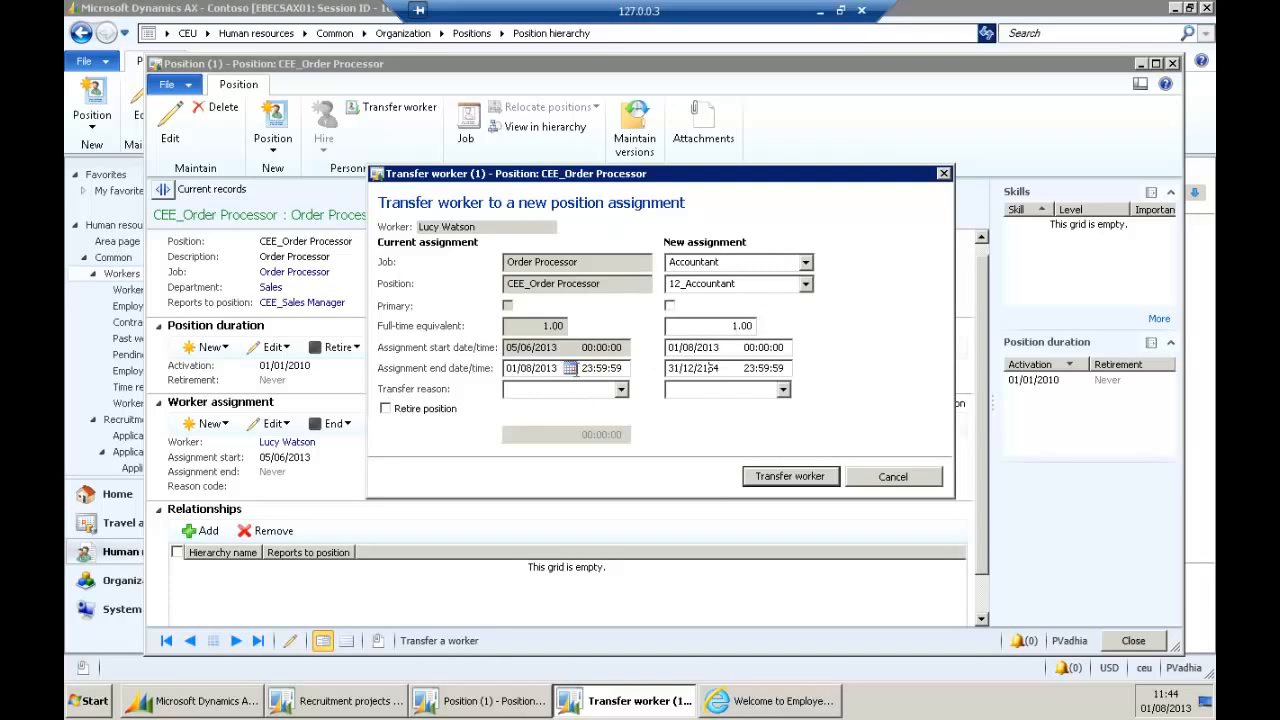
left_click(783, 390)
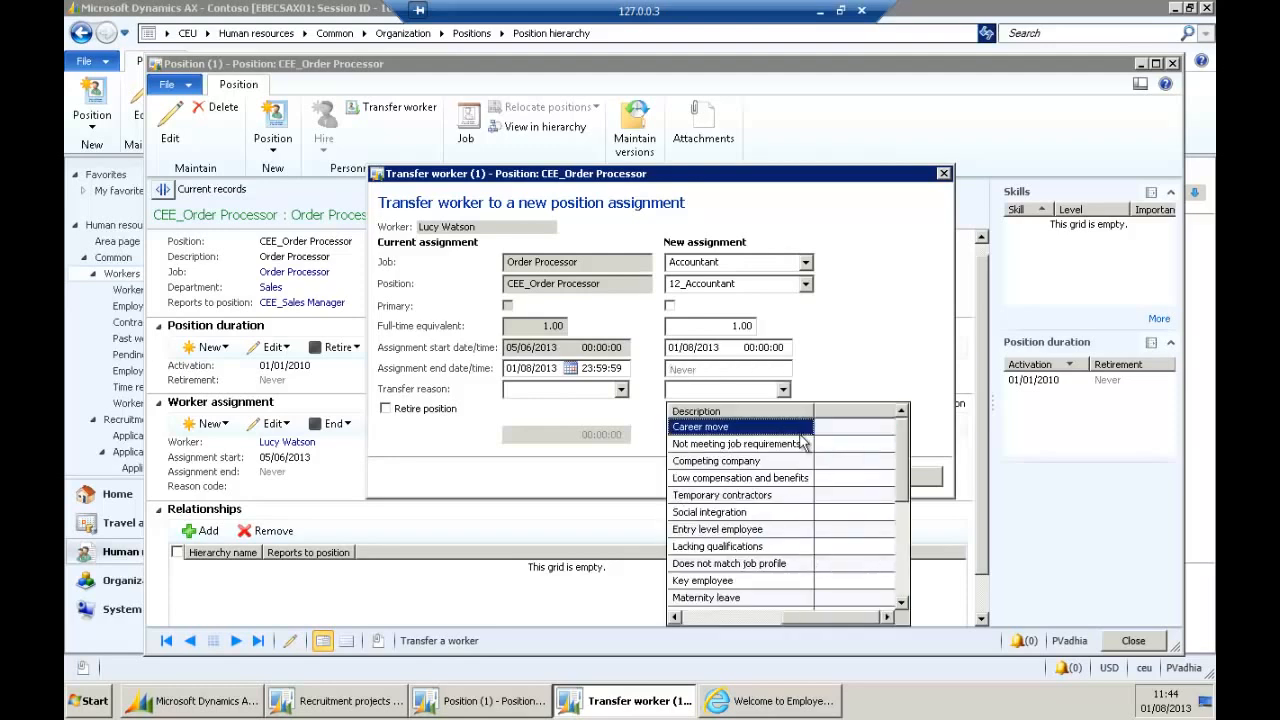
key("Return")
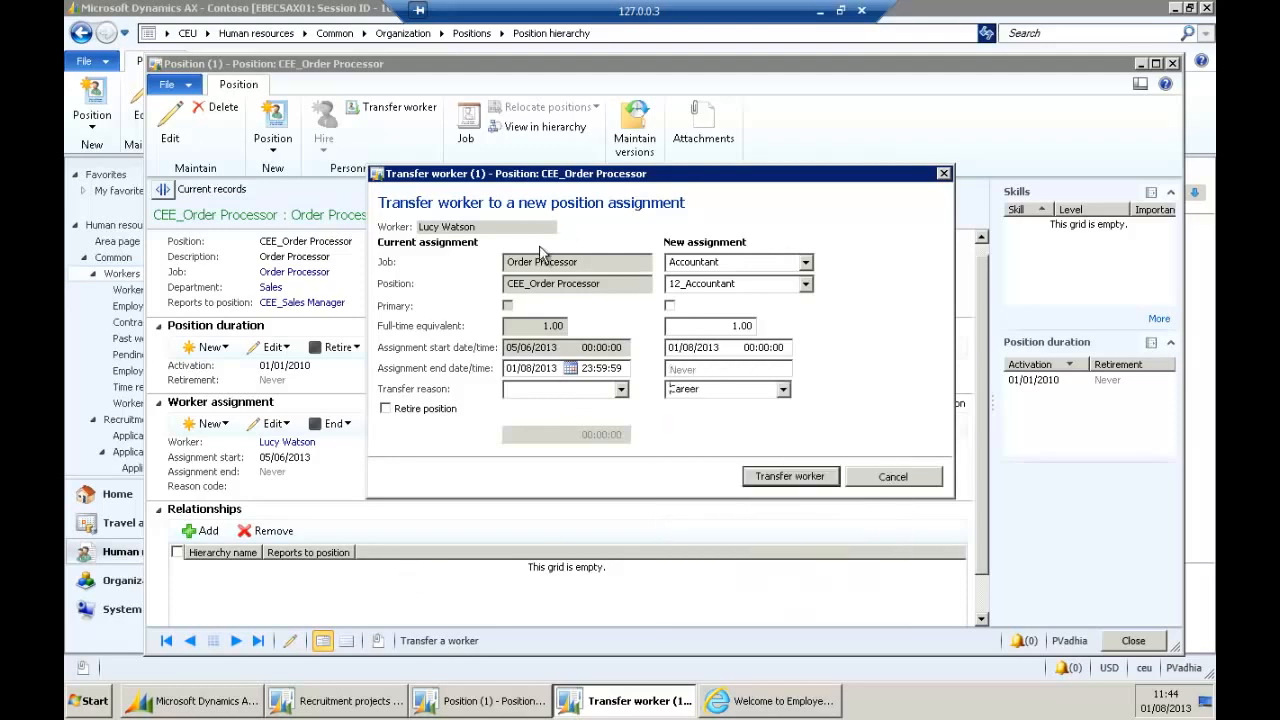
left_click(776, 477)
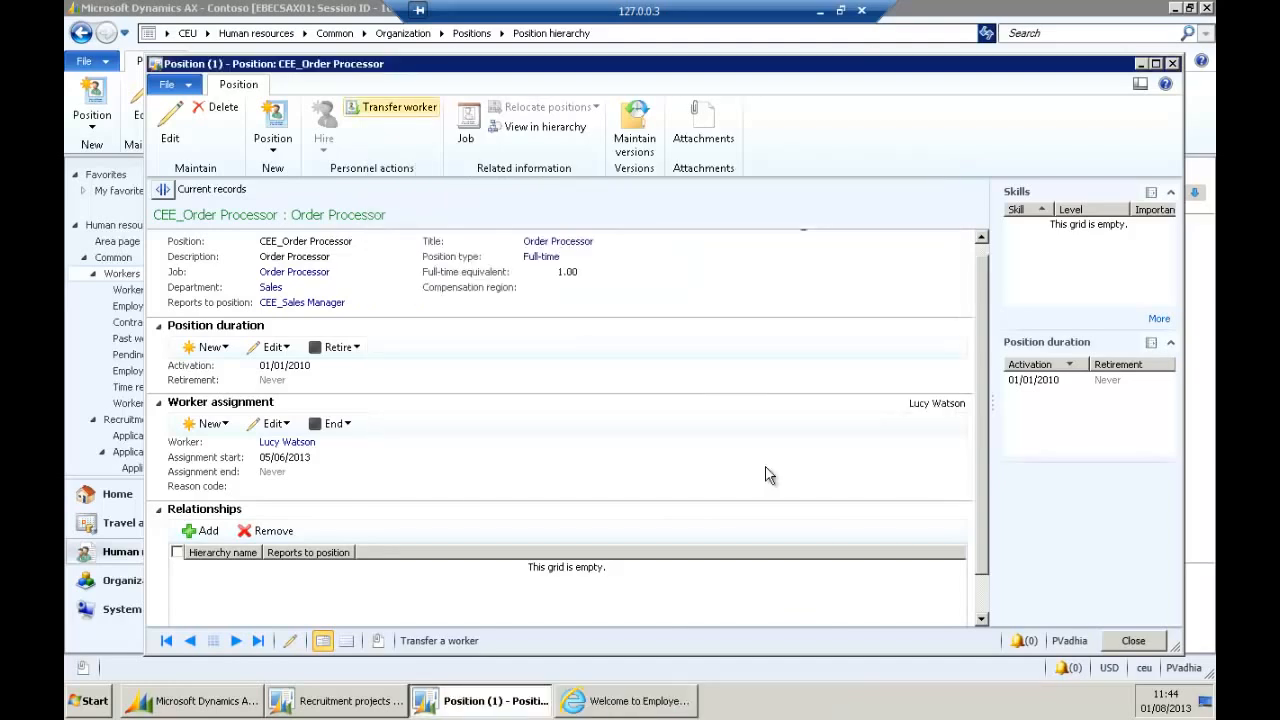
Close the position form, refresh the hierarchy, and page through its nodes from Organization.
left_click(1118, 640)
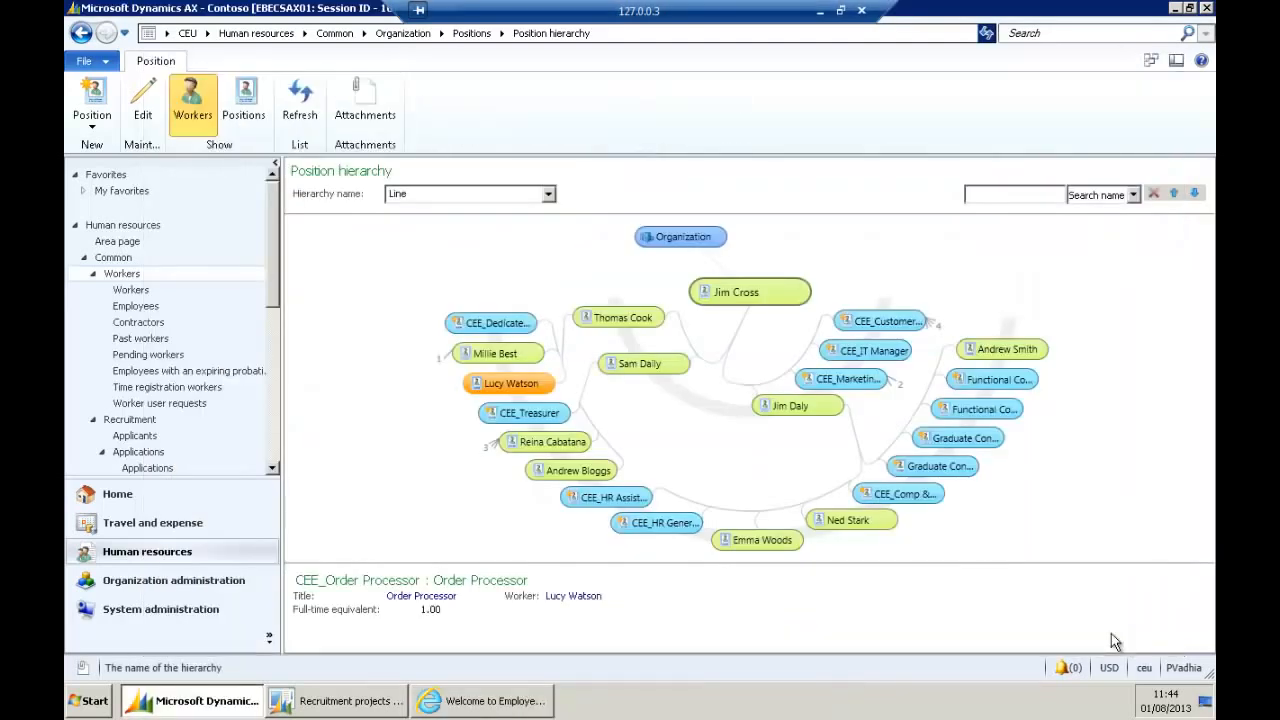
left_click(302, 102)
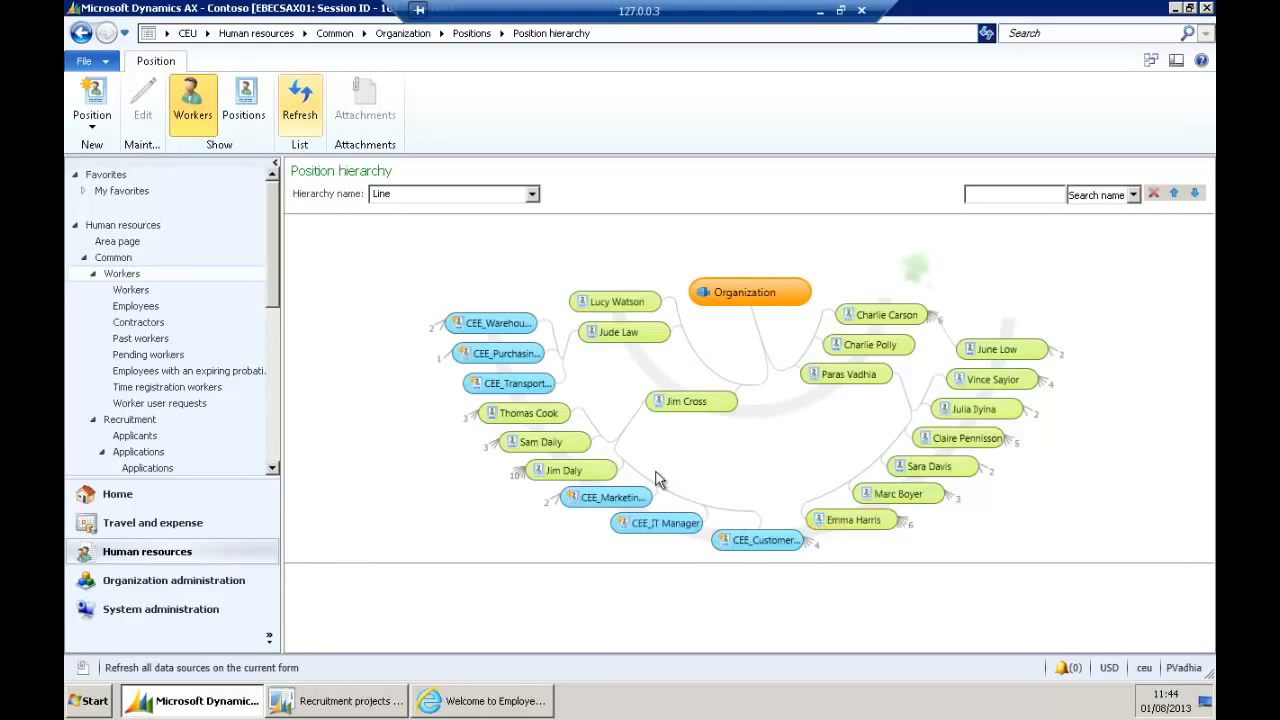
left_click(742, 408)
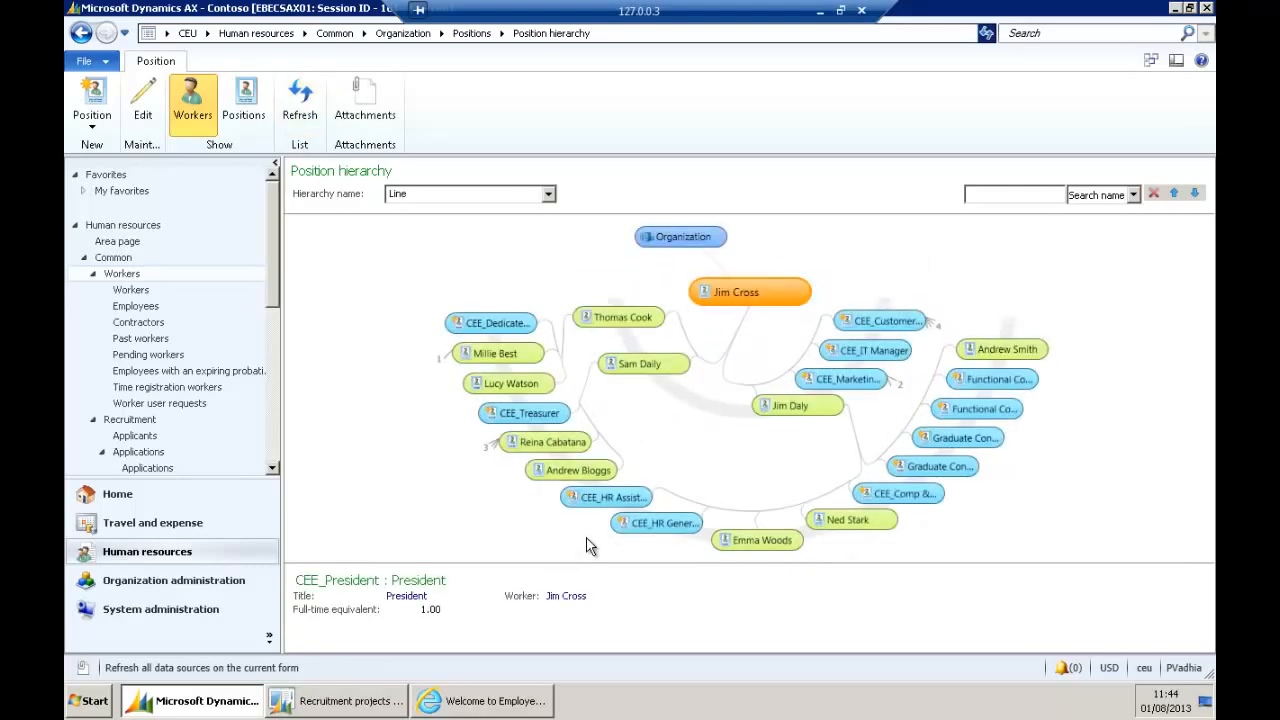
left_click(535, 388)
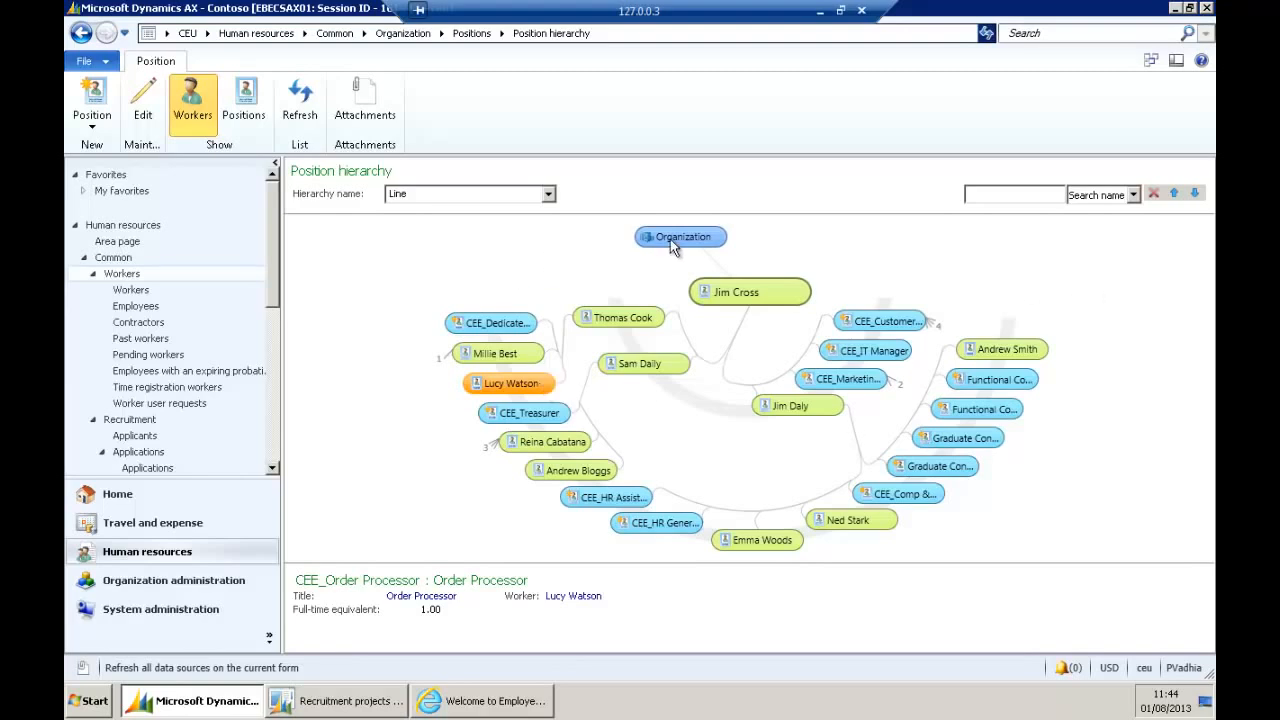
left_click(727, 239)
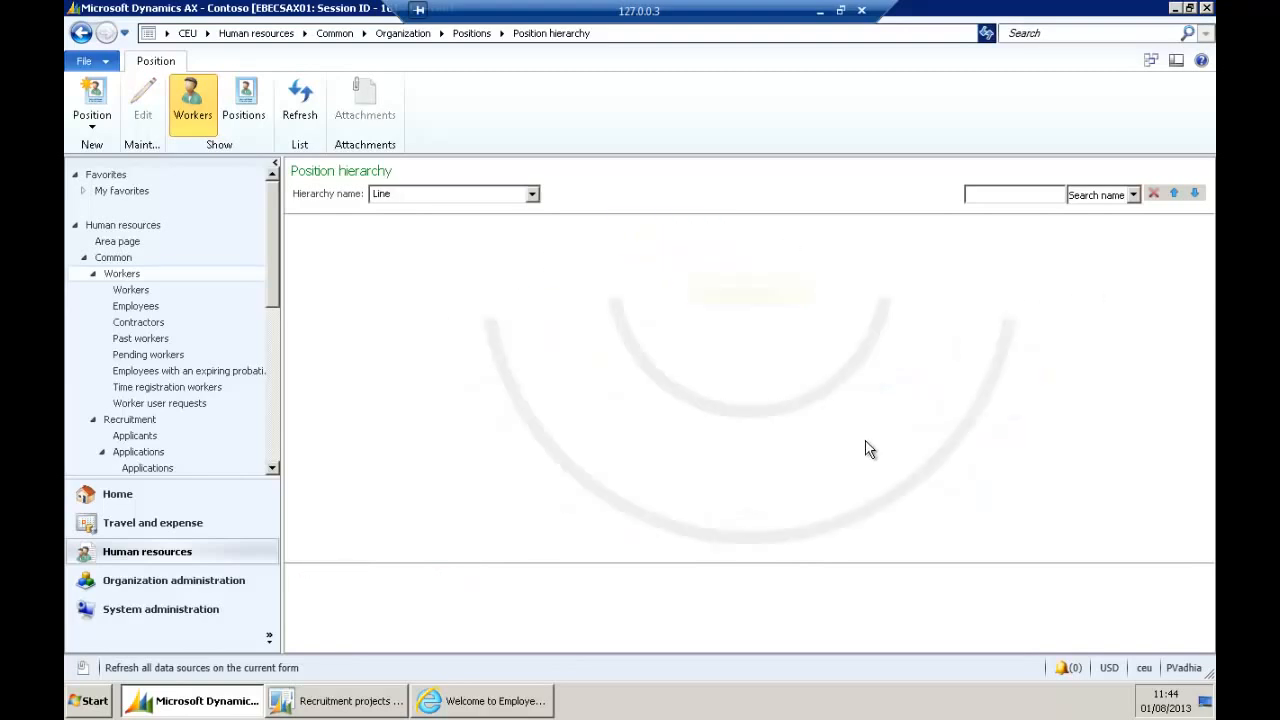
left_click(924, 267)
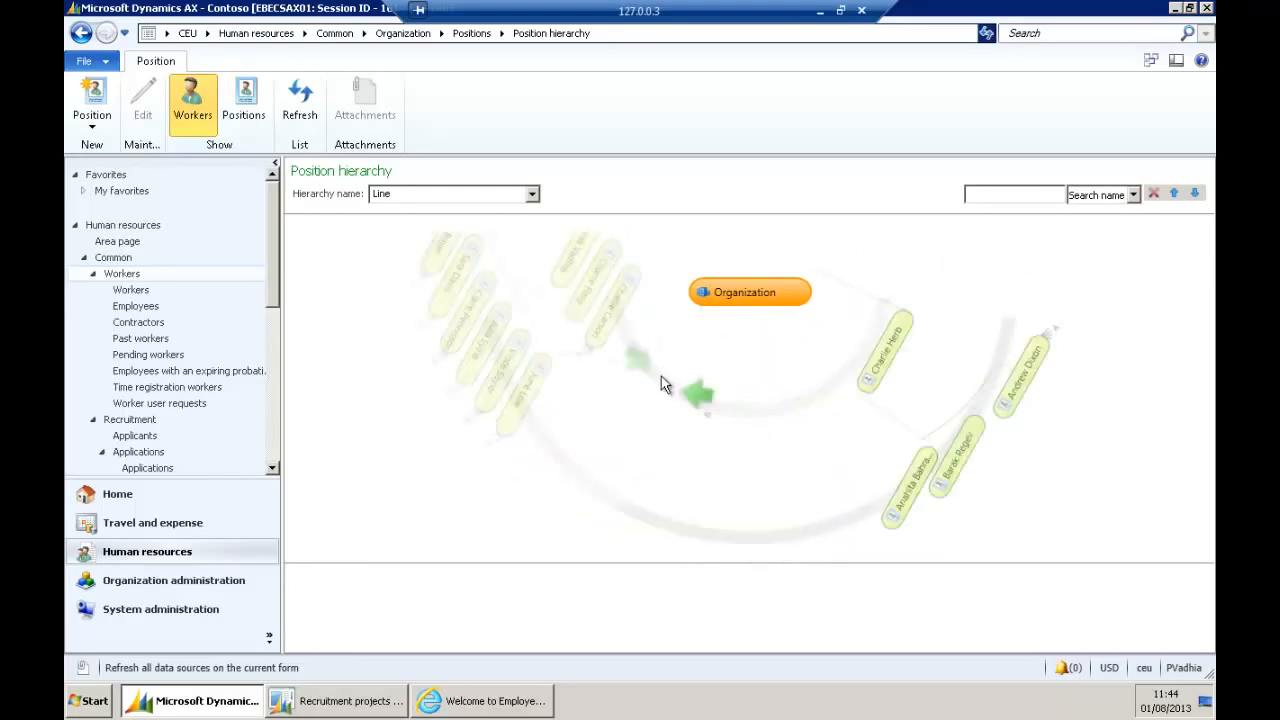
left_click(584, 268)
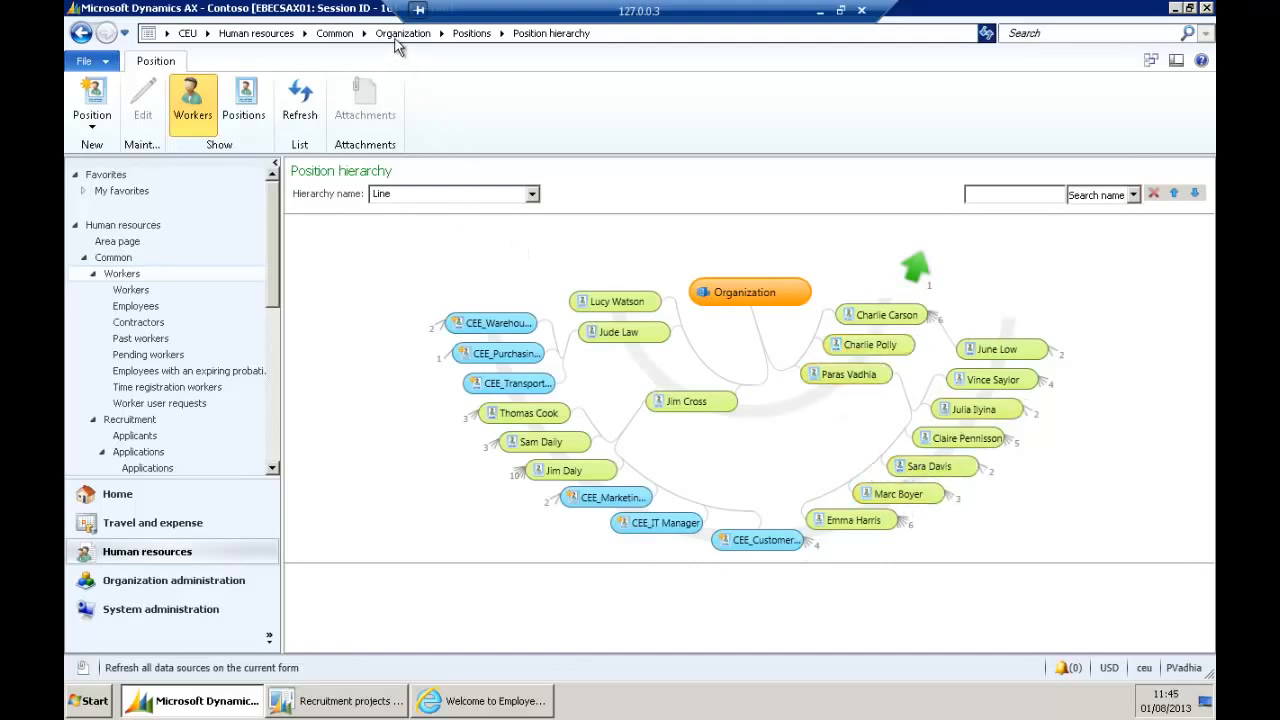
Return to the Human resources area page and switch to the Employee services portal.
left_click(253, 35)
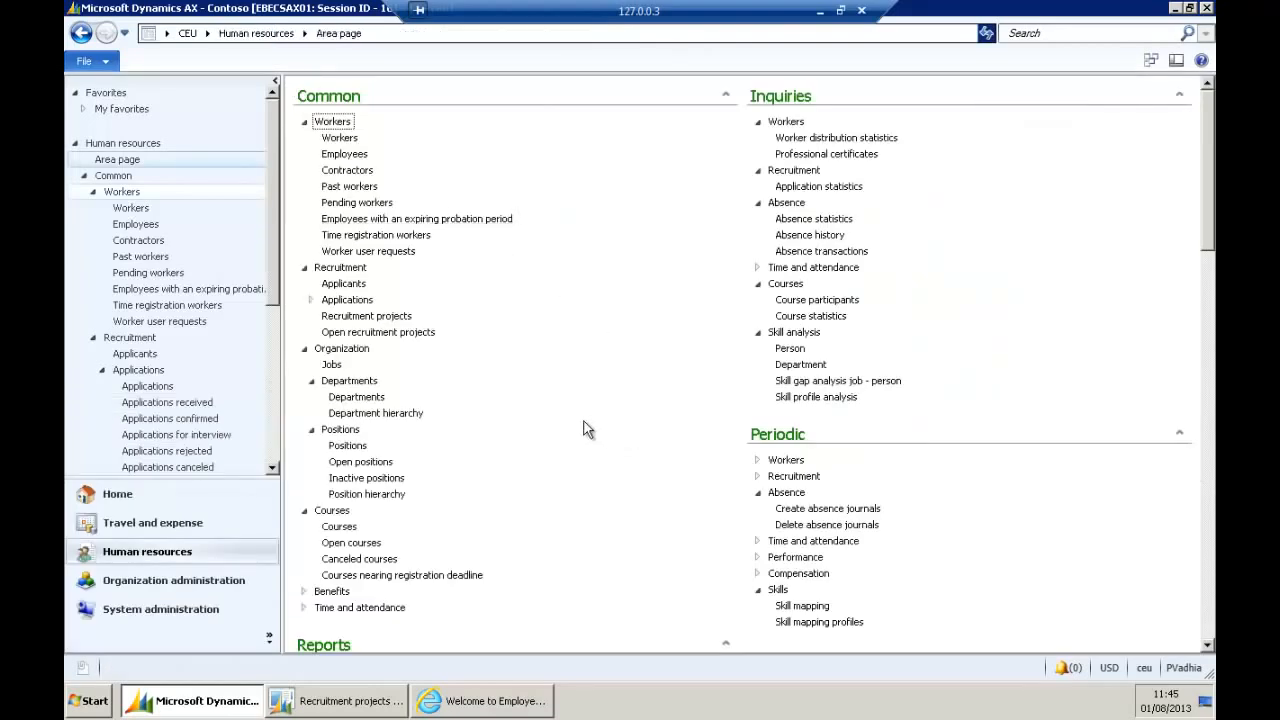
left_click(505, 699)
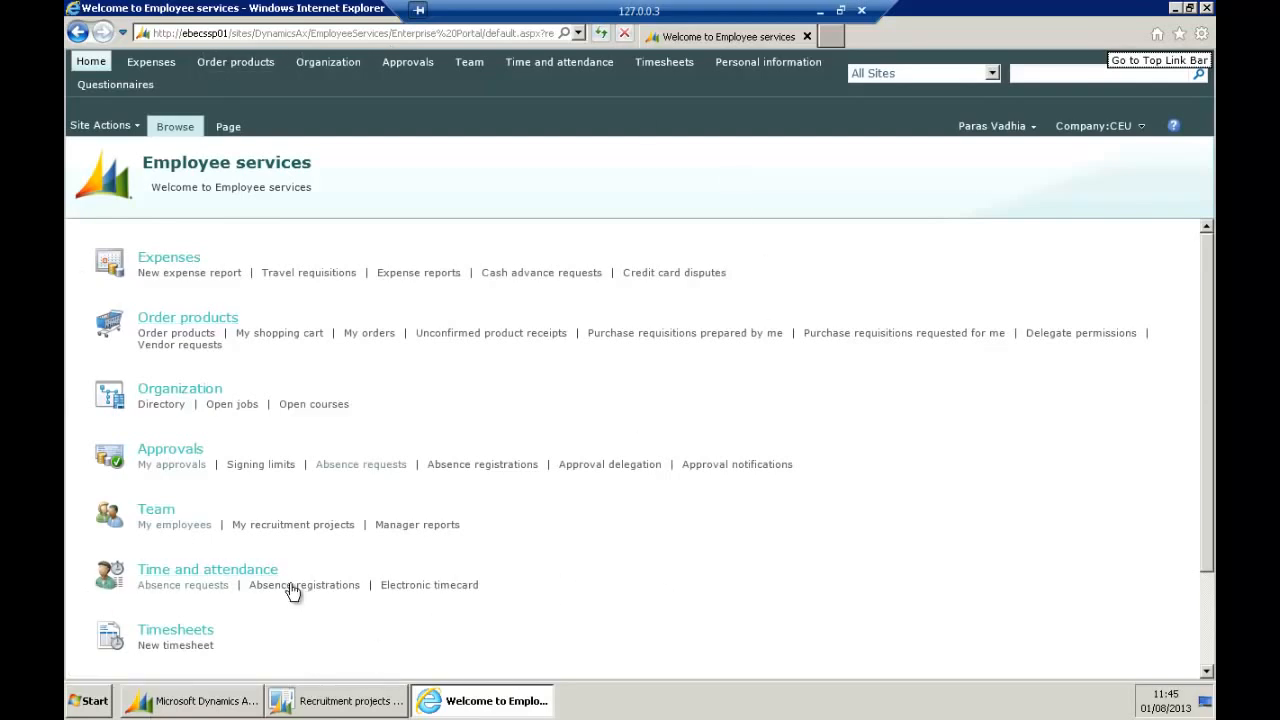
Open the Absence requests list under Time and attendance in Employee services.
left_click(193, 588)
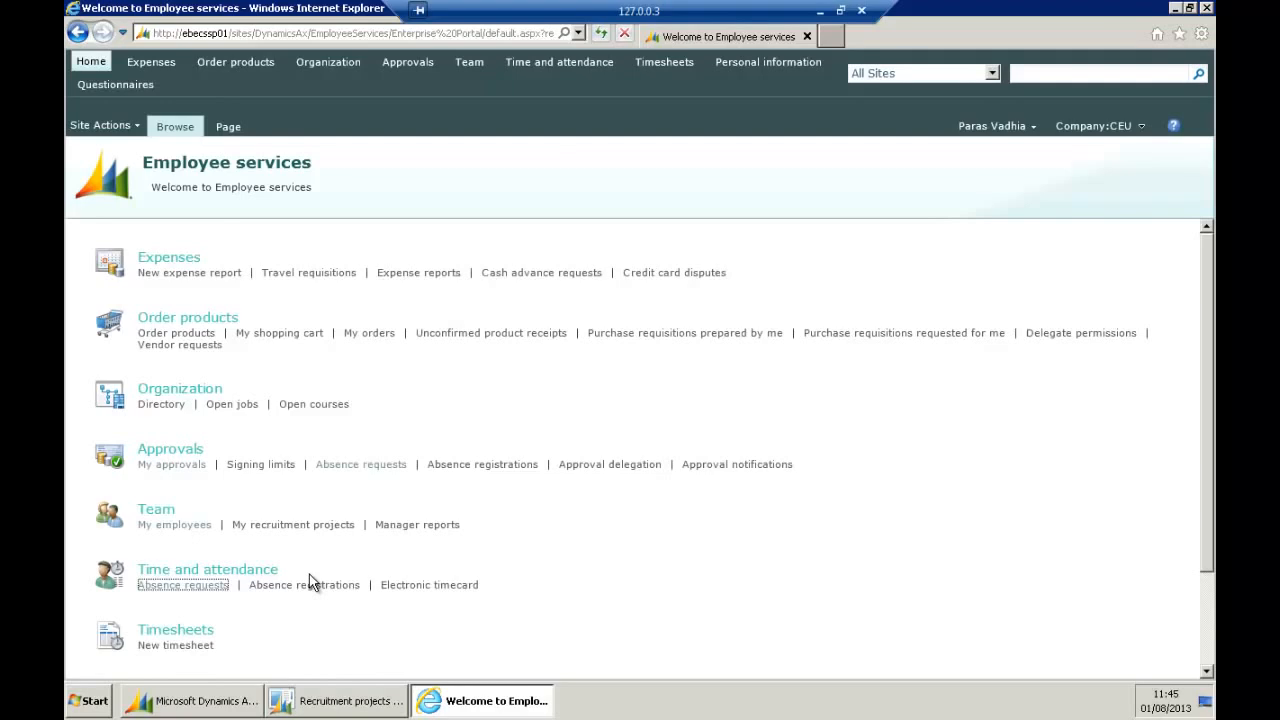
left_click(186, 588)
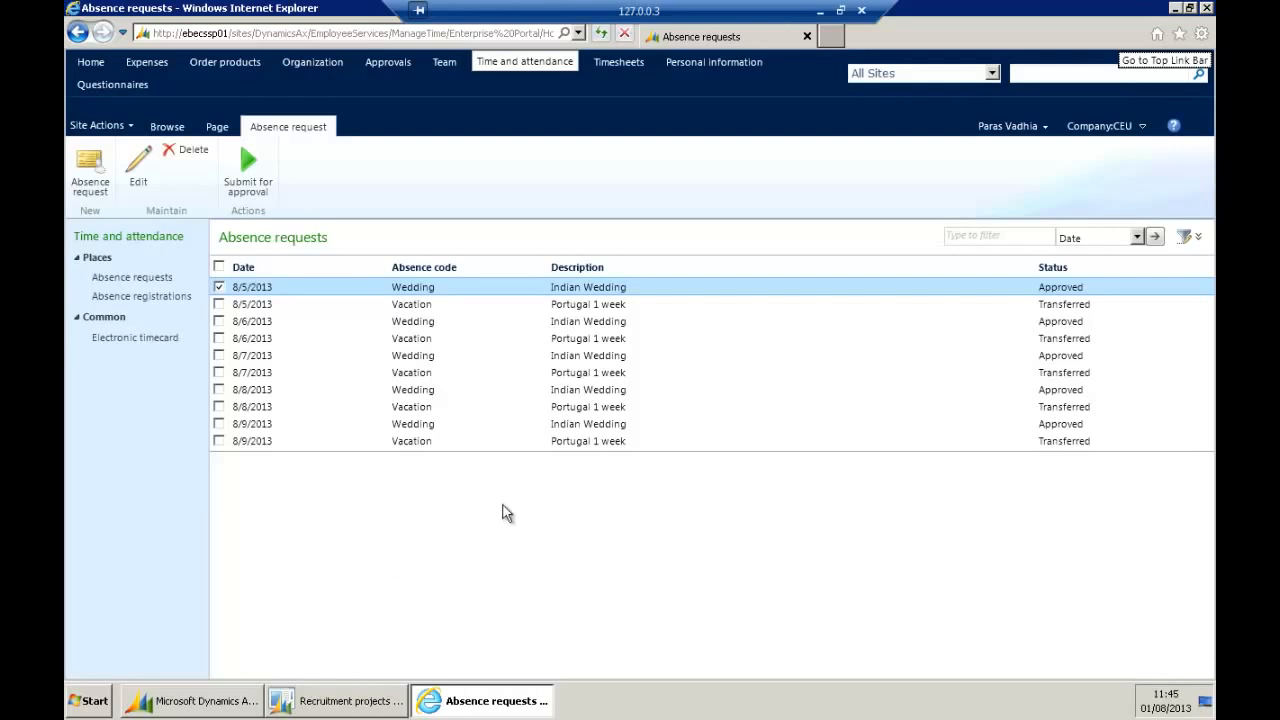
Sort the absence requests by Description and begin a new absence request.
left_click(575, 268)
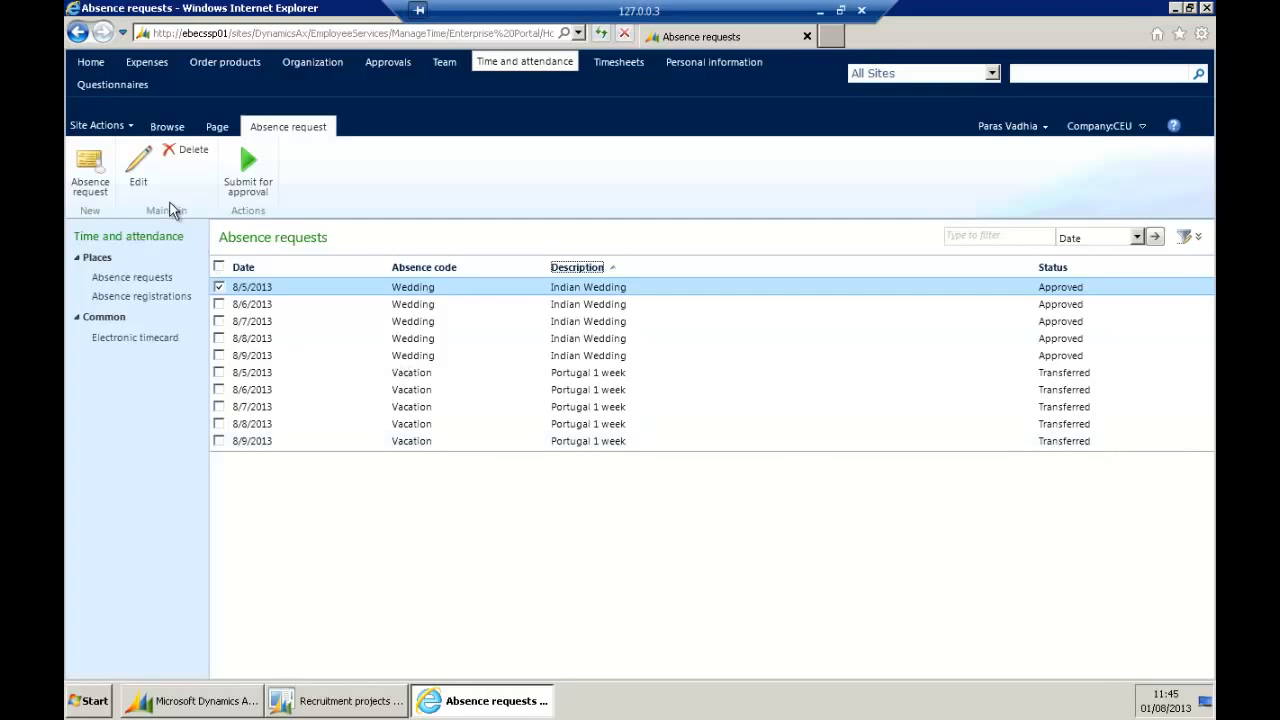
left_click(100, 189)
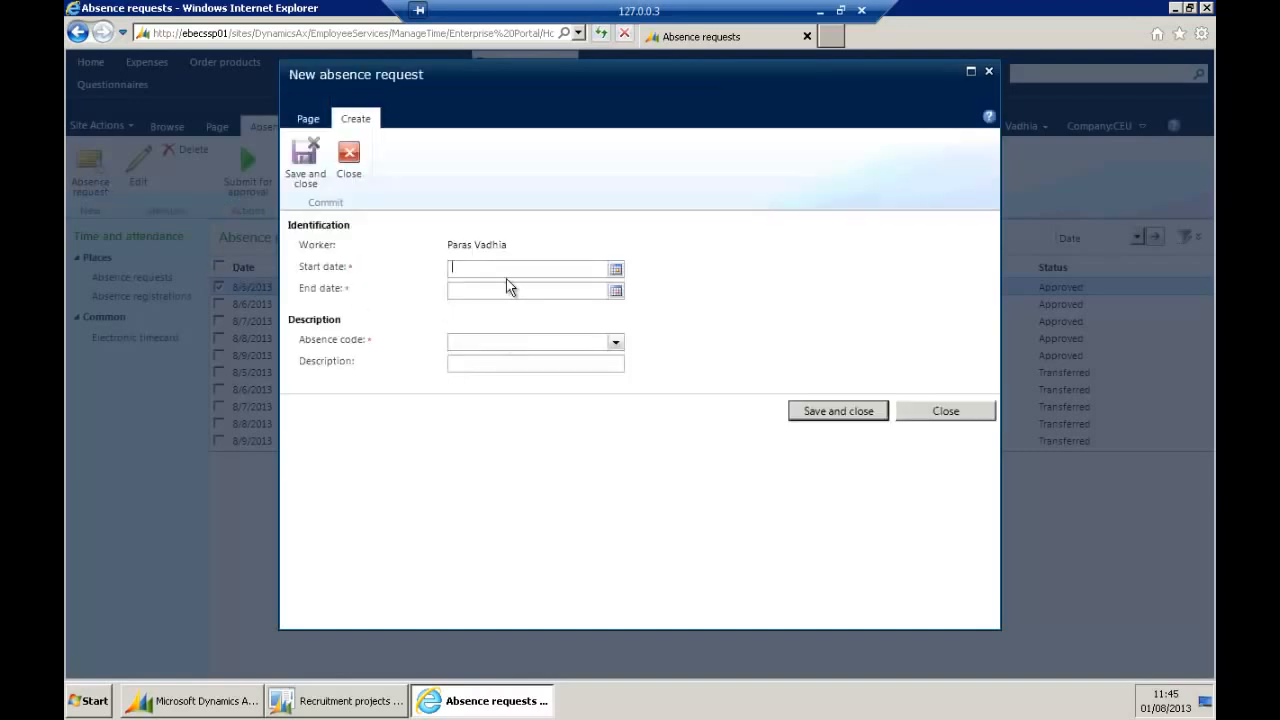
Request absence from 9/9/2013 to 9/13/2013 with absence code Jury and save it.
left_click(615, 268)
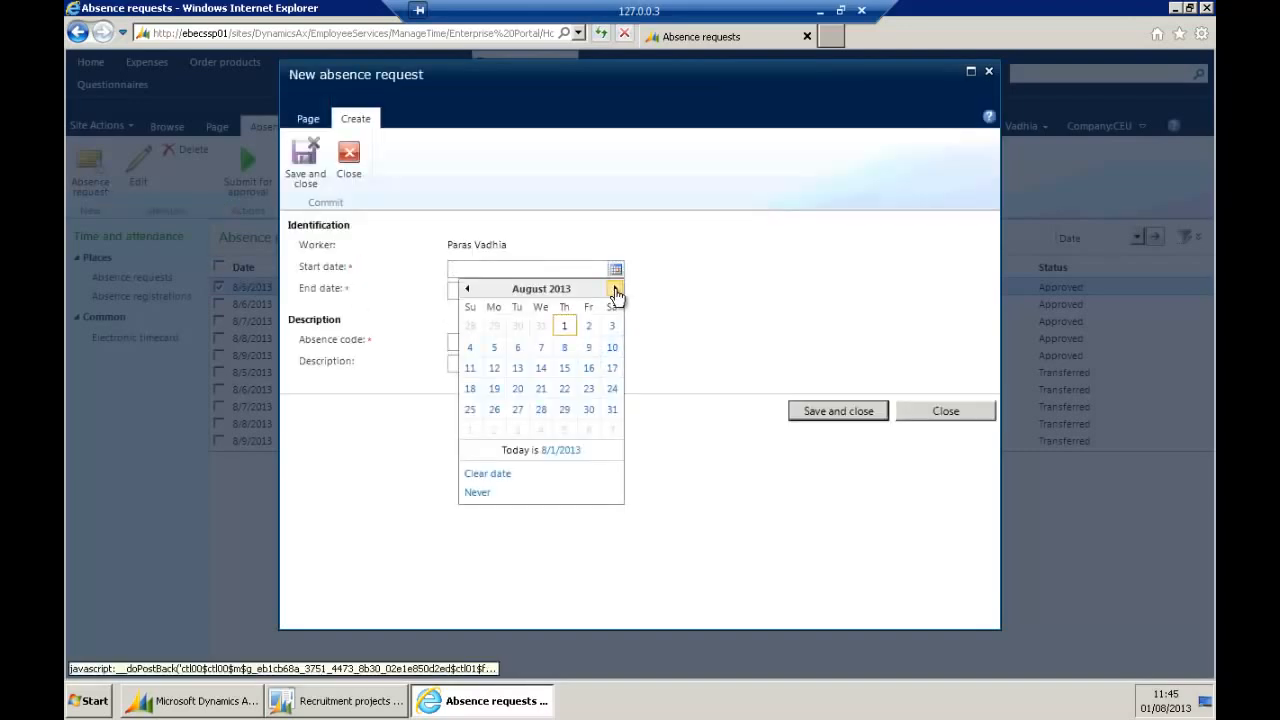
left_click(615, 288)
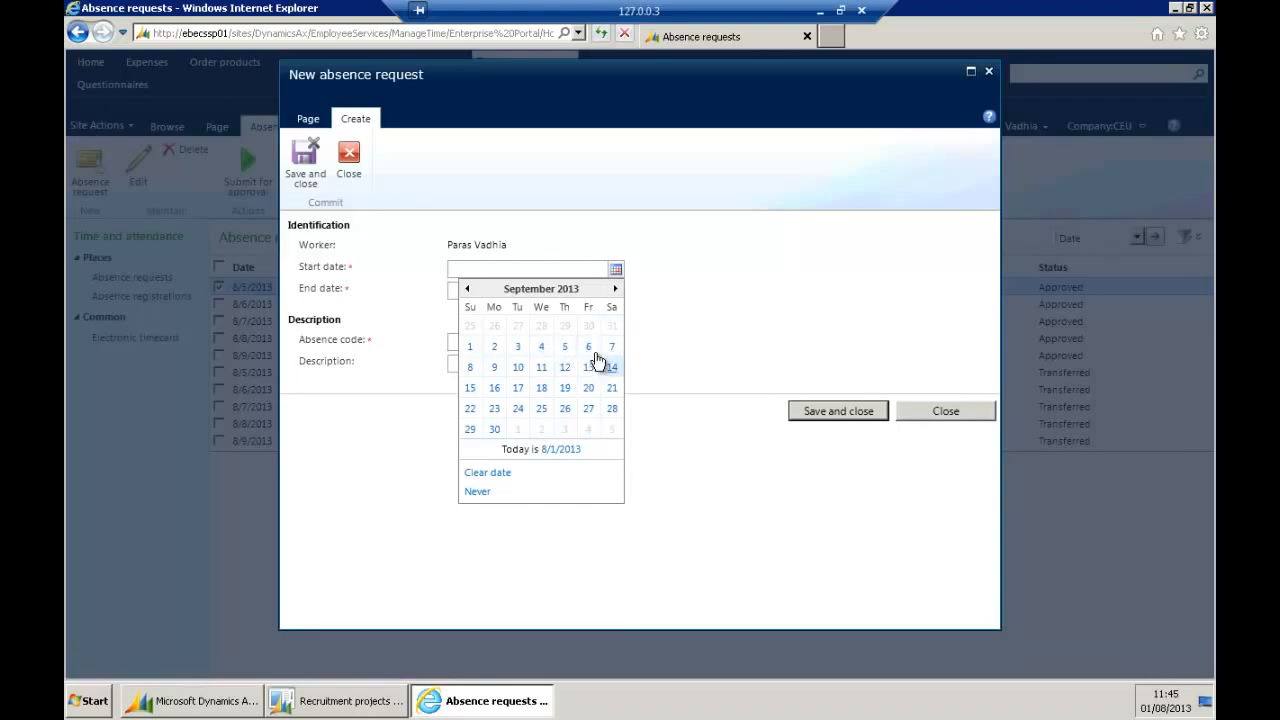
left_click(494, 367)
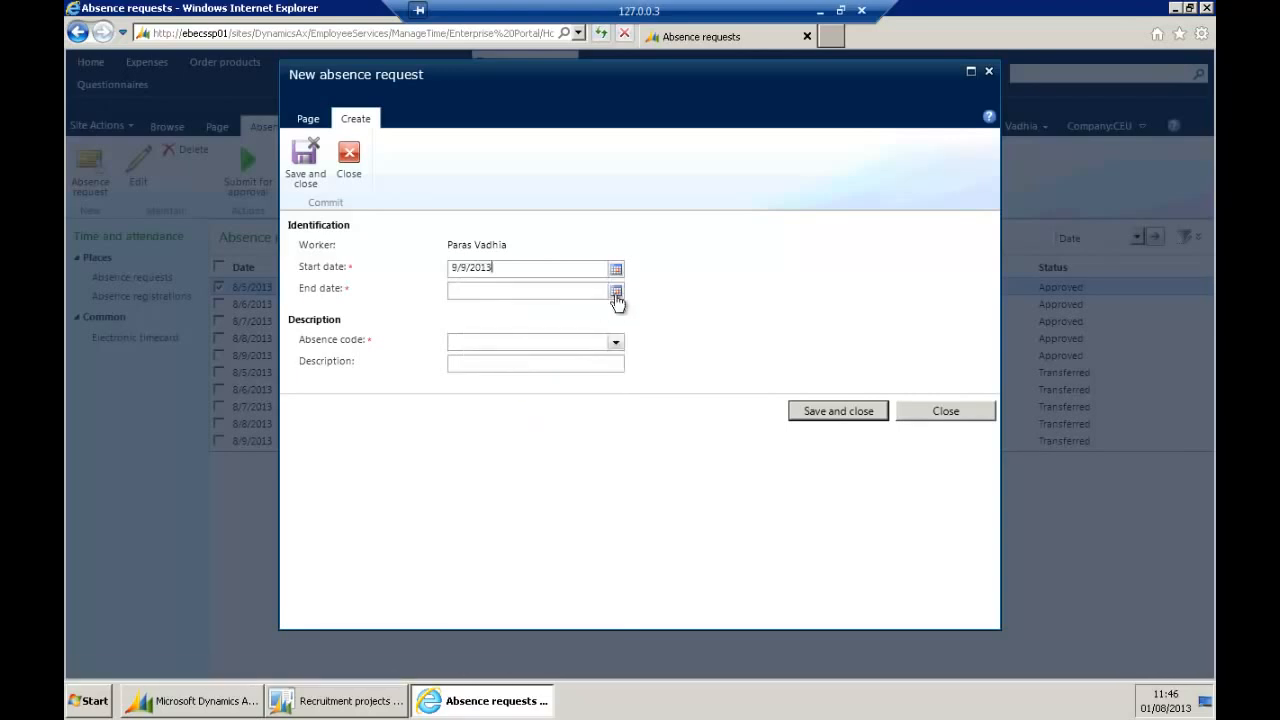
left_click(615, 290)
left_click(615, 310)
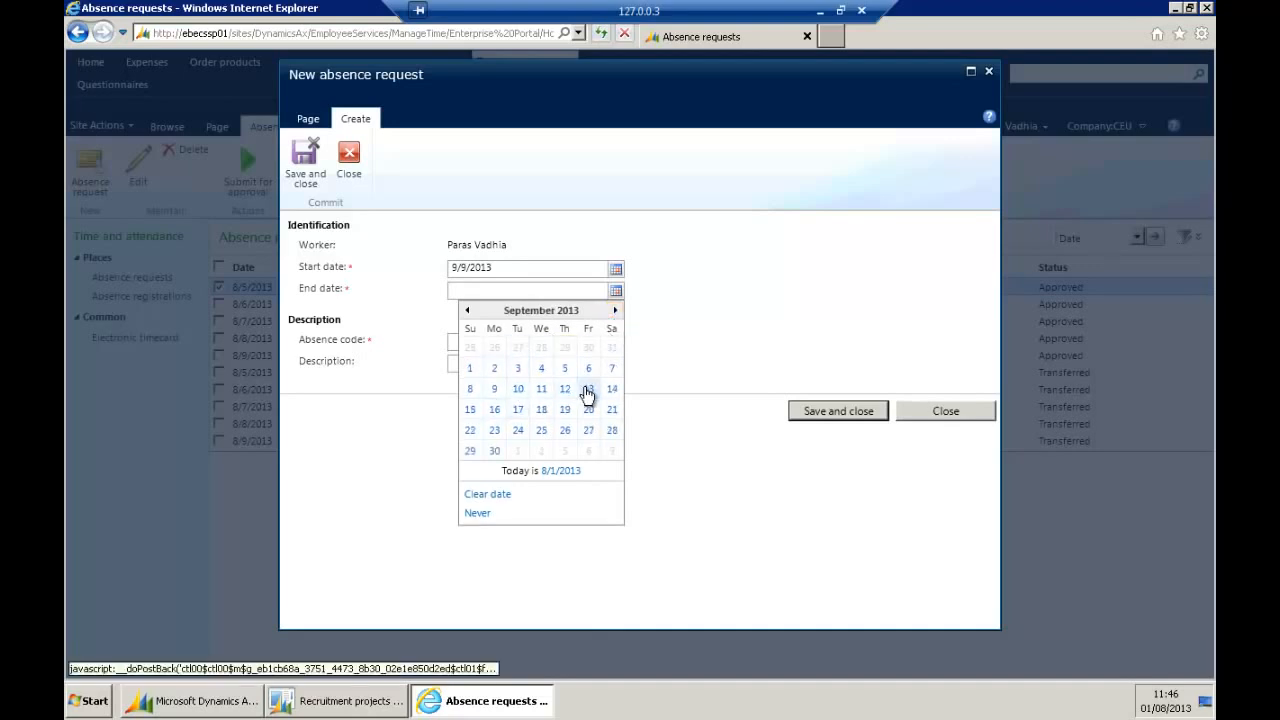
left_click(588, 392)
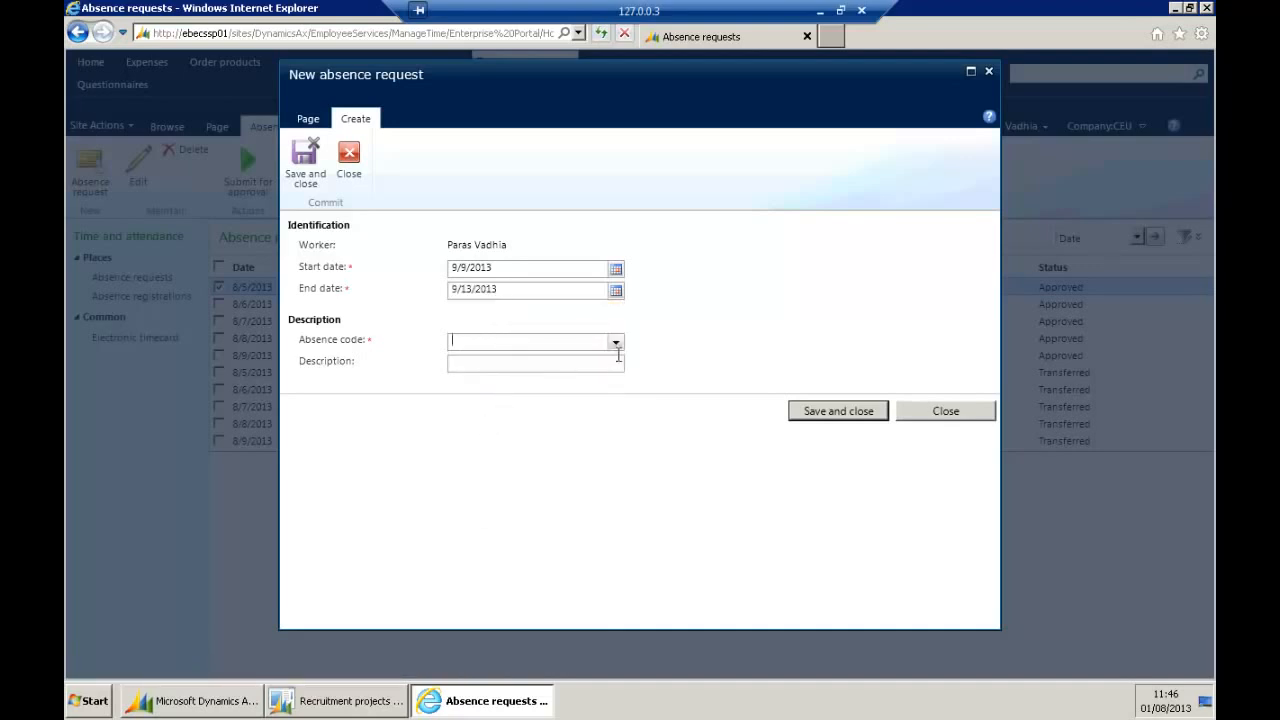
left_click(616, 342)
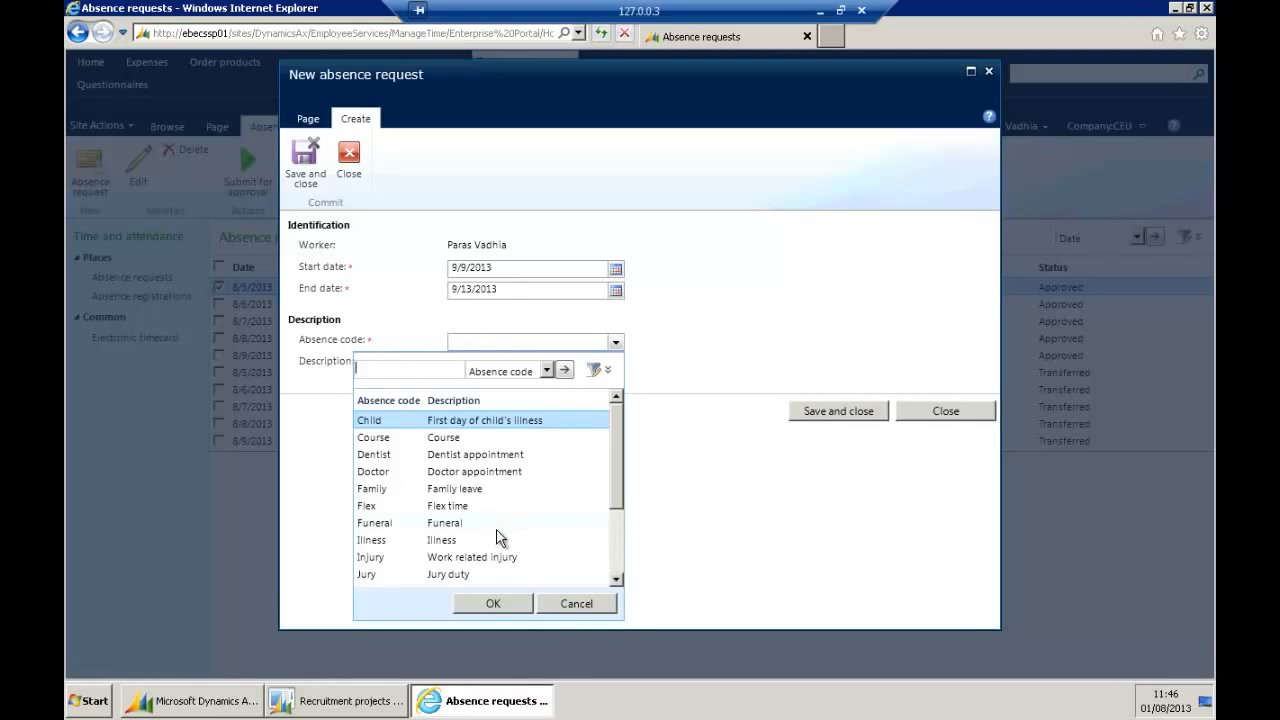
scroll(505, 540, "down", 1)
left_click(520, 543)
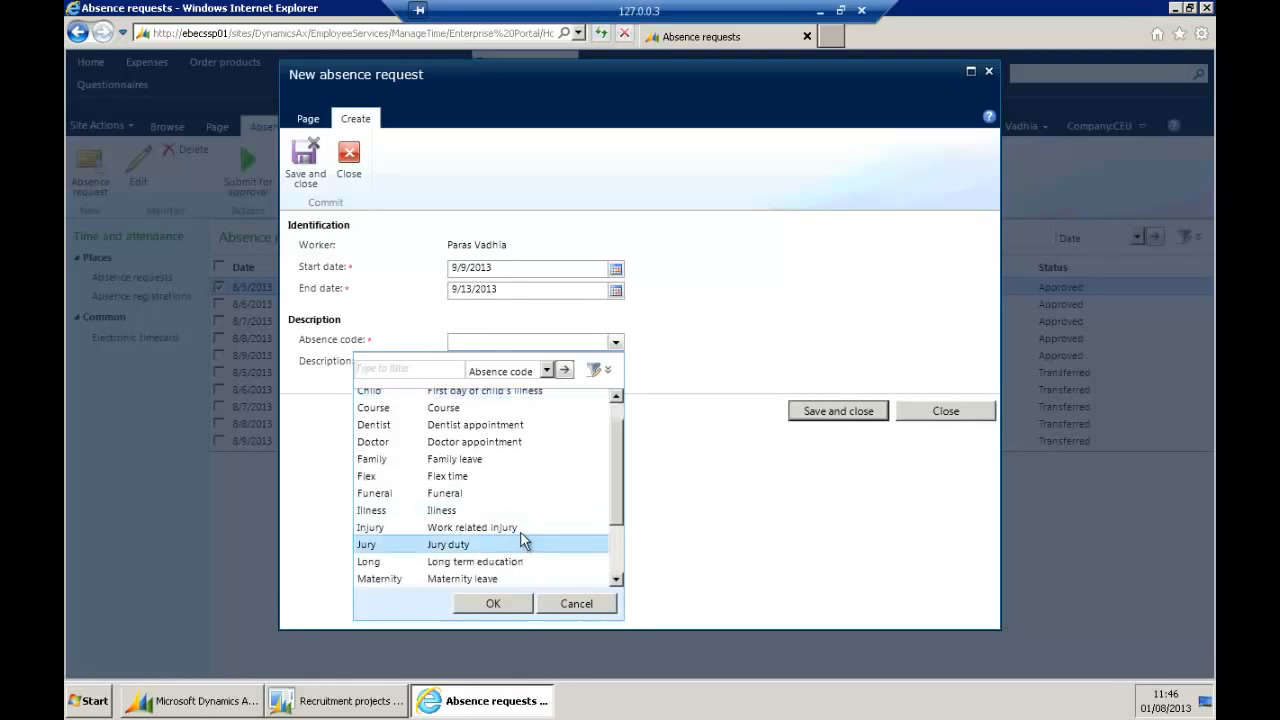
left_click(489, 604)
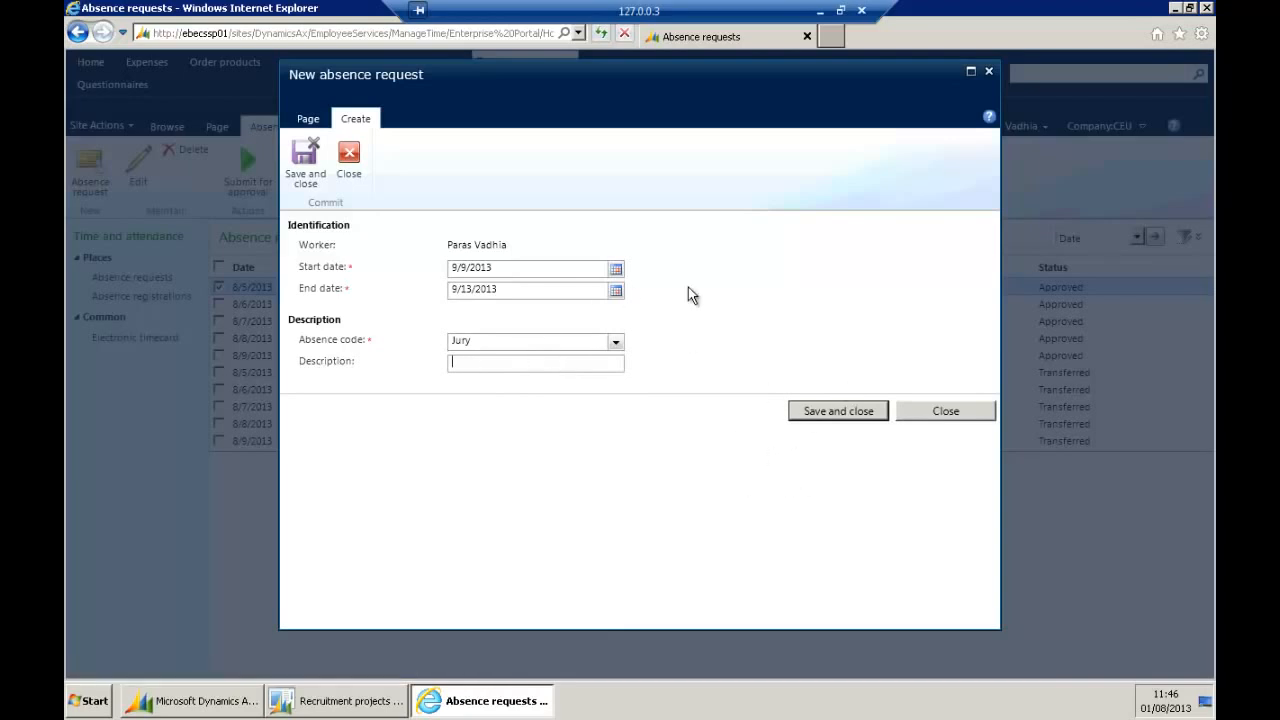
left_click(828, 412)
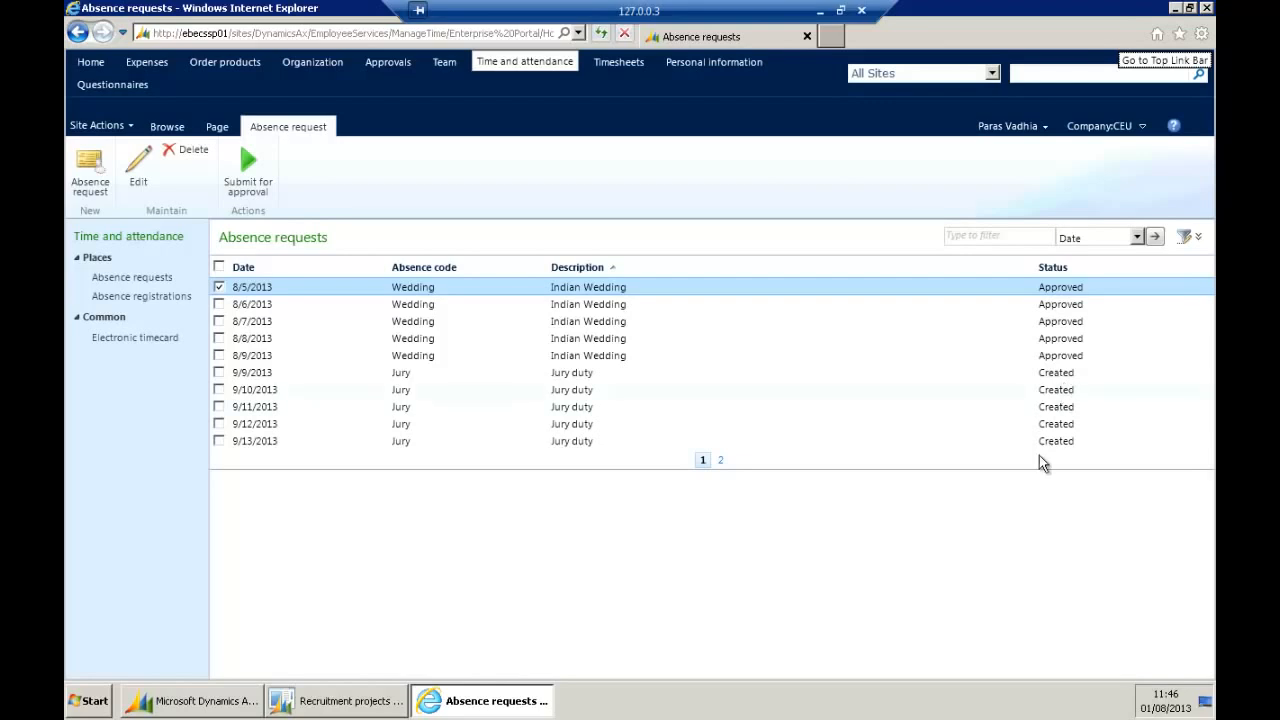
Select the five Jury duty rows, submit them for approval, and return Home.
left_click(220, 373)
left_click(220, 390)
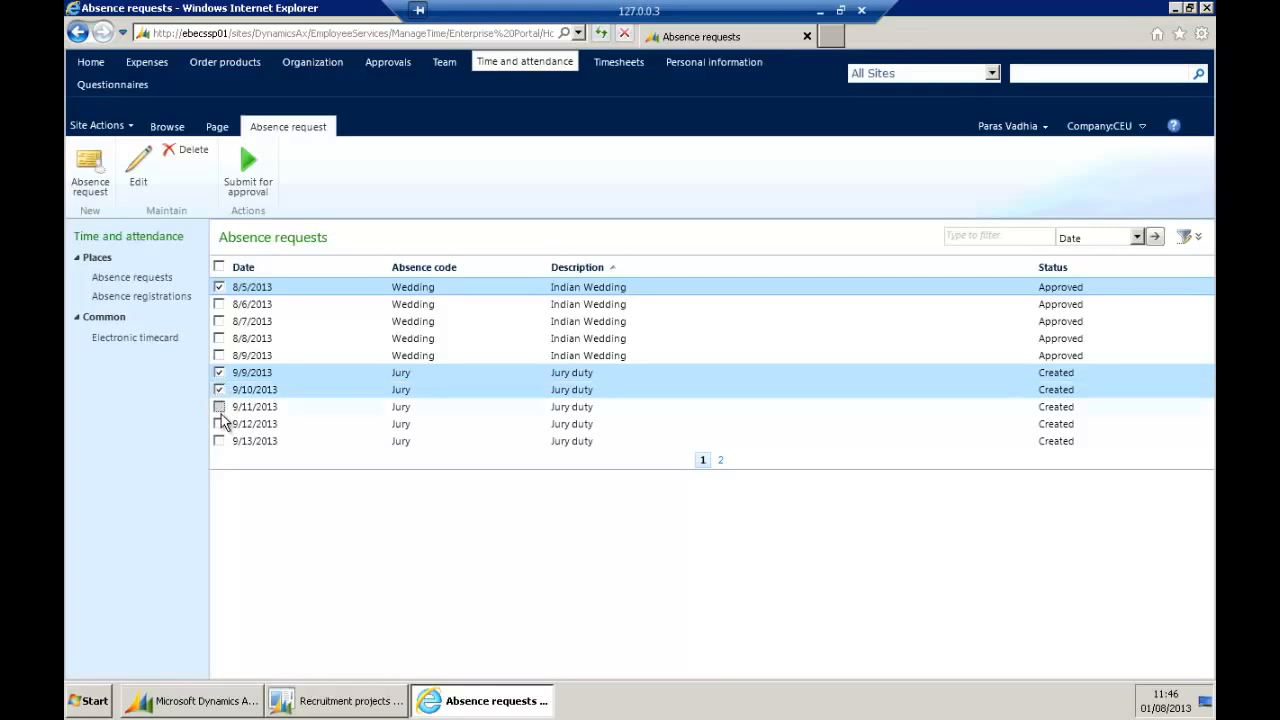
left_click(220, 407)
left_click(220, 424)
left_click(220, 441)
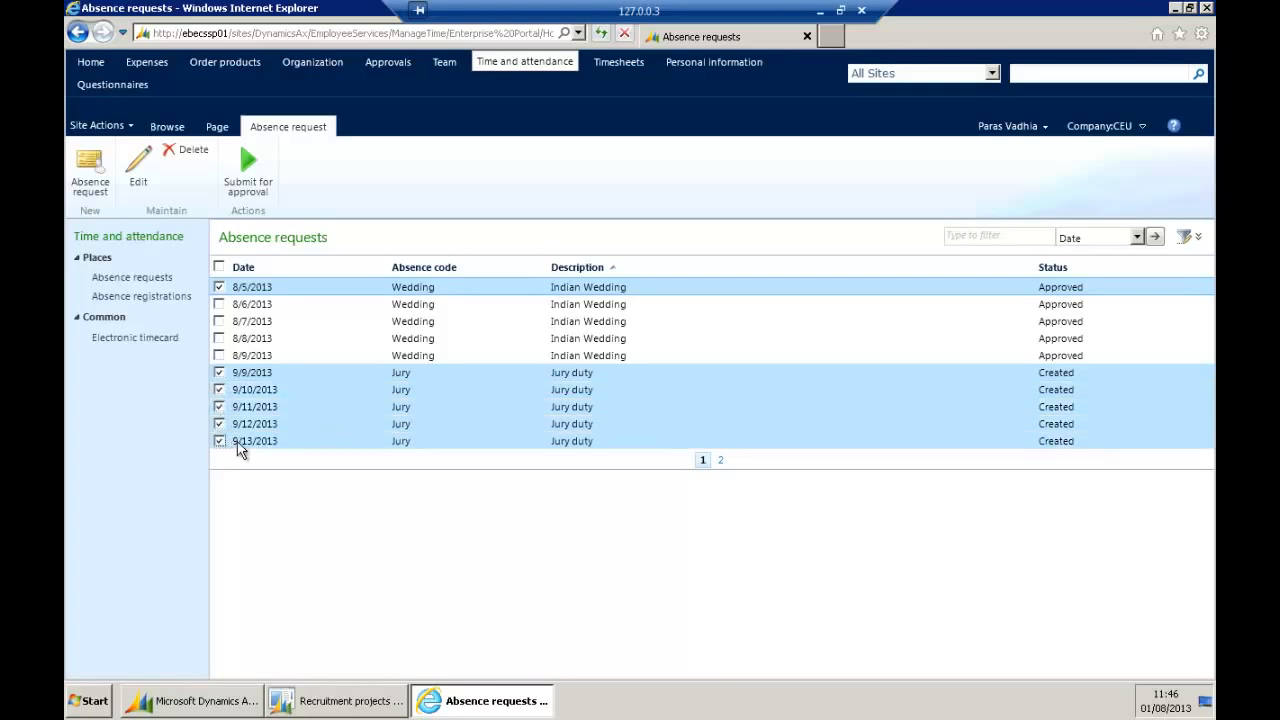
left_click(256, 190)
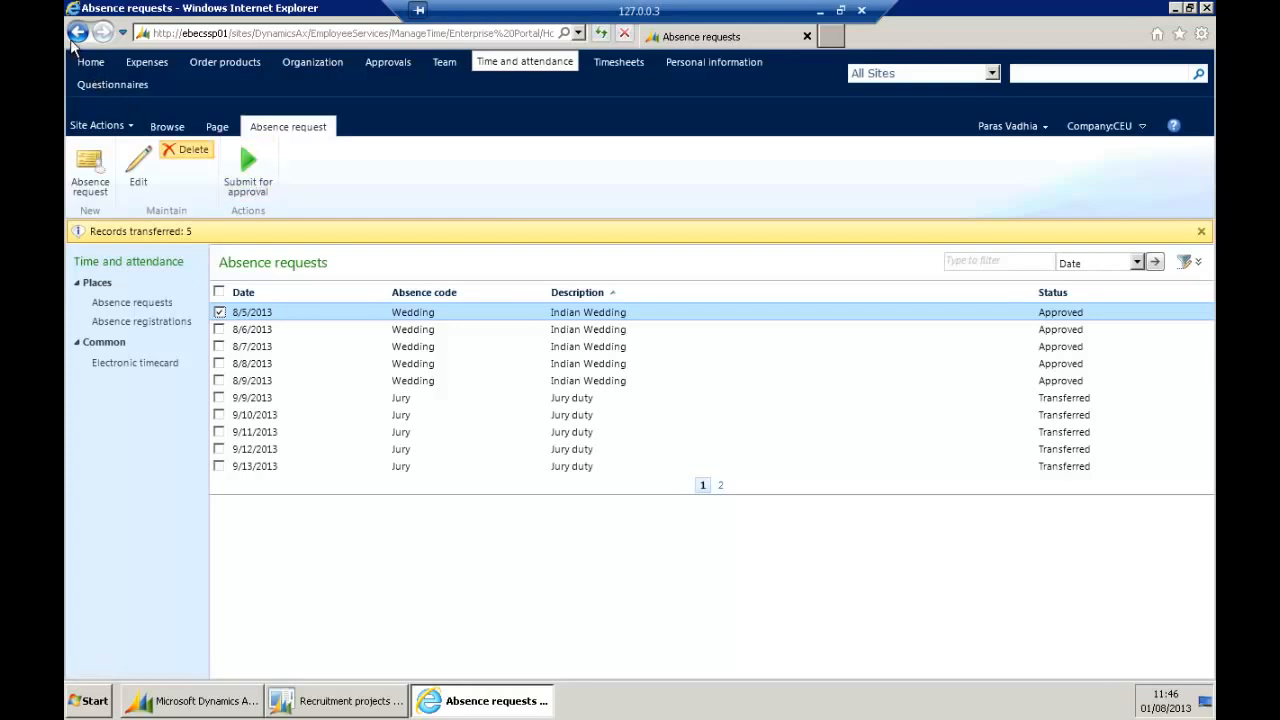
left_click(90, 62)
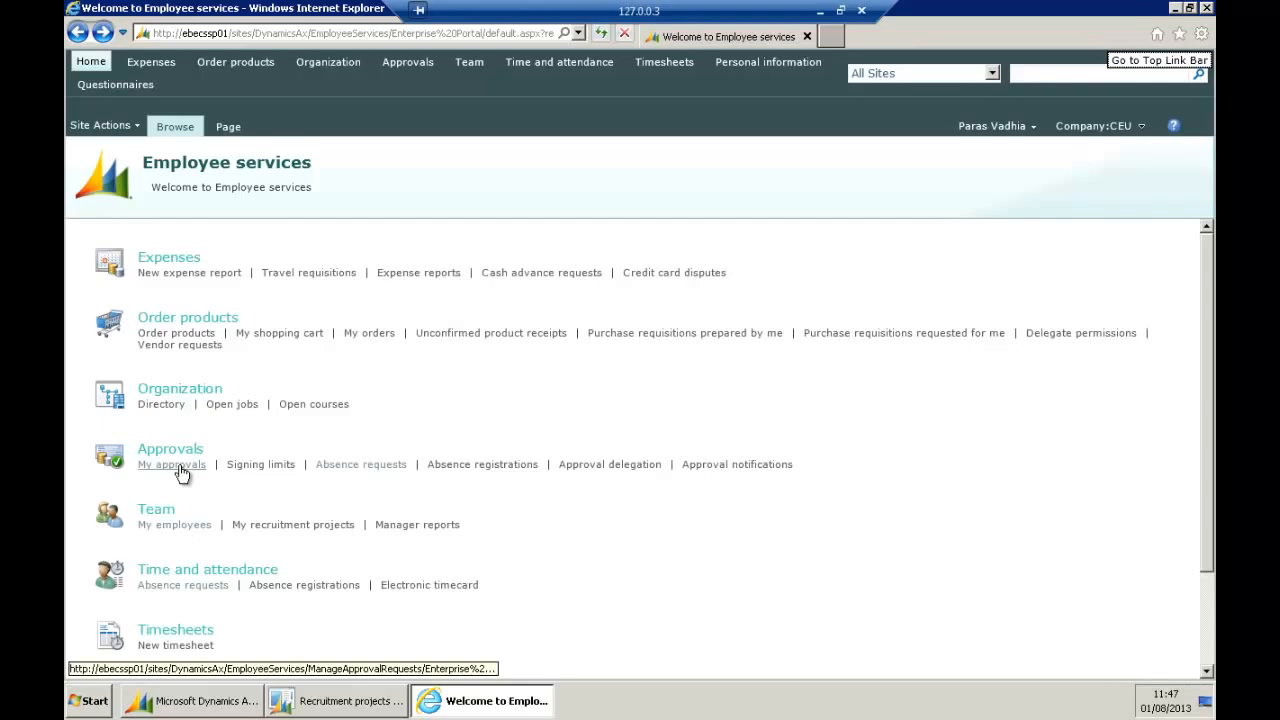
Open My employees under Team, view the first employee's details, then close them.
left_click(189, 525)
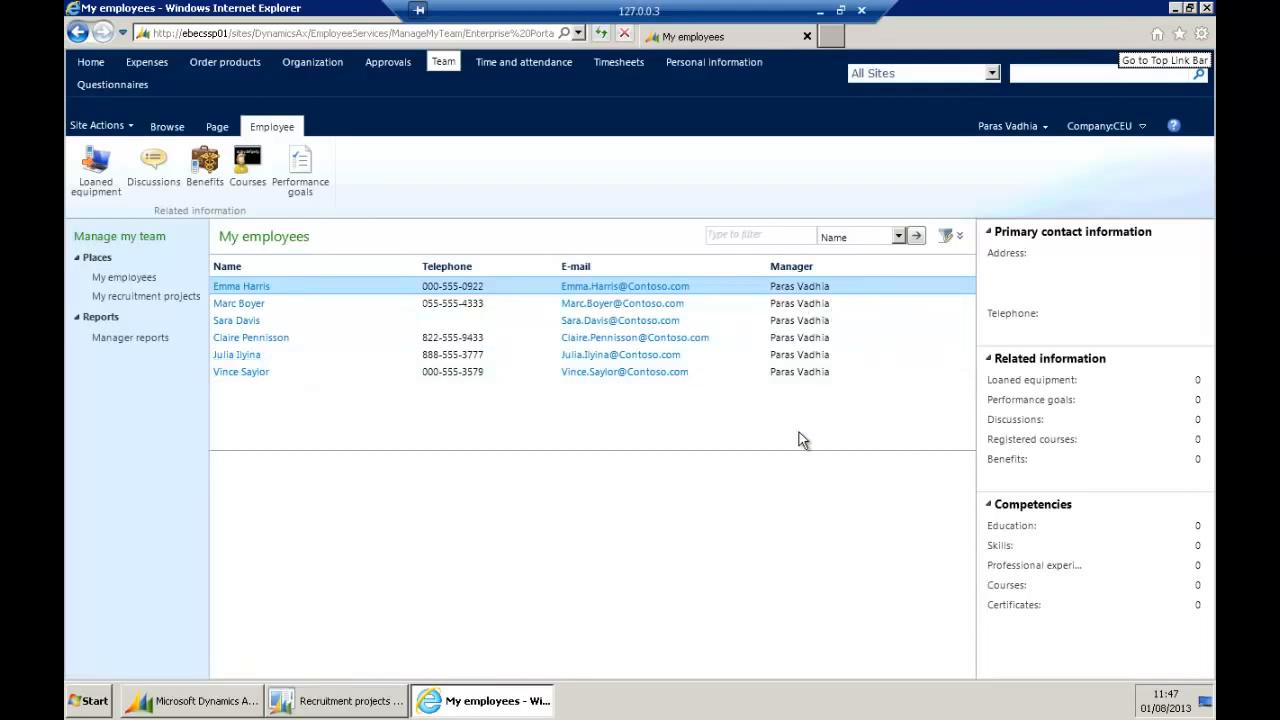
left_click(246, 288)
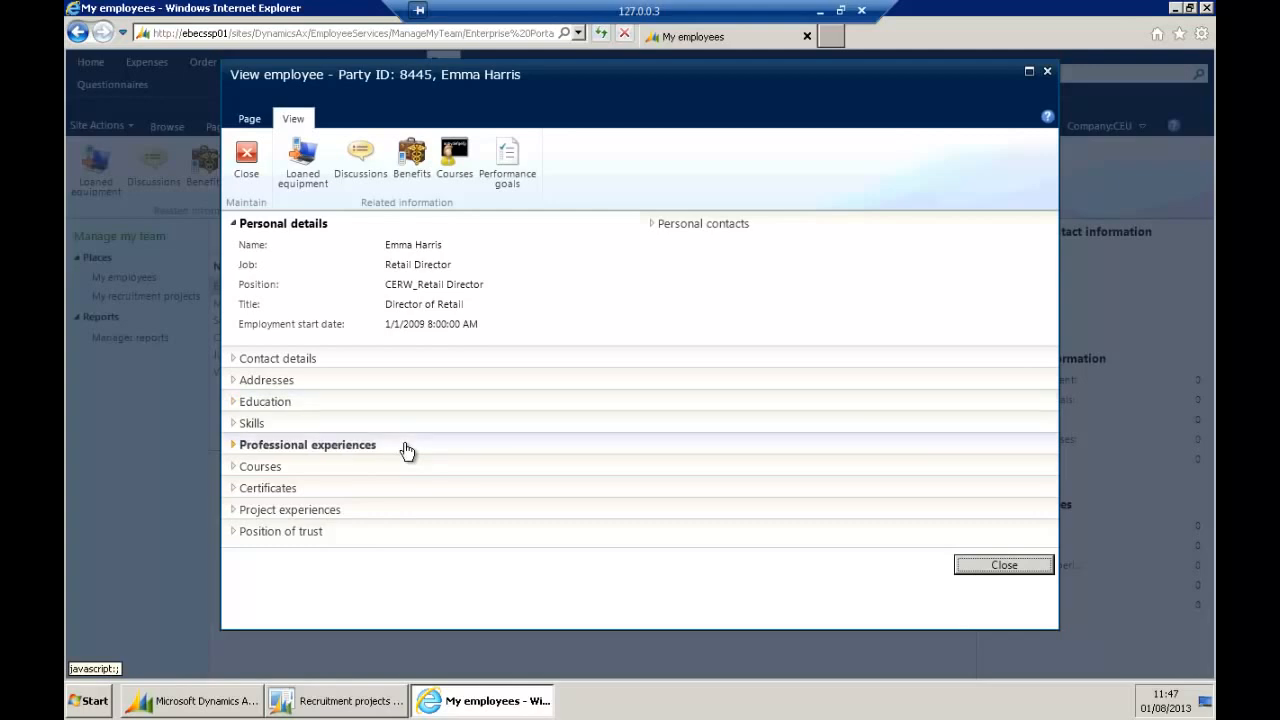
left_click(1024, 567)
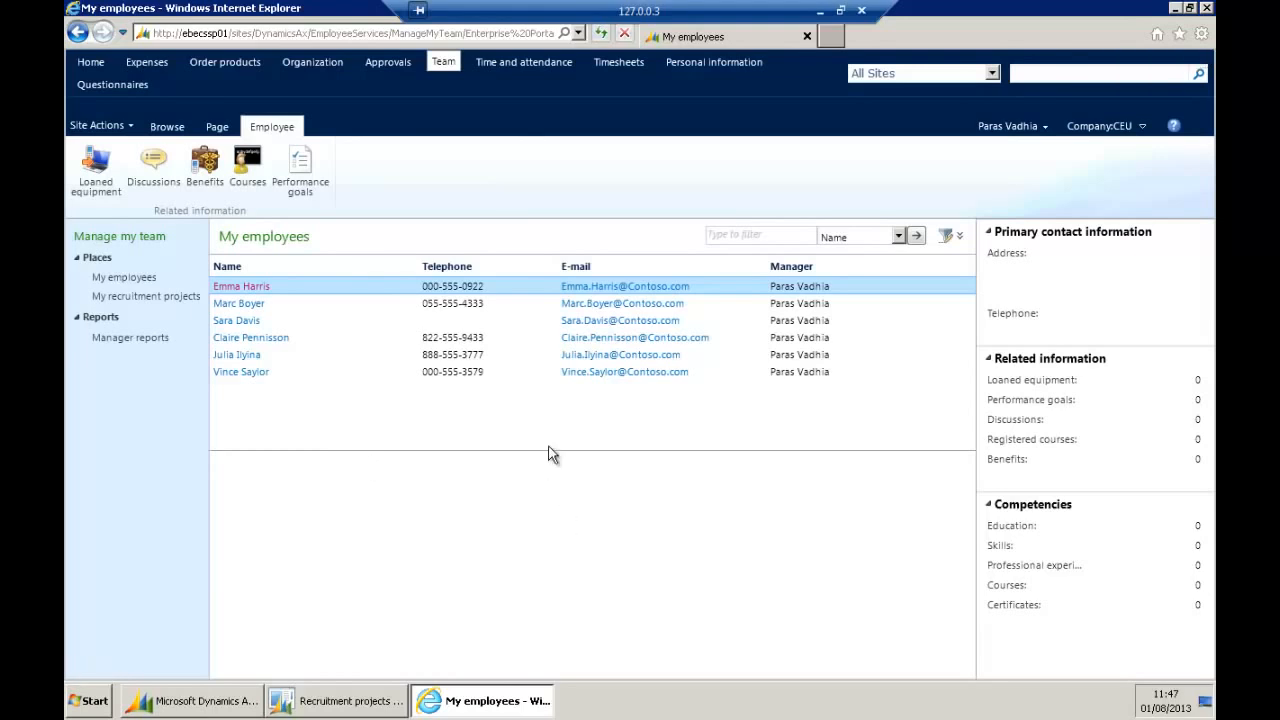
Switch to the Dynamics AX client and open Skill gap analysis job - person.
mouse_move(222, 710)
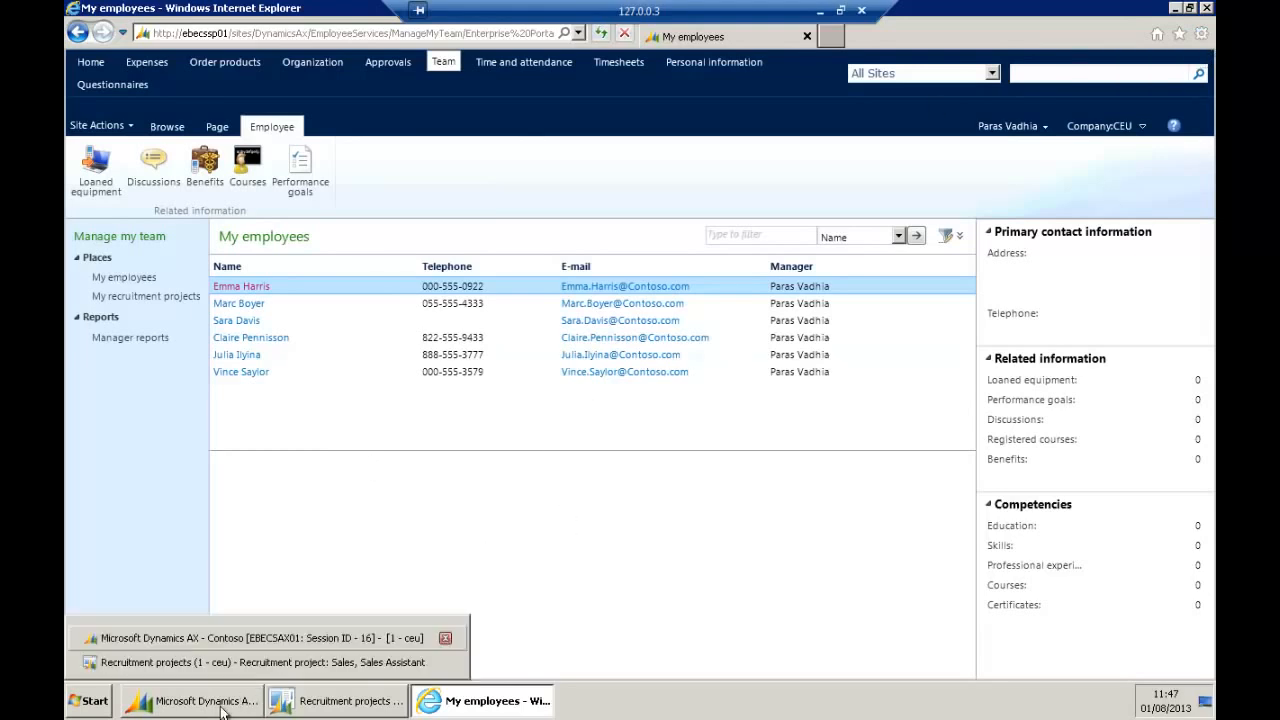
left_click(250, 637)
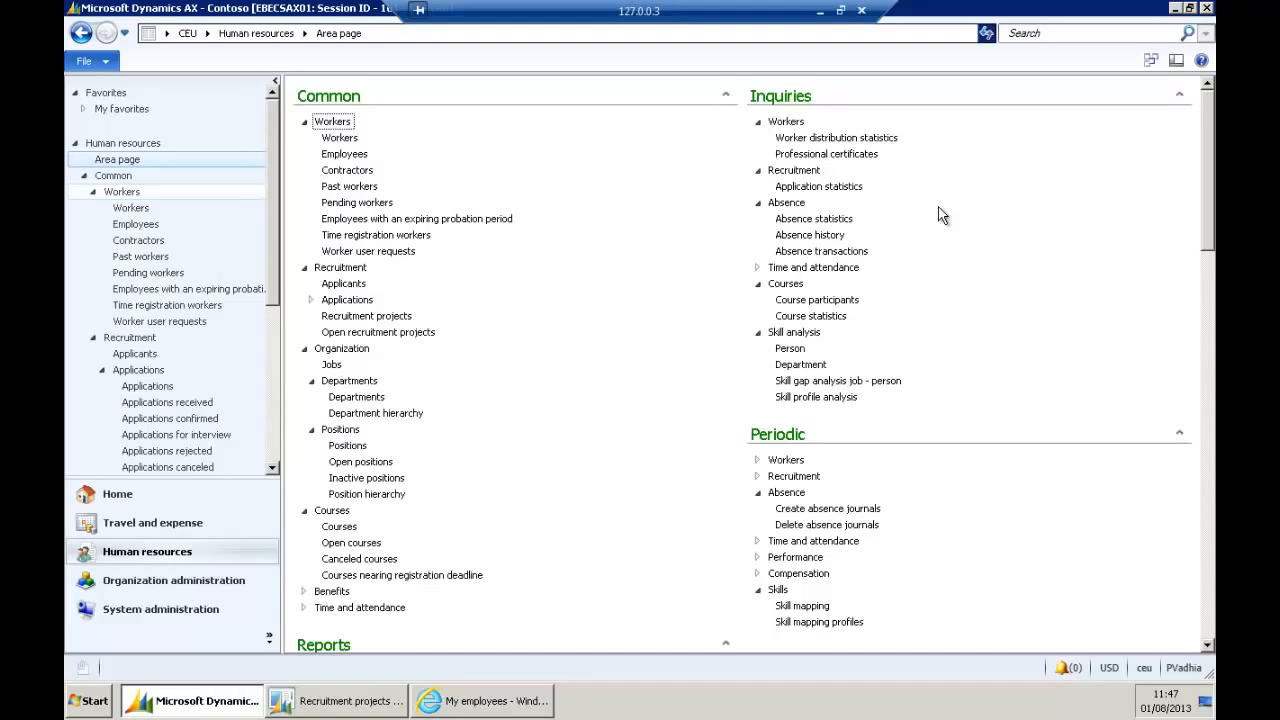
left_click(880, 382)
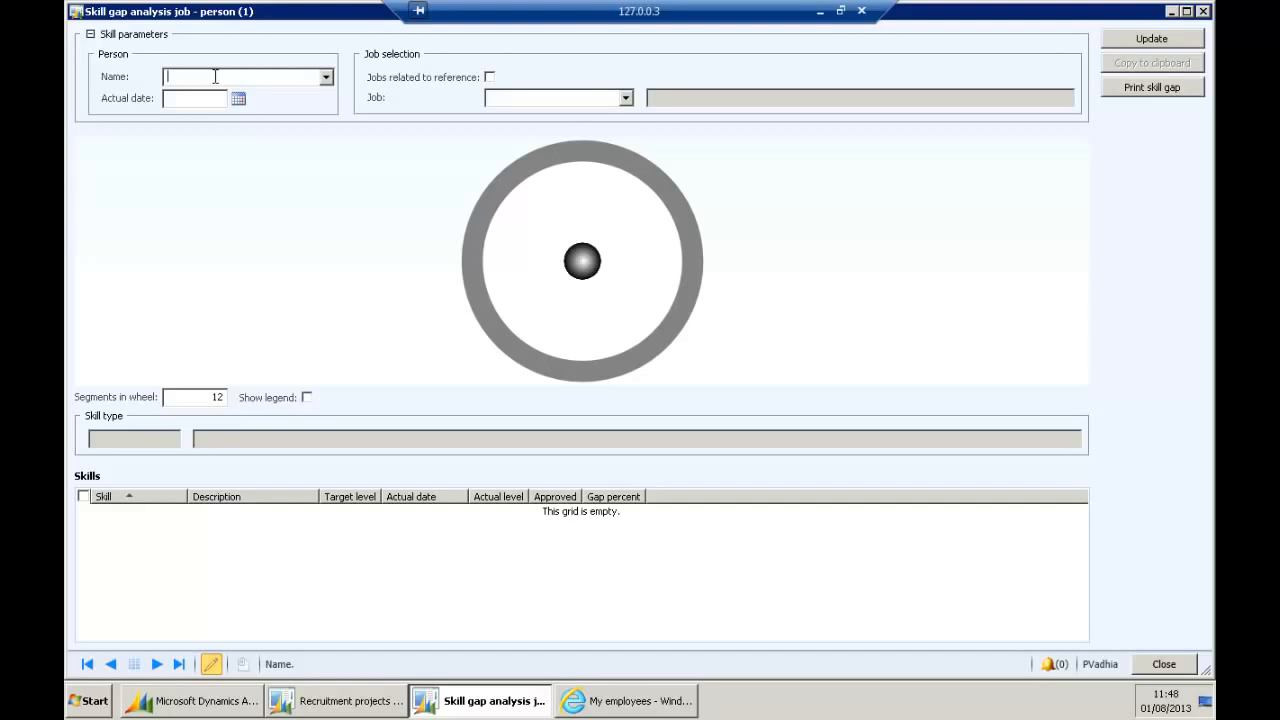
Filter the Name lookup by worker name to find the worker and select them.
left_click(326, 77)
right_click(183, 180)
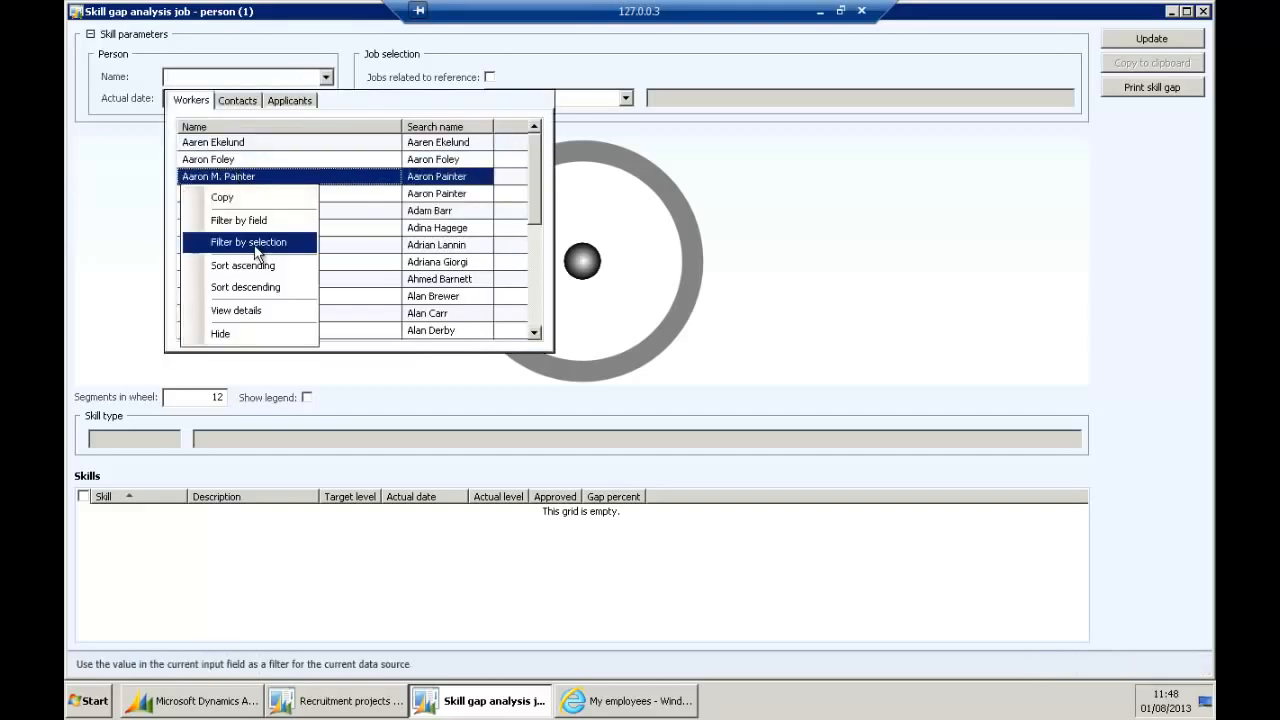
left_click(250, 220)
type("P")
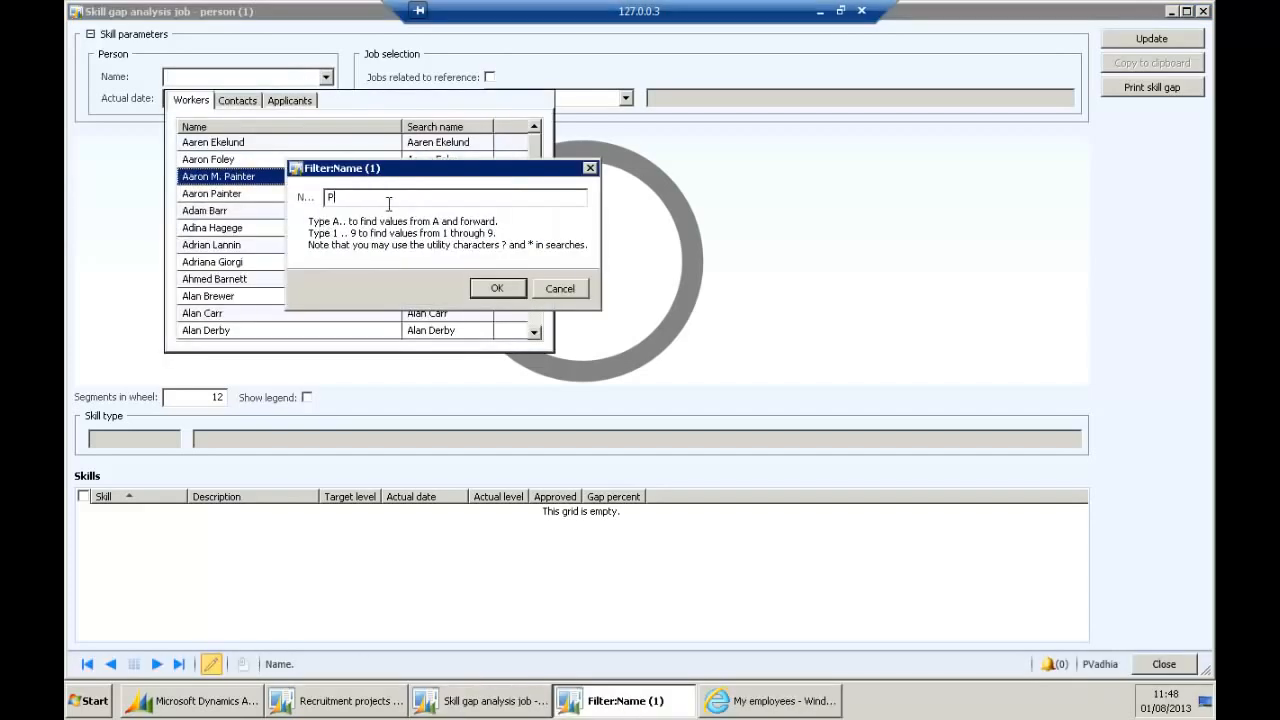
type("ainter")
left_click(497, 288)
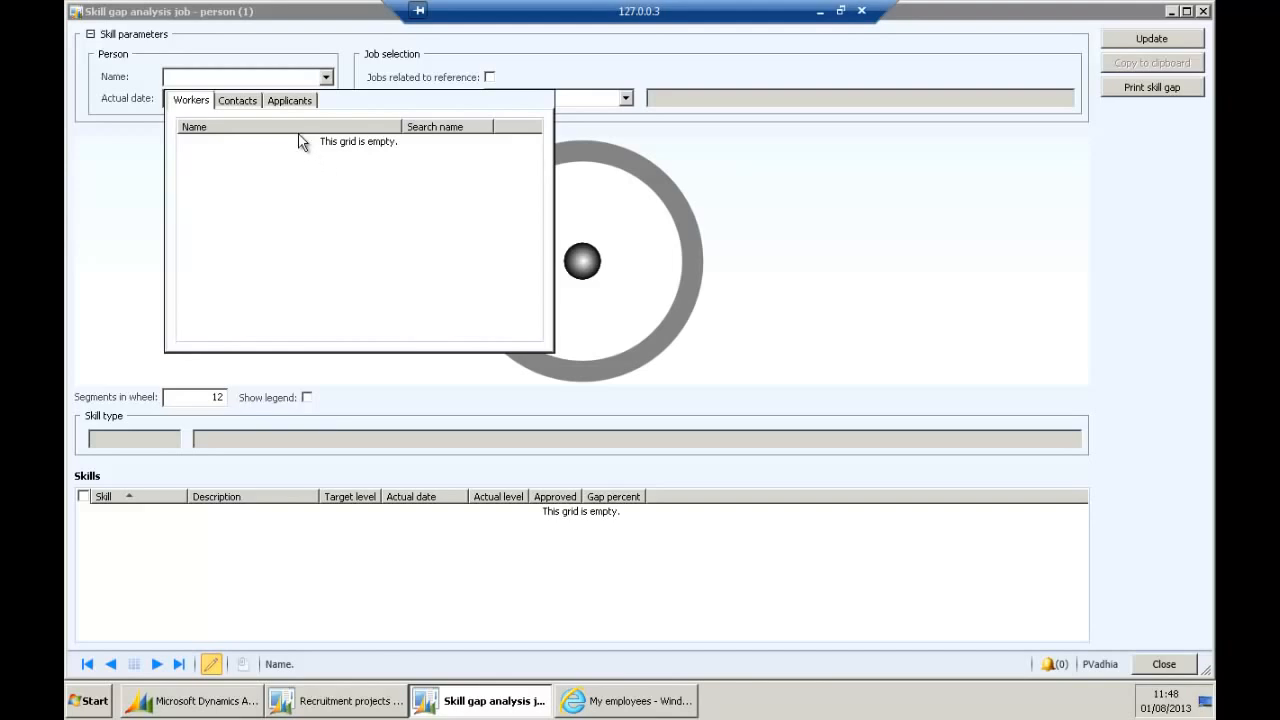
left_click(225, 79)
right_click(234, 76)
left_click(330, 77)
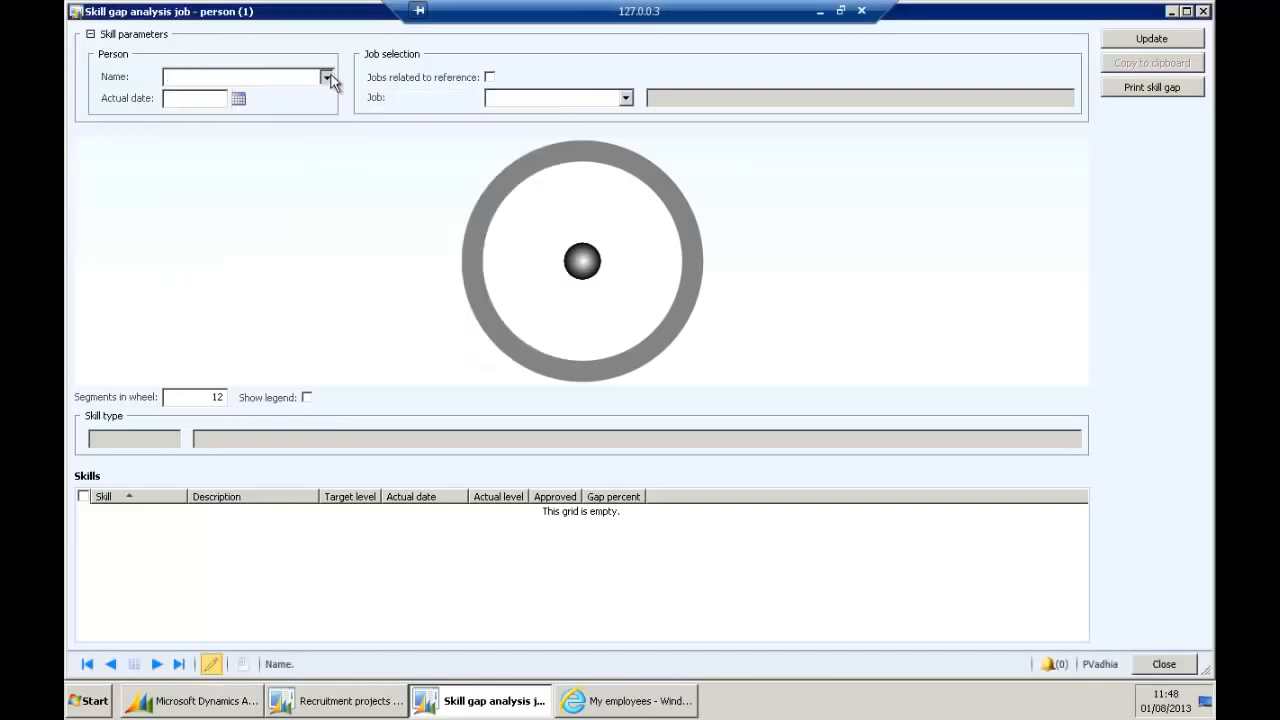
right_click(190, 143)
left_click(290, 184)
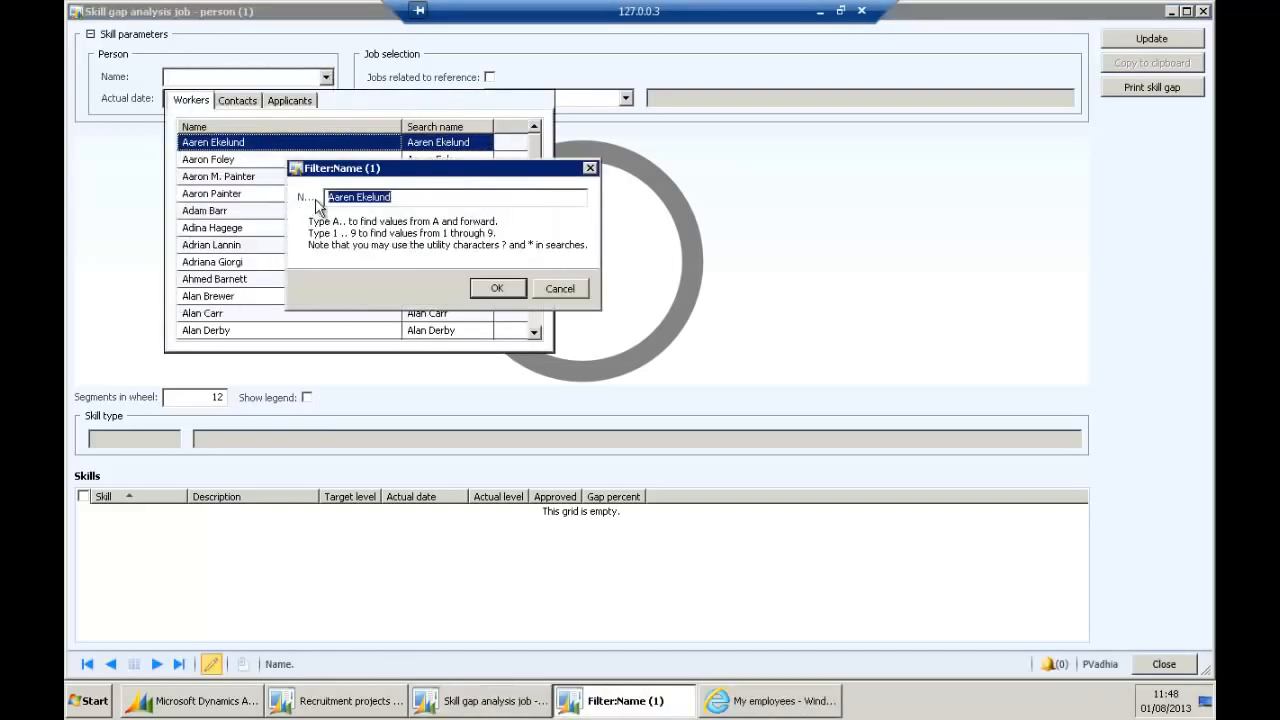
left_click(494, 288)
left_click(268, 148)
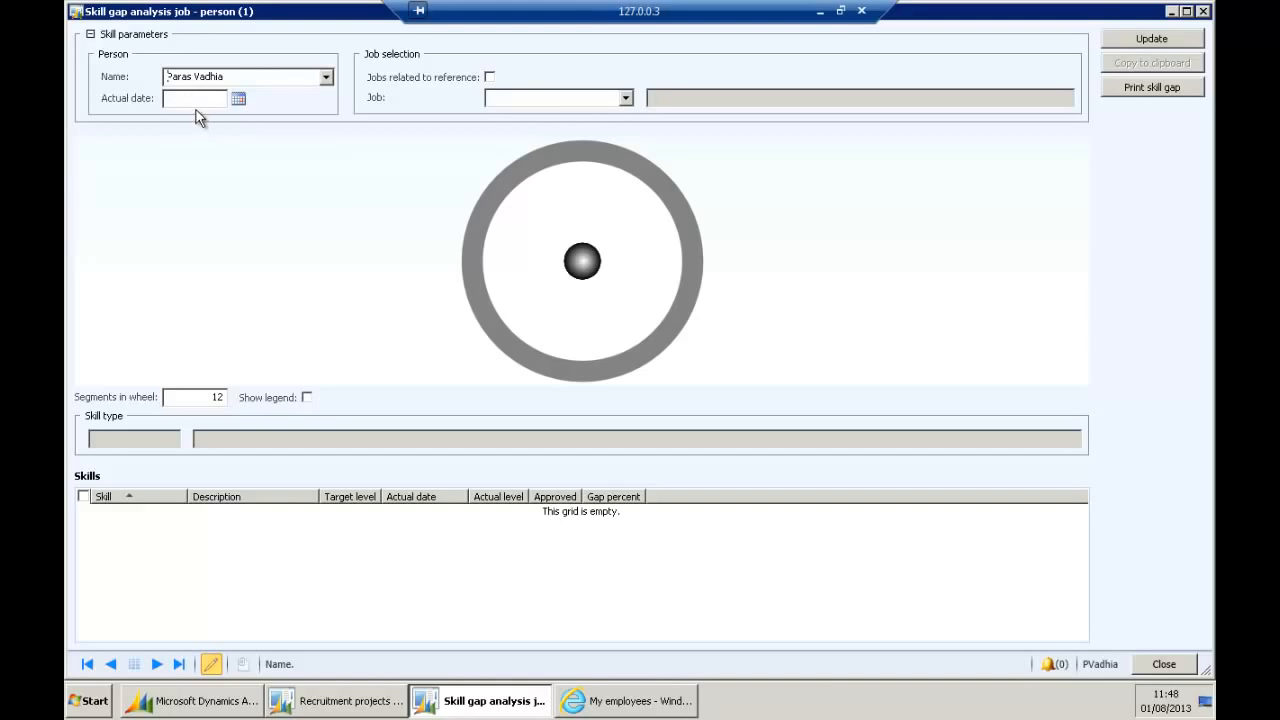
Set the actual date to today (01/08/2013) and choose job HR Director from the full job list.
left_click(238, 98)
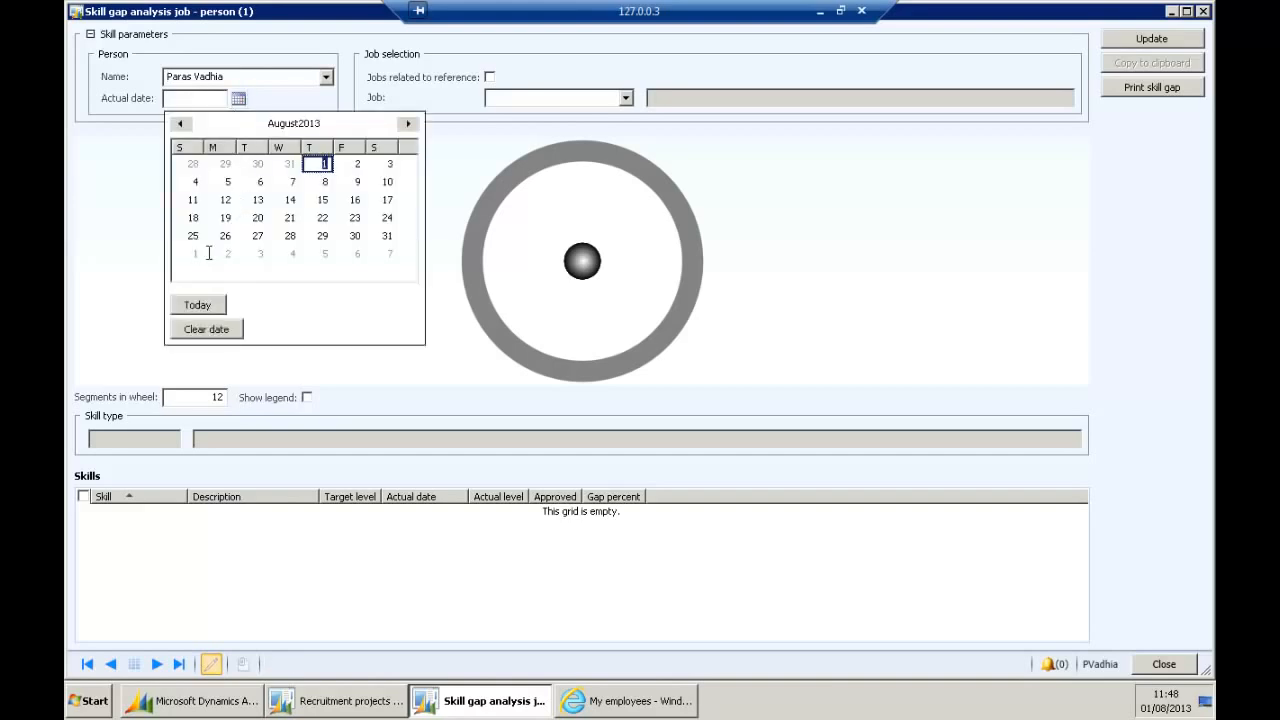
left_click(199, 306)
left_click(505, 97)
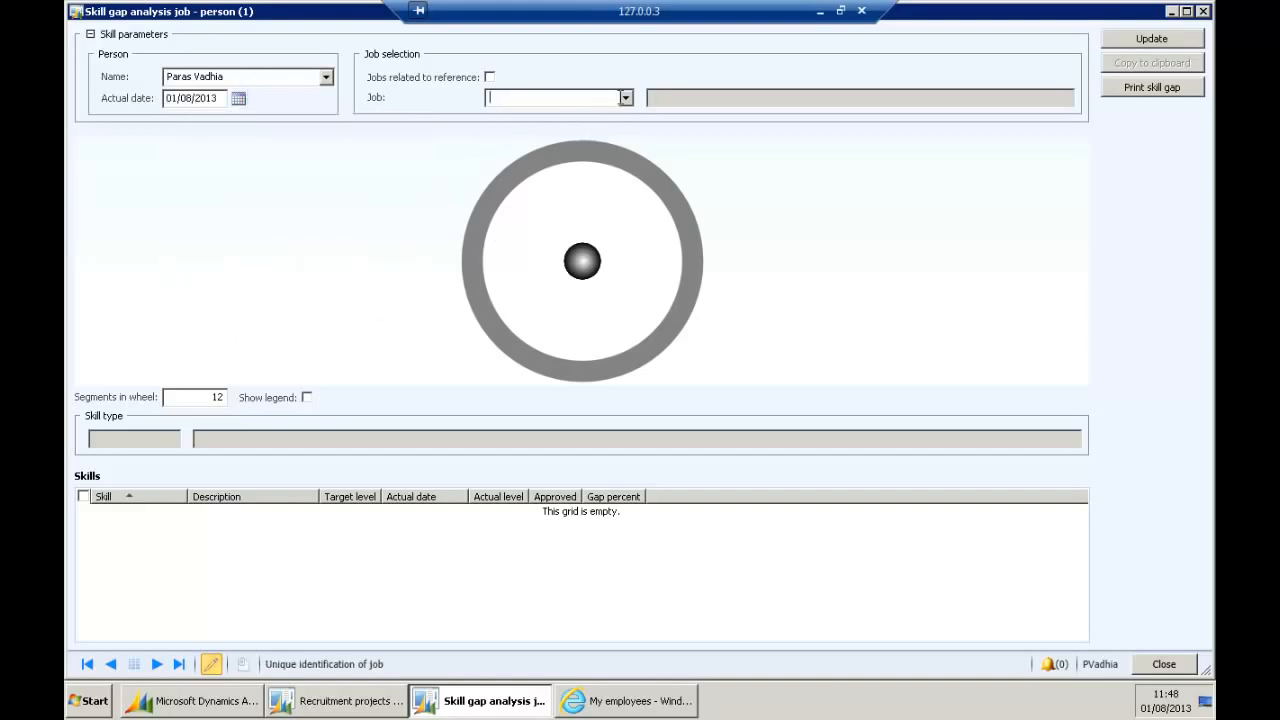
left_click(490, 78)
left_click(625, 97)
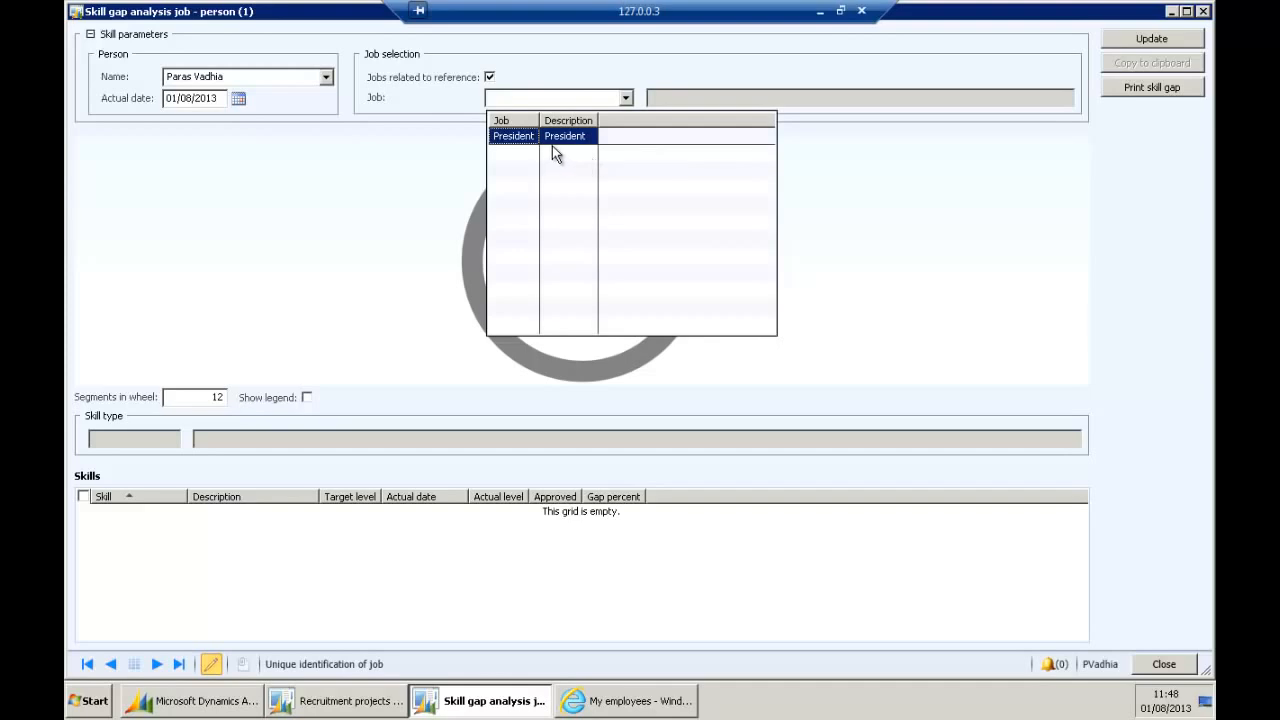
left_click(507, 79)
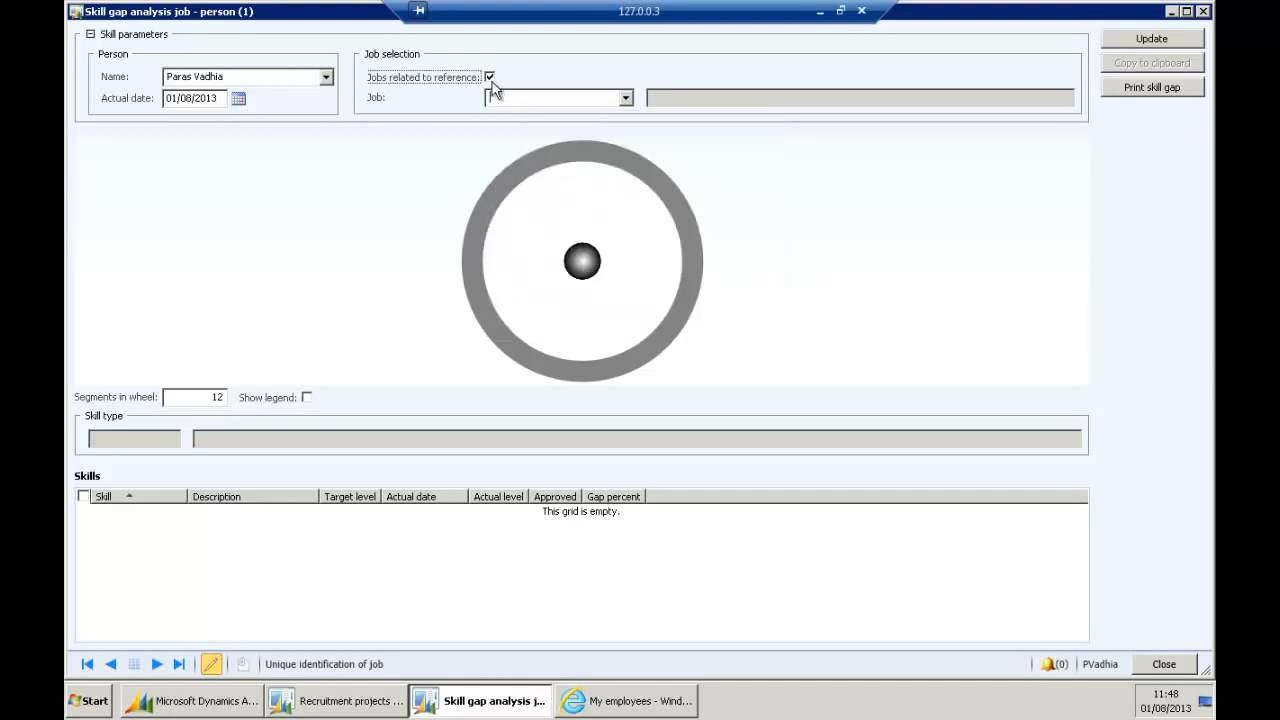
left_click(490, 79)
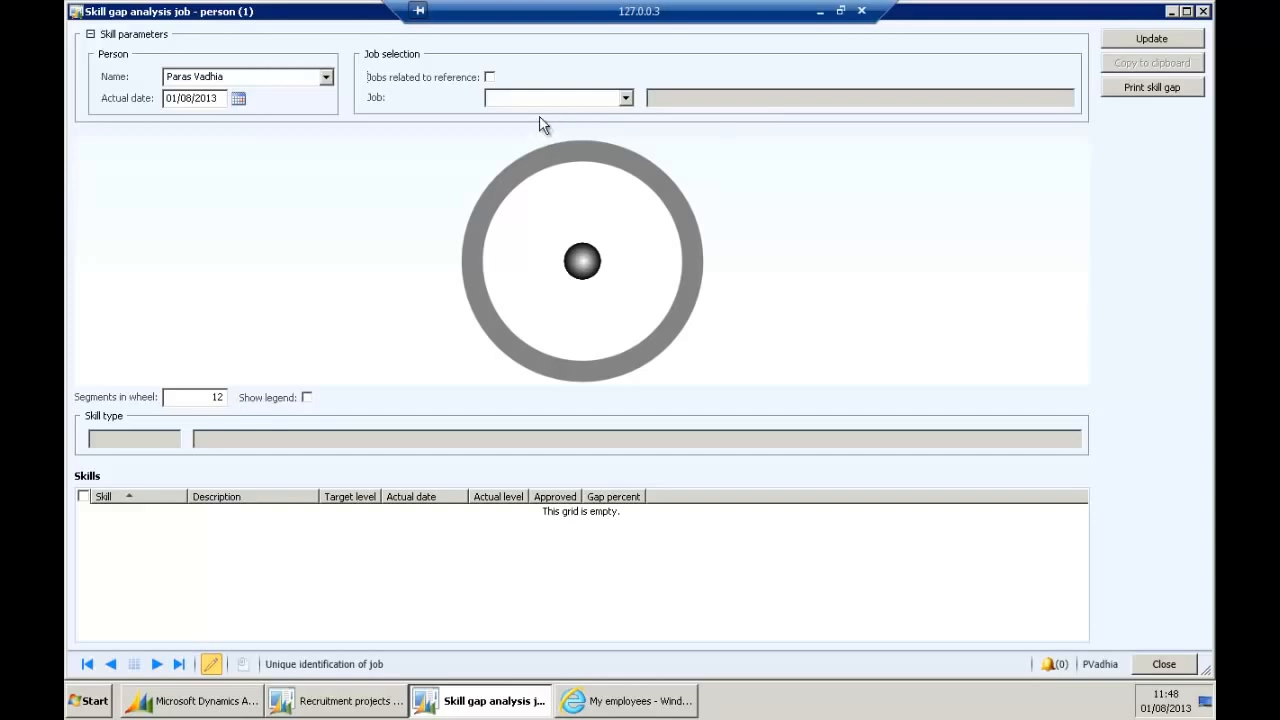
left_click(625, 97)
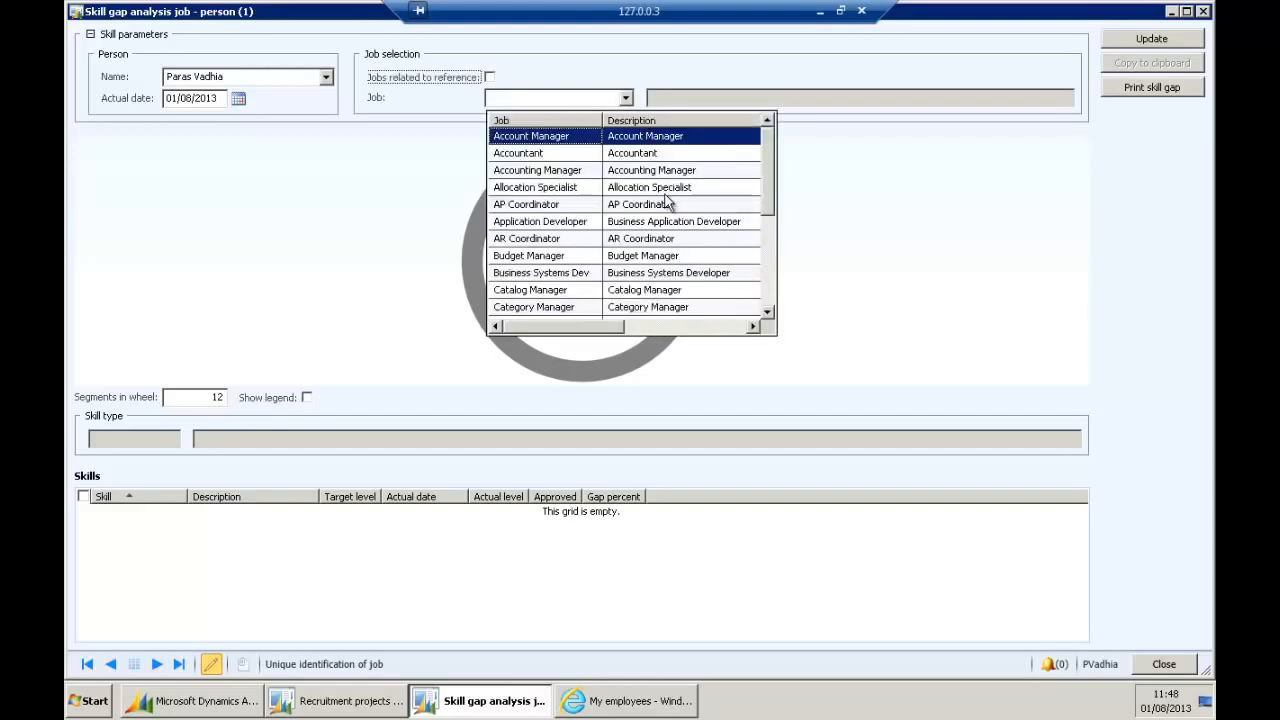
scroll(668, 200, "down", 6)
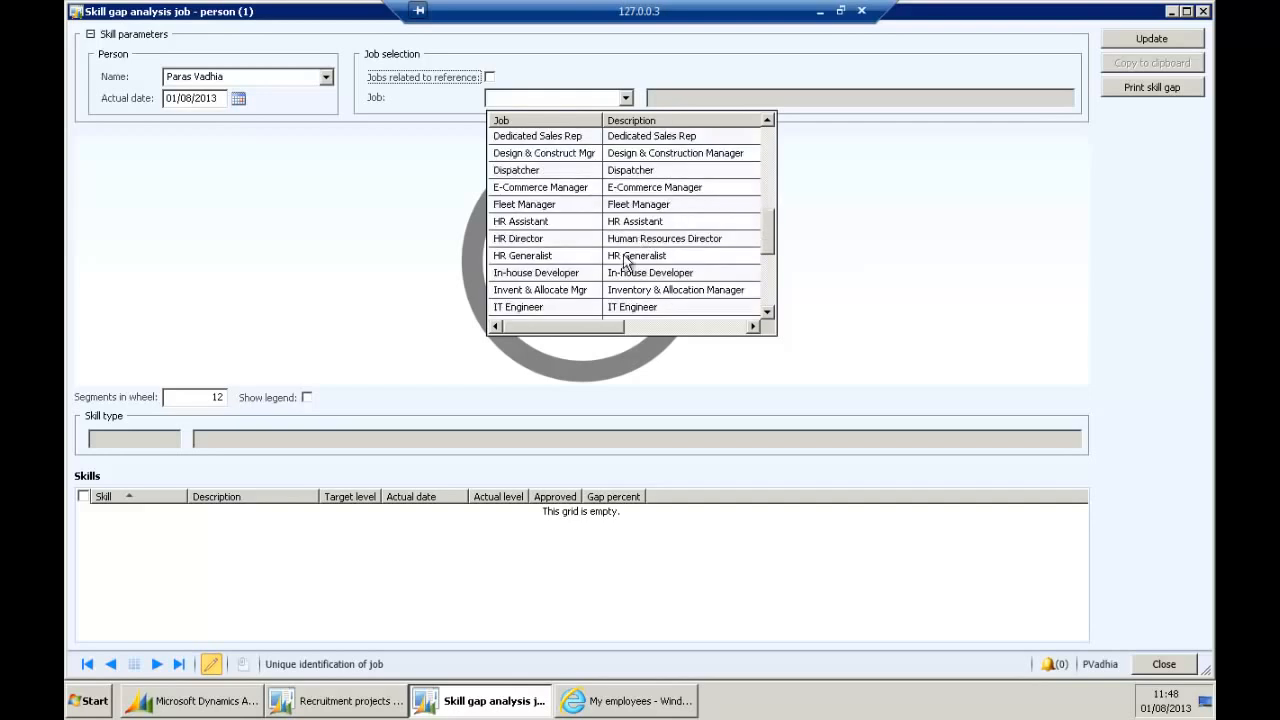
left_click(624, 241)
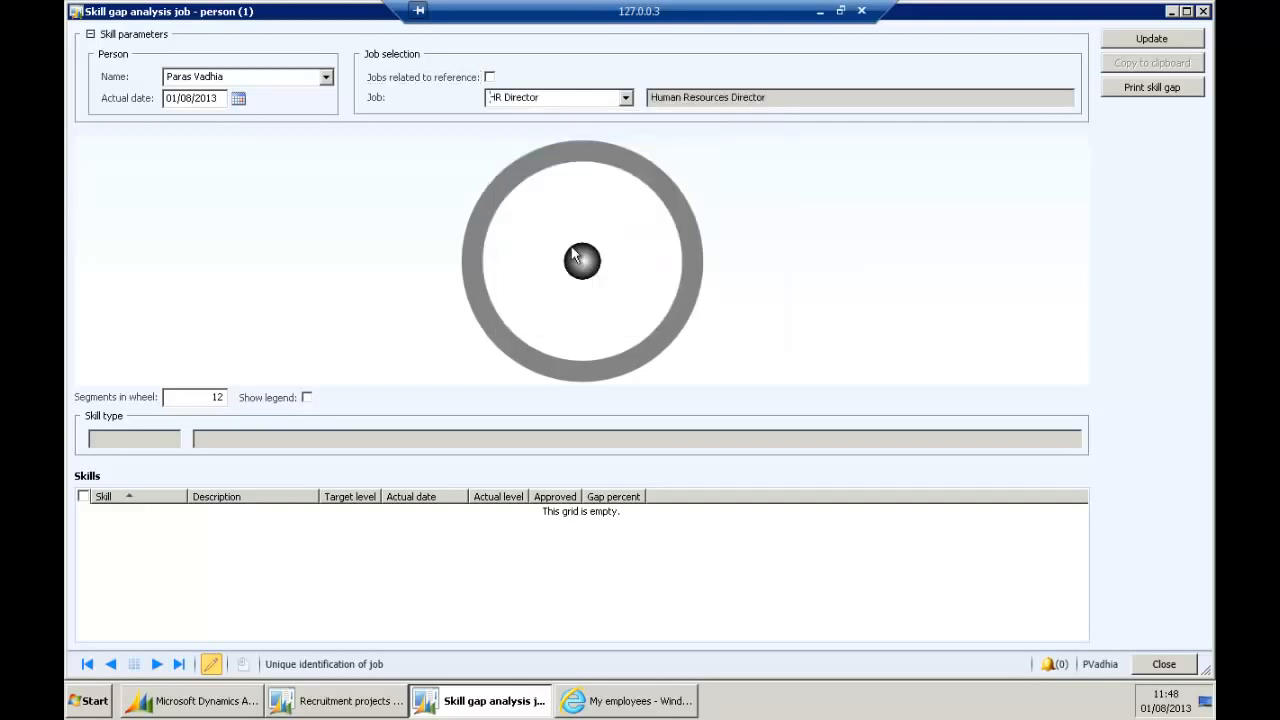
Update the analysis to draw the skill gap wheel, then review the Budget and Interview skills.
left_click(1146, 40)
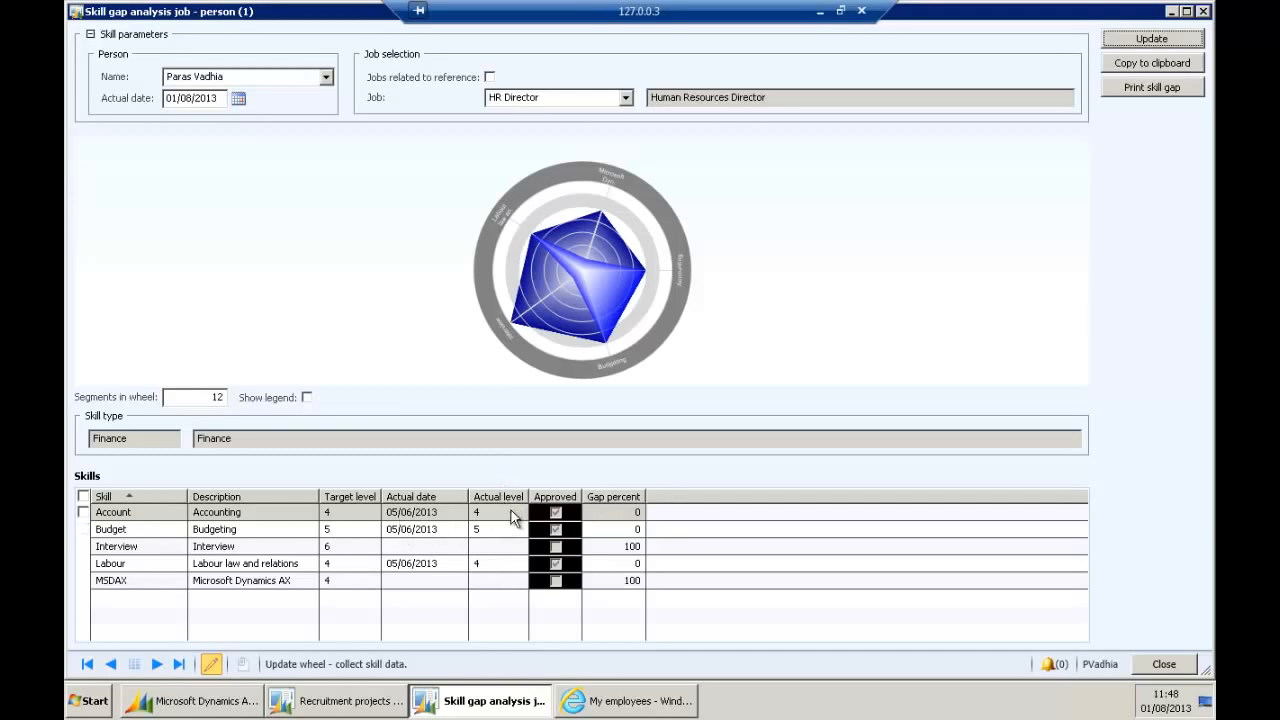
left_click(220, 532)
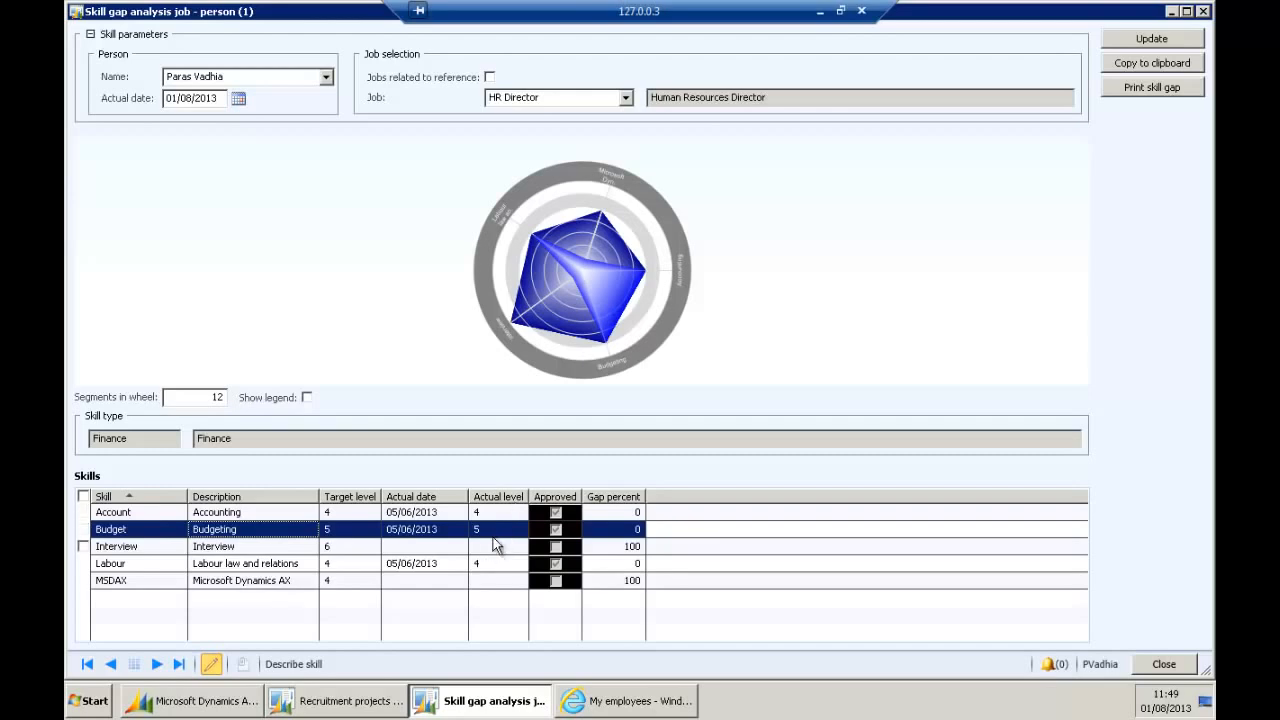
left_click(252, 548)
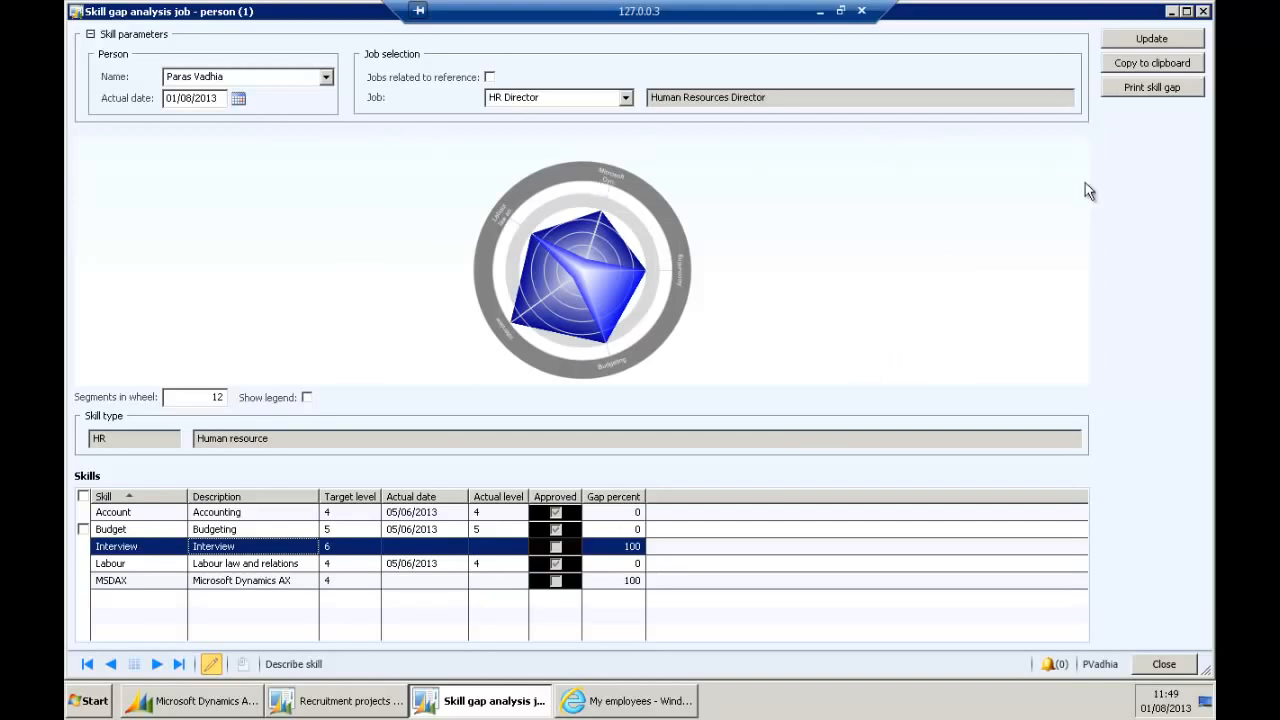
Close the skill gap analysis and run People by department, including contractors and grouped by department.
left_click(1203, 12)
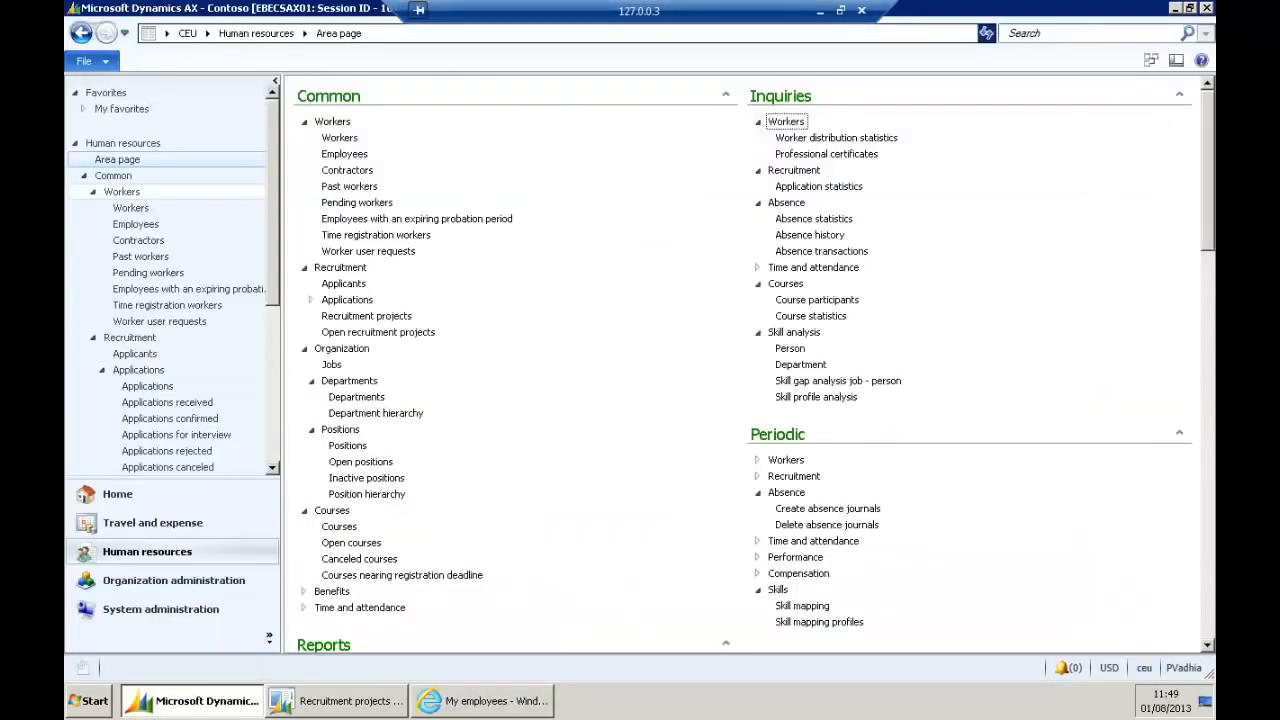
left_click_drag(1204, 166, 1156, 264)
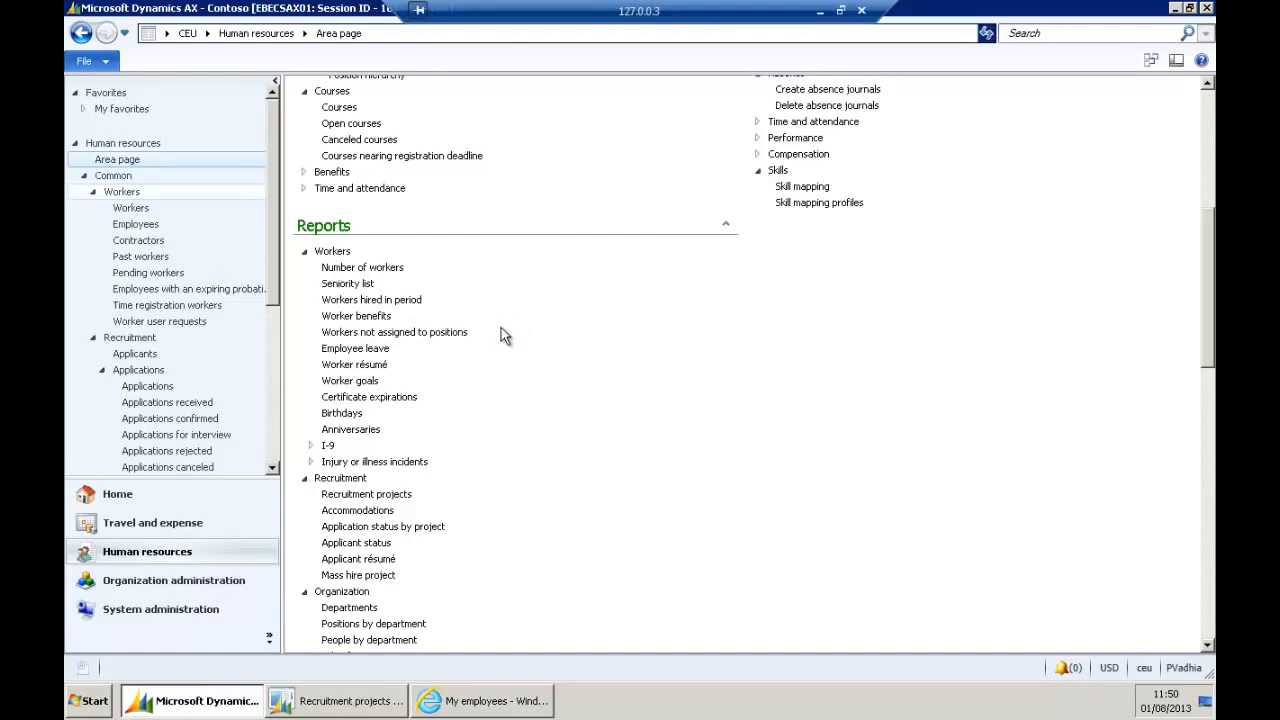
scroll(502, 331, "down", 2)
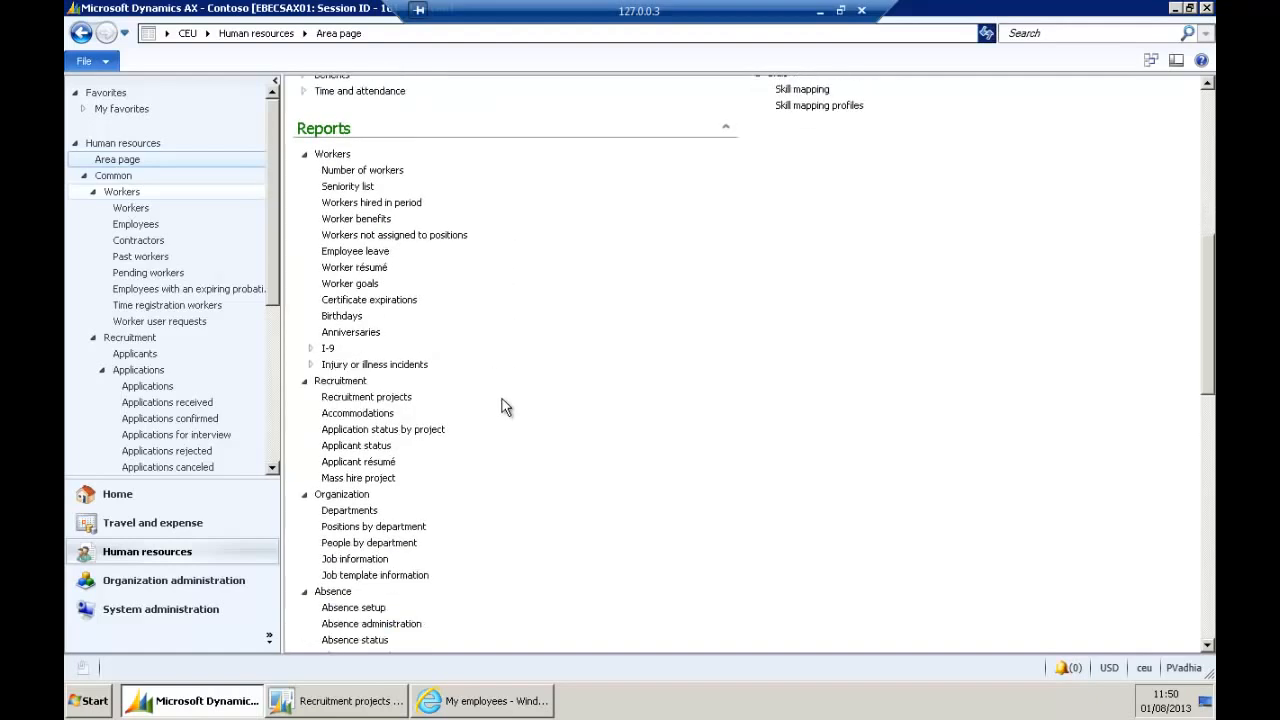
left_click_drag(1208, 323, 1184, 394)
left_click(408, 263)
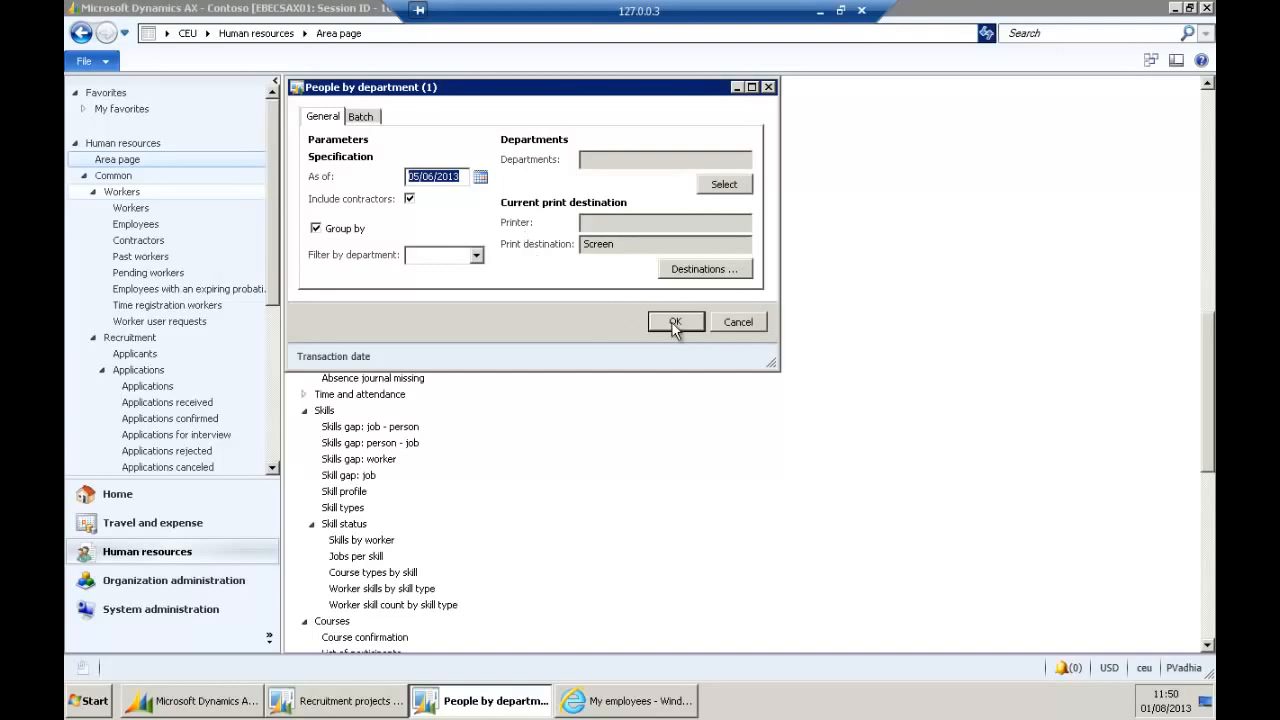
left_click(674, 324)
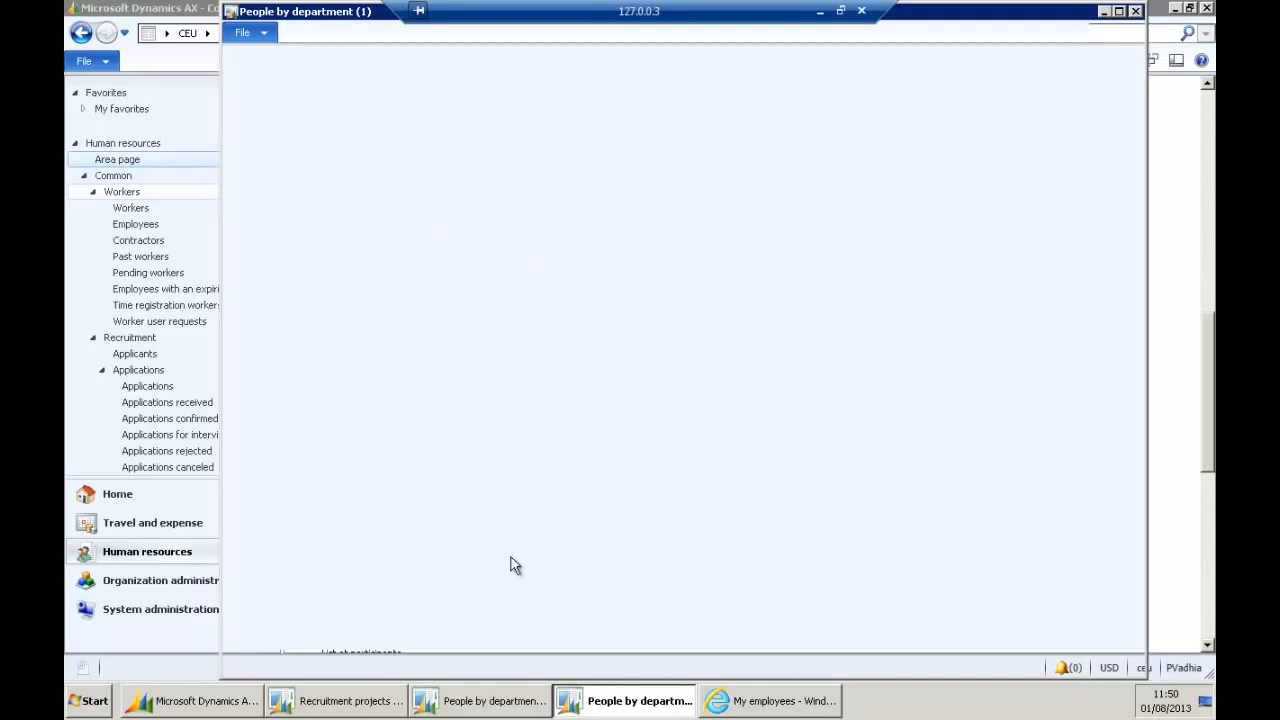
Leave the report loading and switch to the My employees Enterprise Portal page.
left_click(209, 706)
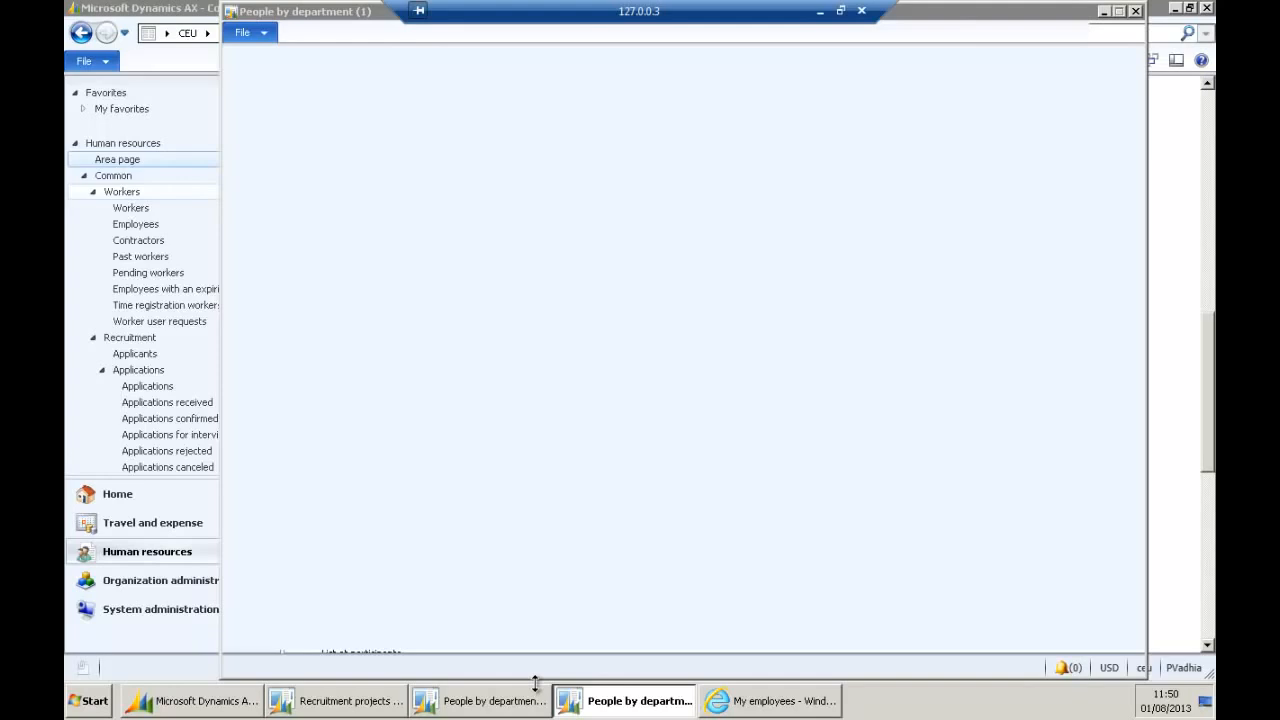
left_click(733, 700)
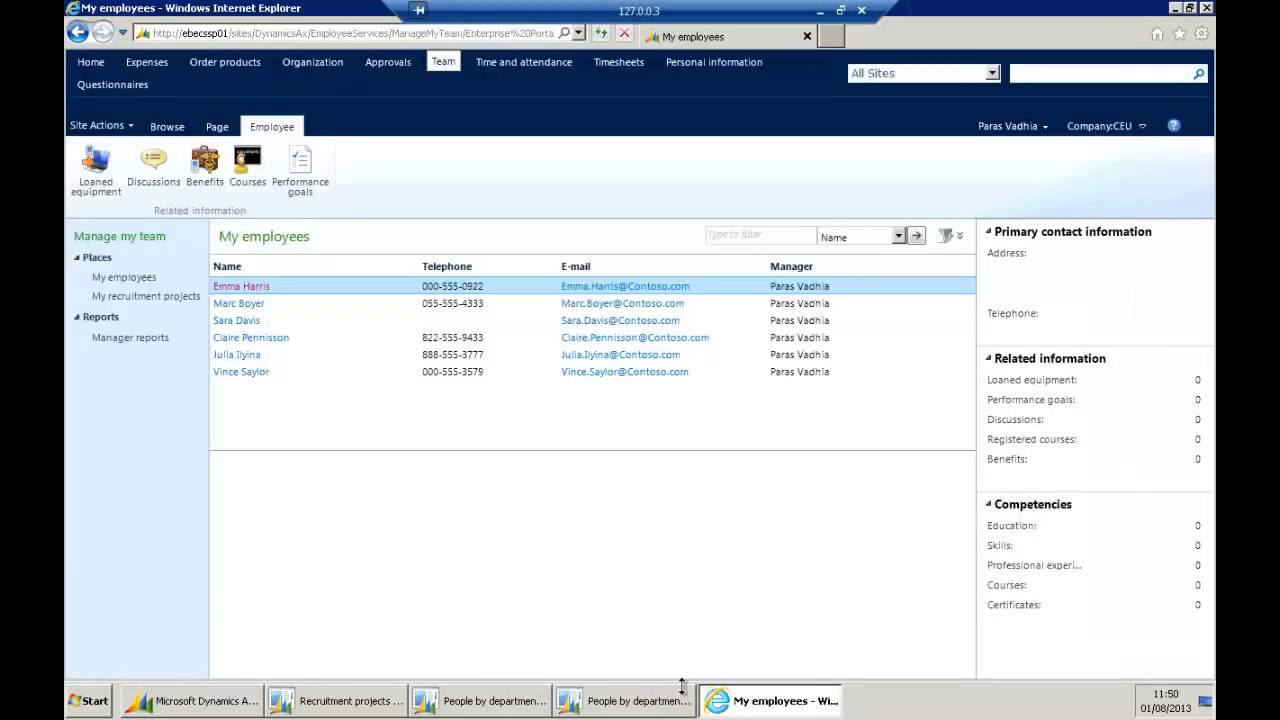
Browse the Employee services home page and check on the People by department report.
left_click(90, 62)
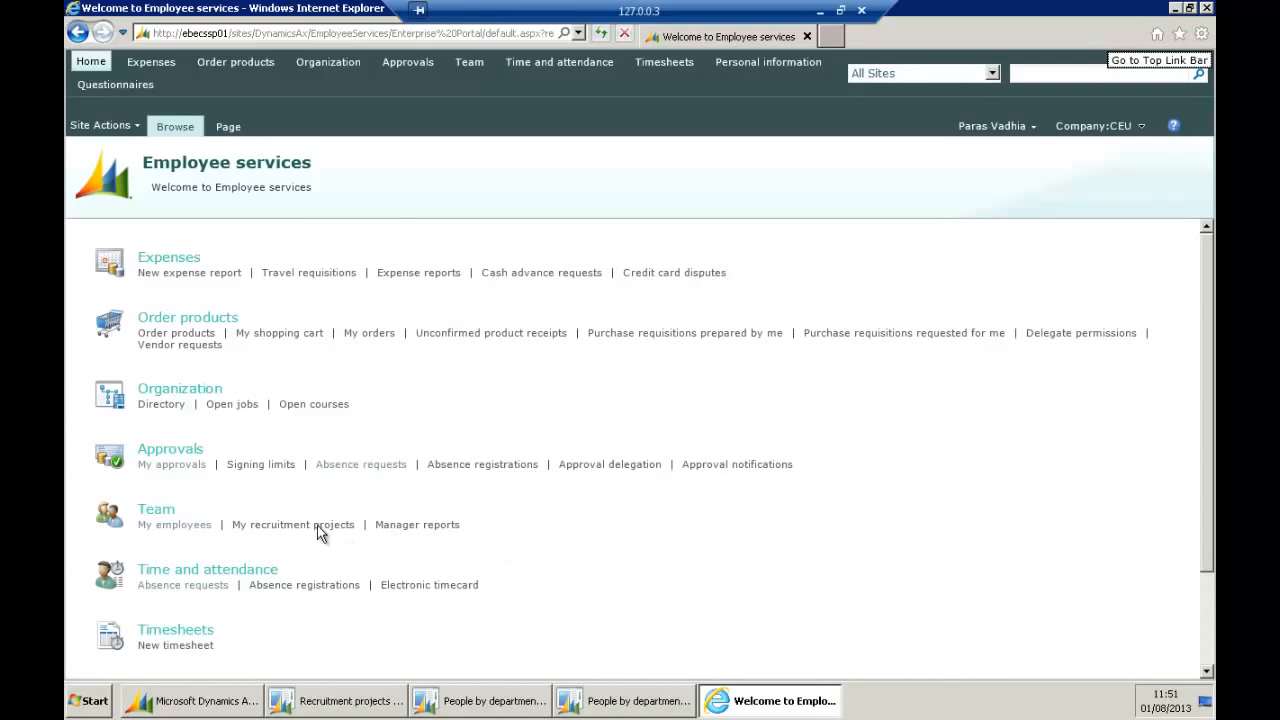
scroll(314, 530, "down", 3)
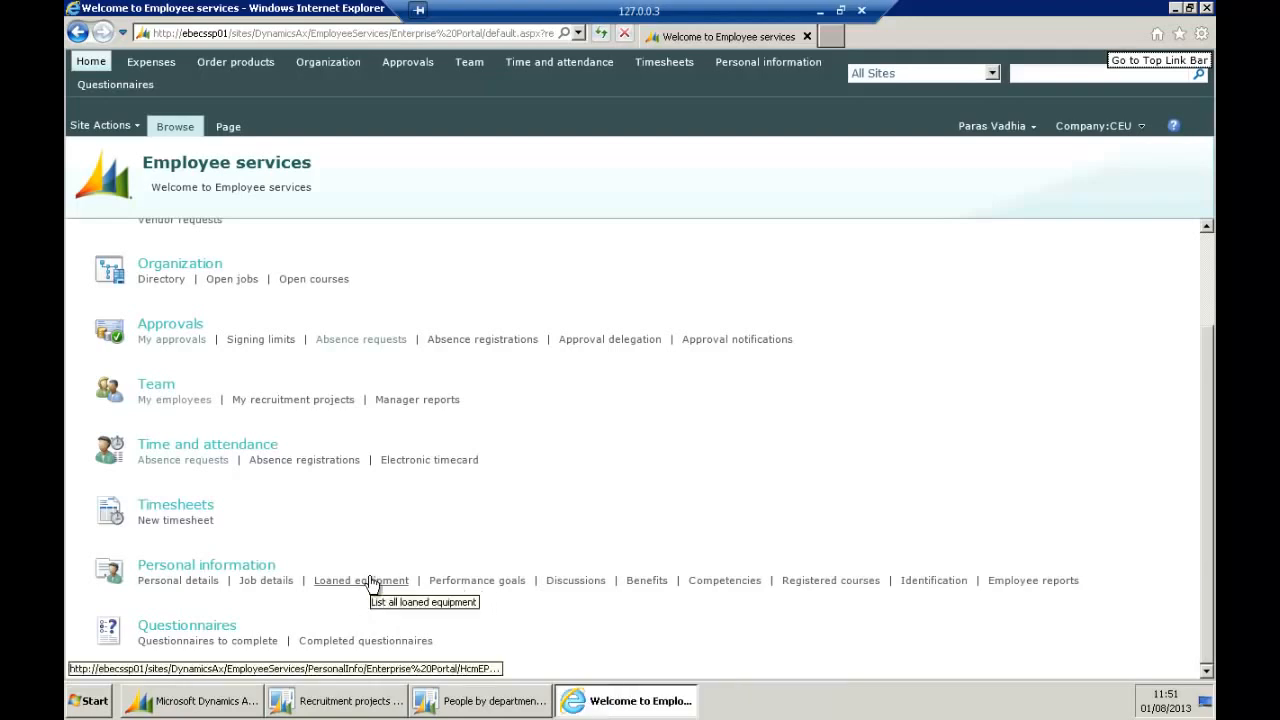
left_click(505, 704)
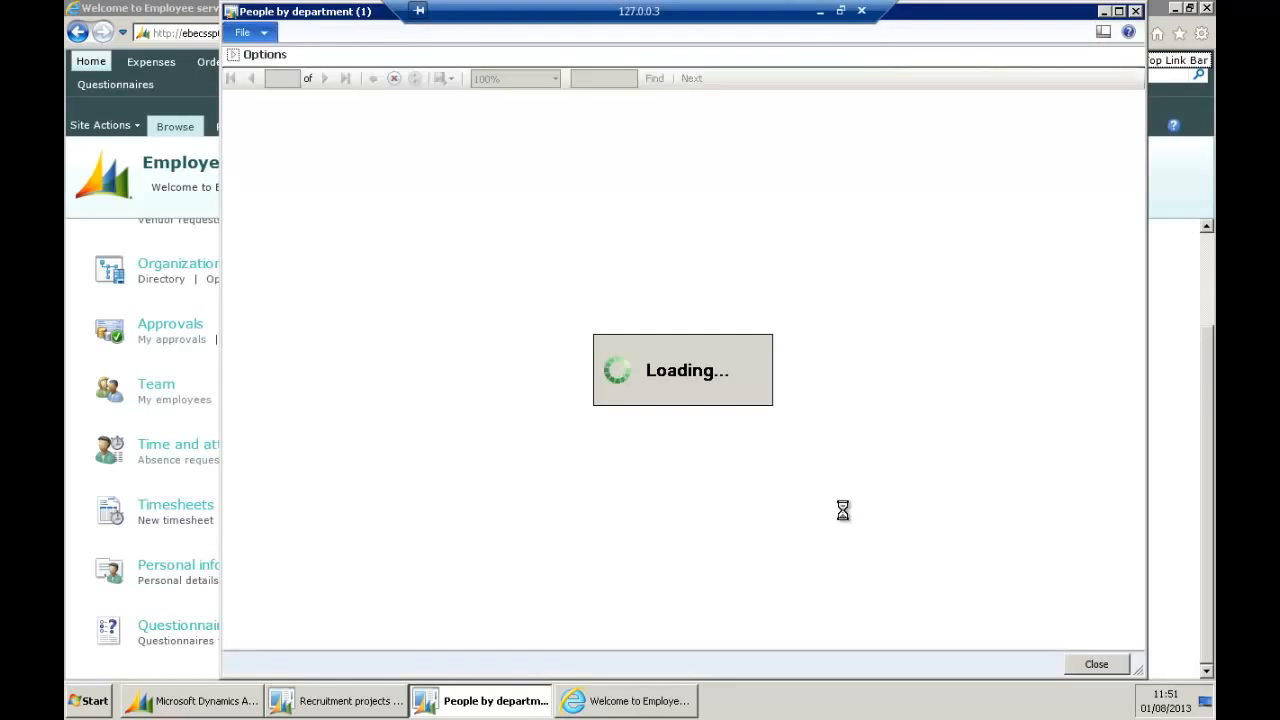
Close the Recruitment projects form and show the Open recruitment projects list.
left_click(322, 699)
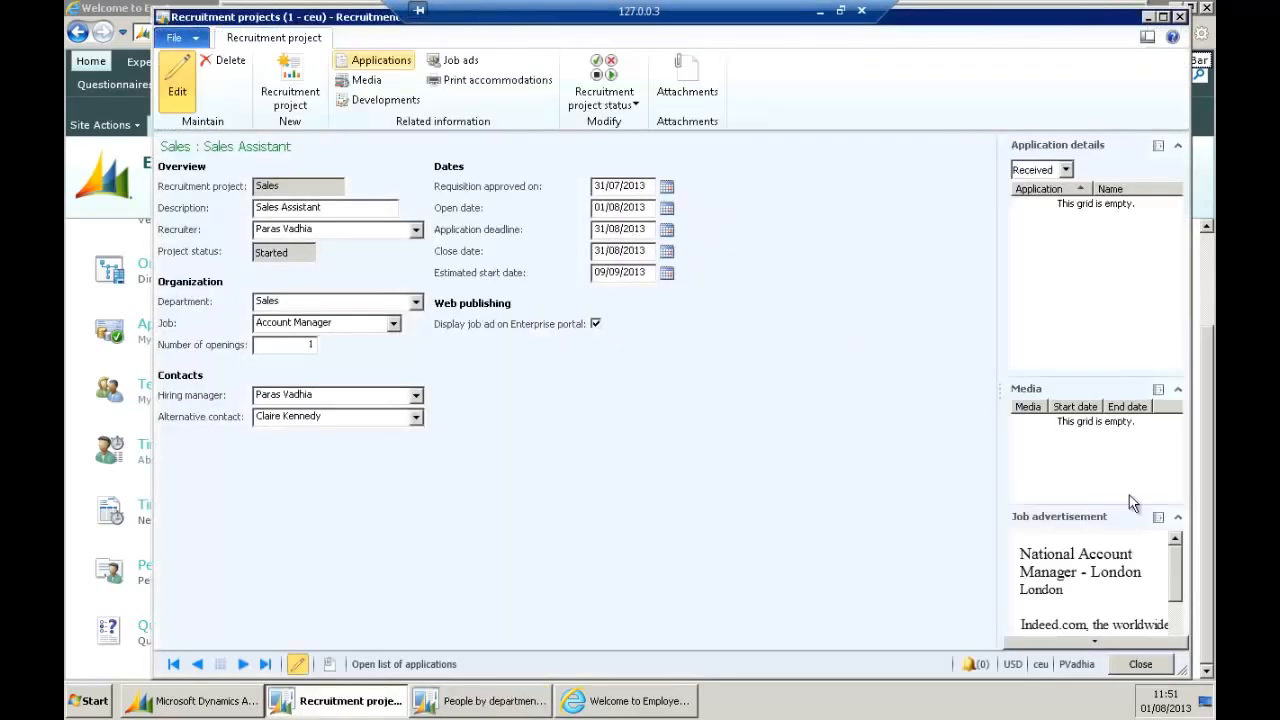
left_click(1140, 664)
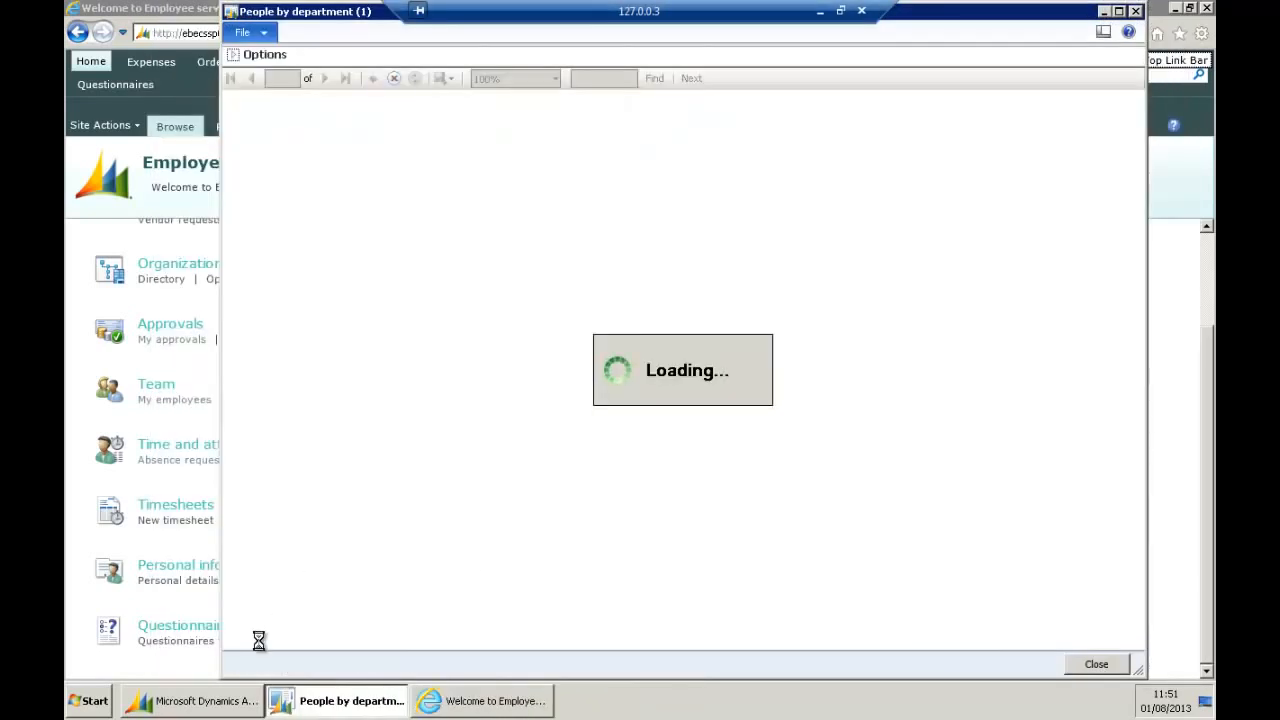
left_click(216, 703)
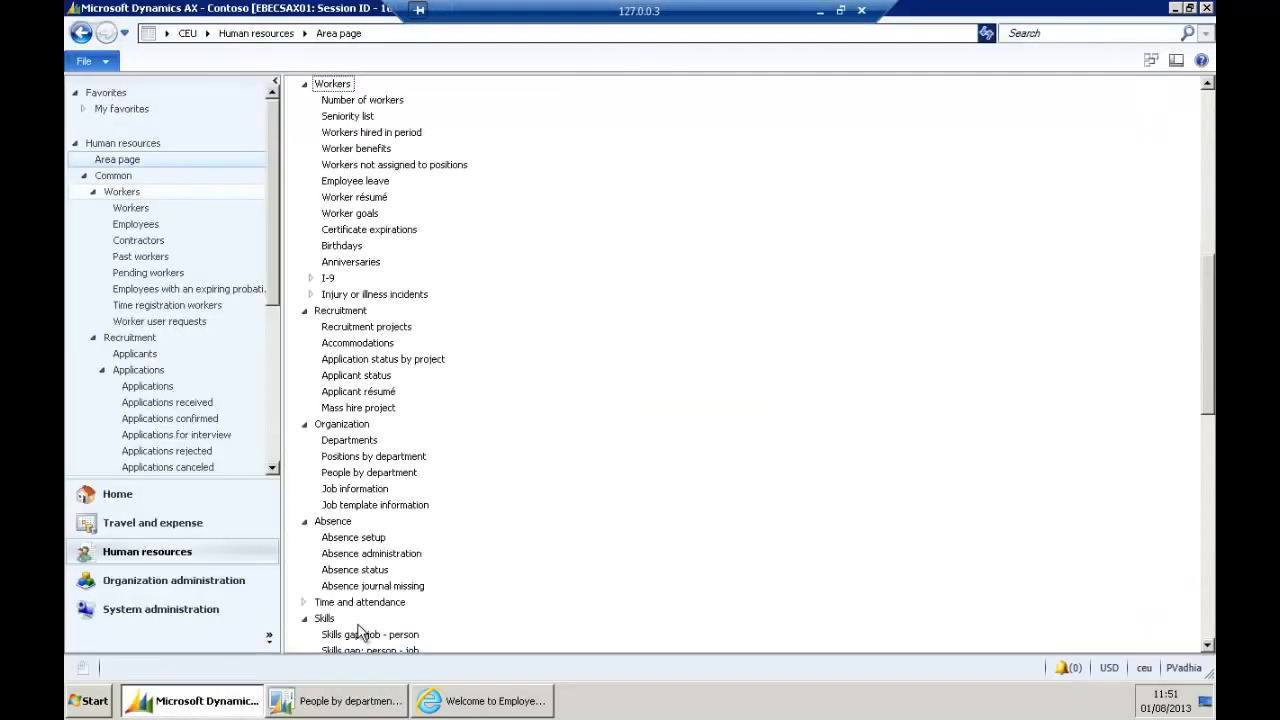
left_click(1208, 125)
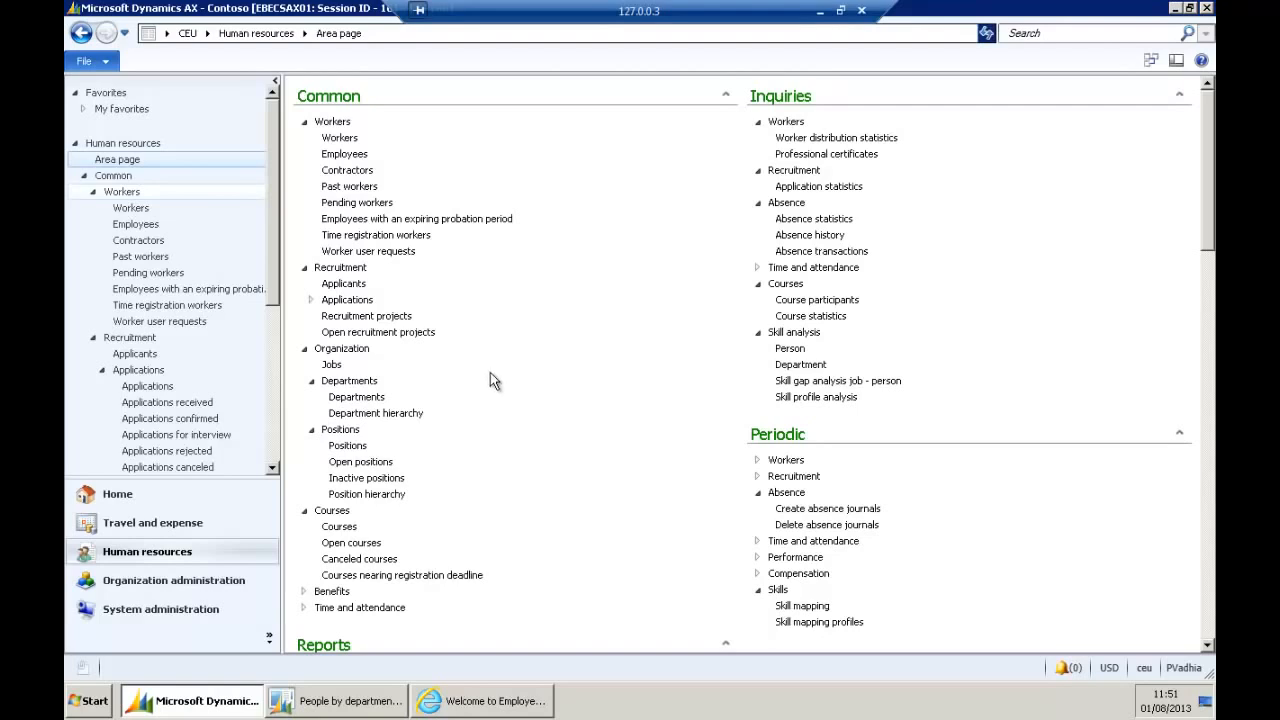
left_click(420, 333)
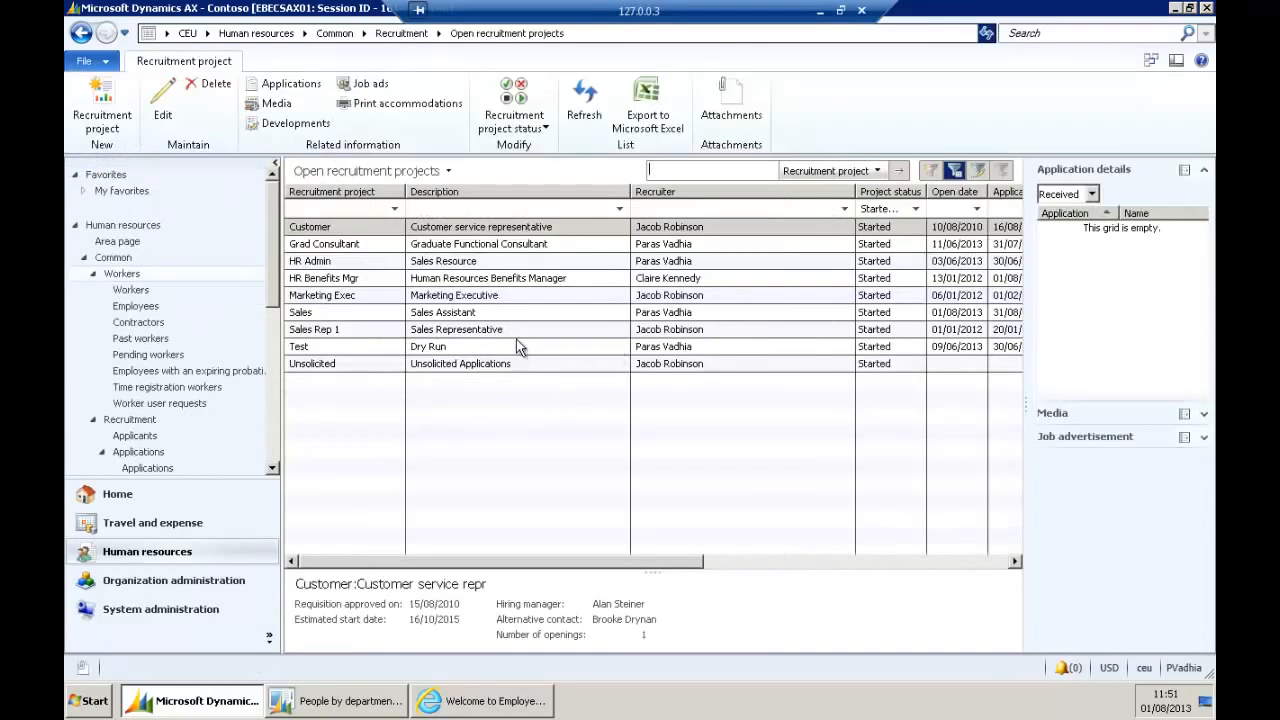
Set the Sales Assistant recruitment project to Finished, then return to Human resources.
double_click(486, 313)
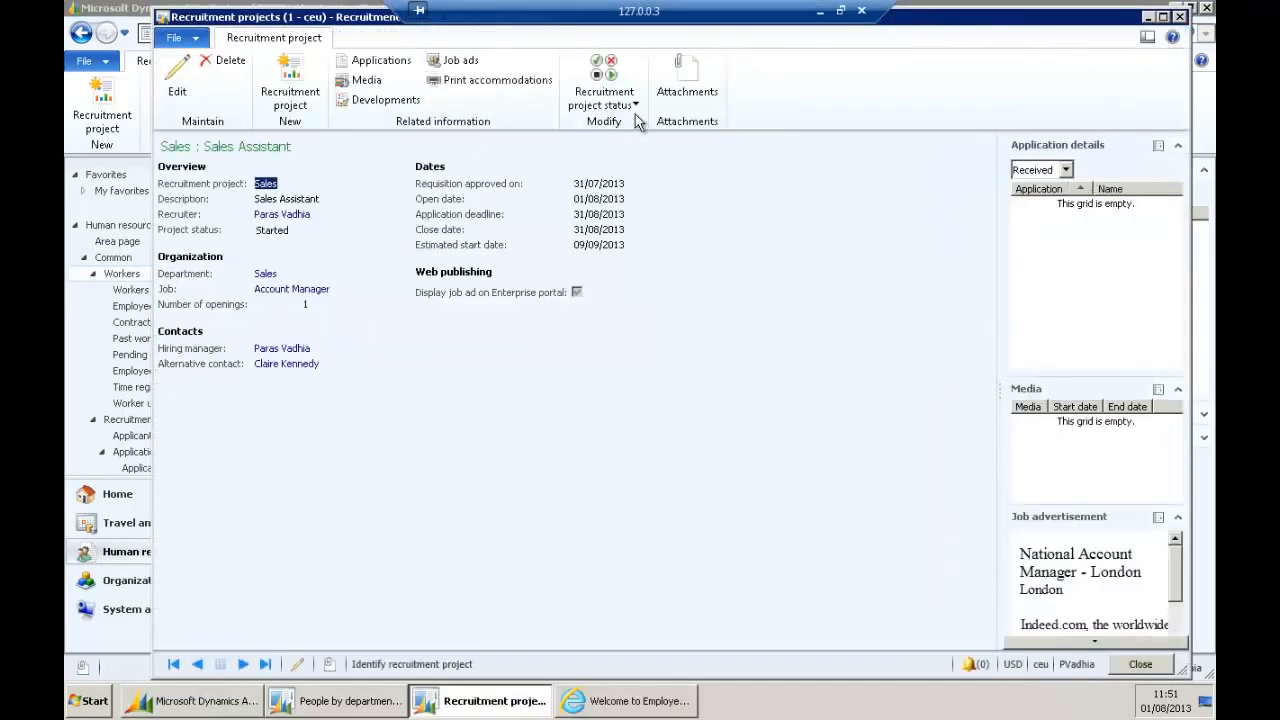
left_click(604, 92)
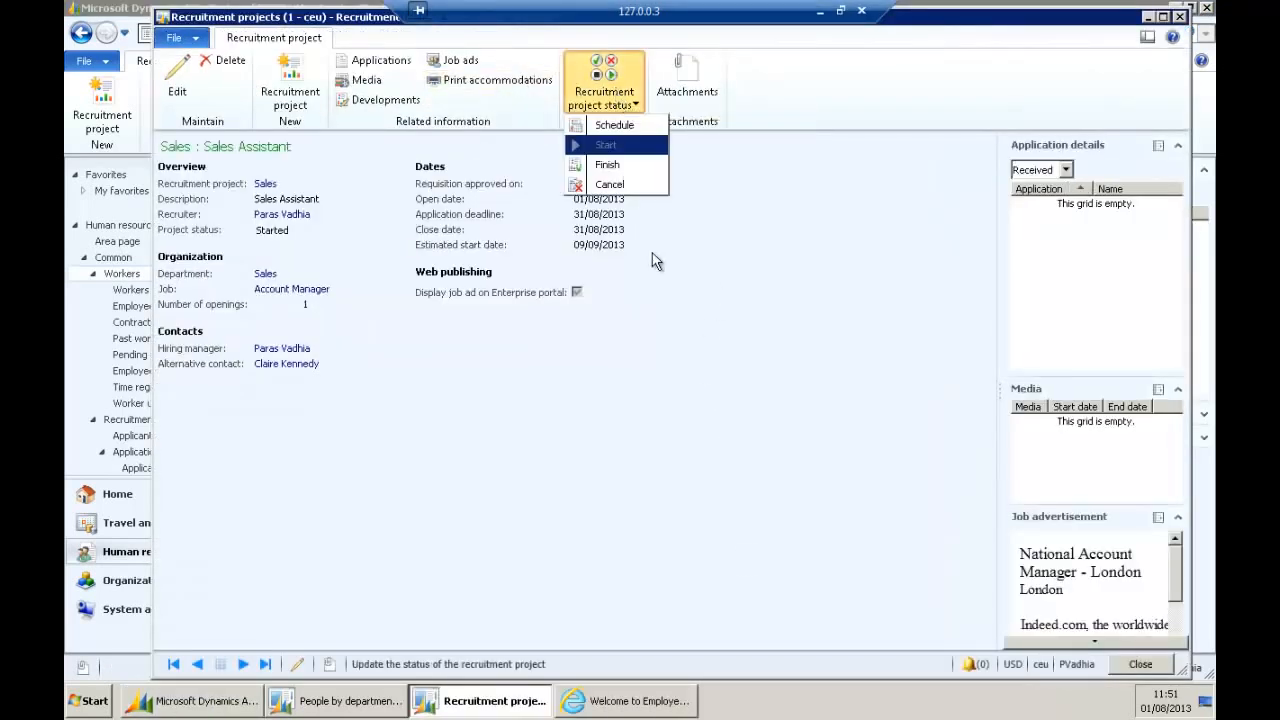
left_click(641, 176)
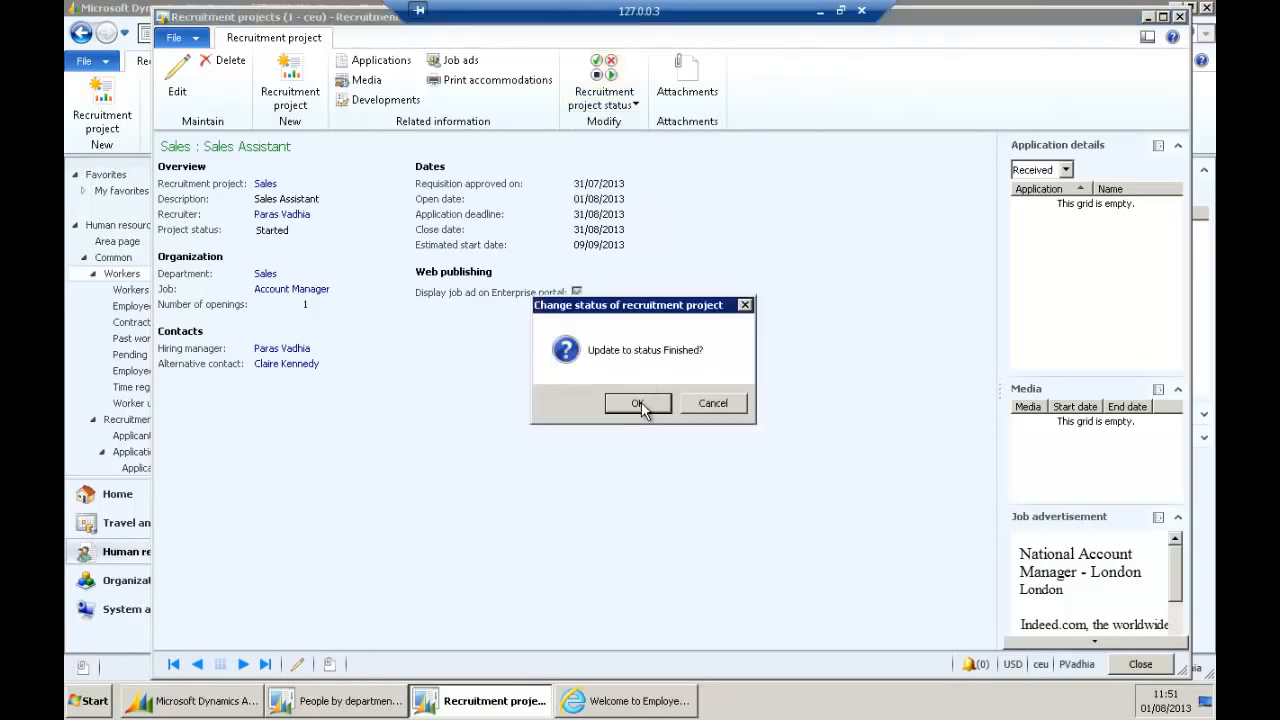
left_click(641, 400)
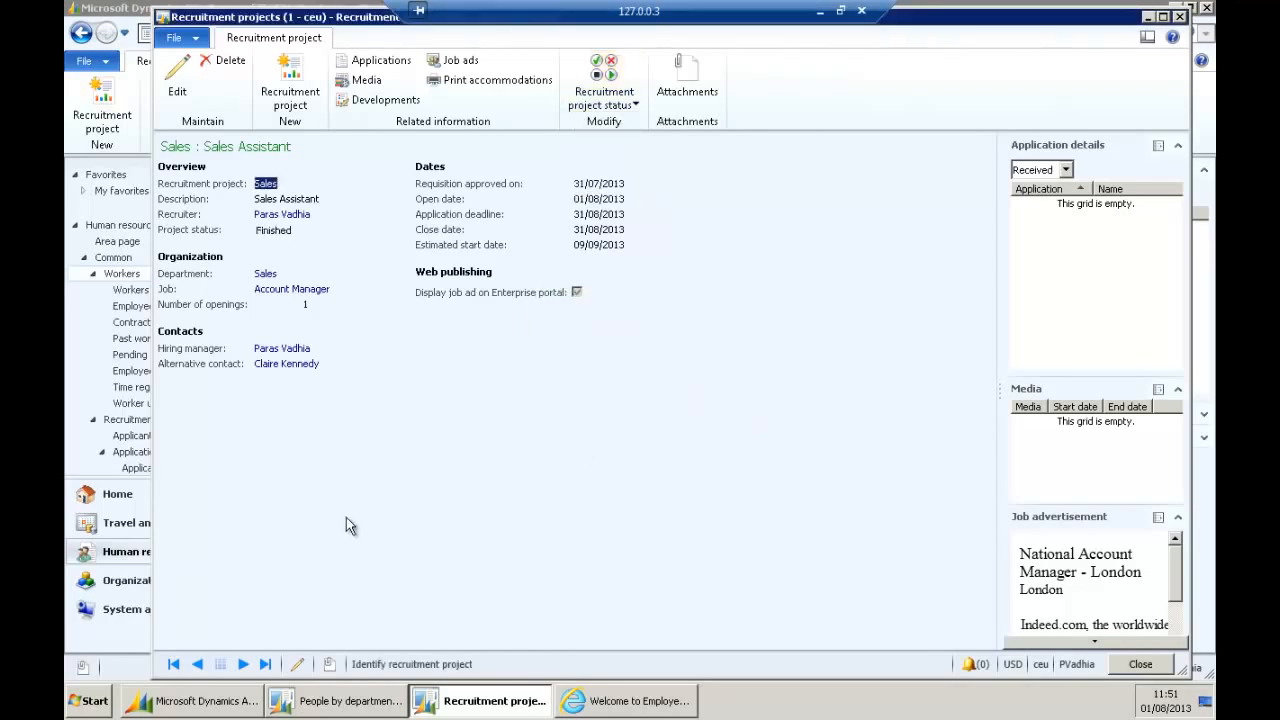
left_click(1133, 668)
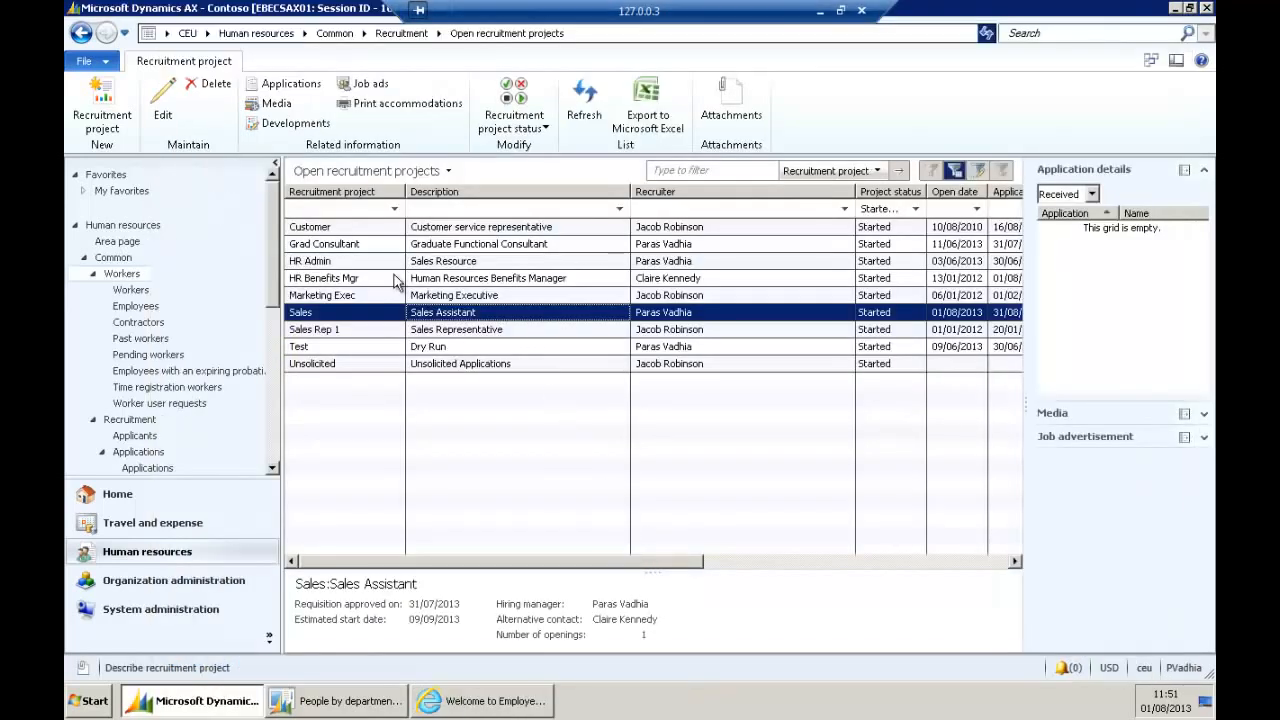
left_click(257, 33)
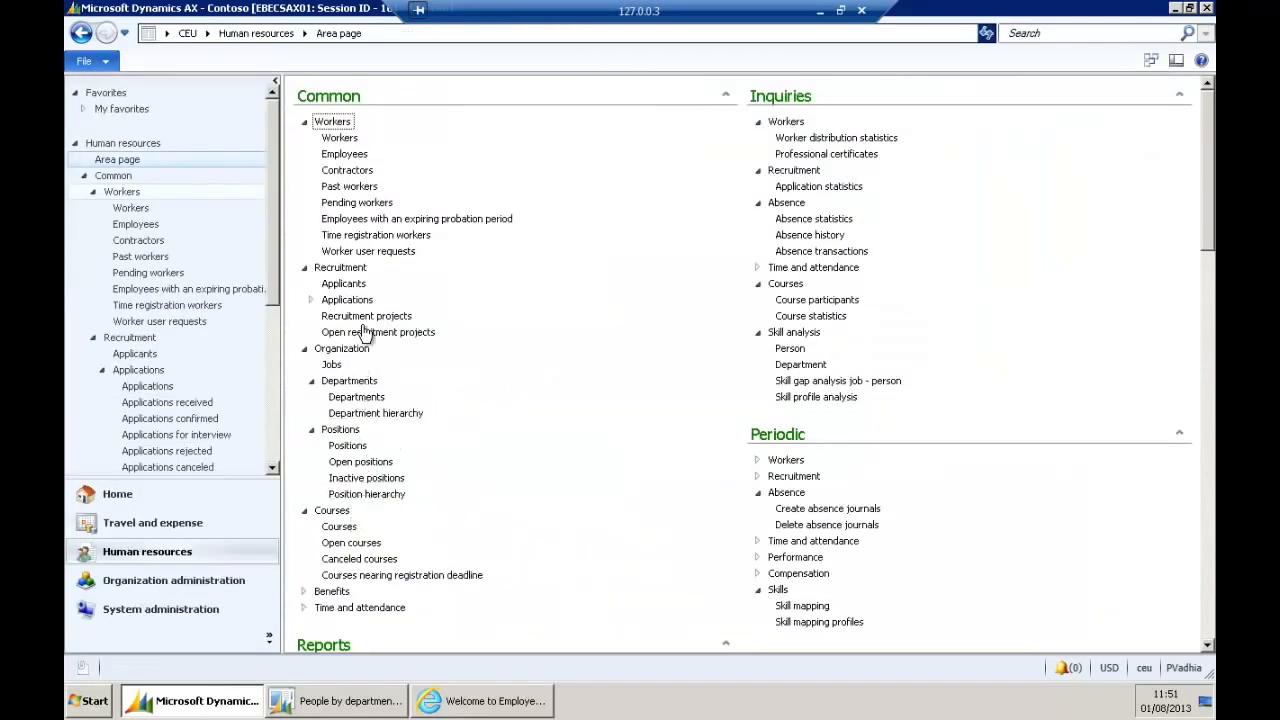
Review an applicant's details and applications, then bring back the People by department report.
left_click(343, 283)
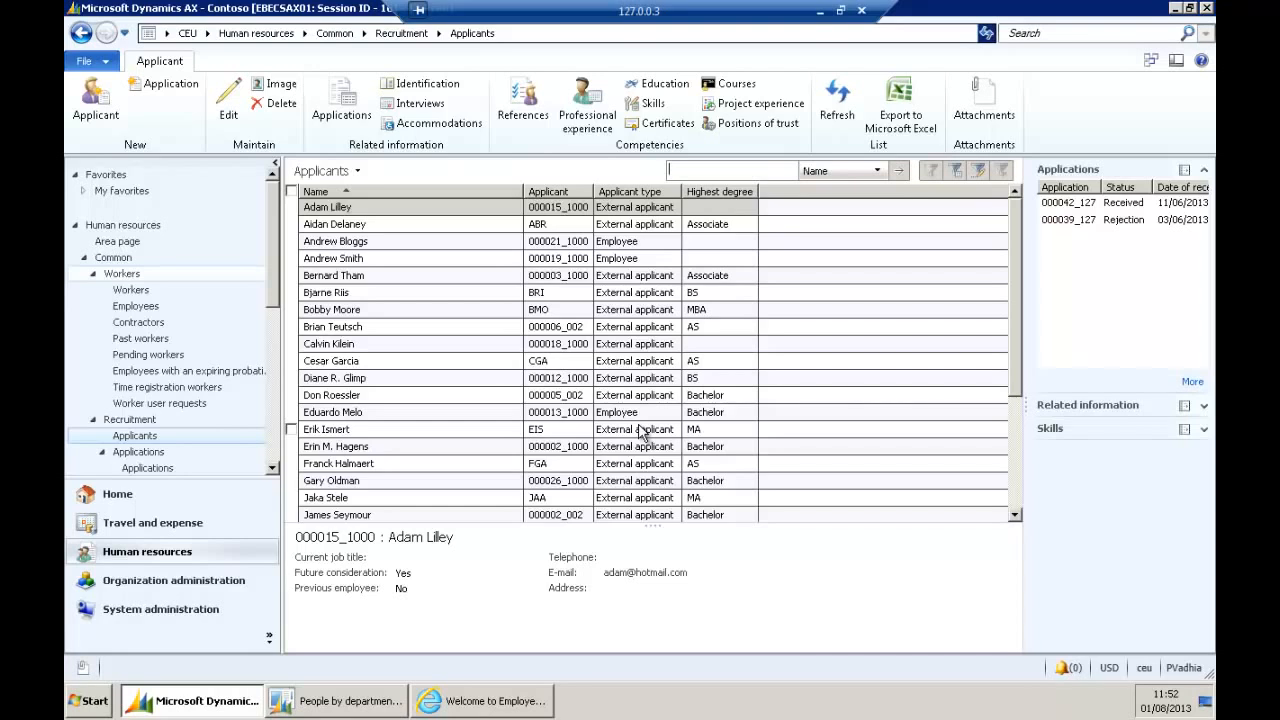
left_click(456, 345)
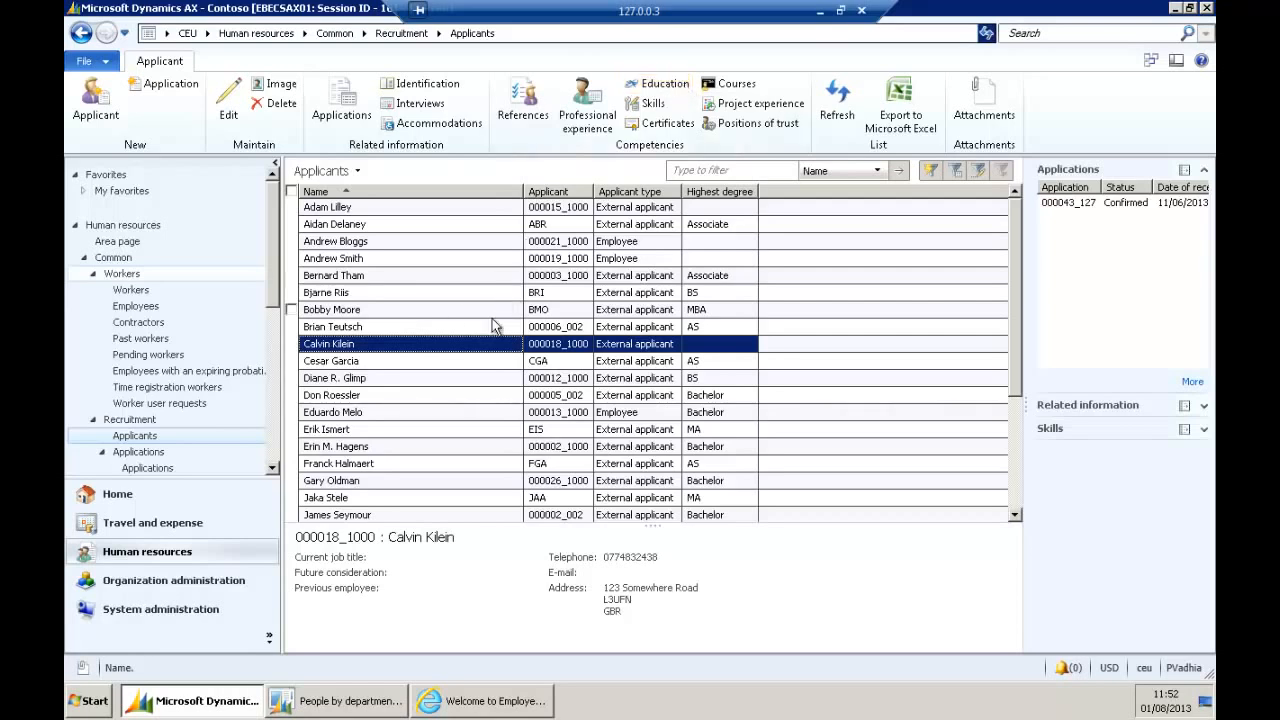
left_click(350, 702)
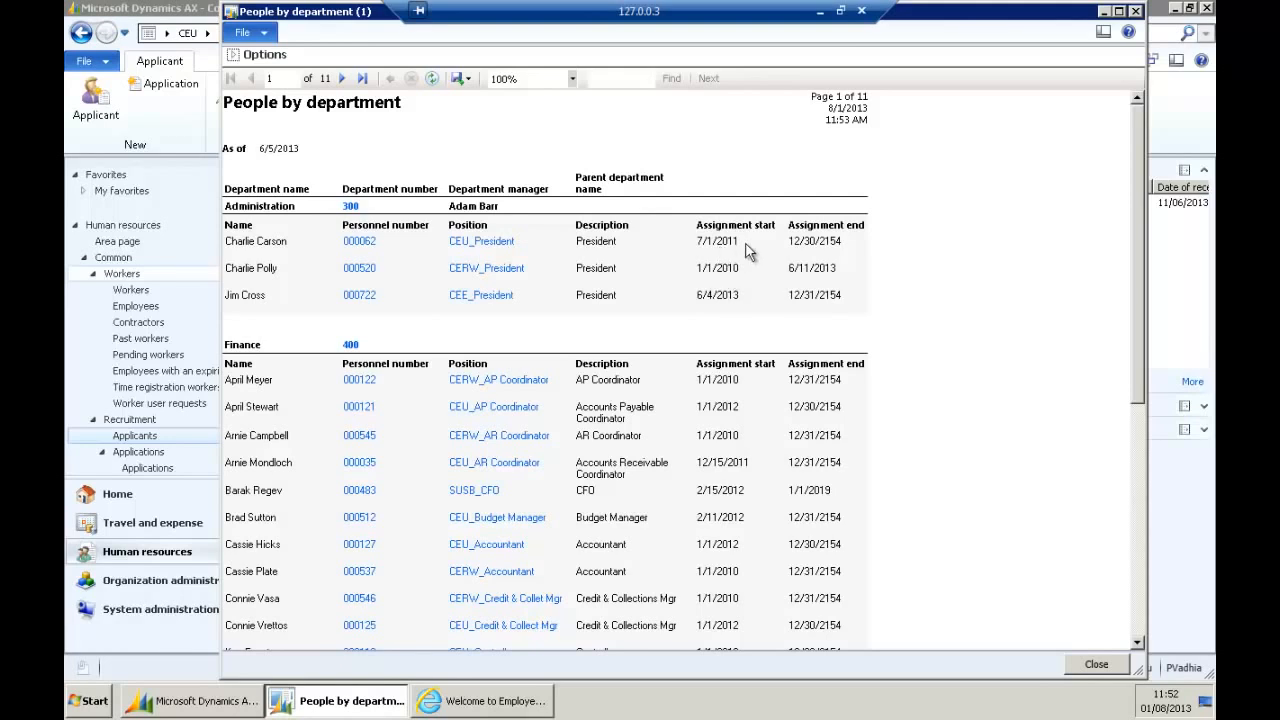
Scroll through the report, look at its Export formats, then close the report.
scroll(1138, 158, "down", 1)
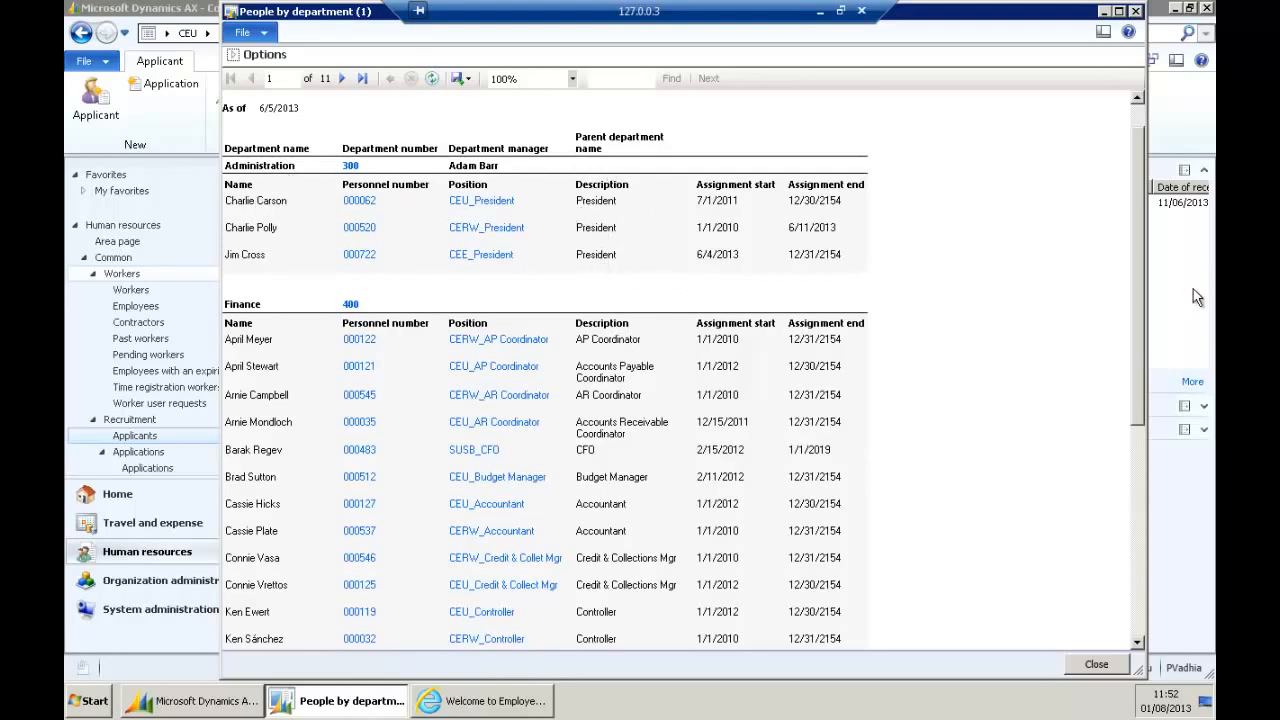
left_click_drag(1141, 220, 1134, 315)
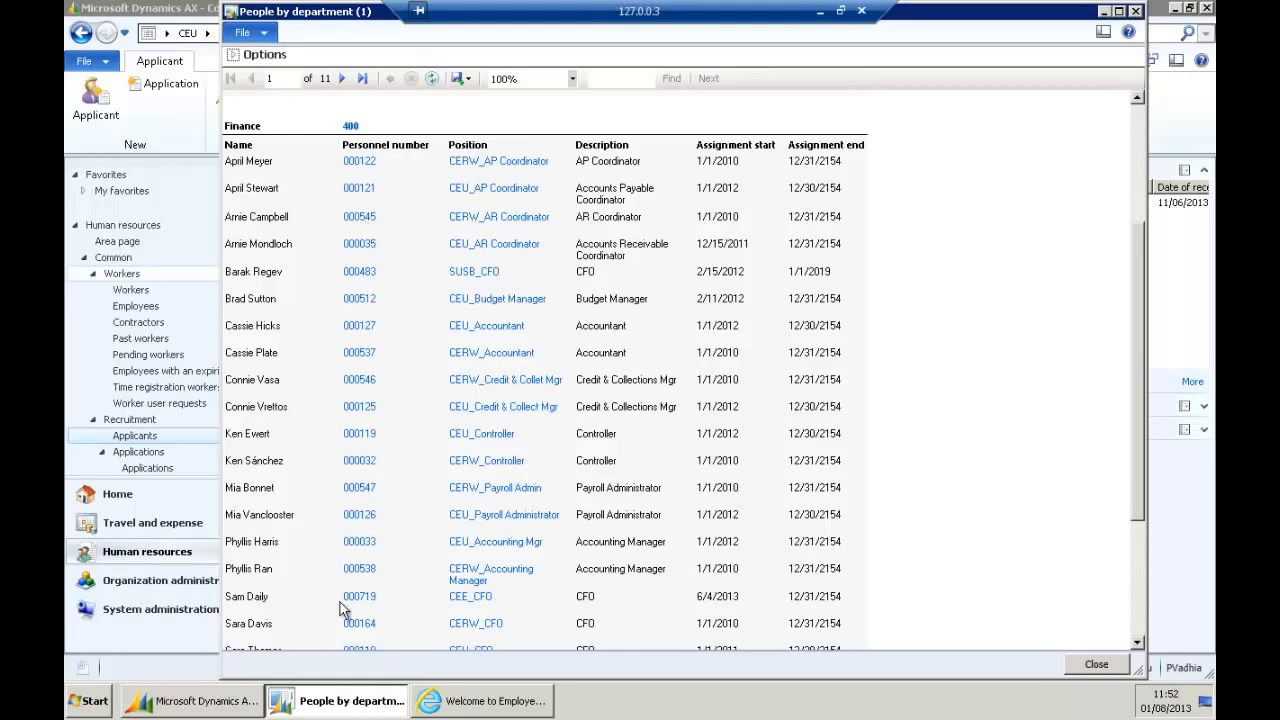
left_click(468, 79)
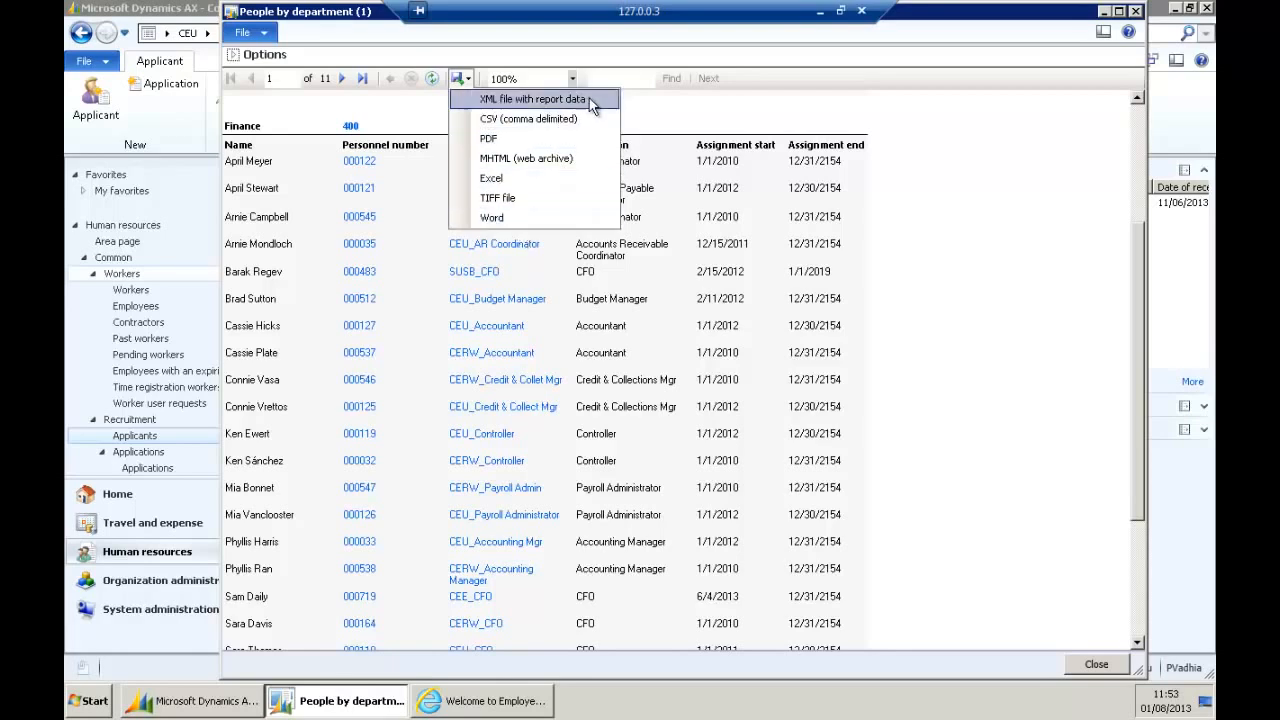
left_click(814, 119)
left_click(1097, 665)
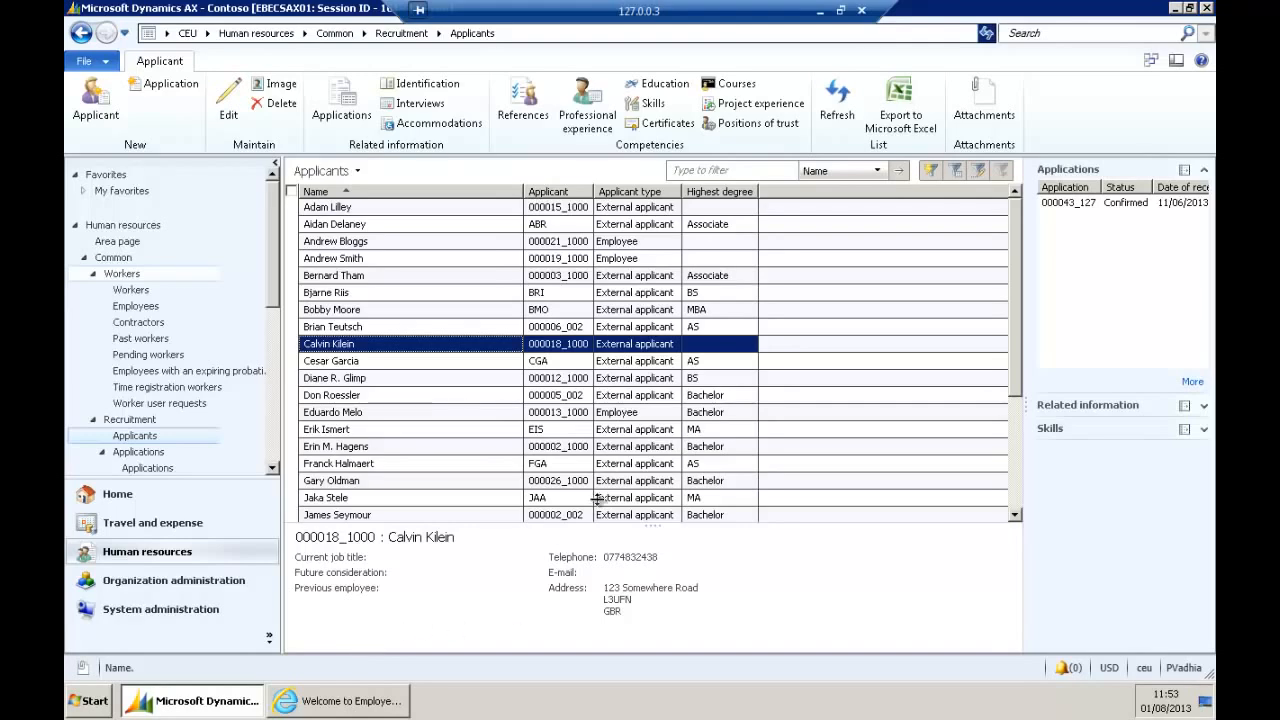
Return to the Human resources area page and close the Employee services browser window.
left_click(266, 35)
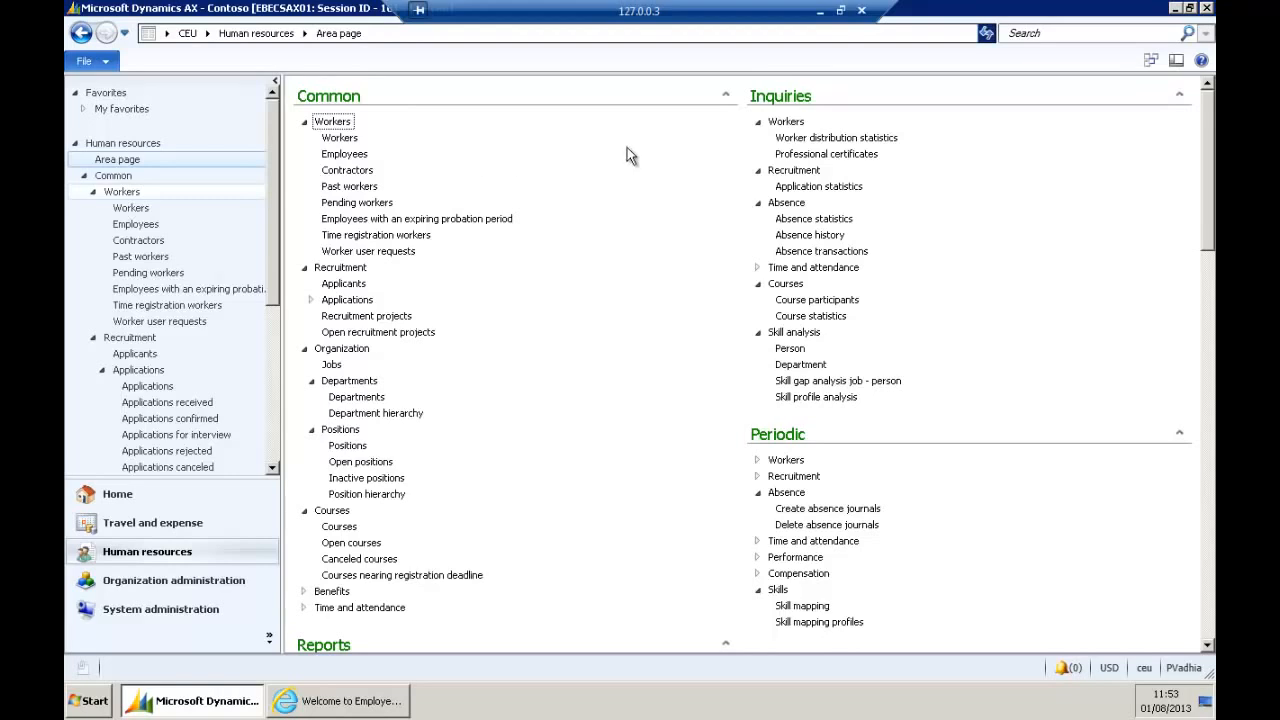
left_click(352, 701)
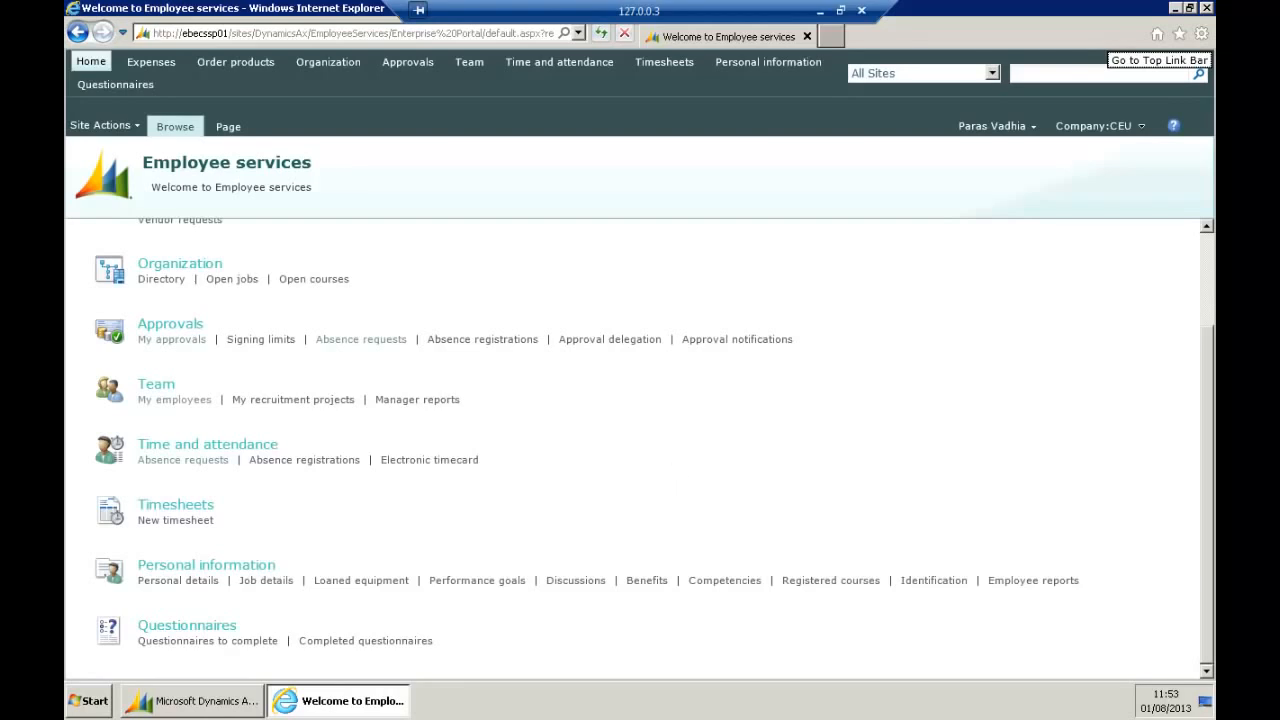
left_click(1207, 8)
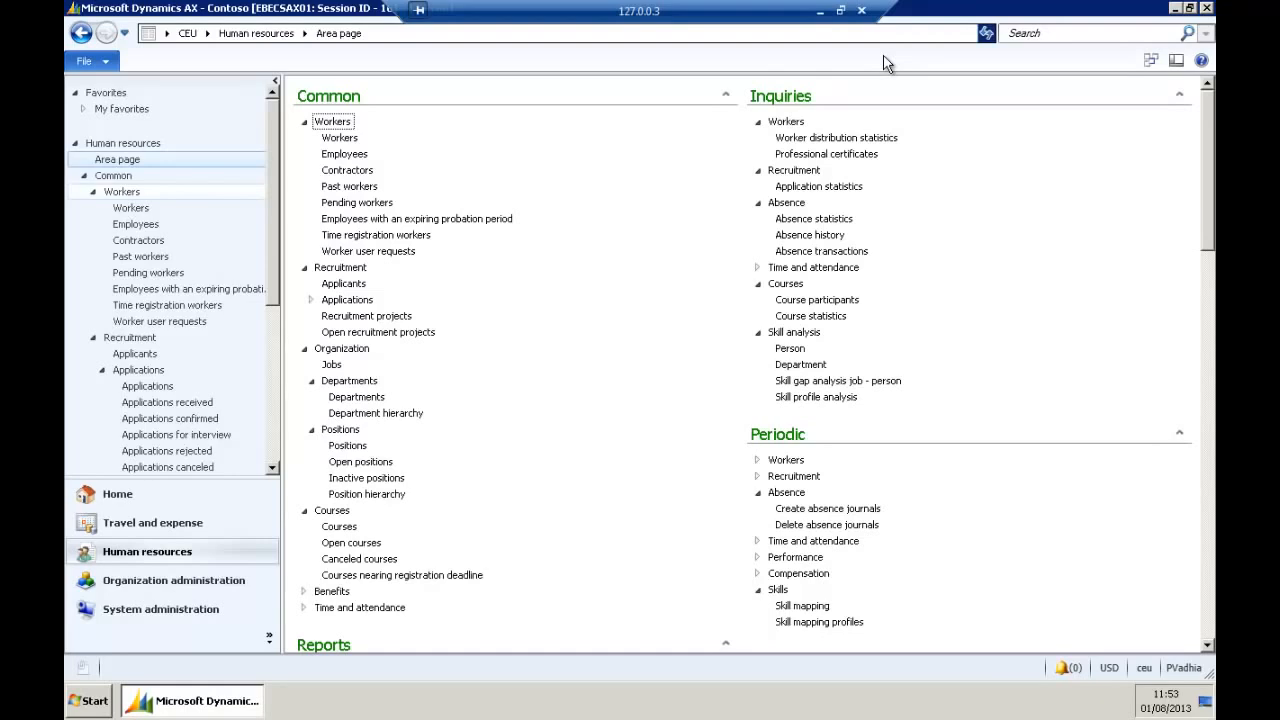
Minimize the remote Dynamics AX session to show the 'Demonstration' PowerPoint slide.
key("Down")
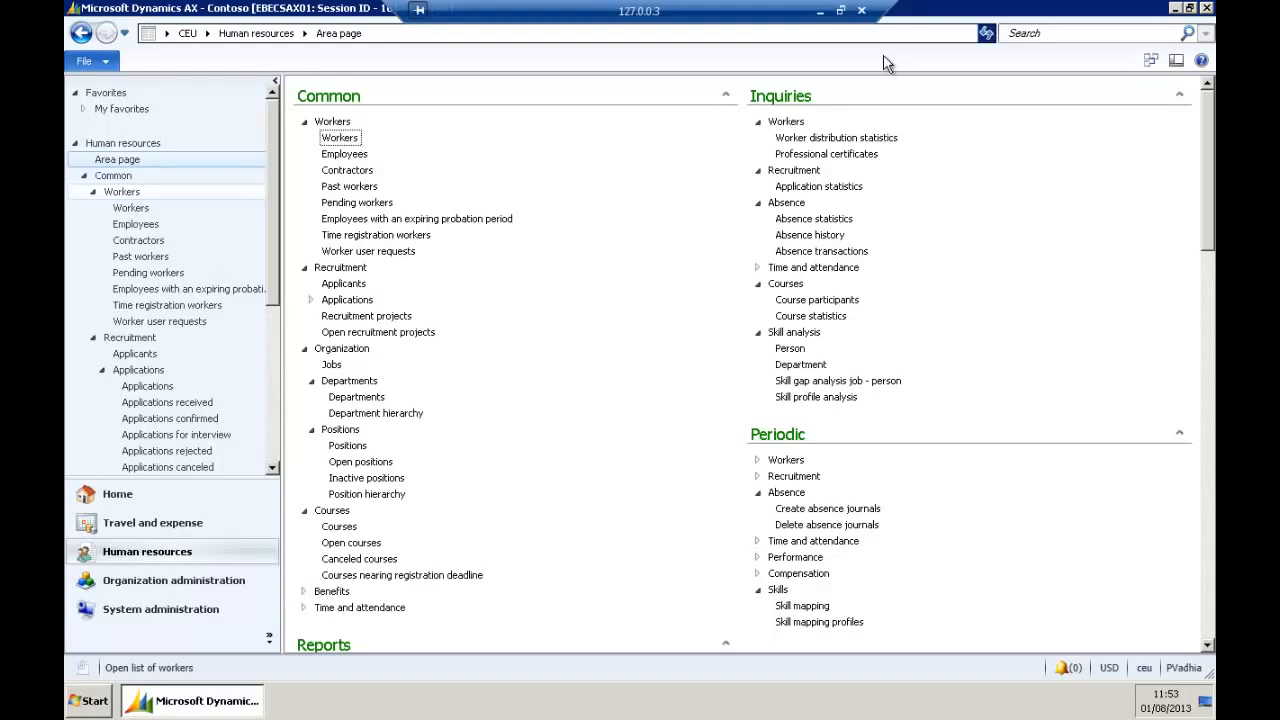
key("Down")
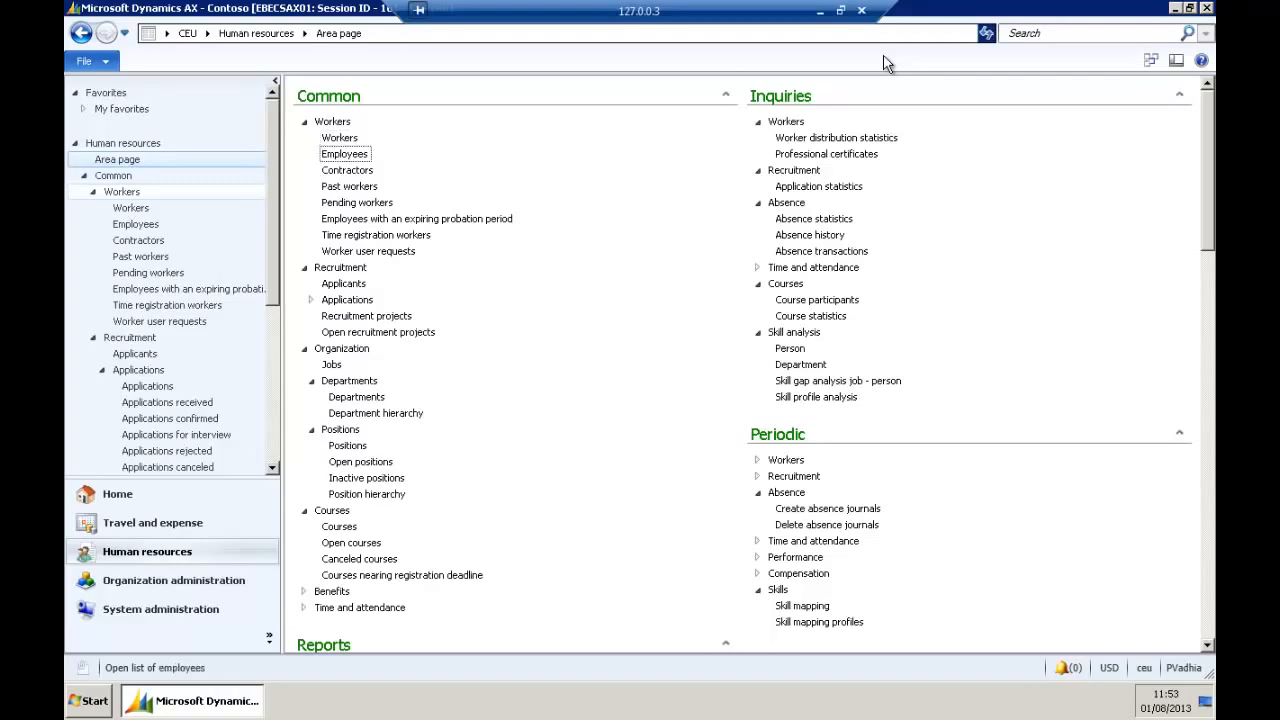
left_click(820, 10)
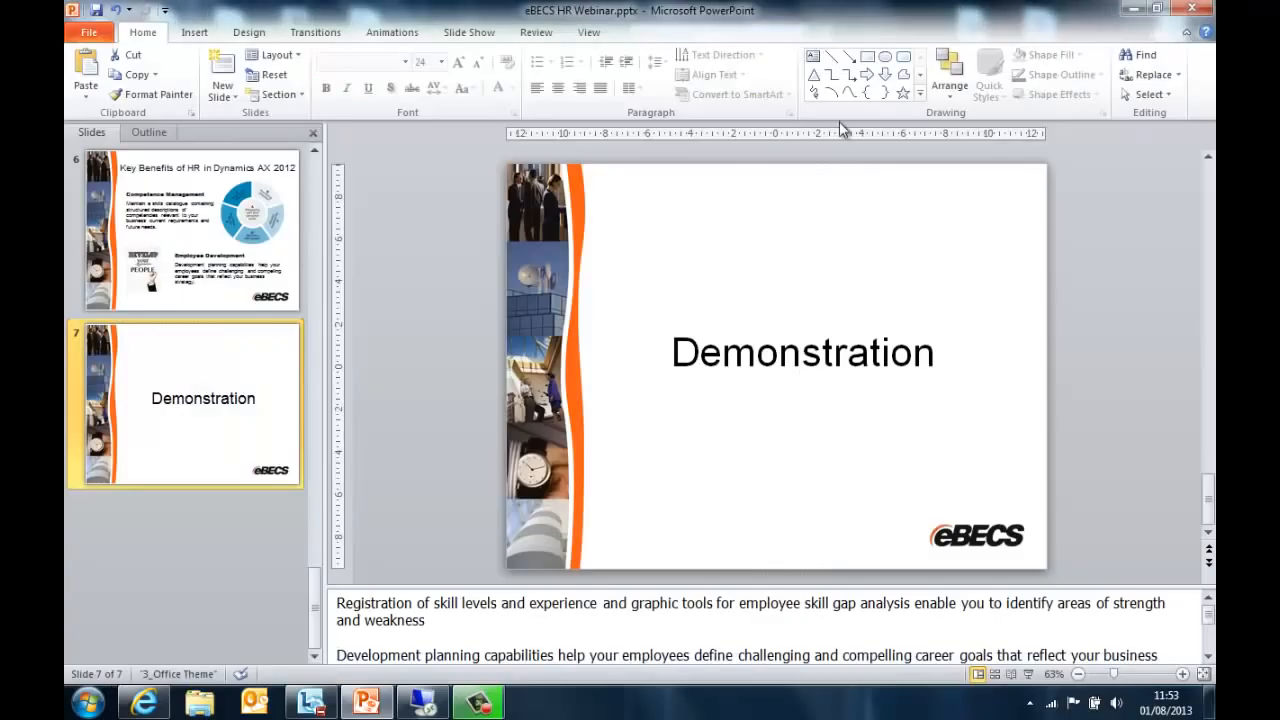
left_click(490, 700)
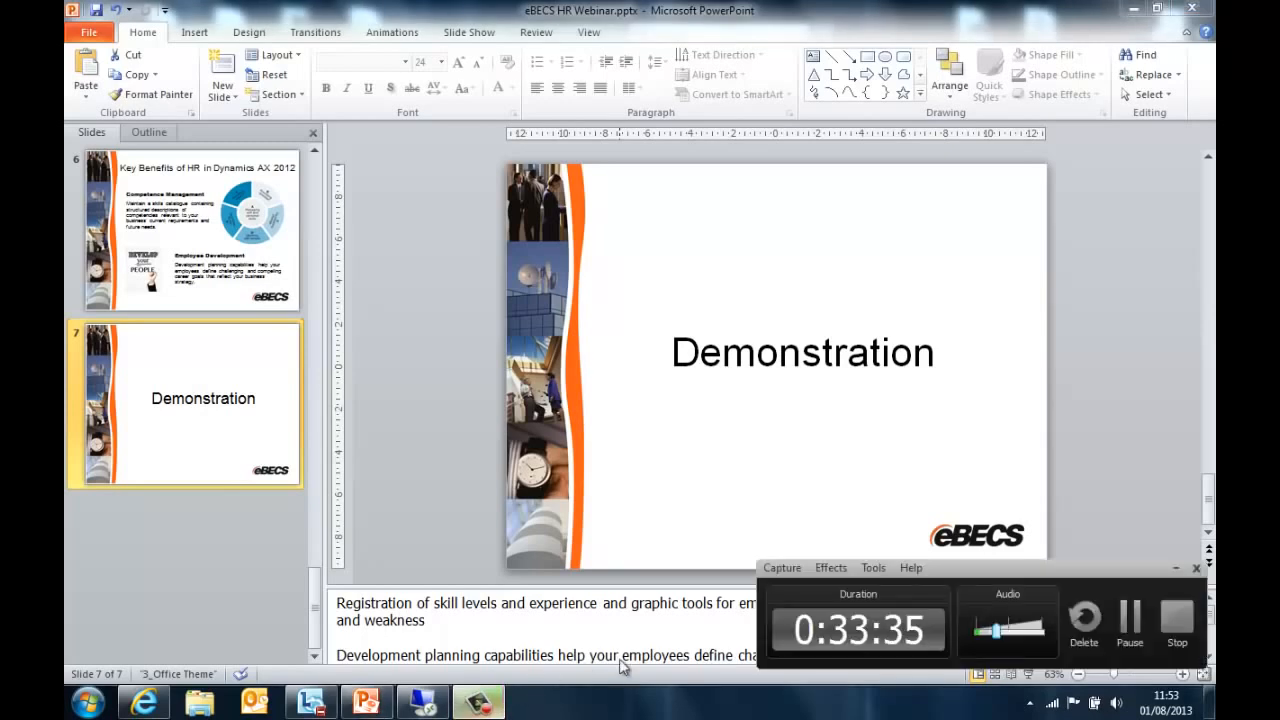